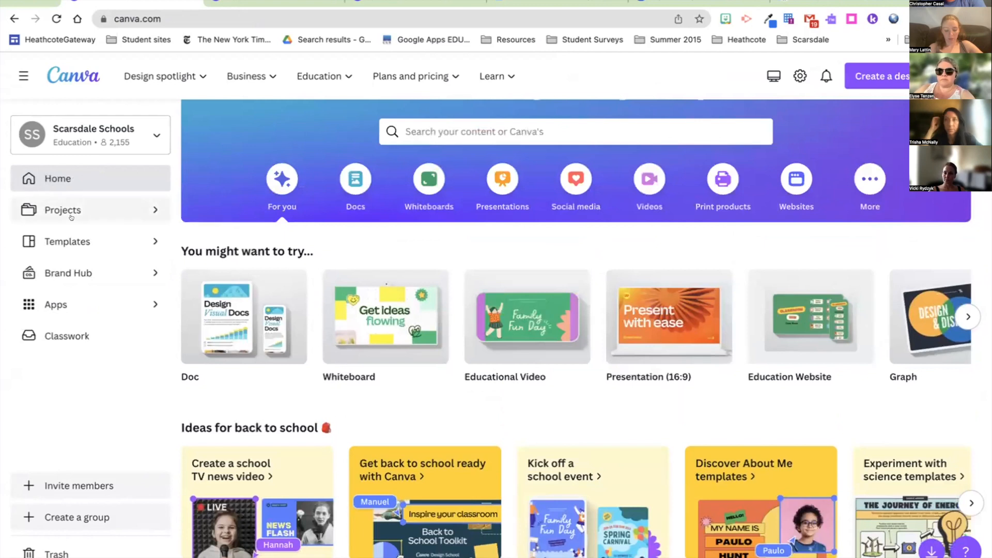
Step: From the Projects page, open the STI 6010 folder to list its four designs
{"action": "left_click", "coordinate": [71, 210]}
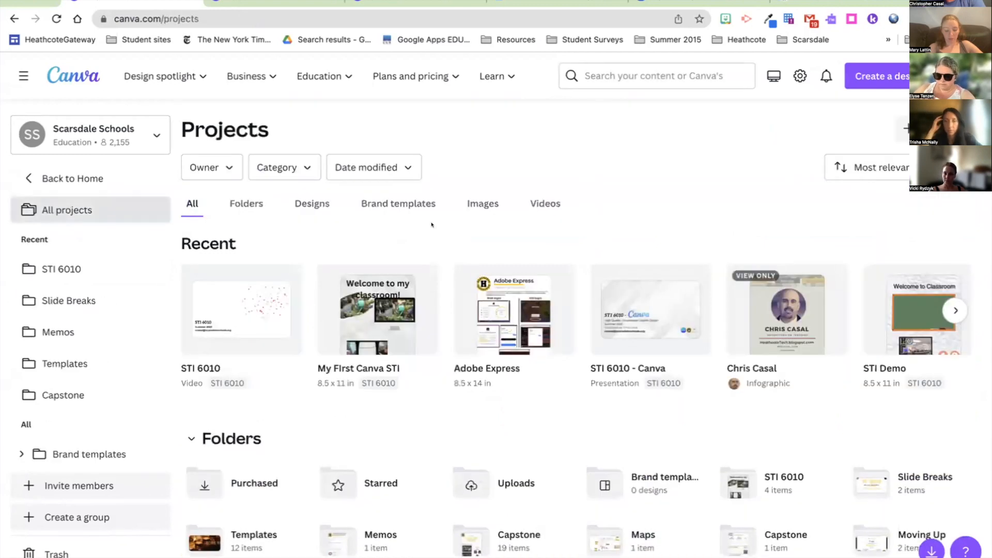
{"action": "scroll", "coordinate": [446, 384], "scroll_direction": "down", "scroll_amount": 2}
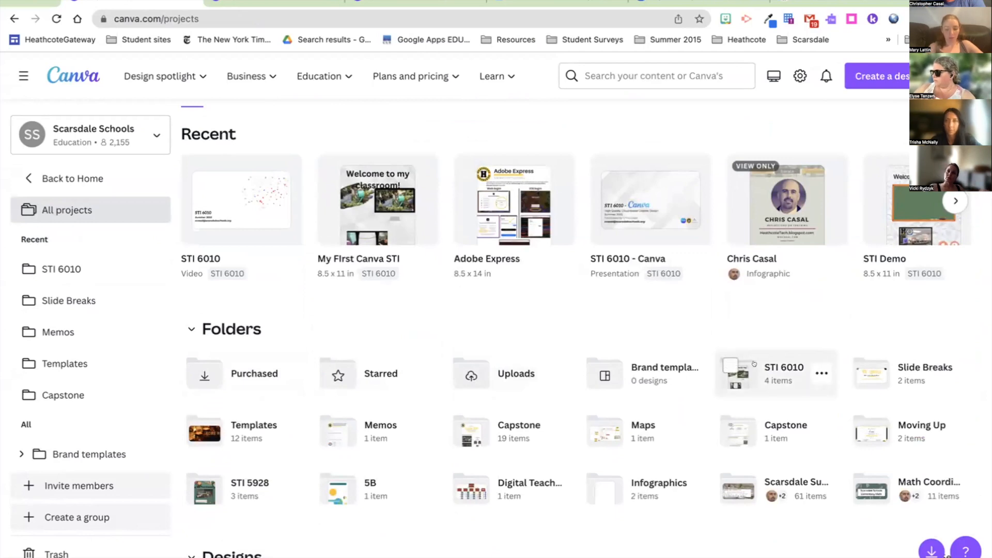
{"action": "left_click", "coordinate": [770, 364]}
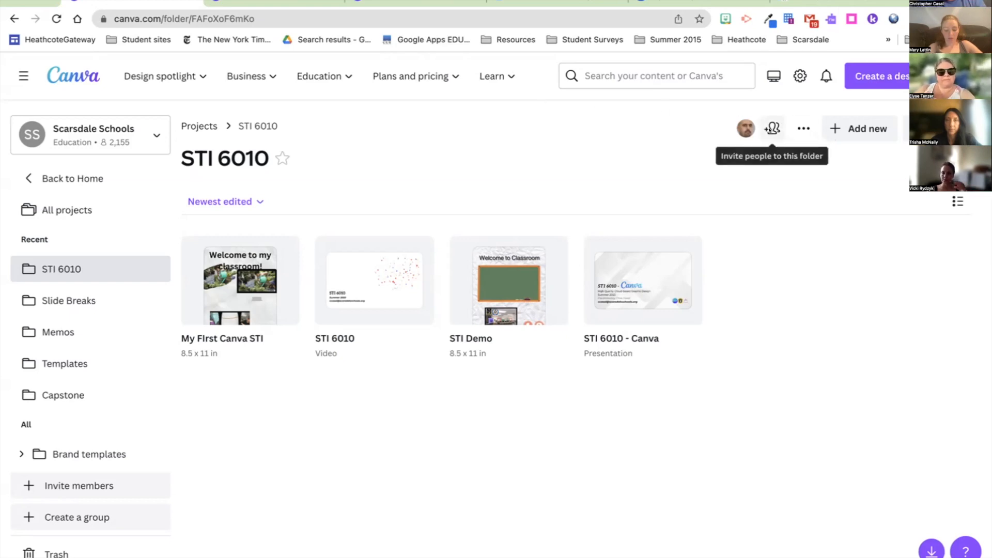
Step: View who the STI 6010 folder is shared with, then open the STI 6010 video design
{"action": "left_click", "coordinate": [772, 130]}
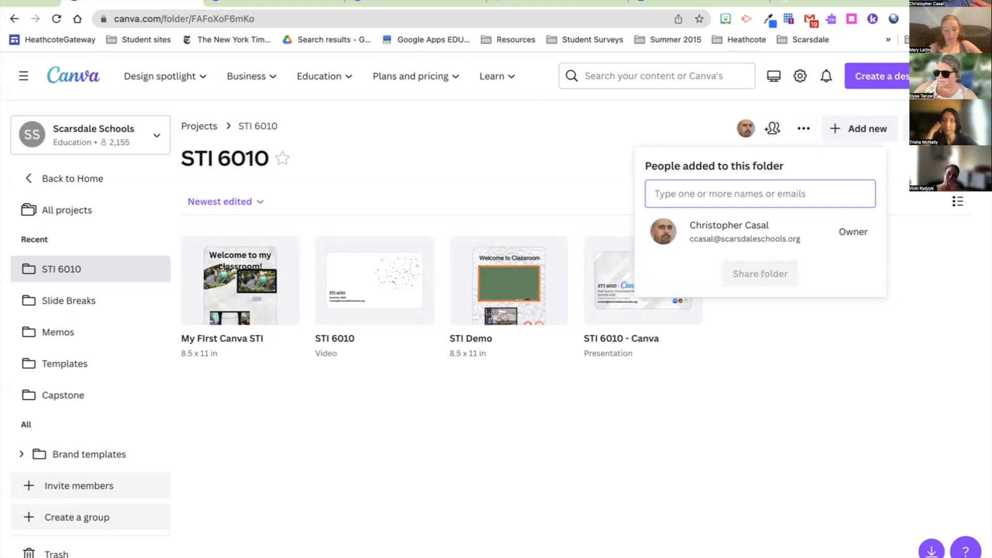
{"action": "left_click", "coordinate": [570, 204]}
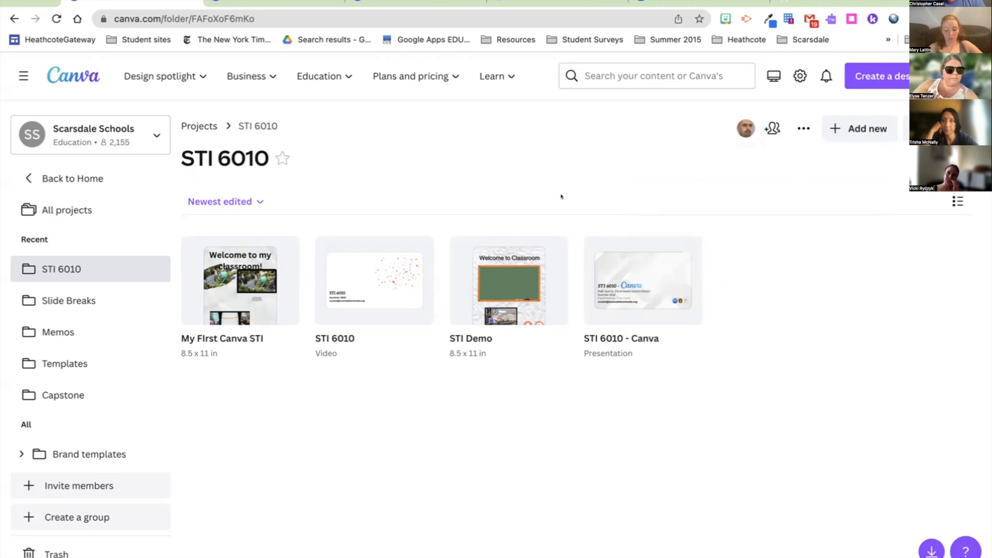
{"action": "mouse_move", "coordinate": [237, 252]}
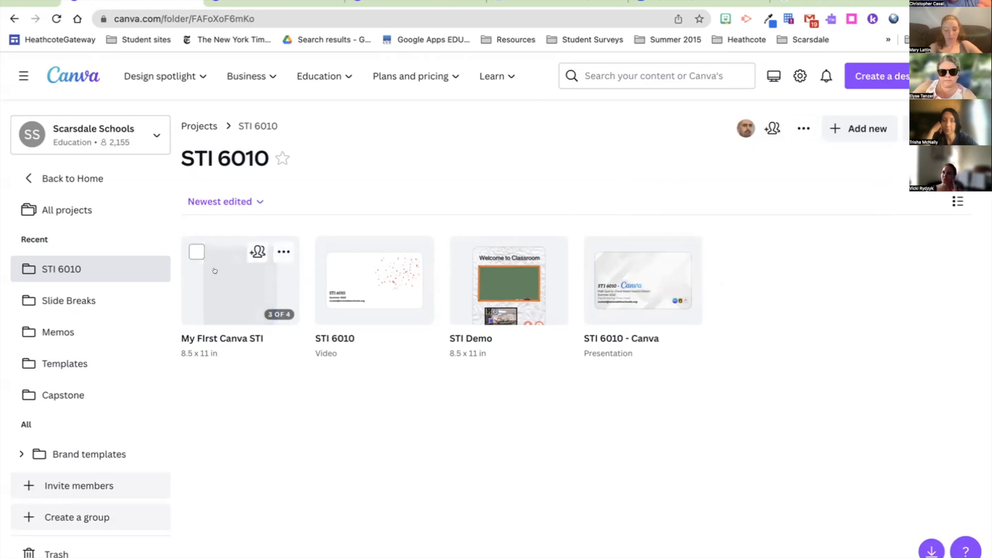
{"action": "left_click", "coordinate": [374, 280]}
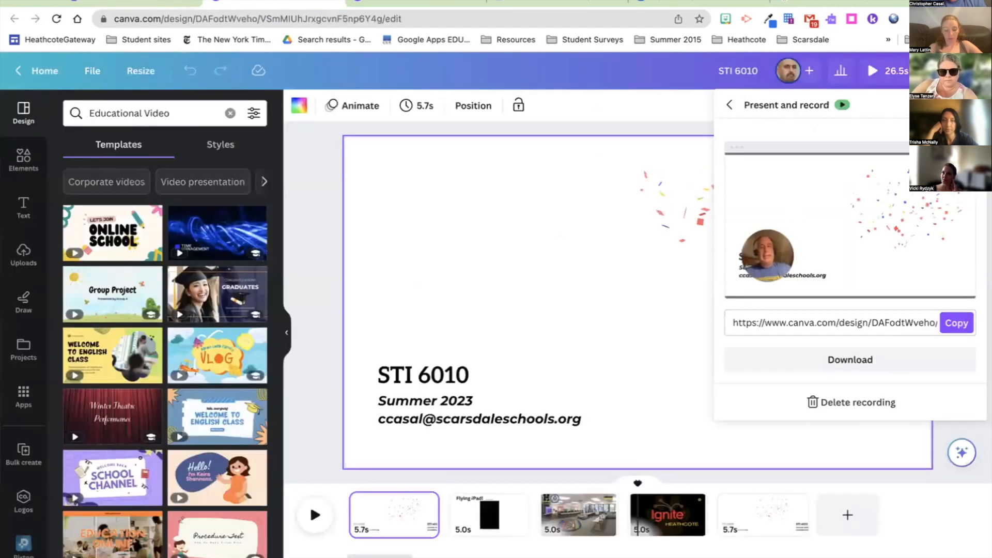
Step: Glance at the STI Demo flyer, then return to the All projects overview
{"action": "left_click", "coordinate": [420, 2]}
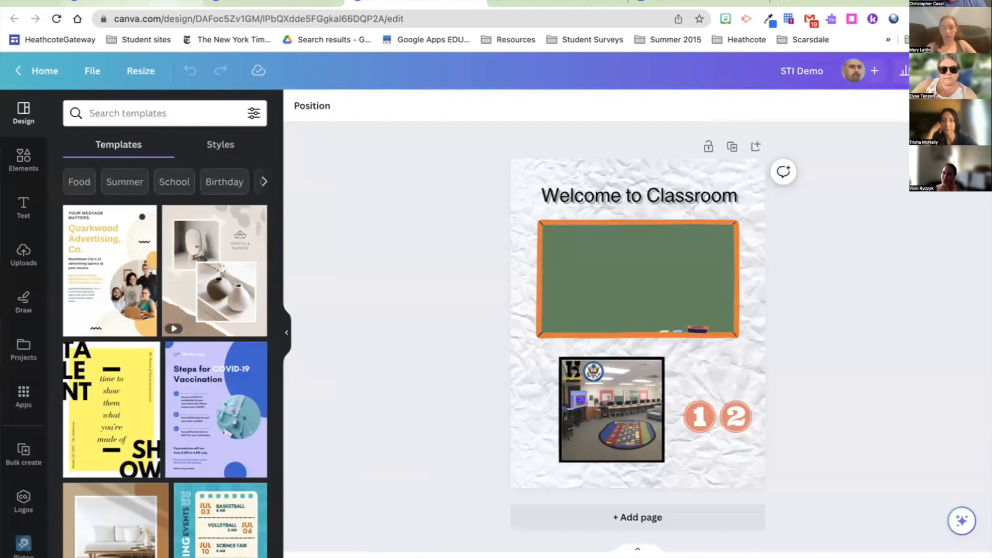
{"action": "left_click", "coordinate": [149, 2]}
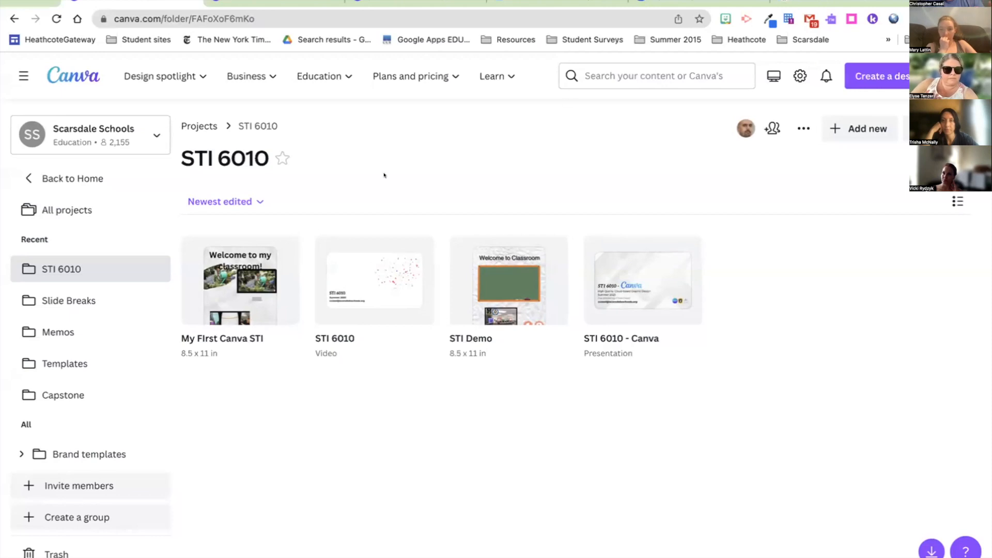
{"action": "left_click", "coordinate": [860, 129]}
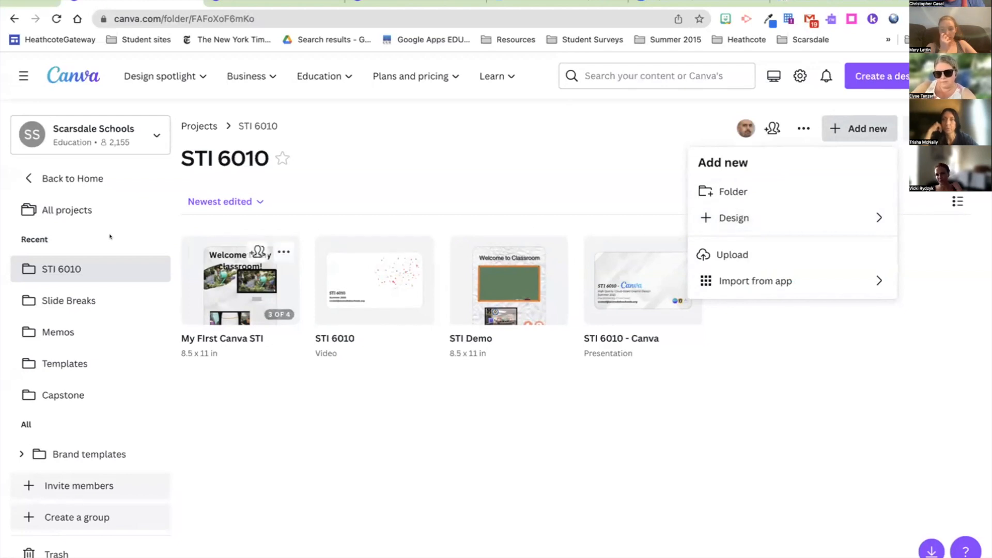
{"action": "left_click", "coordinate": [78, 208]}
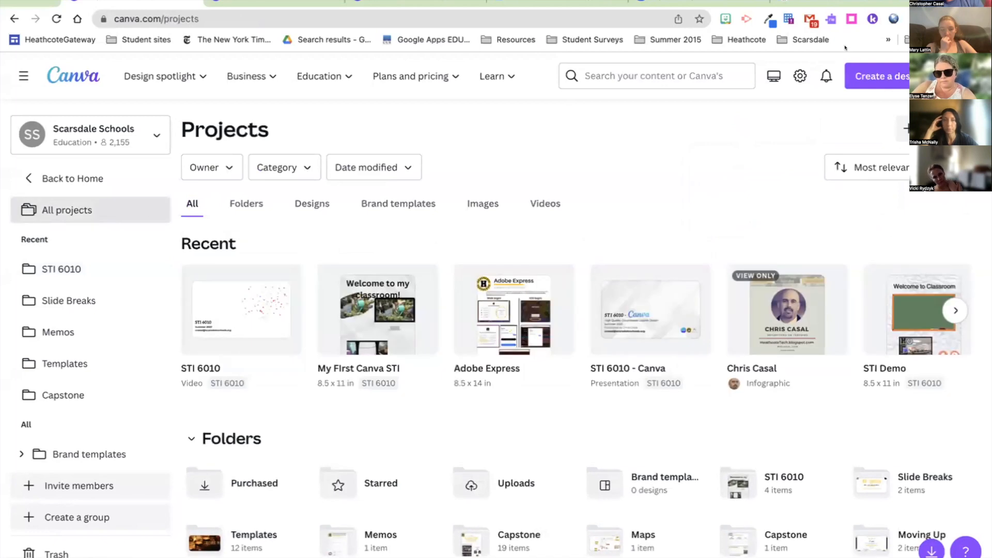
{"action": "left_click", "coordinate": [888, 78]}
Step: Create a custom-size blank design in inches, width 8.5 and height 11
{"action": "left_click", "coordinate": [888, 78]}
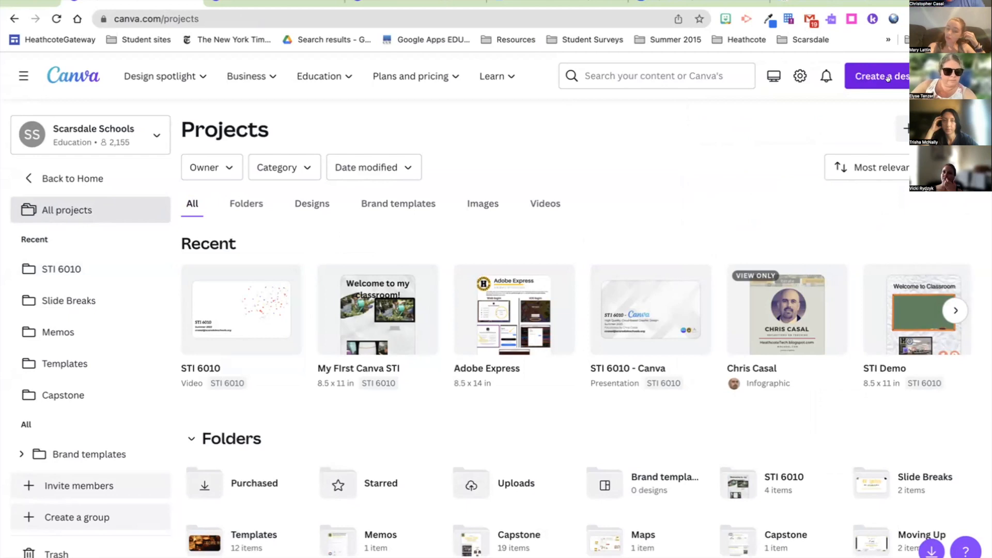
{"action": "left_click", "coordinate": [887, 77]}
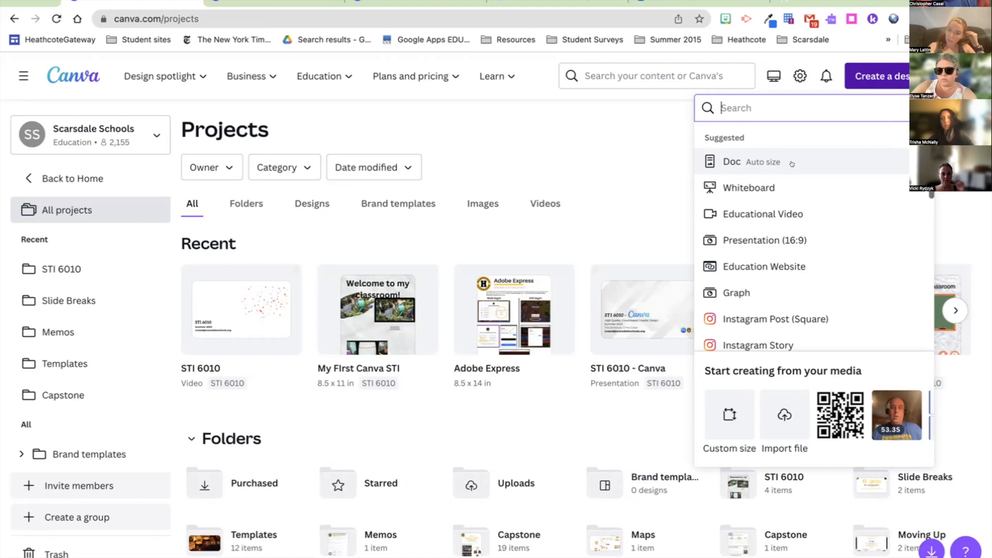
{"action": "left_click", "coordinate": [720, 418]}
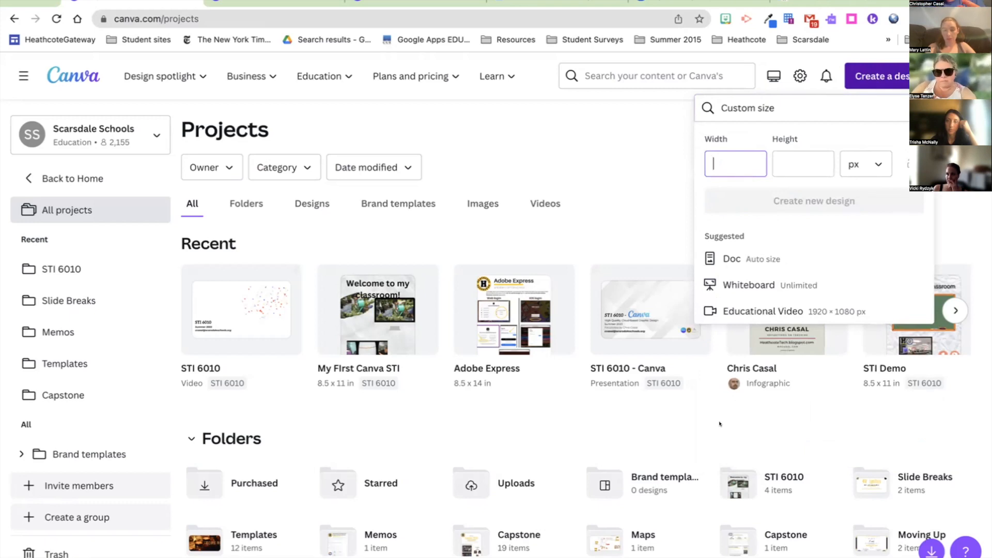
{"action": "left_click", "coordinate": [867, 154]}
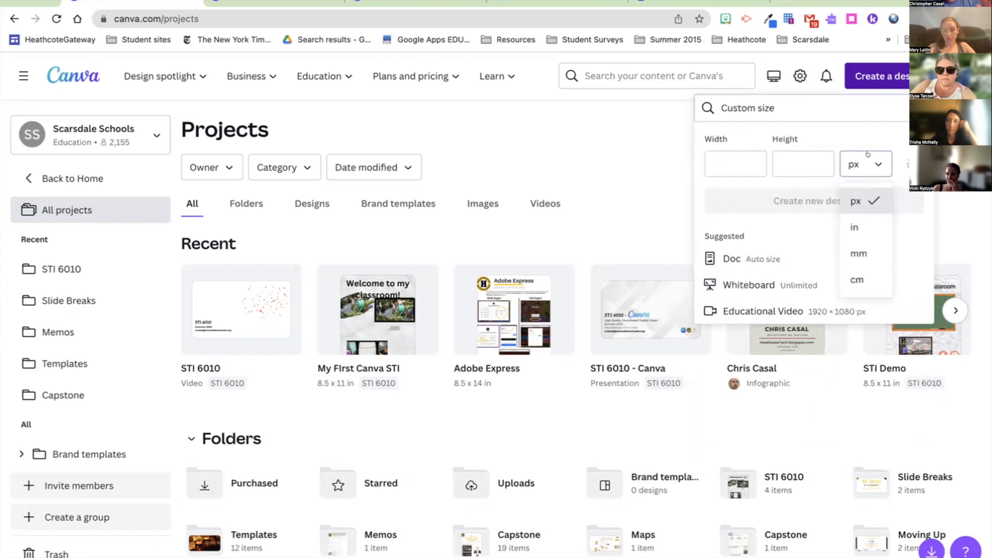
{"action": "left_click", "coordinate": [854, 228]}
{"action": "left_click", "coordinate": [758, 165]}
{"action": "type", "text": "8.5"}
{"action": "key", "text": "Tab"}
{"action": "type", "text": "11"}
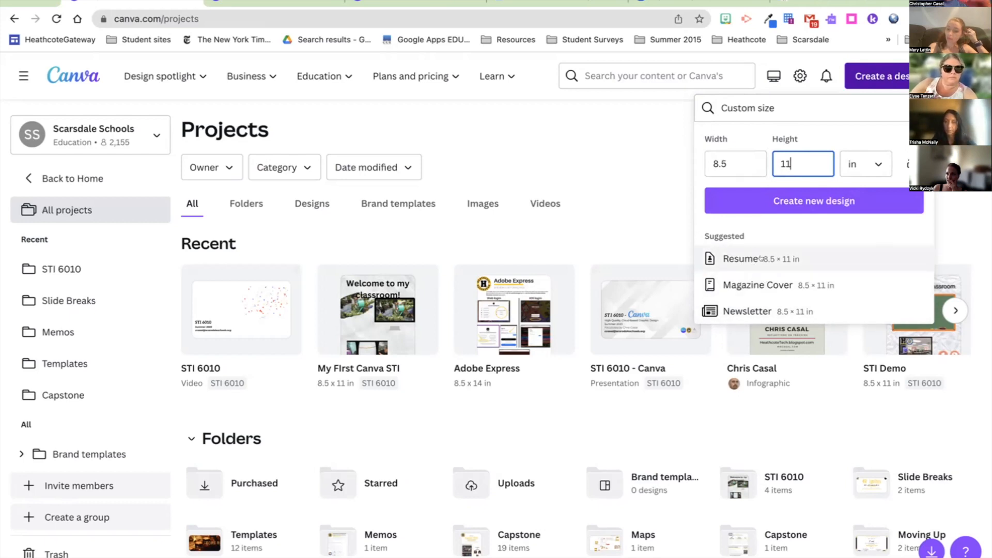
{"action": "left_click", "coordinate": [790, 199]}
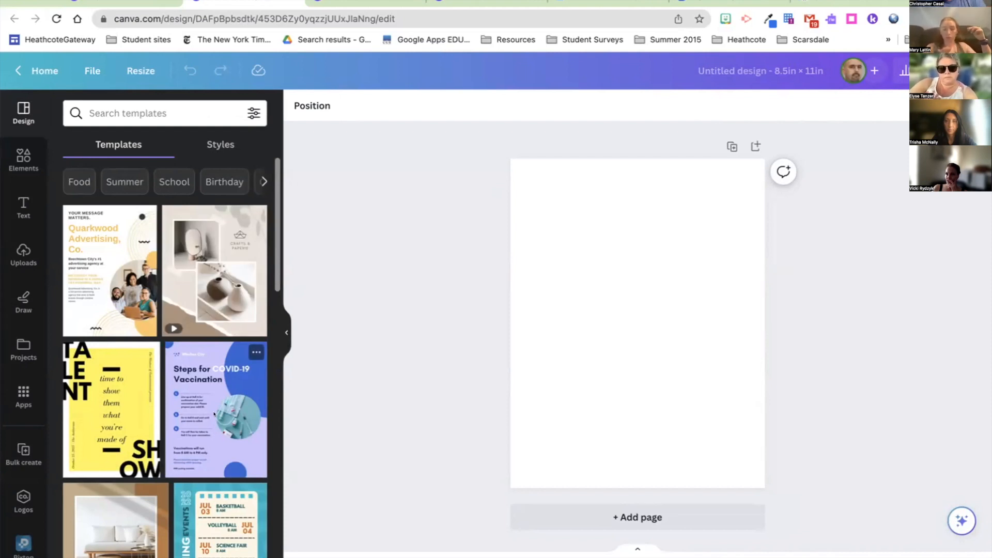
Step: Rename the untitled design to 'Give it a name'
{"action": "left_click", "coordinate": [258, 177]}
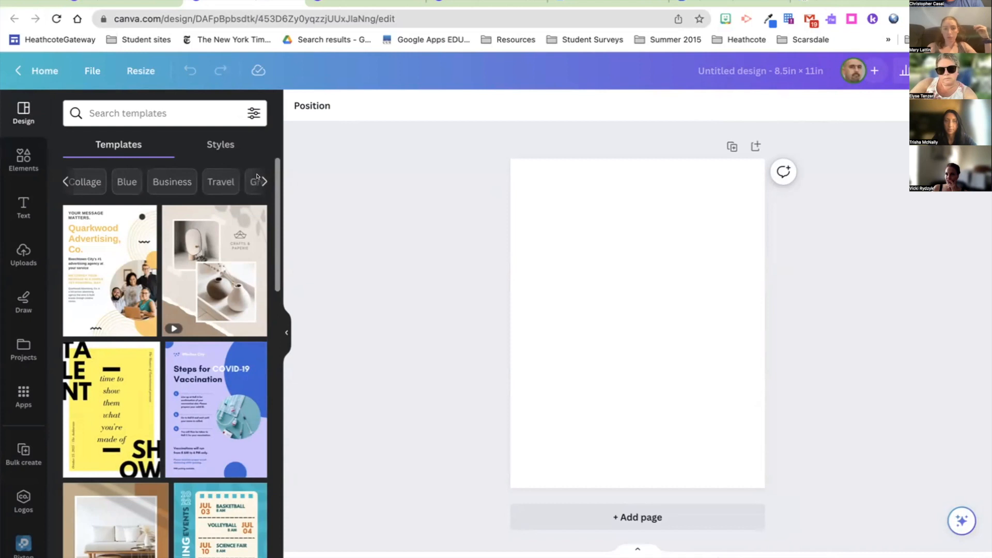
{"action": "left_click", "coordinate": [264, 182]}
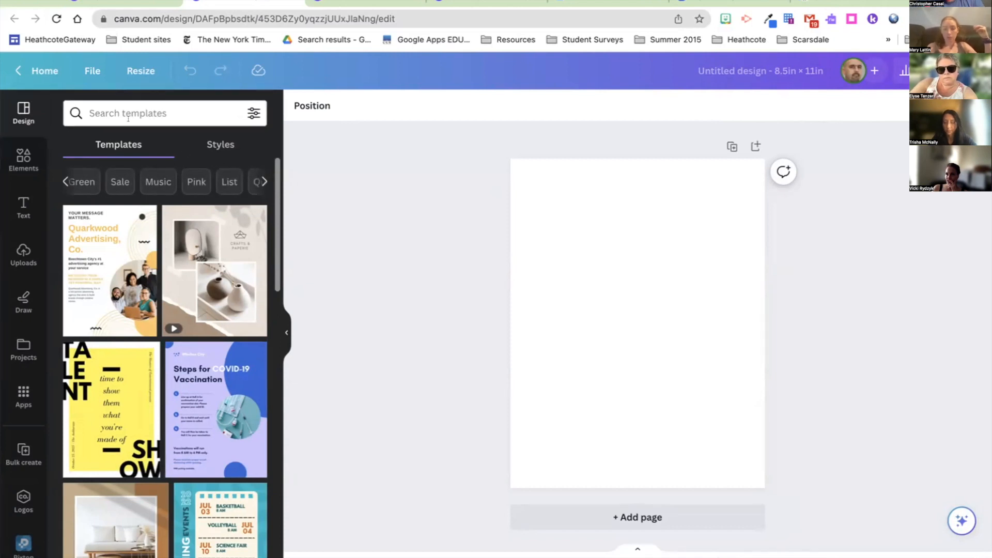
{"action": "left_click", "coordinate": [783, 67]}
{"action": "type", "text": "Give it a name"}
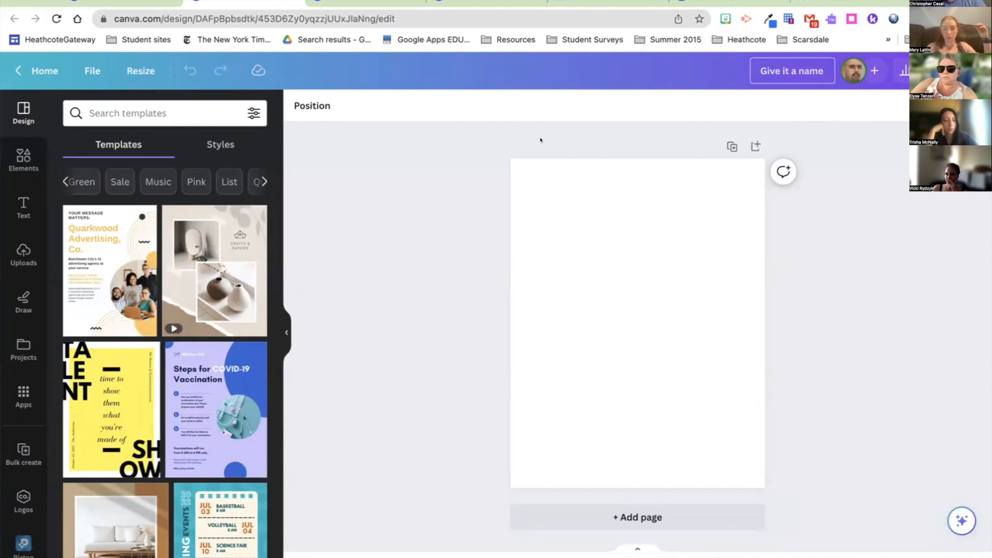
{"action": "left_click", "coordinate": [484, 154]}
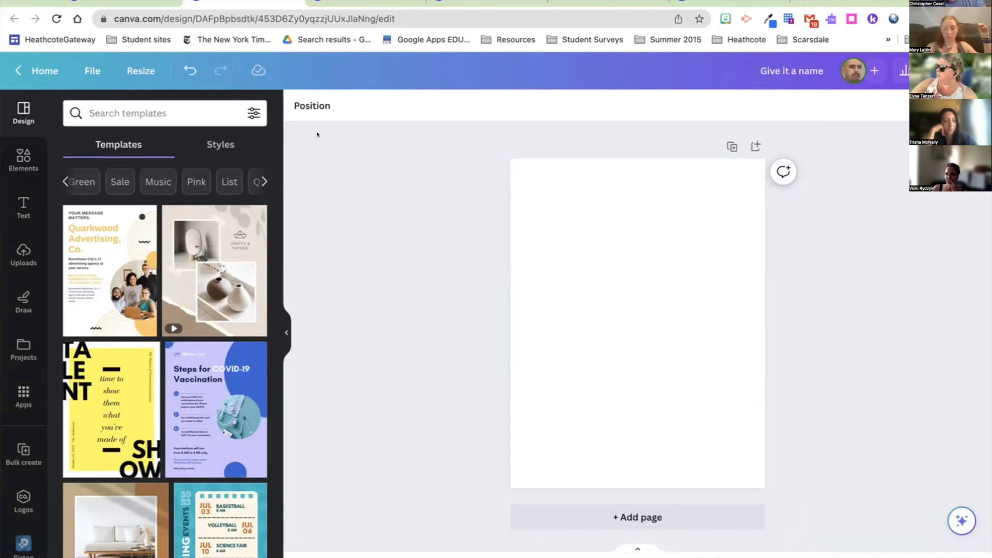
Step: Save the design into the STI 6010 folder via File > Save to folder
{"action": "left_click", "coordinate": [89, 71]}
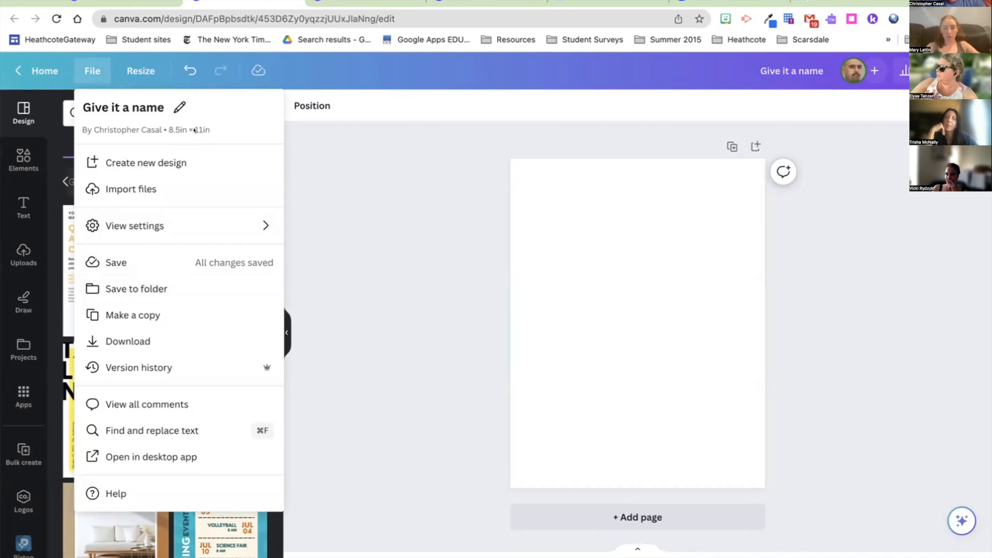
{"action": "left_click", "coordinate": [157, 284]}
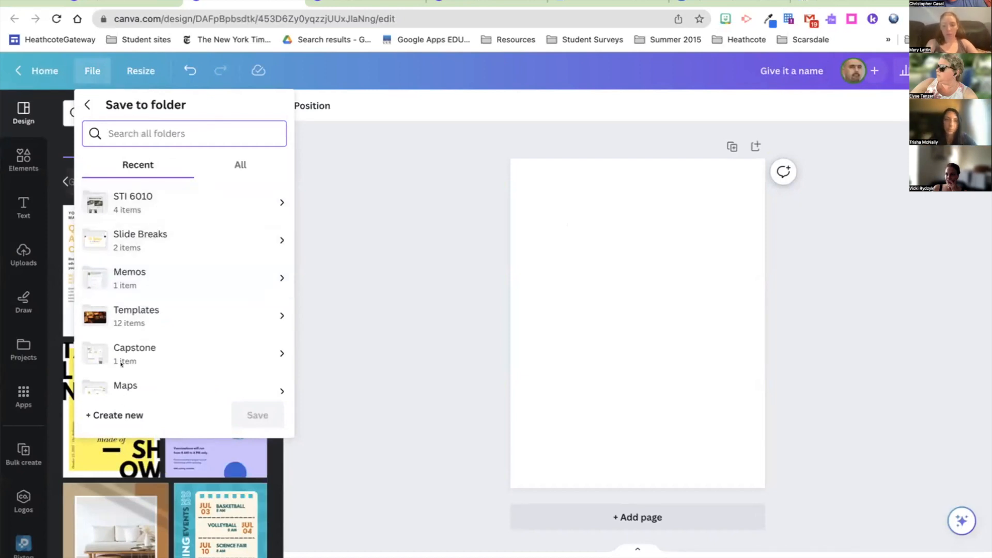
{"action": "left_click", "coordinate": [163, 195]}
{"action": "left_click", "coordinate": [258, 385]}
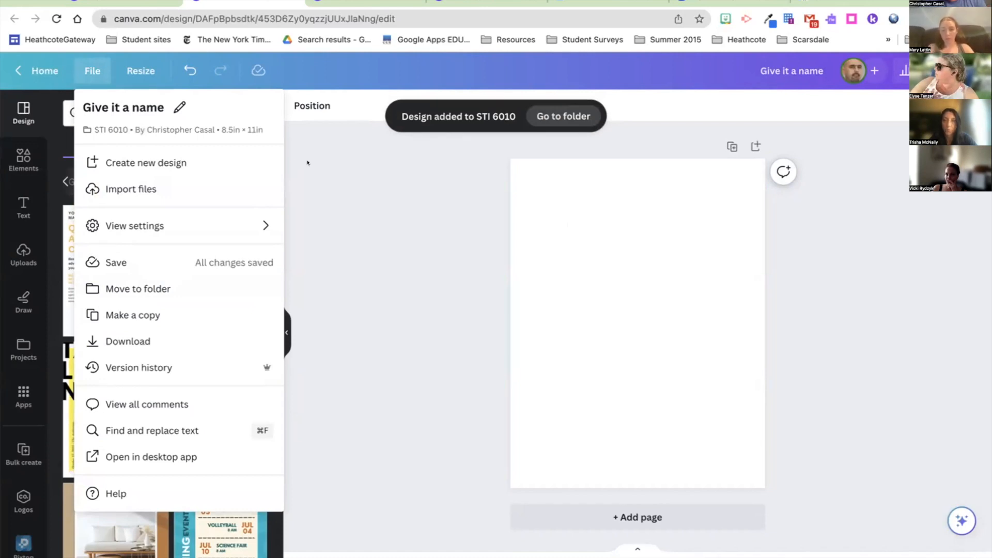
{"action": "left_click", "coordinate": [347, 206]}
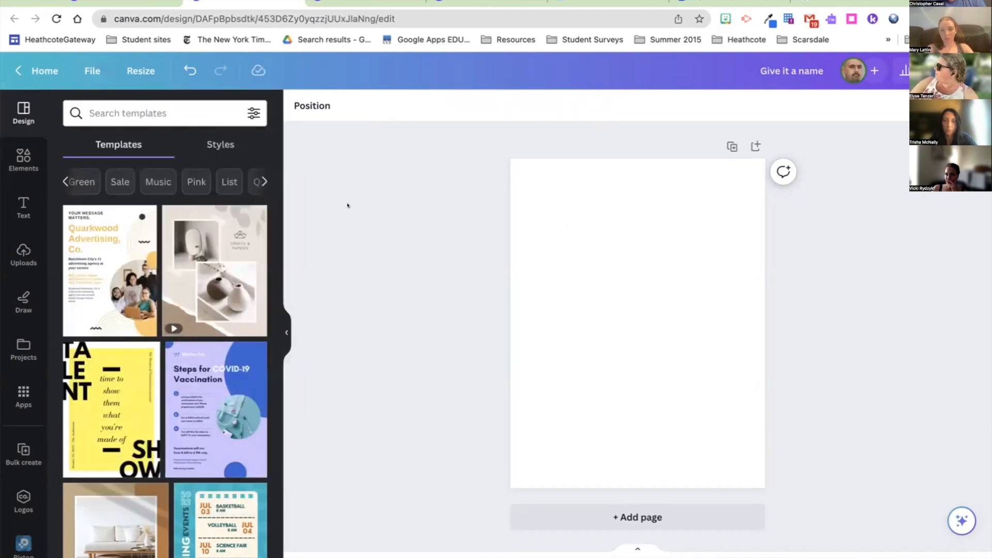
Step: Add a heading text box reading 'Heading' to the page
{"action": "left_click", "coordinate": [25, 203]}
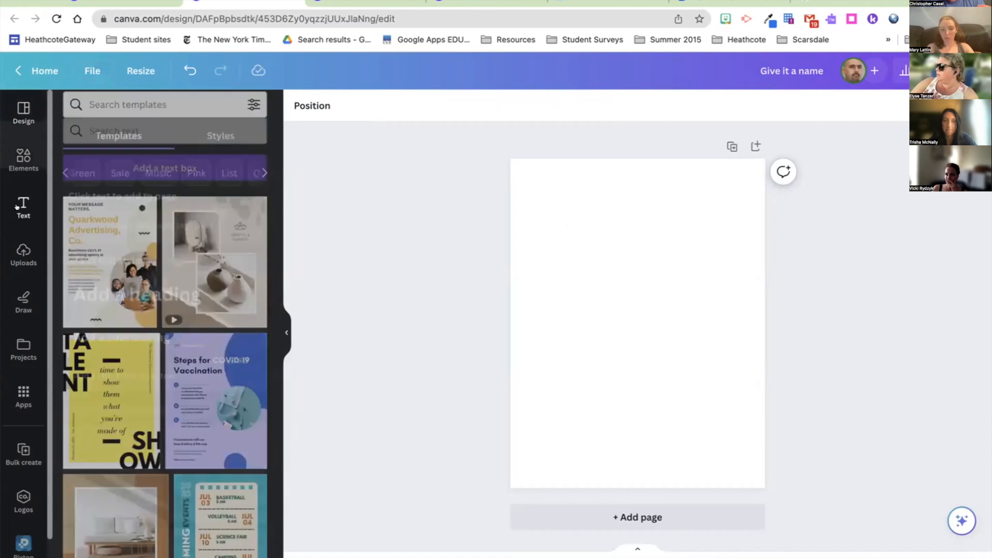
{"action": "left_click", "coordinate": [132, 271]}
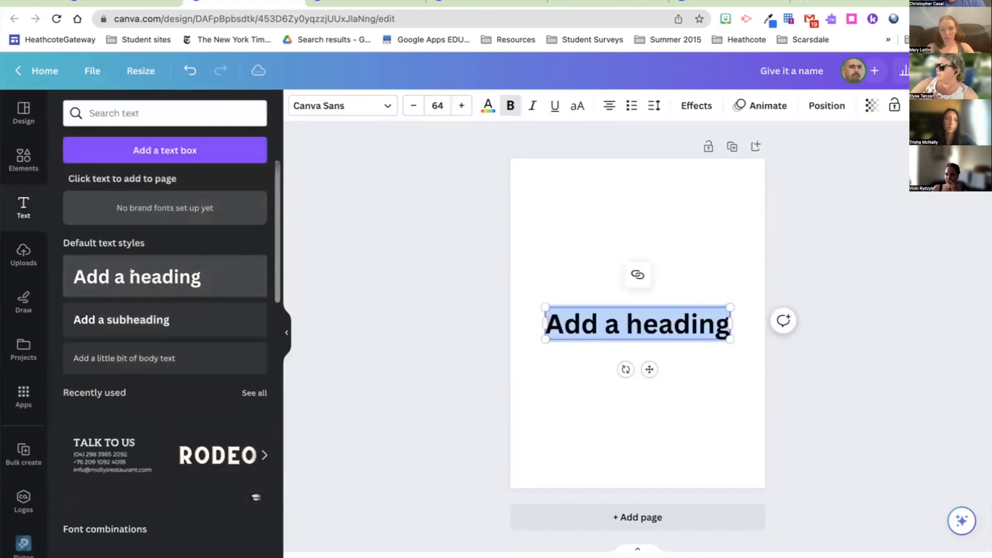
{"action": "type", "text": "Headi"}
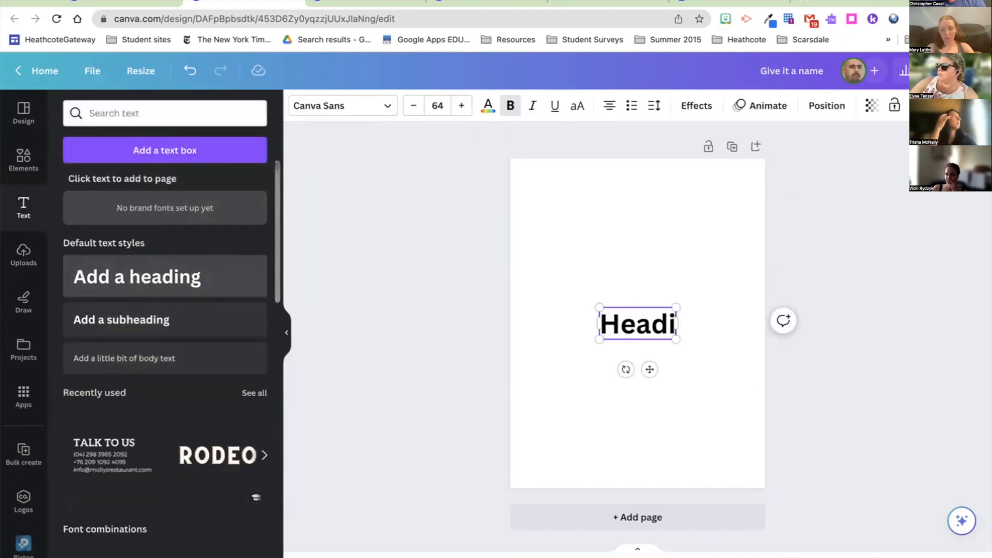
{"action": "type", "text": "ng"}
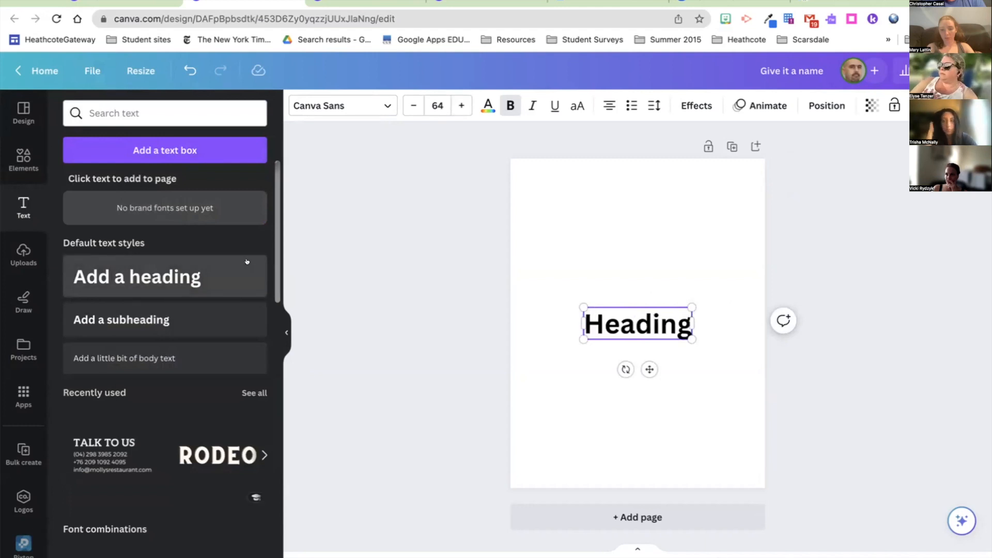
Step: Add the bear-costume graphic from the Elements graphics to the page
{"action": "left_click", "coordinate": [23, 157]}
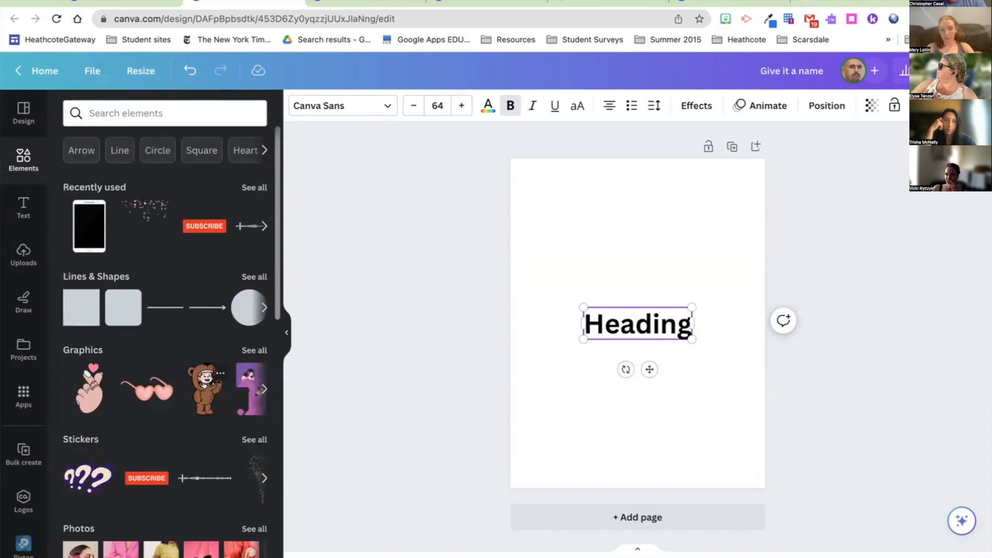
{"action": "scroll", "coordinate": [204, 385], "scroll_direction": "down", "scroll_amount": 3}
{"action": "scroll", "coordinate": [202, 351], "scroll_direction": "up", "scroll_amount": 1}
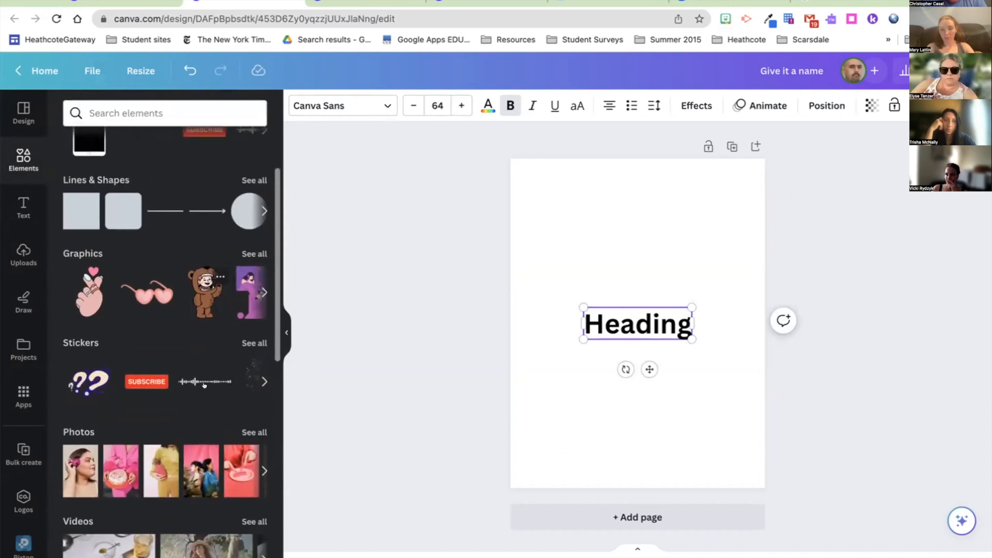
{"action": "left_click", "coordinate": [199, 323]}
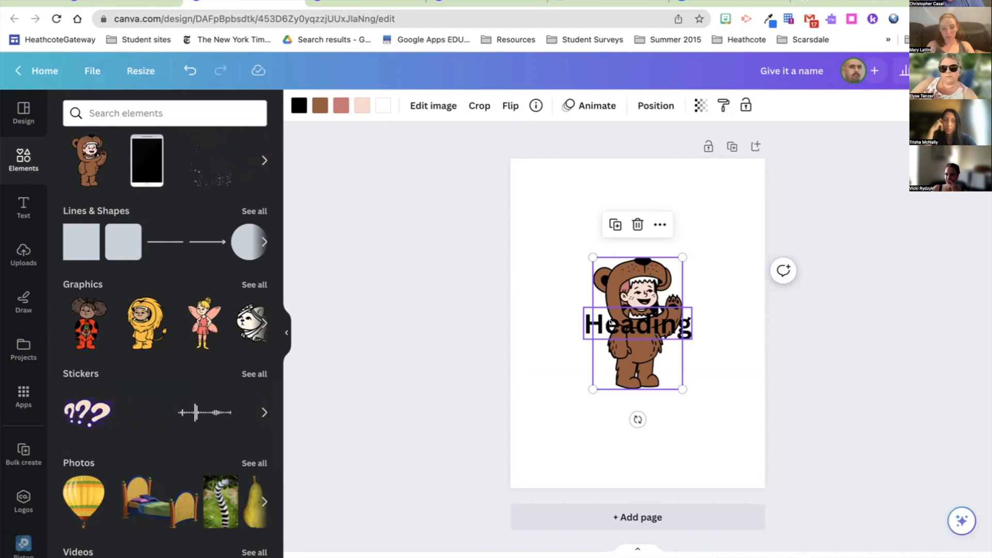
Step: Reorder the bear and Heading layers, group them, and shrink the group
{"action": "left_click", "coordinate": [655, 105]}
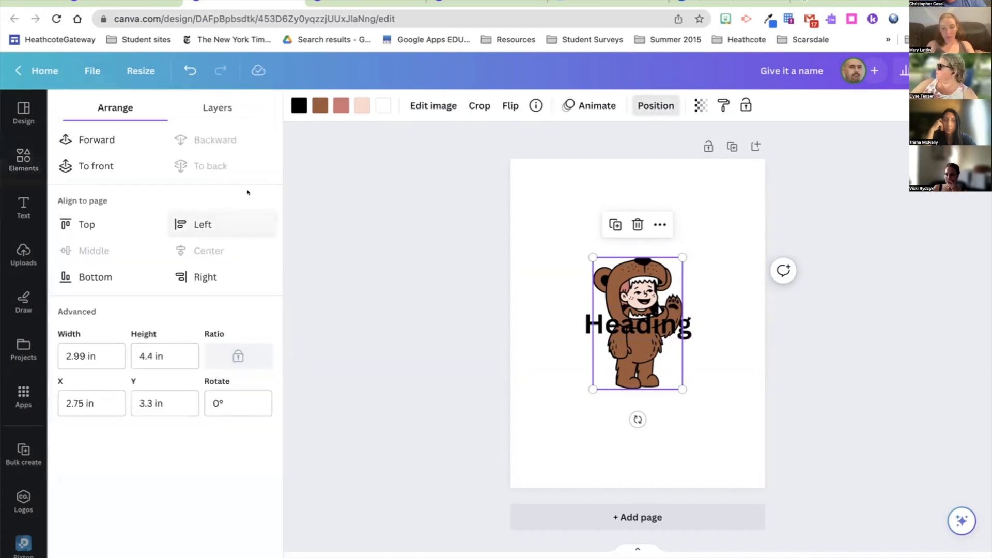
{"action": "left_click", "coordinate": [216, 108]}
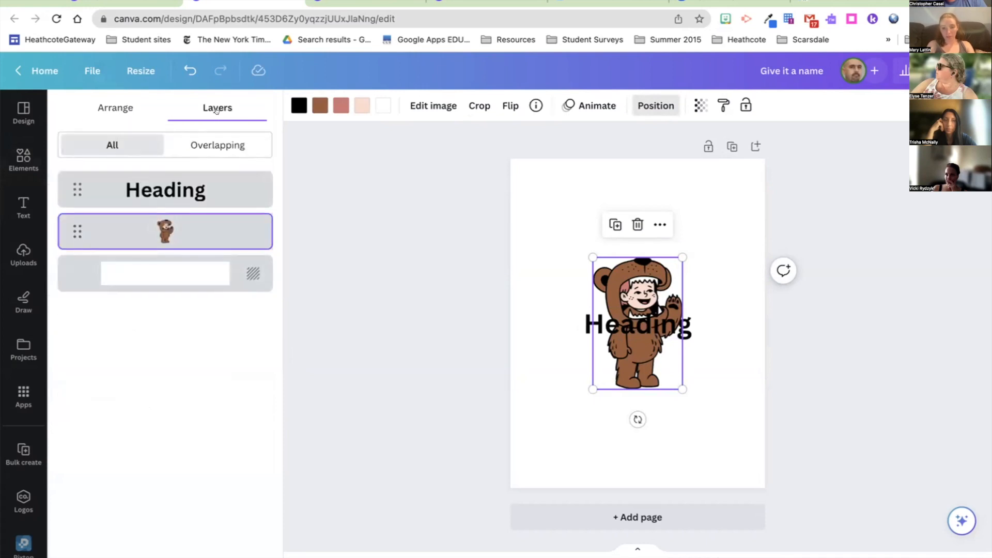
{"action": "left_click_drag", "start_coordinate": [186, 219], "coordinate": [191, 172]}
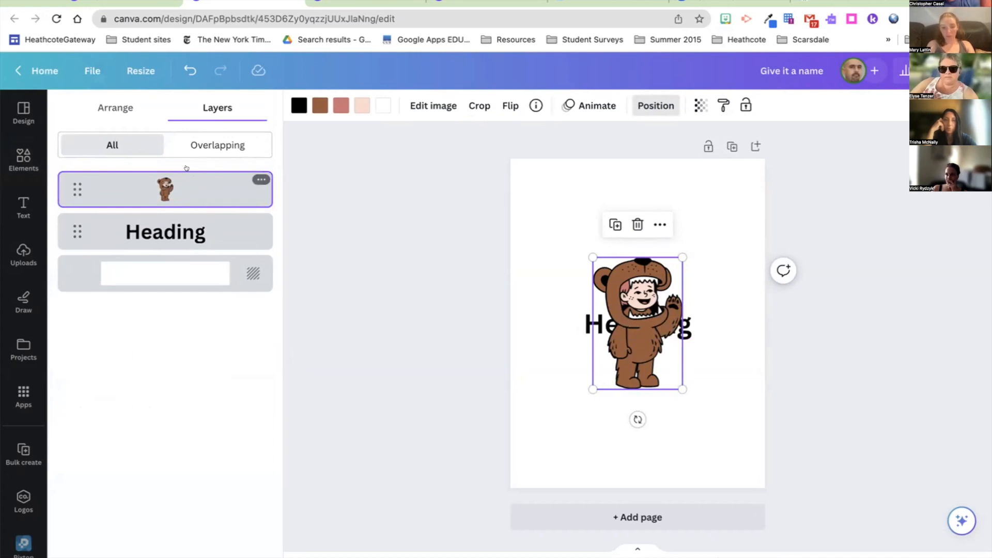
{"action": "left_click_drag", "start_coordinate": [65, 228], "coordinate": [62, 168]}
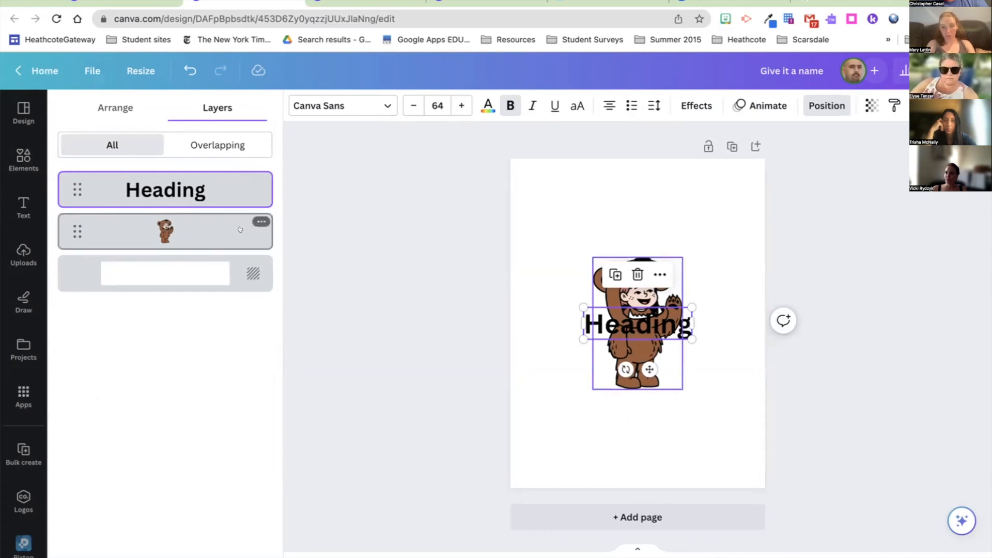
{"action": "left_click", "coordinate": [110, 236], "text": "shift"}
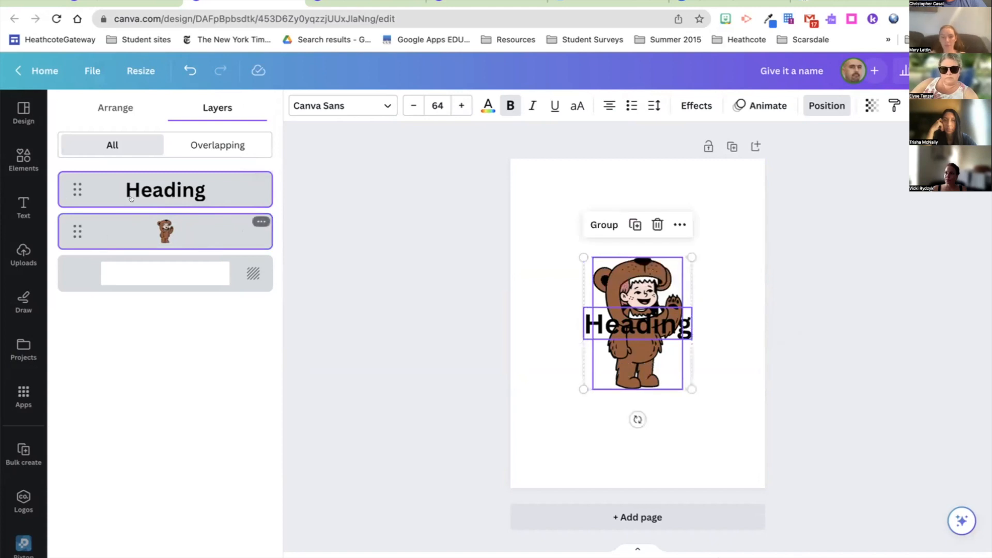
{"action": "left_click", "coordinate": [609, 226]}
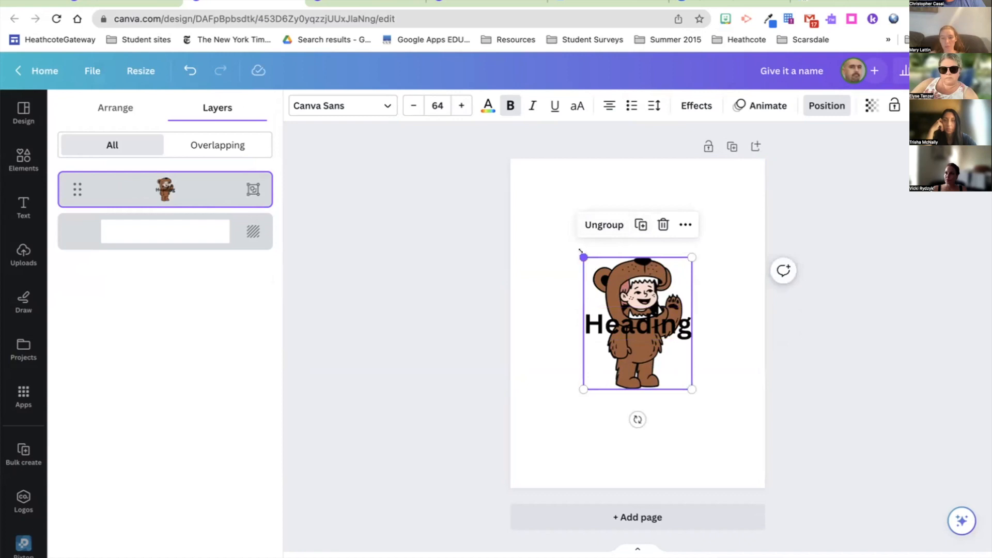
{"action": "left_click_drag", "start_coordinate": [606, 279], "coordinate": [642, 329]}
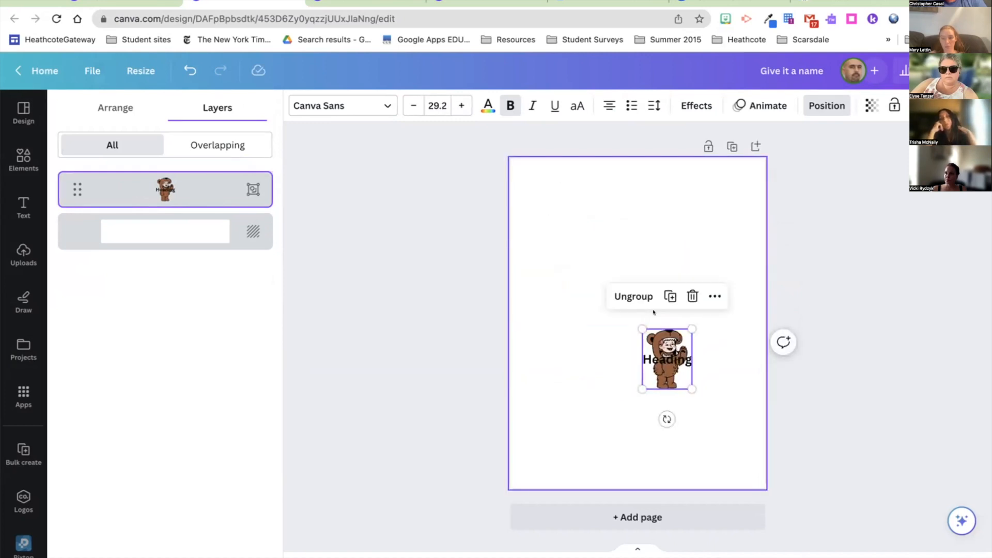
Step: Ungroup them, move the bear to the upper left, and enlarge it
{"action": "left_click", "coordinate": [590, 197]}
{"action": "left_click", "coordinate": [611, 195]}
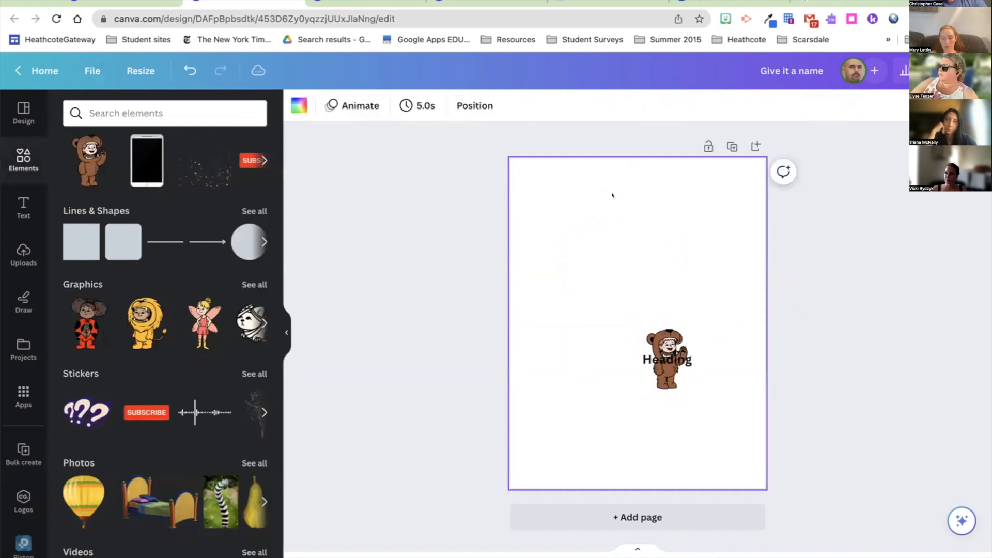
{"action": "left_click", "coordinate": [657, 343]}
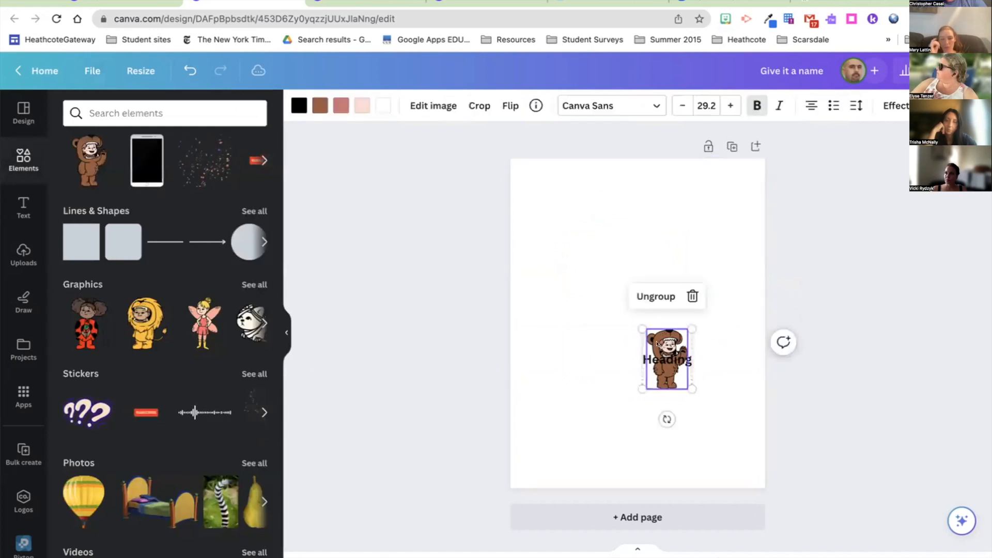
{"action": "left_click", "coordinate": [655, 296]}
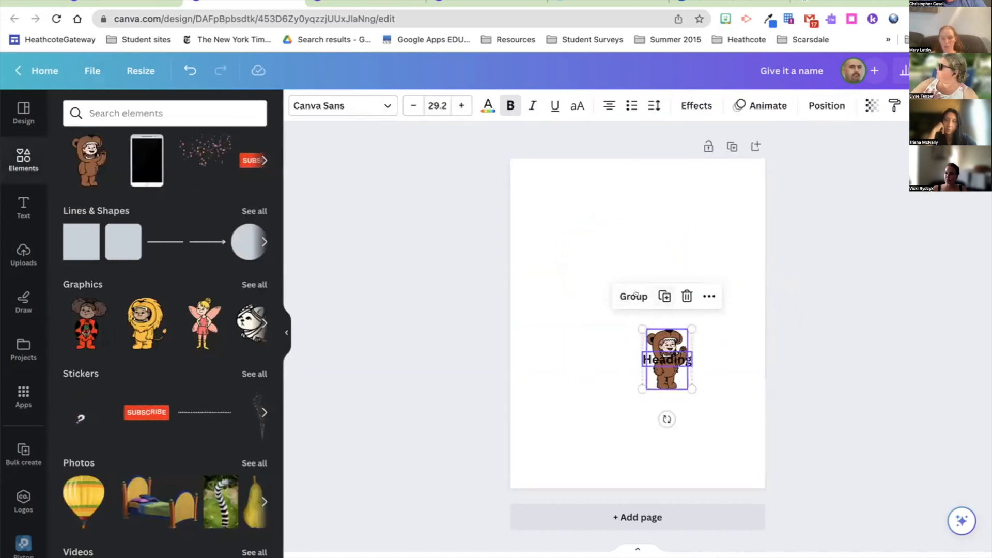
{"action": "left_click", "coordinate": [559, 289]}
{"action": "left_click_drag", "start_coordinate": [674, 352], "coordinate": [582, 236]}
{"action": "left_click_drag", "start_coordinate": [596, 275], "coordinate": [666, 310]}
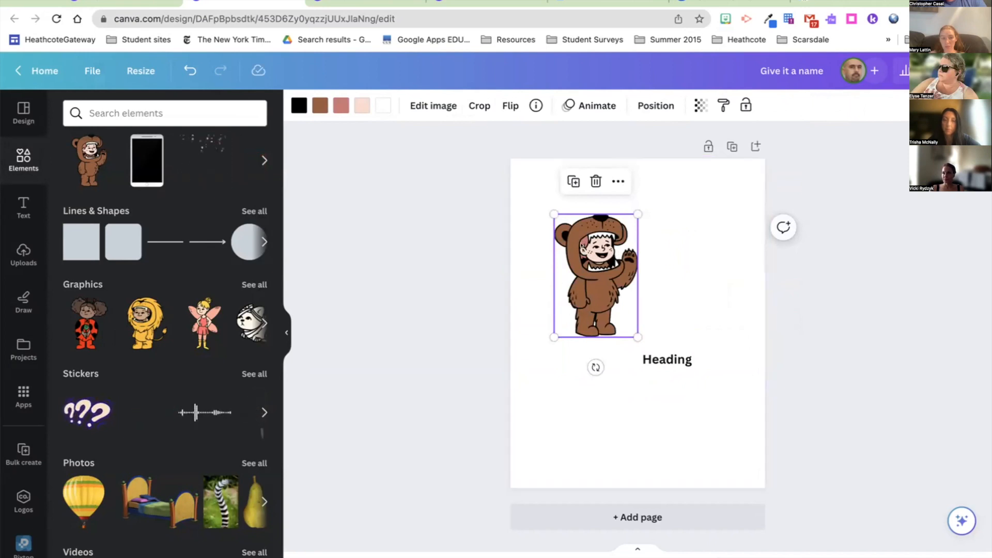
Step: Recolour the bear: black outlines red, brown costume pink, dusty rose details dark blue
{"action": "left_click", "coordinate": [313, 105]}
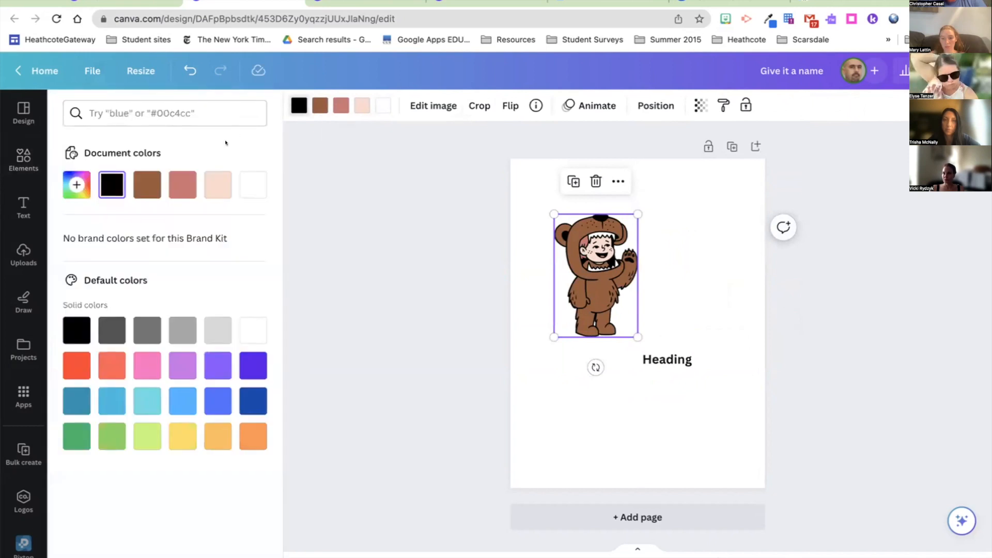
{"action": "left_click", "coordinate": [64, 357]}
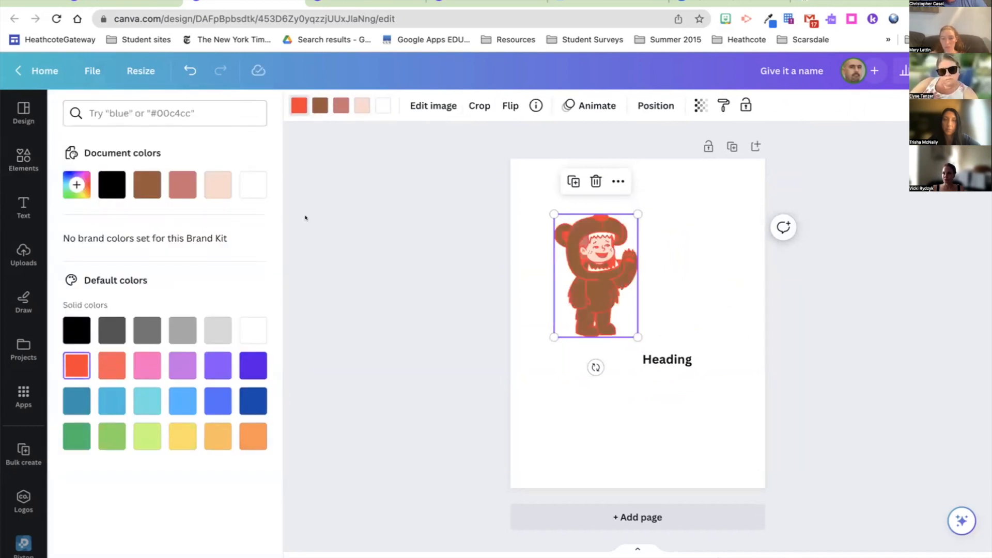
{"action": "left_click", "coordinate": [313, 104]}
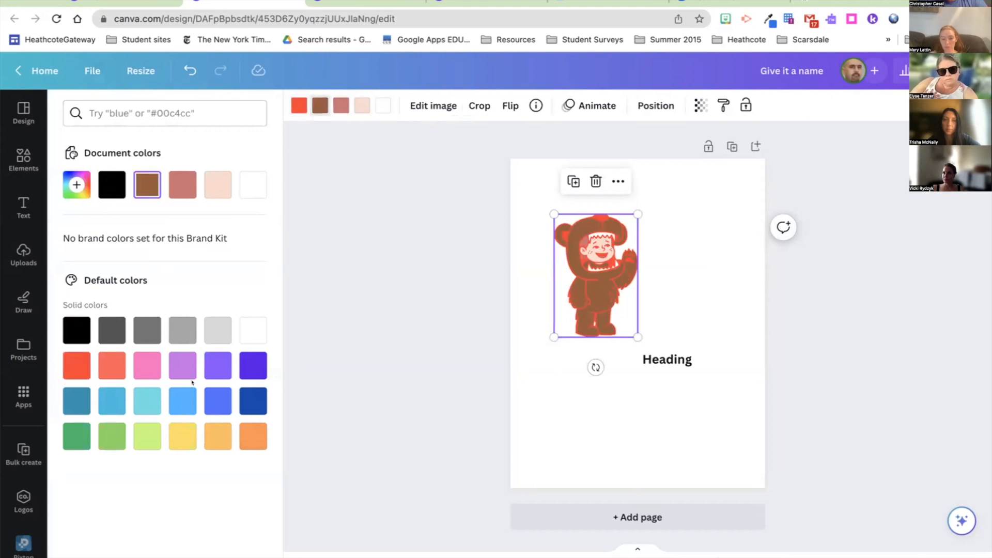
{"action": "left_click", "coordinate": [144, 366]}
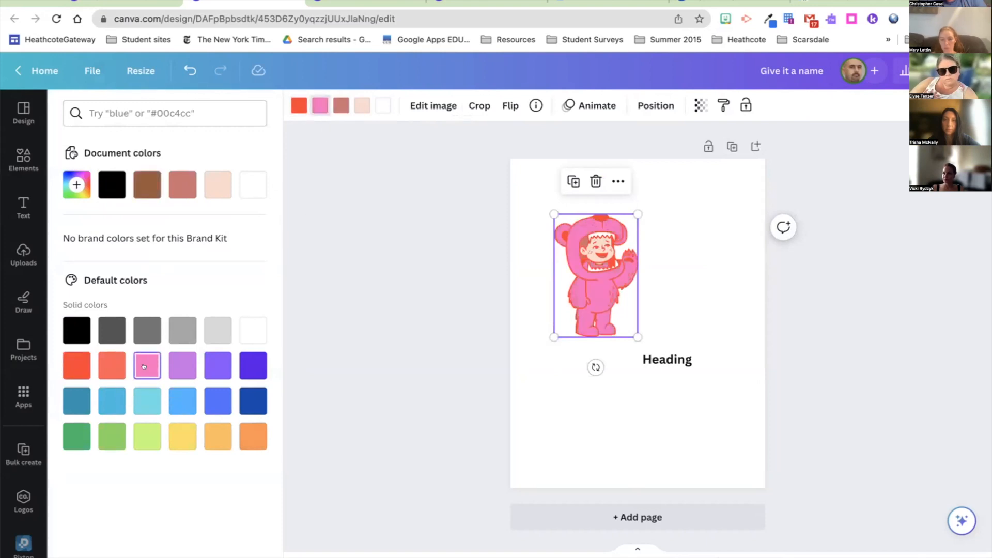
{"action": "left_click", "coordinate": [339, 106]}
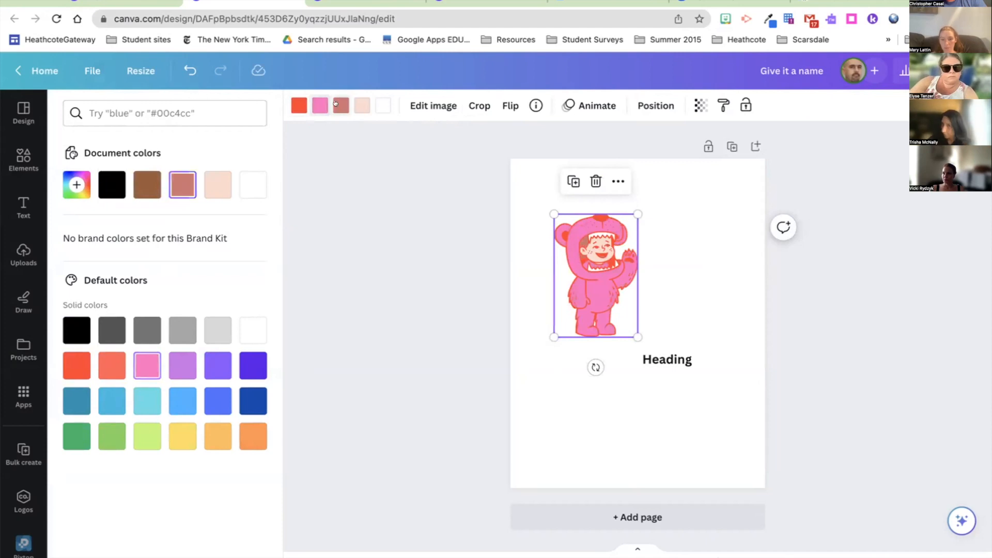
{"action": "left_click", "coordinate": [253, 401]}
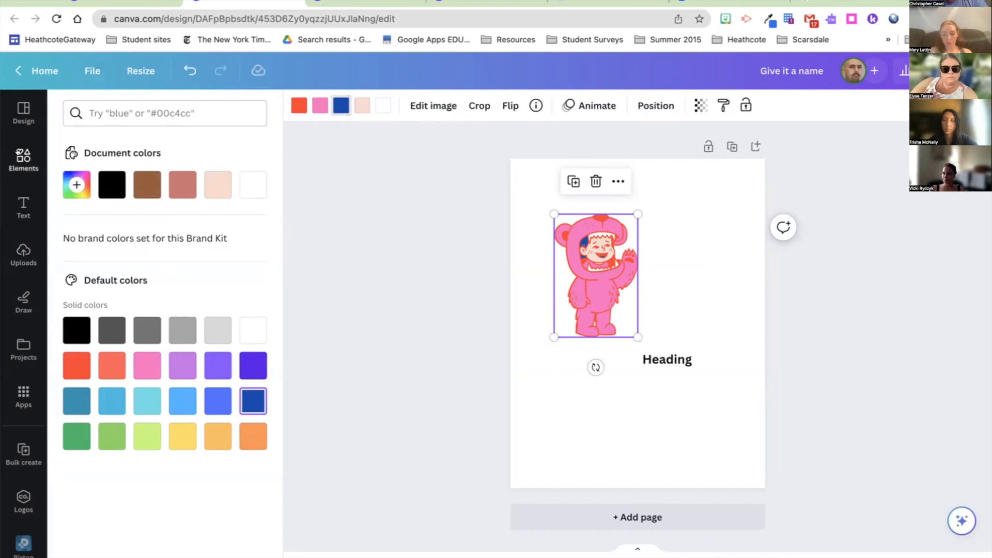
{"action": "left_click", "coordinate": [23, 155]}
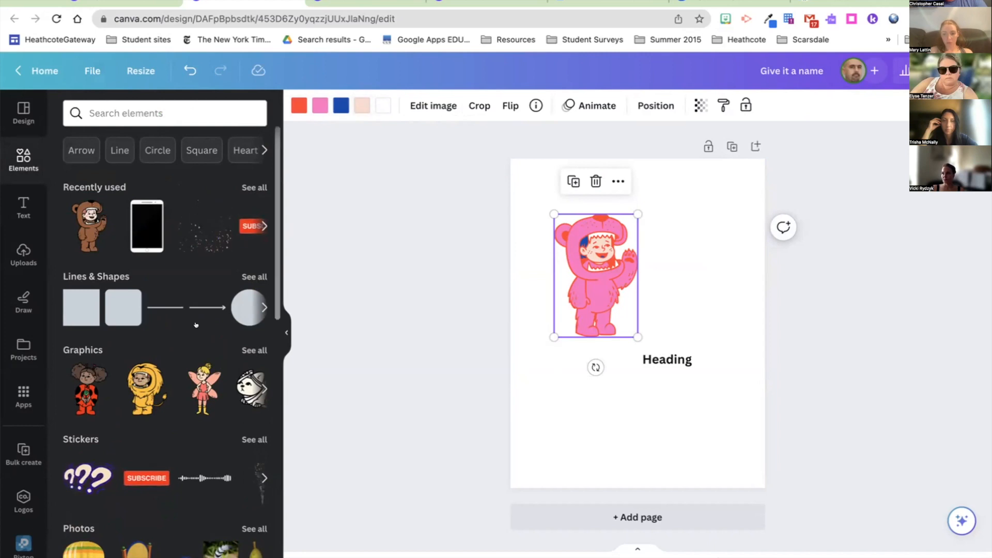
Step: Add a phone frame graphic, shrink it and place it right of the bear
{"action": "left_click", "coordinate": [141, 207]}
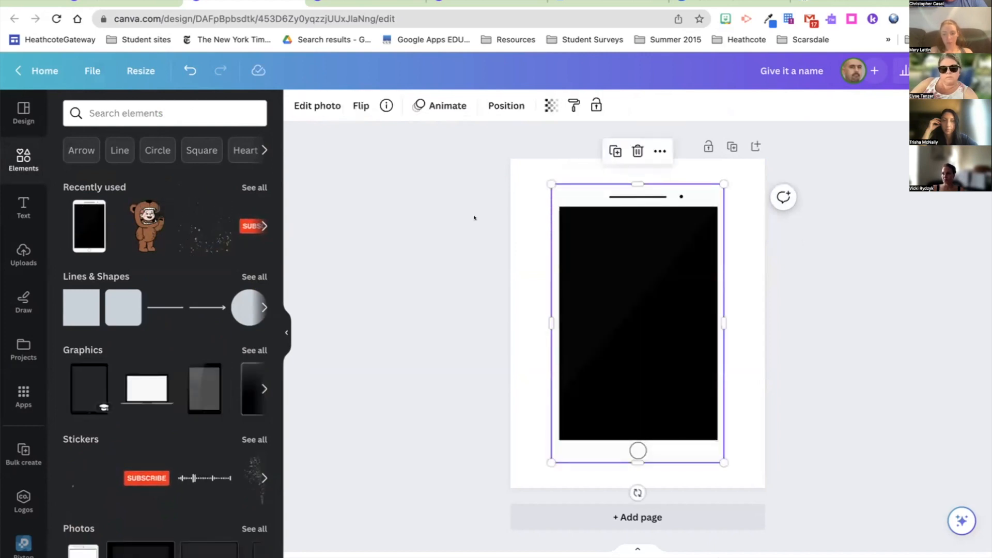
{"action": "left_click_drag", "start_coordinate": [551, 184], "coordinate": [608, 275]}
{"action": "left_click_drag", "start_coordinate": [666, 301], "coordinate": [675, 267]}
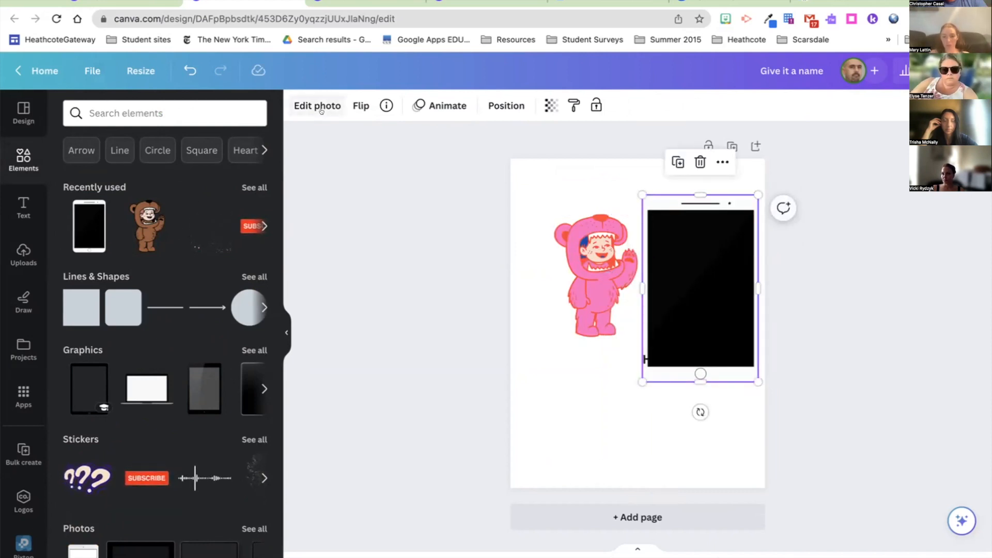
{"action": "left_click_drag", "start_coordinate": [642, 383], "coordinate": [672, 333]}
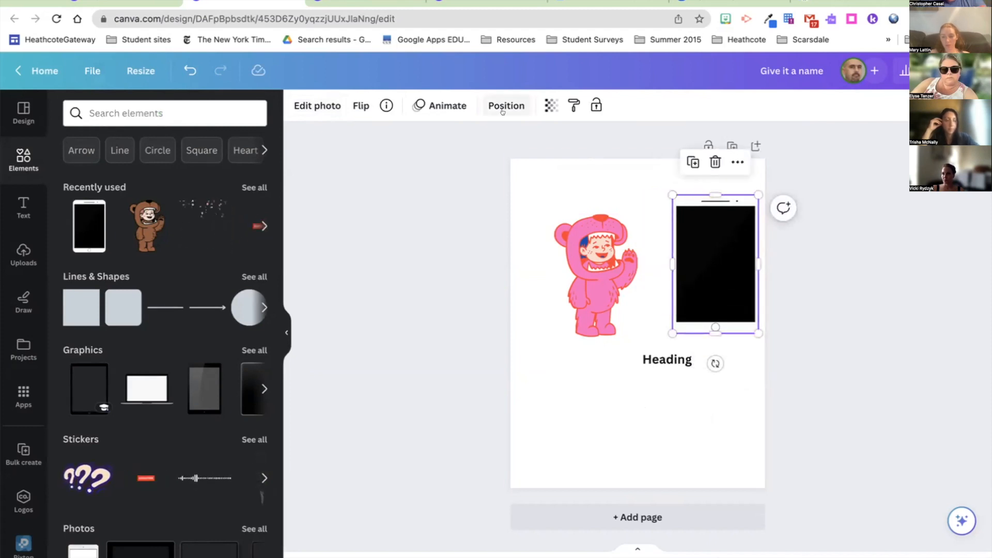
Step: Brush over the phone screen with Magic Eraser, then reopen Edit photo
{"action": "left_click", "coordinate": [331, 101]}
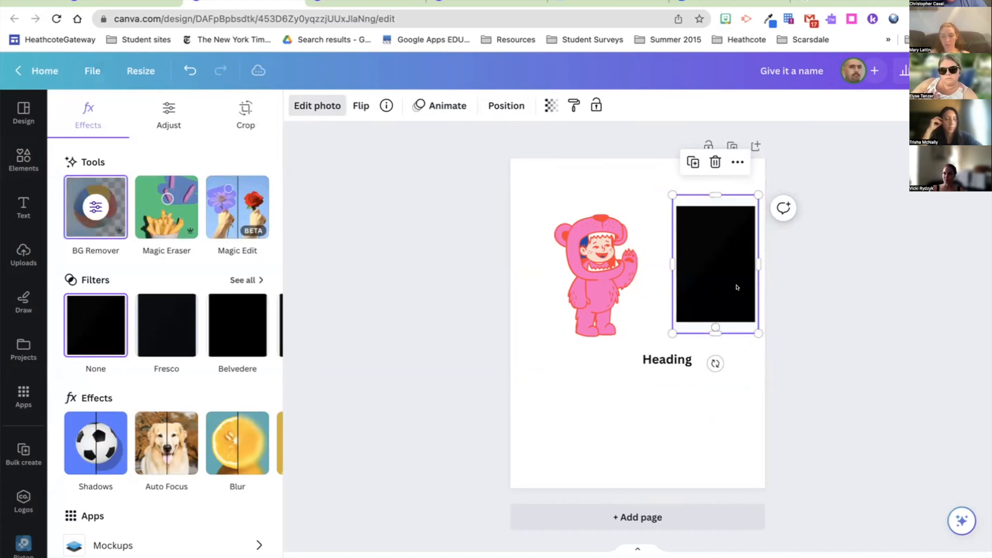
{"action": "left_click", "coordinate": [180, 218]}
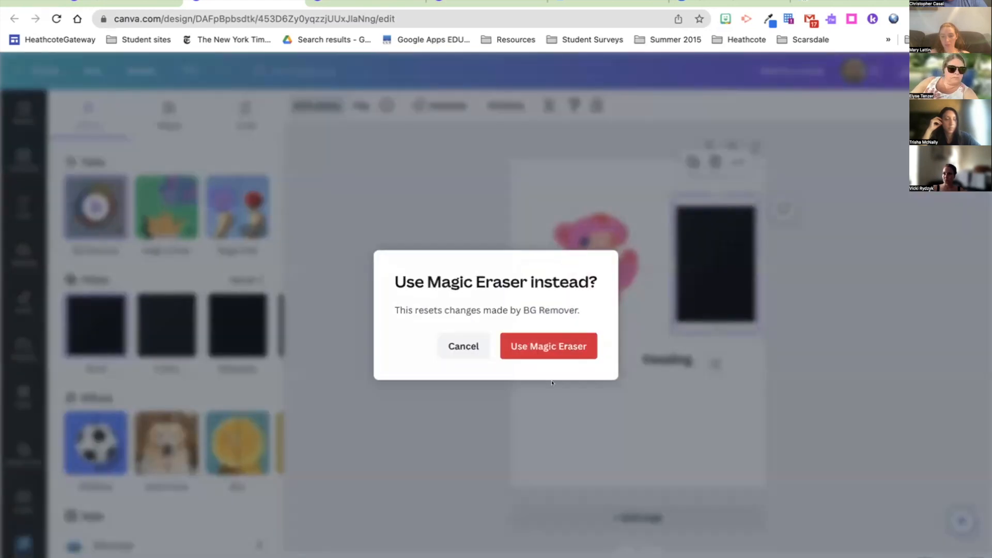
{"action": "left_click", "coordinate": [550, 345]}
{"action": "mouse_move", "coordinate": [587, 215]}
{"action": "left_mouse_down"}
{"action": "mouse_move", "coordinate": [562, 263]}
{"action": "mouse_move", "coordinate": [592, 263]}
{"action": "mouse_move", "coordinate": [590, 222]}
{"action": "mouse_move", "coordinate": [575, 247]}
{"action": "mouse_move", "coordinate": [584, 252]}
{"action": "mouse_move", "coordinate": [587, 225]}
{"action": "mouse_move", "coordinate": [573, 264]}
{"action": "mouse_move", "coordinate": [593, 229]}
{"action": "mouse_move", "coordinate": [563, 257]}
{"action": "mouse_move", "coordinate": [588, 251]}
{"action": "mouse_move", "coordinate": [583, 209]}
{"action": "mouse_move", "coordinate": [560, 258]}
{"action": "mouse_move", "coordinate": [568, 287]}
{"action": "mouse_move", "coordinate": [607, 237]}
{"action": "mouse_move", "coordinate": [578, 211]}
{"action": "left_mouse_up"}
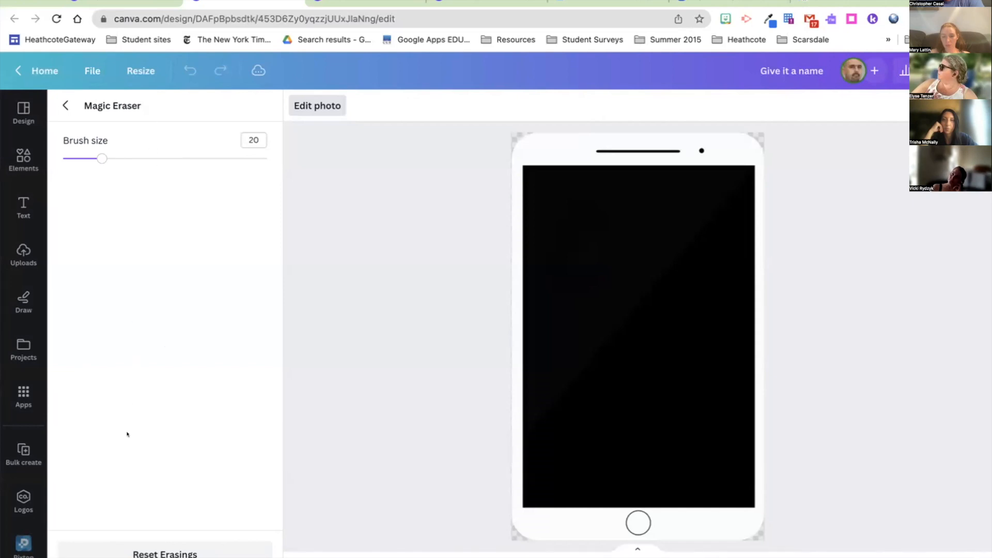
{"action": "left_click", "coordinate": [315, 106]}
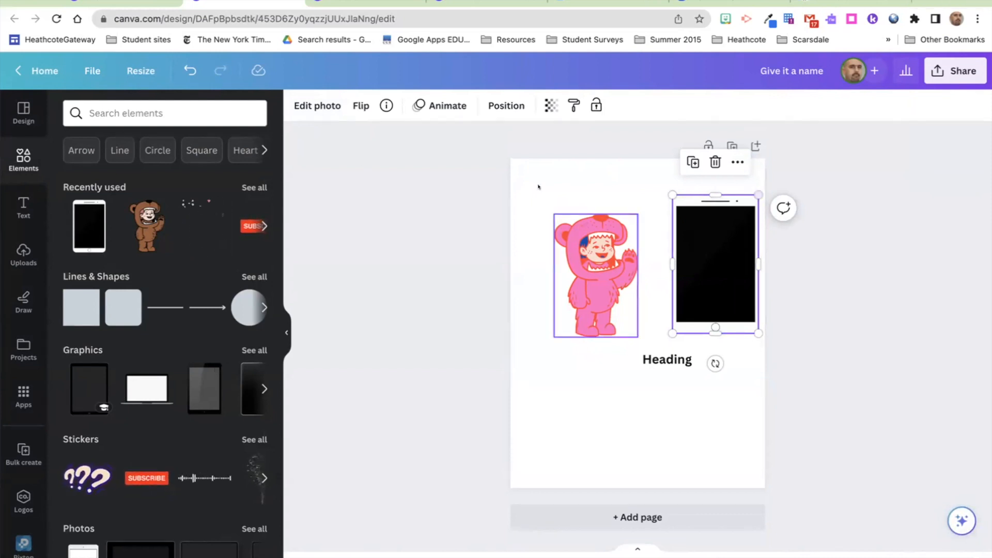
{"action": "left_click", "coordinate": [317, 106]}
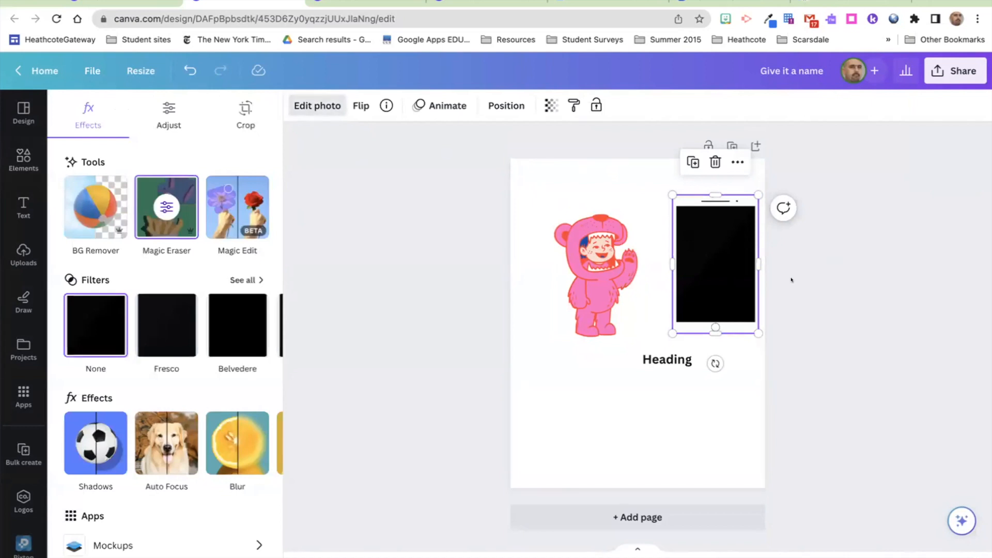
Step: Delete the phone frame and place the uploaded garden photo at the page bottom
{"action": "key", "text": "Delete"}
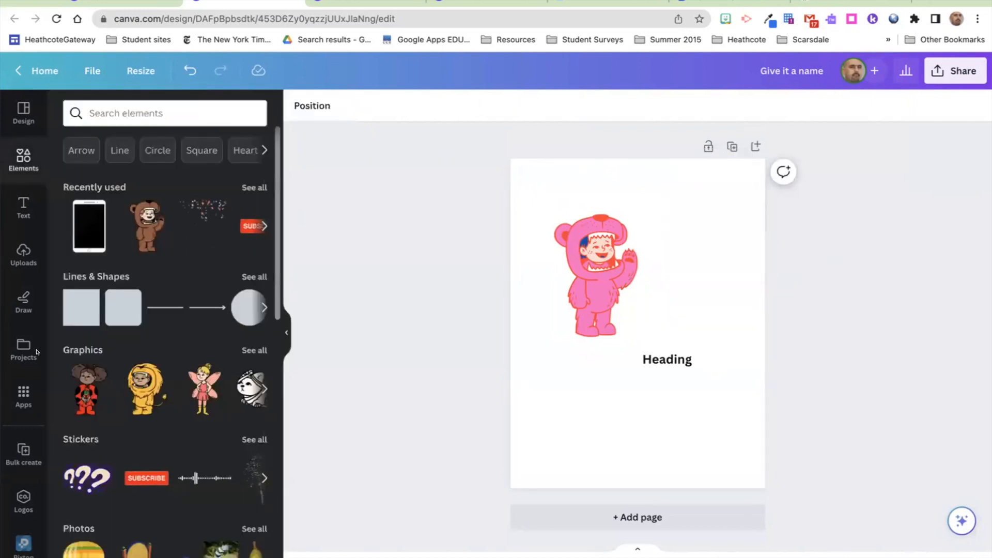
{"action": "left_click", "coordinate": [19, 251]}
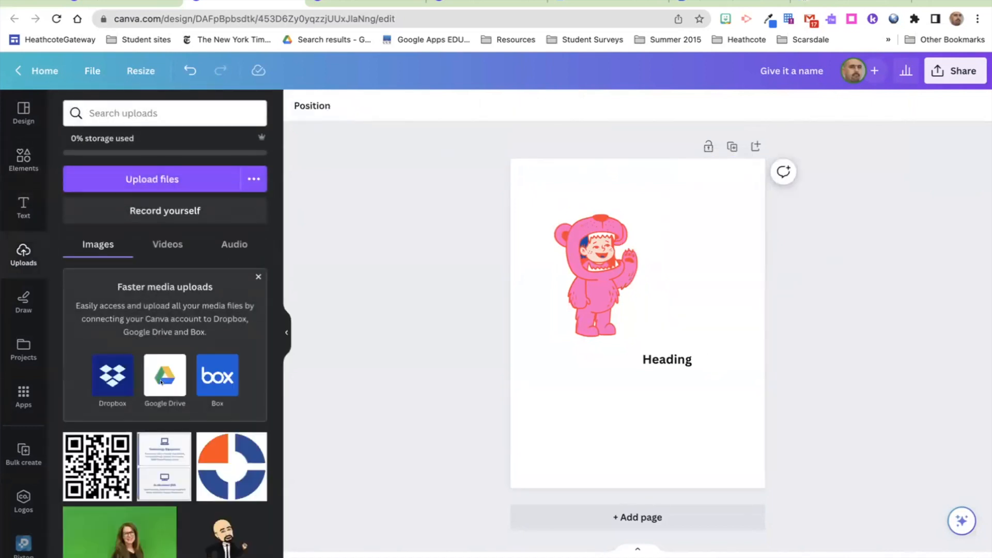
{"action": "scroll", "coordinate": [156, 510], "scroll_direction": "down", "scroll_amount": 5}
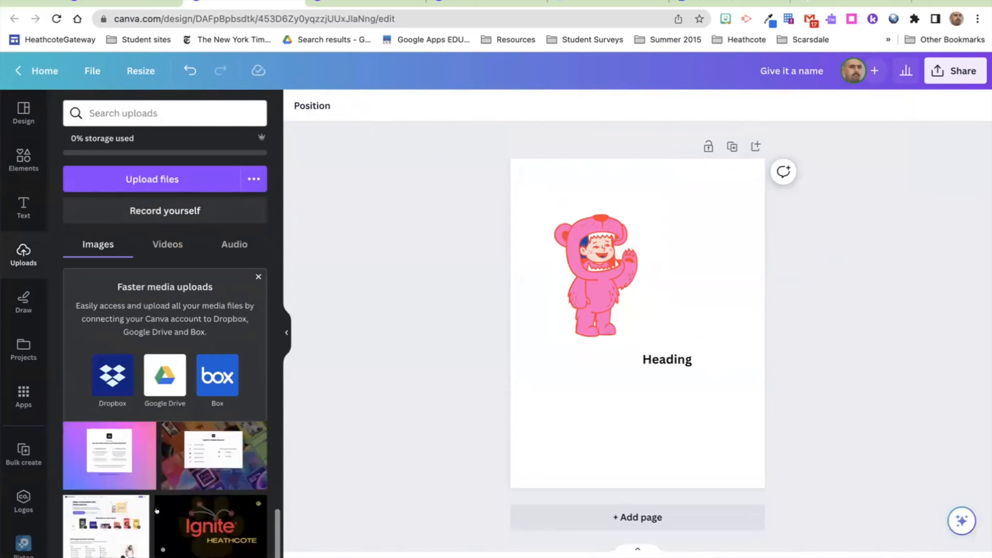
{"action": "scroll", "coordinate": [157, 510], "scroll_direction": "down", "scroll_amount": 3}
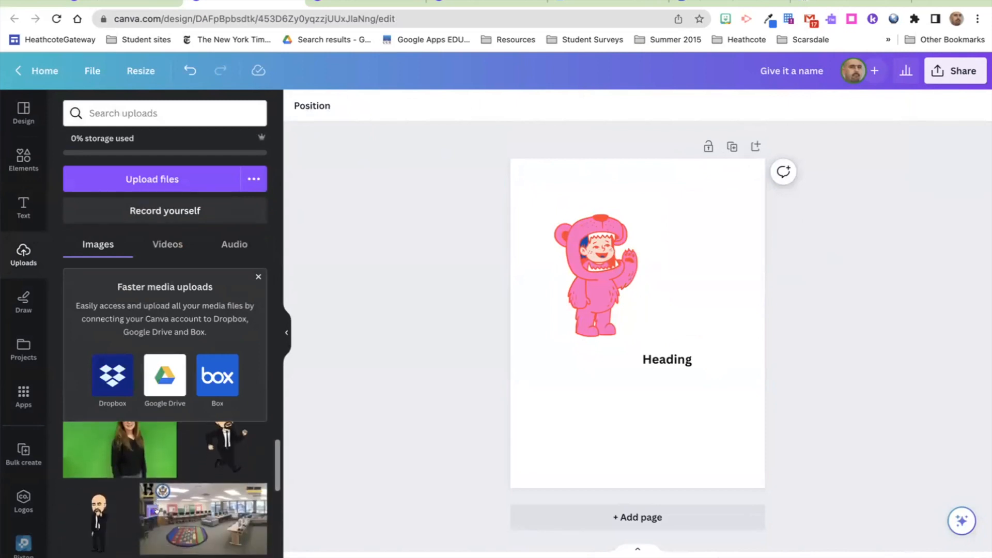
{"action": "scroll", "coordinate": [156, 510], "scroll_direction": "down", "scroll_amount": 6}
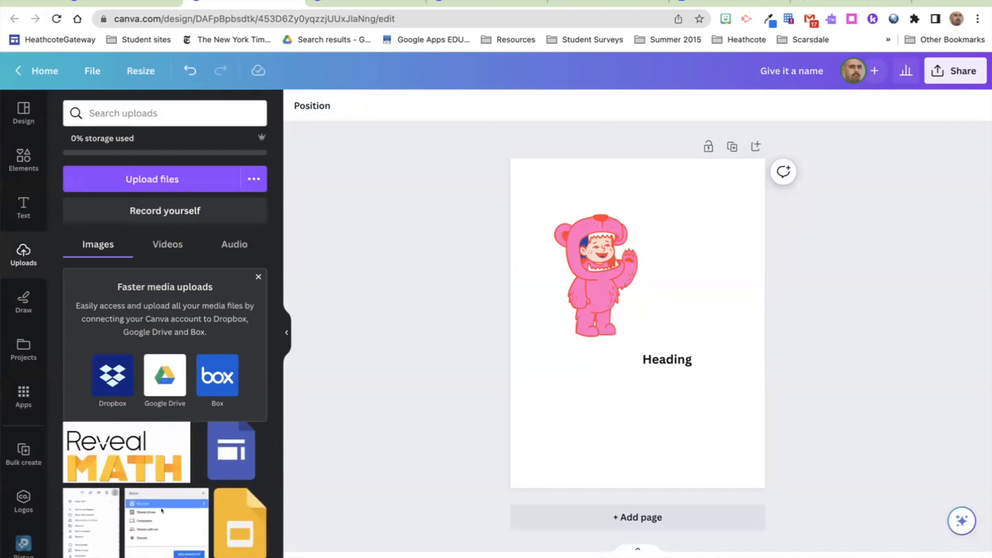
{"action": "scroll", "coordinate": [156, 511], "scroll_direction": "down", "scroll_amount": 5}
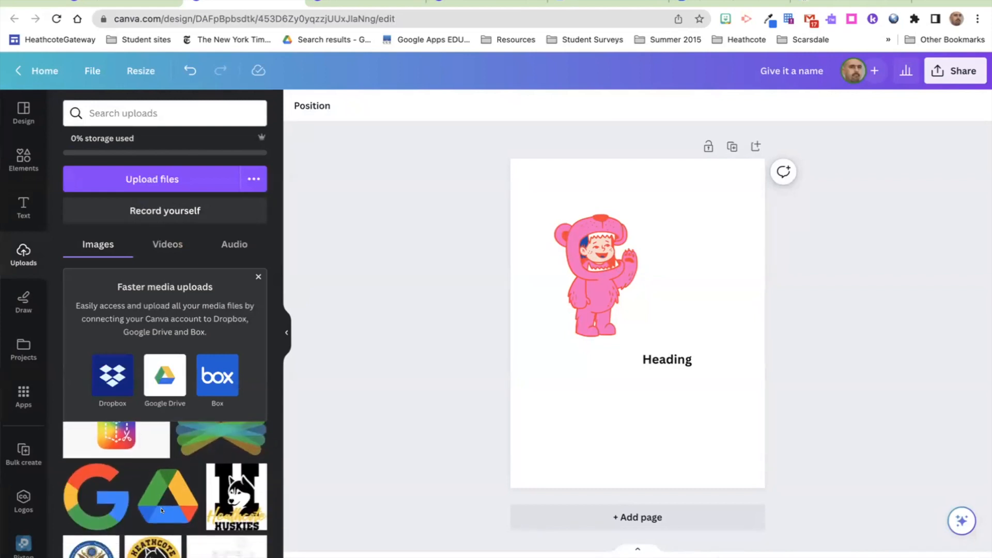
{"action": "scroll", "coordinate": [154, 491], "scroll_direction": "up", "scroll_amount": 1}
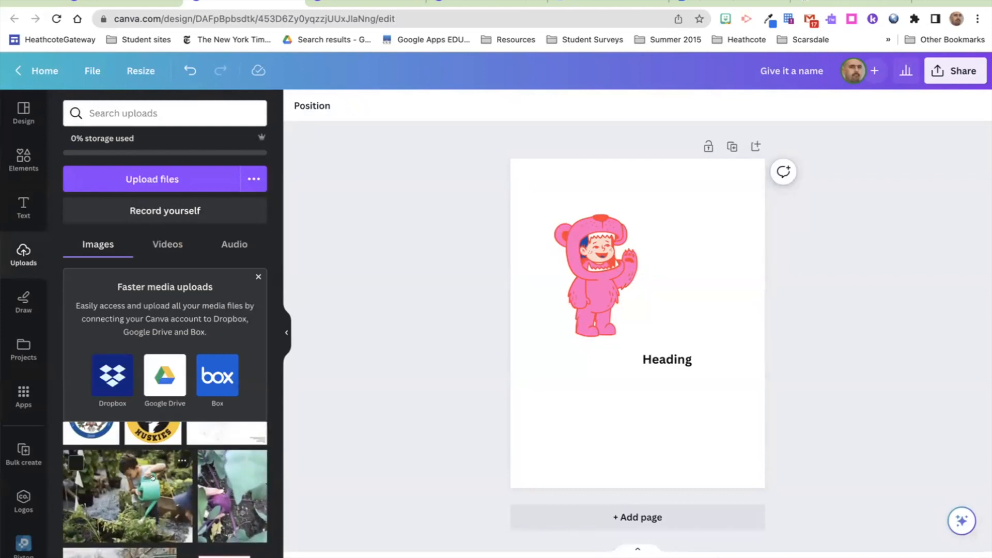
{"action": "left_click", "coordinate": [152, 477]}
{"action": "left_click_drag", "start_coordinate": [631, 350], "coordinate": [600, 440]}
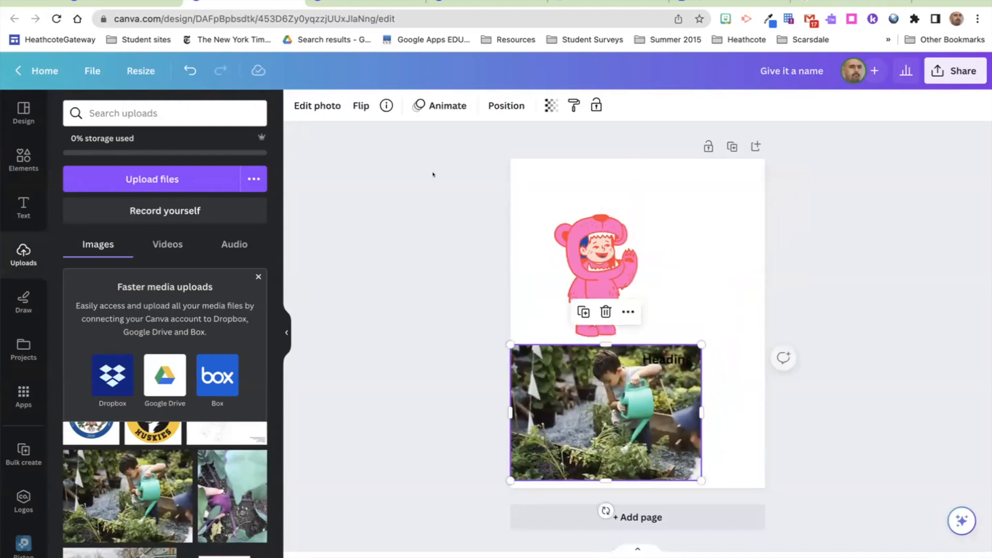
Step: Try BG Remover on the garden photo, then undo to keep its background
{"action": "left_click", "coordinate": [319, 106]}
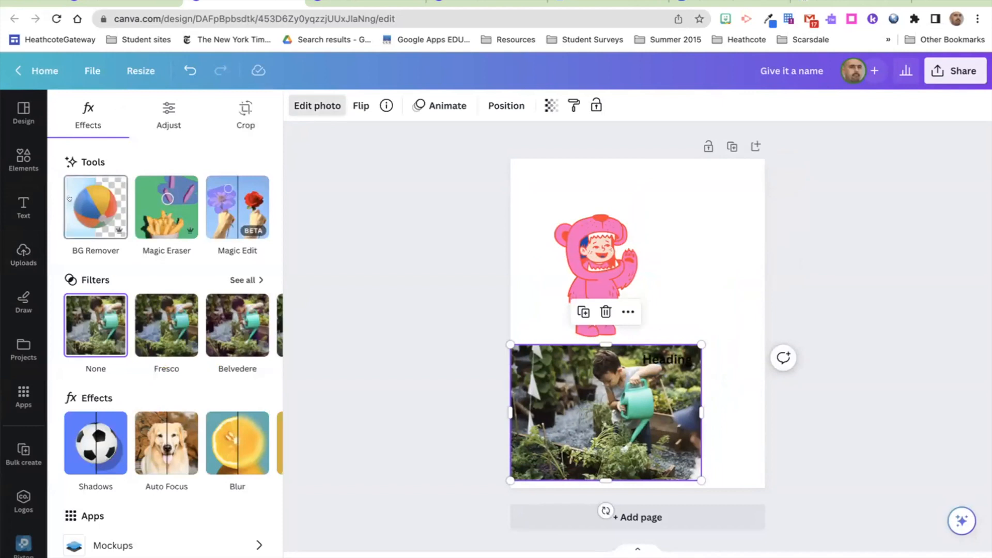
{"action": "left_click", "coordinate": [70, 198]}
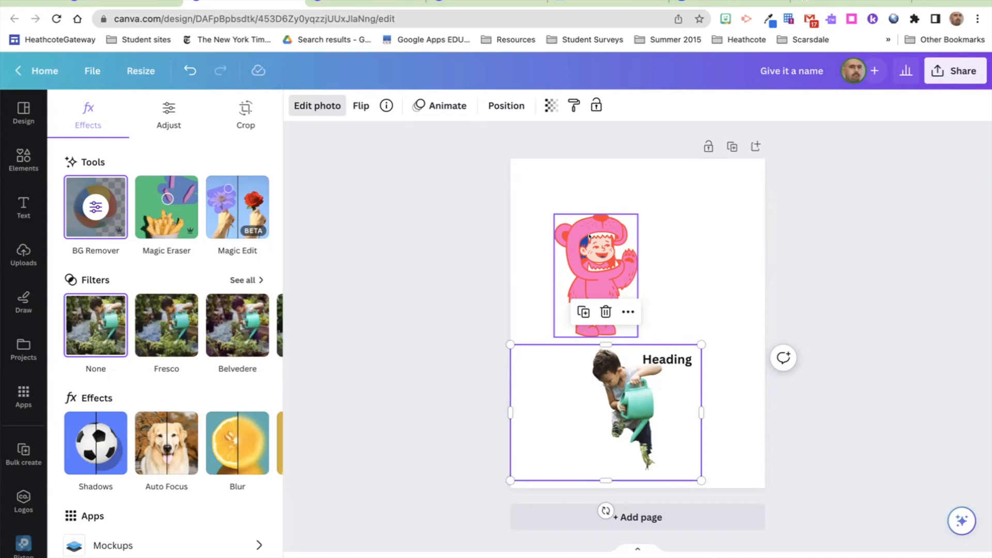
{"action": "left_click", "coordinate": [189, 70]}
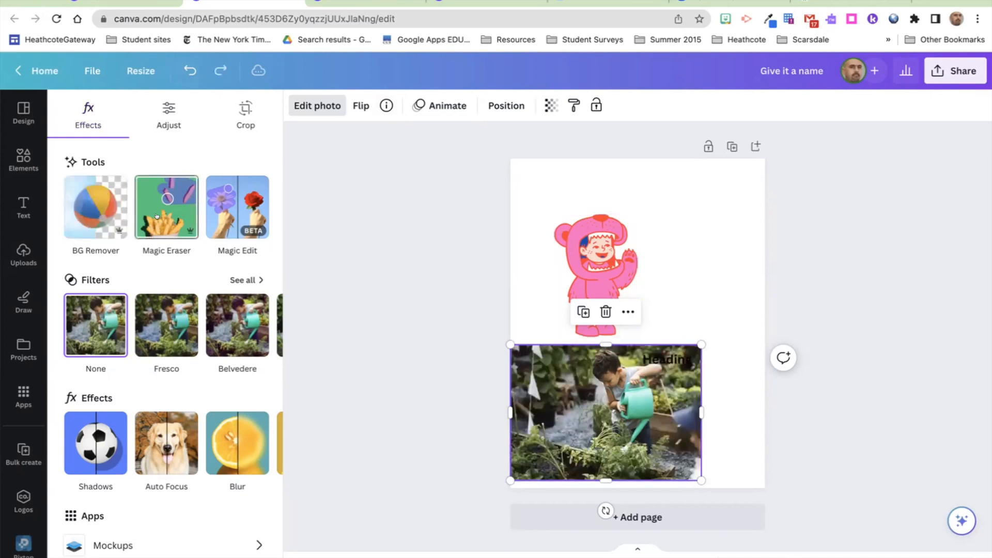
Step: Enlarge the garden photo and move the Heading text above it beside the pink bear
{"action": "left_click_drag", "start_coordinate": [701, 344], "coordinate": [736, 286]}
{"action": "left_click", "coordinate": [805, 555]}
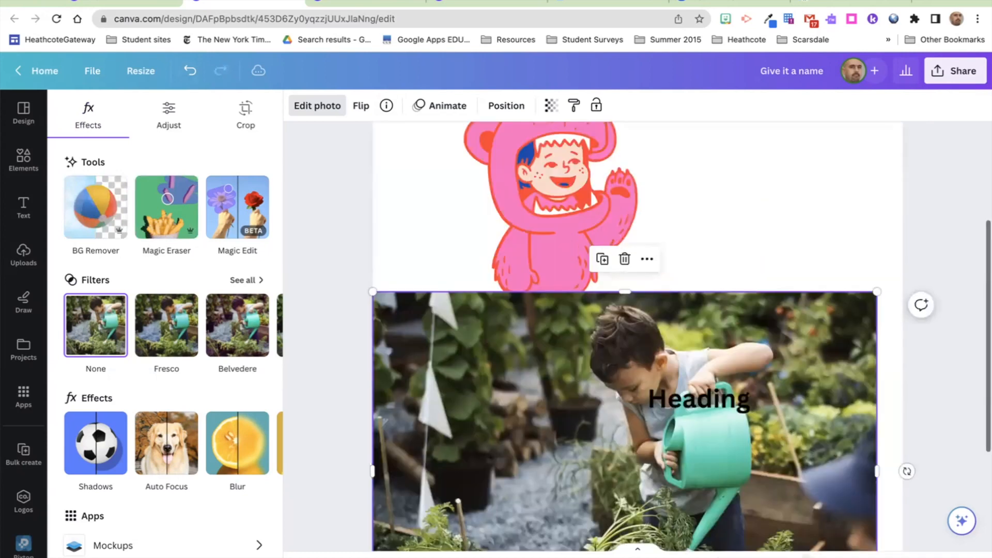
{"action": "left_click_drag", "start_coordinate": [673, 393], "coordinate": [723, 200]}
Step: Try Magic Eraser on a patch of the garden photo, then back out without applying it
{"action": "left_click", "coordinate": [465, 321]}
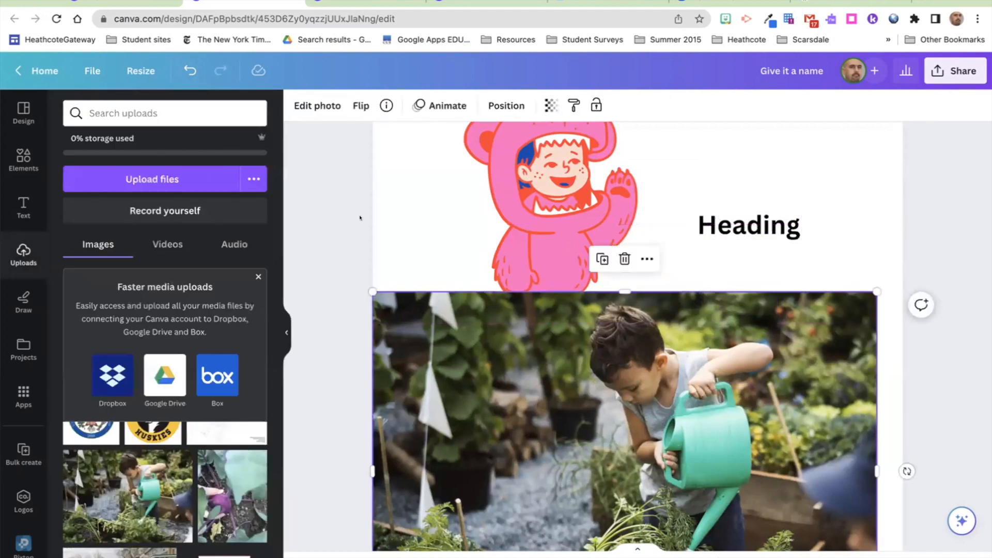
{"action": "left_click", "coordinate": [331, 109]}
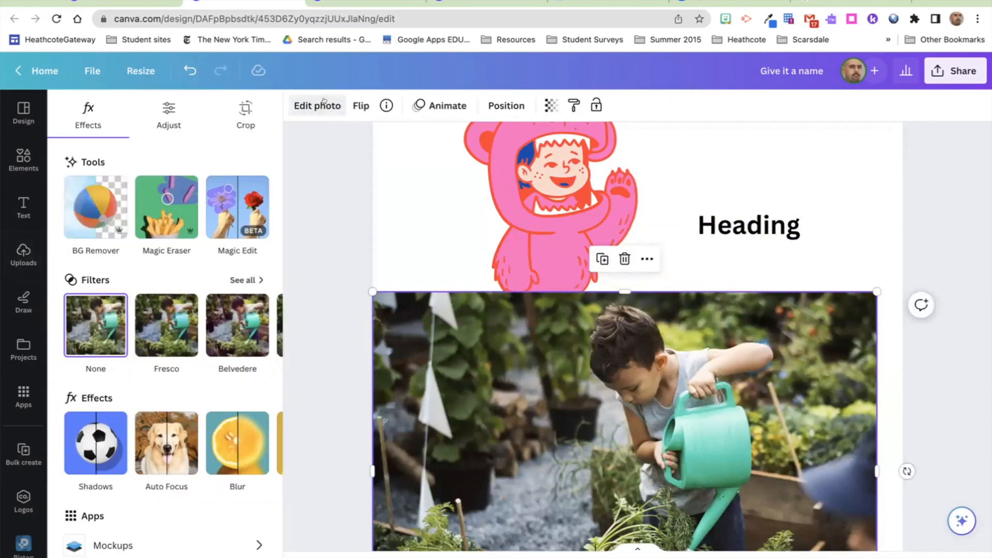
{"action": "left_click", "coordinate": [167, 198]}
{"action": "mouse_move", "coordinate": [518, 203]}
{"action": "left_mouse_down"}
{"action": "mouse_move", "coordinate": [470, 270]}
{"action": "mouse_move", "coordinate": [496, 338]}
{"action": "mouse_move", "coordinate": [571, 272]}
{"action": "mouse_move", "coordinate": [534, 201]}
{"action": "mouse_move", "coordinate": [462, 325]}
{"action": "mouse_move", "coordinate": [526, 245]}
{"action": "mouse_move", "coordinate": [485, 274]}
{"action": "mouse_move", "coordinate": [526, 247]}
{"action": "mouse_move", "coordinate": [497, 301]}
{"action": "mouse_move", "coordinate": [530, 235]}
{"action": "mouse_move", "coordinate": [527, 295]}
{"action": "mouse_move", "coordinate": [547, 264]}
{"action": "mouse_move", "coordinate": [538, 288]}
{"action": "mouse_move", "coordinate": [542, 241]}
{"action": "mouse_move", "coordinate": [555, 266]}
{"action": "mouse_move", "coordinate": [552, 291]}
{"action": "mouse_move", "coordinate": [556, 244]}
{"action": "left_mouse_up"}
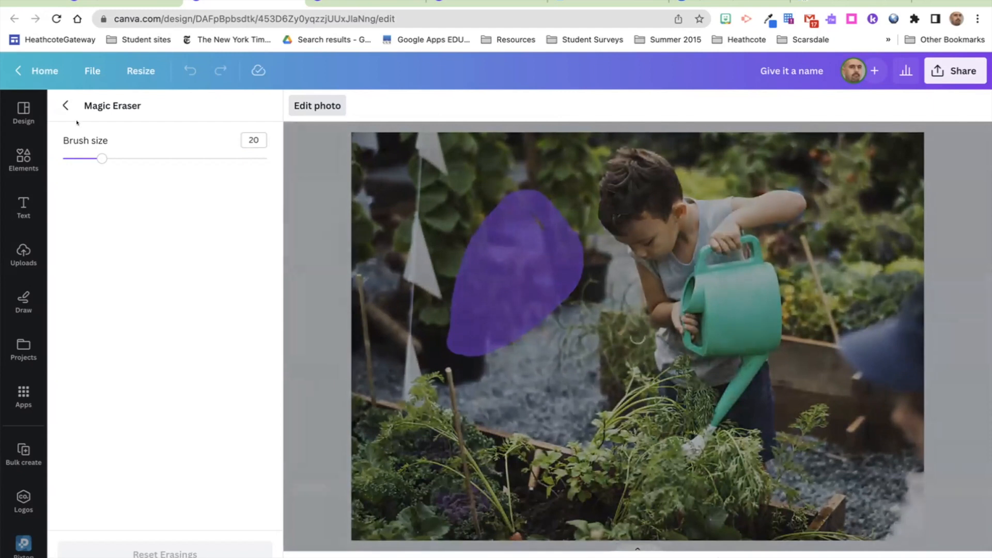
{"action": "left_click", "coordinate": [63, 105]}
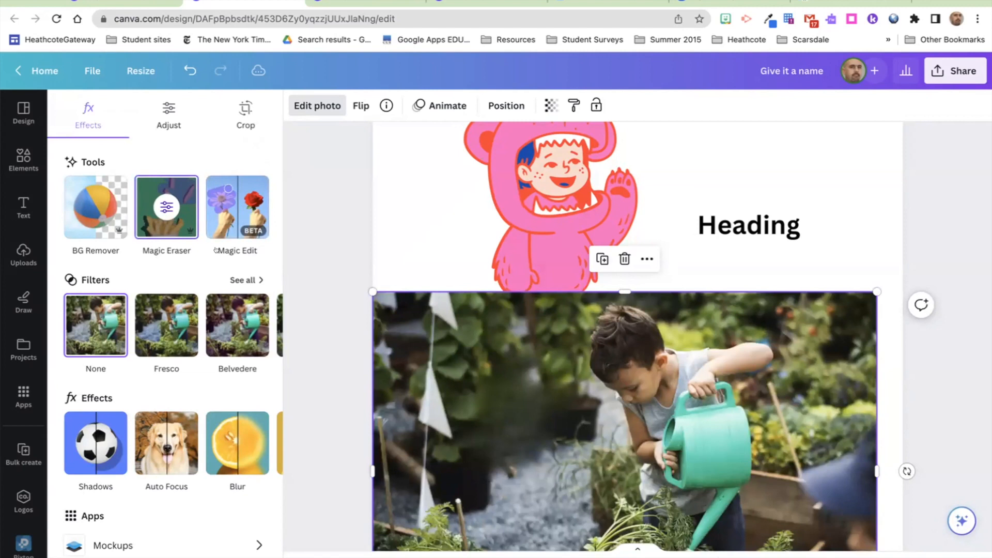
{"action": "left_click", "coordinate": [237, 207]}
{"action": "left_click", "coordinate": [522, 344]}
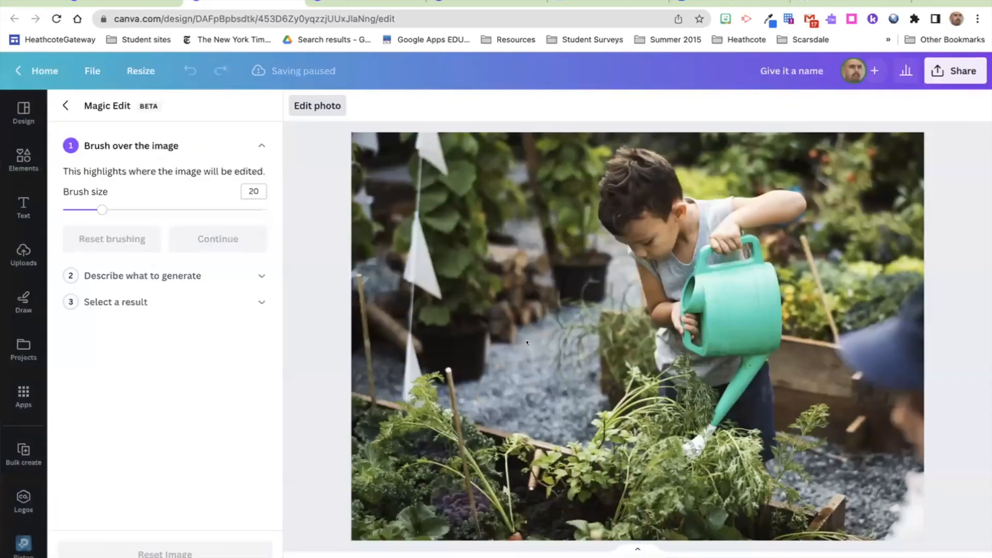
{"action": "mouse_move", "coordinate": [487, 270]}
{"action": "left_mouse_down"}
{"action": "mouse_move", "coordinate": [506, 381]}
{"action": "mouse_move", "coordinate": [502, 253]}
{"action": "mouse_move", "coordinate": [530, 306]}
{"action": "mouse_move", "coordinate": [519, 361]}
{"action": "mouse_move", "coordinate": [517, 305]}
{"action": "left_mouse_up"}
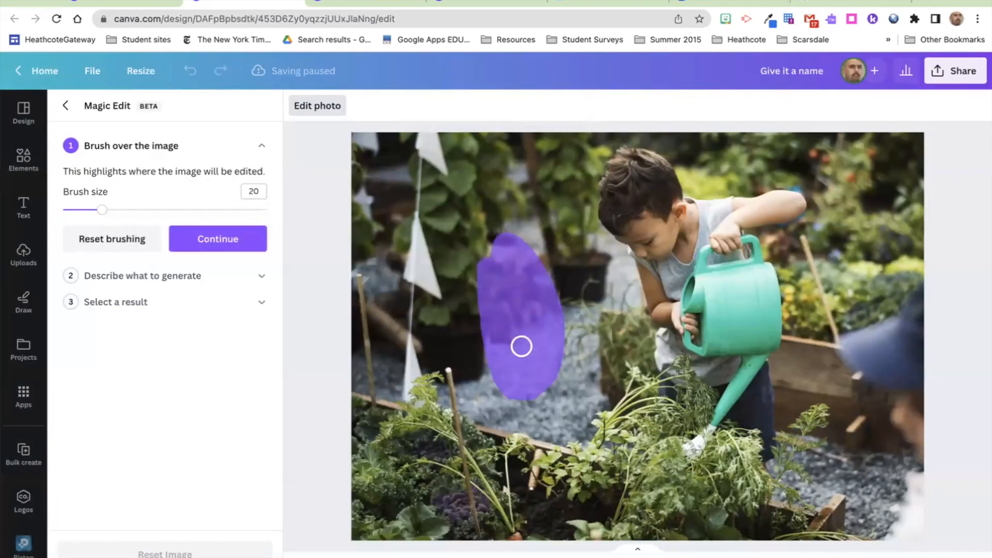
{"action": "left_click", "coordinate": [214, 230]}
{"action": "left_click", "coordinate": [214, 226]}
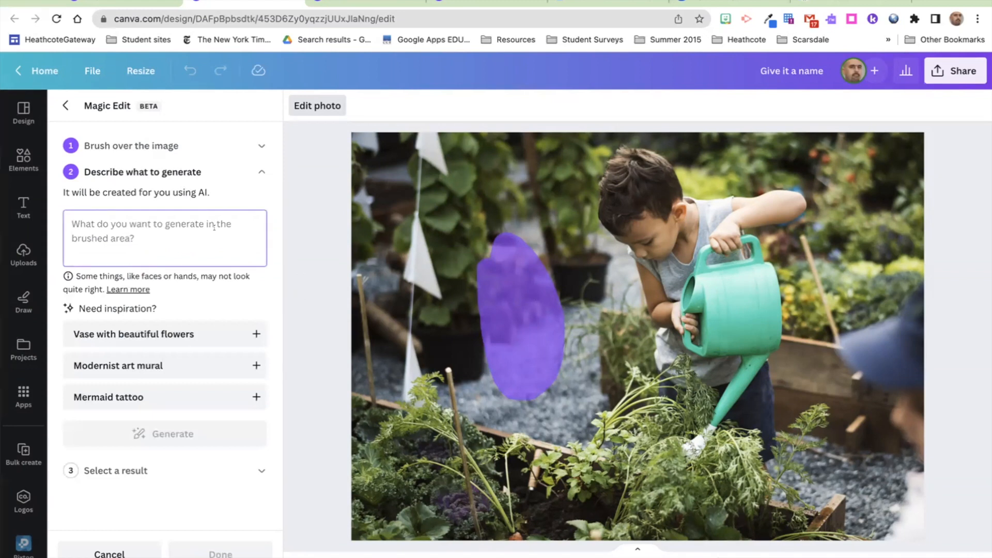
{"action": "type", "text": "shio"}
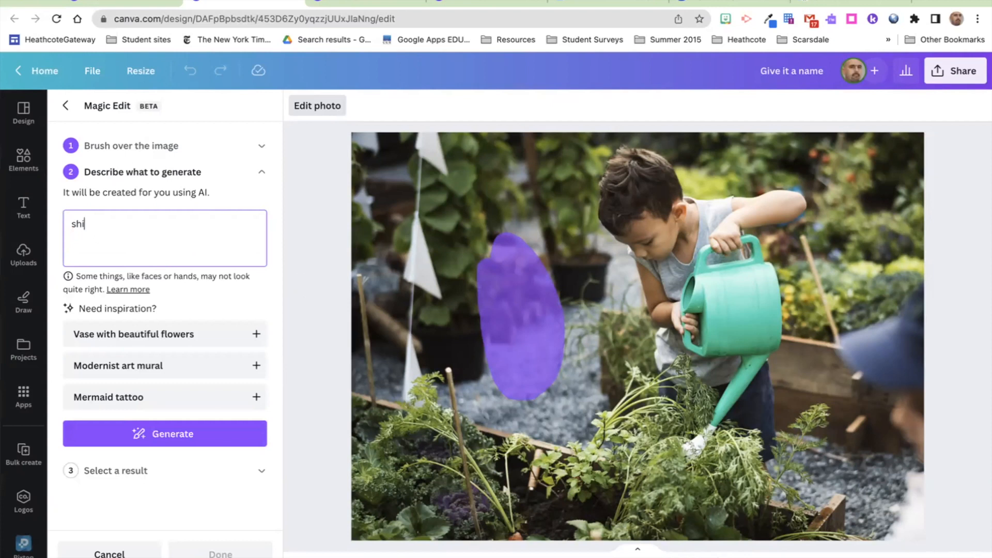
{"action": "left_click", "coordinate": [171, 433]}
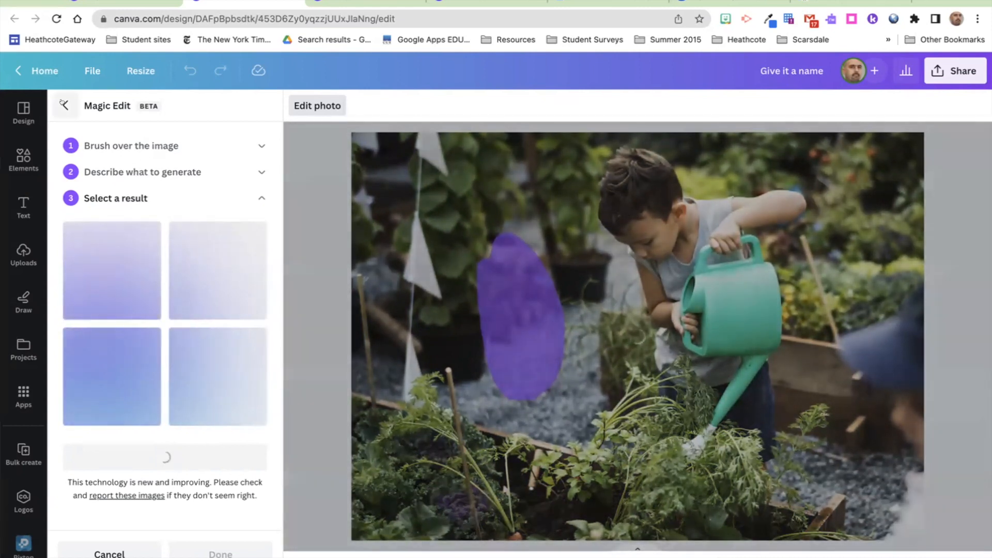
{"action": "left_click", "coordinate": [64, 104]}
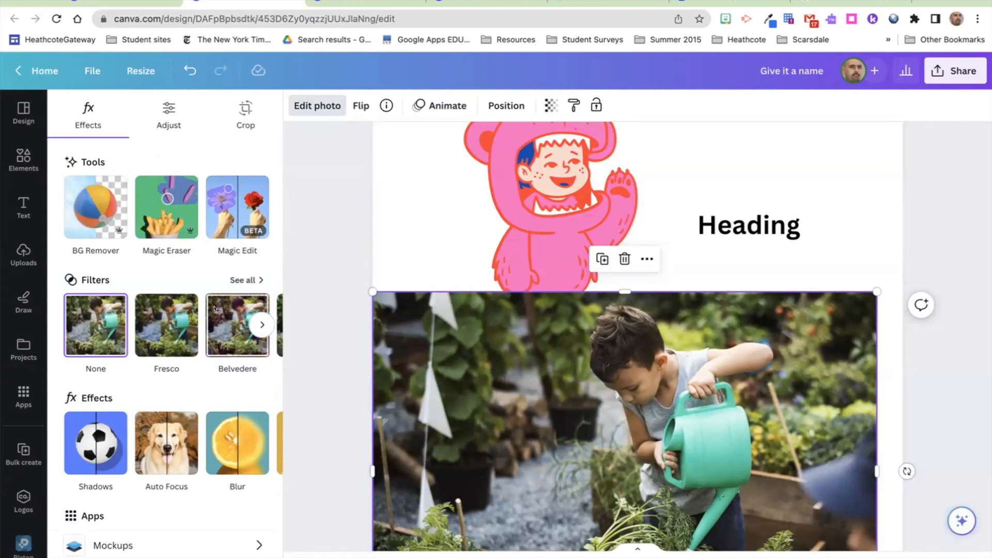
Step: Preview the Aero and Capri filters, then apply Latte to the garden photo and adjust its intensity
{"action": "left_click", "coordinate": [256, 321]}
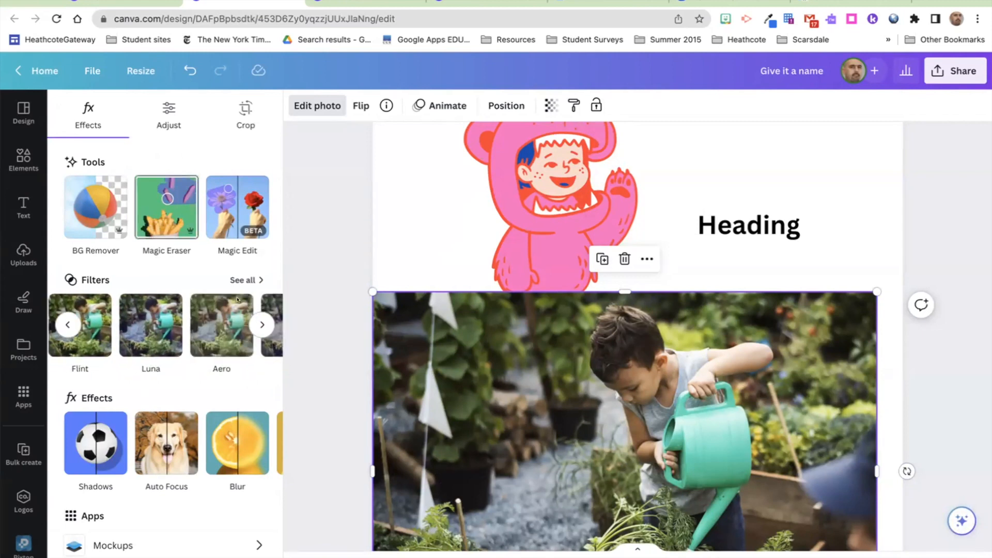
{"action": "left_click", "coordinate": [224, 308]}
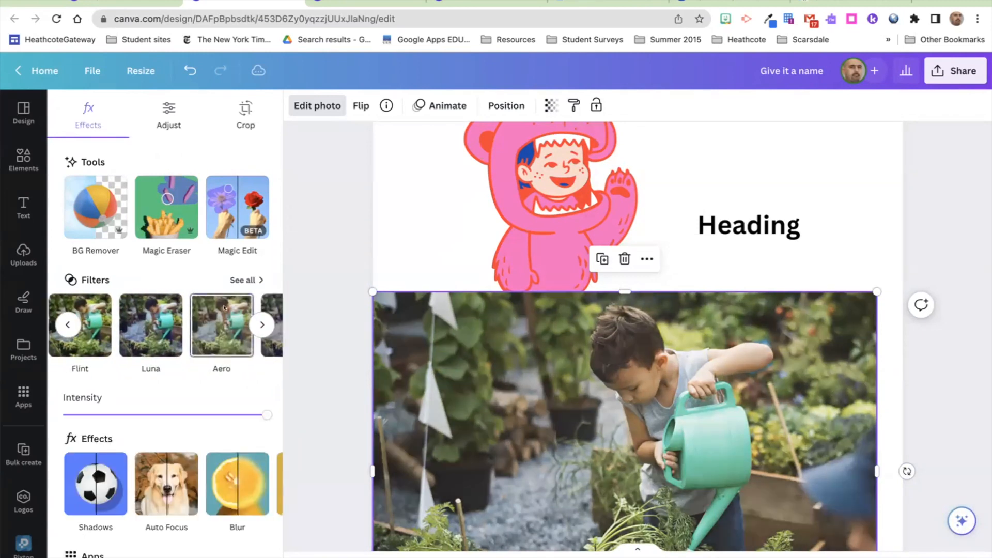
{"action": "left_click", "coordinate": [258, 327]}
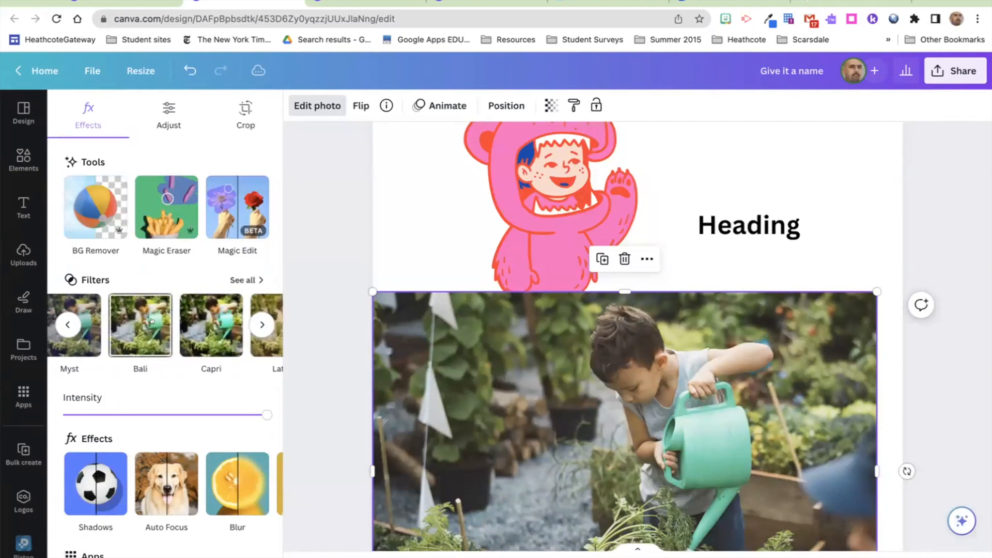
{"action": "left_click", "coordinate": [218, 321]}
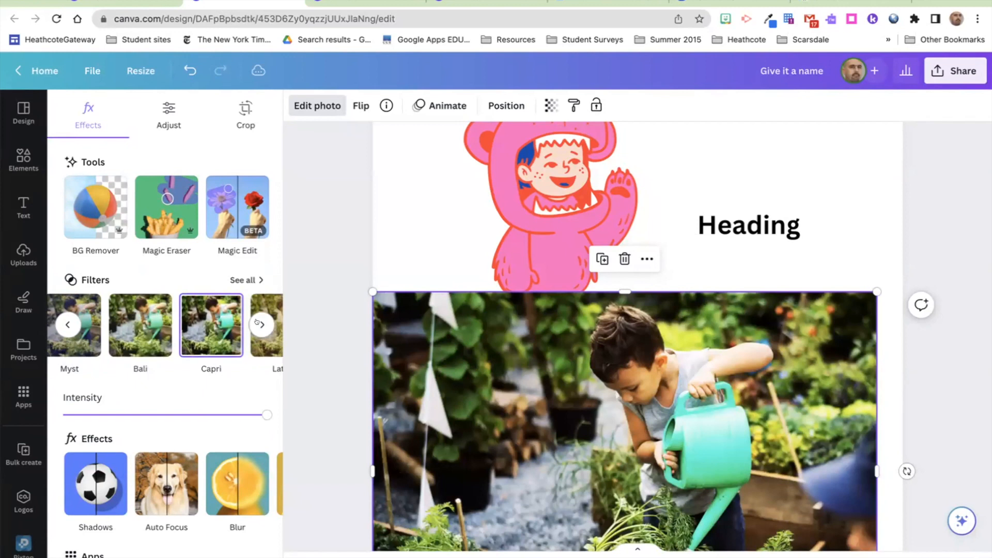
{"action": "left_click", "coordinate": [251, 346]}
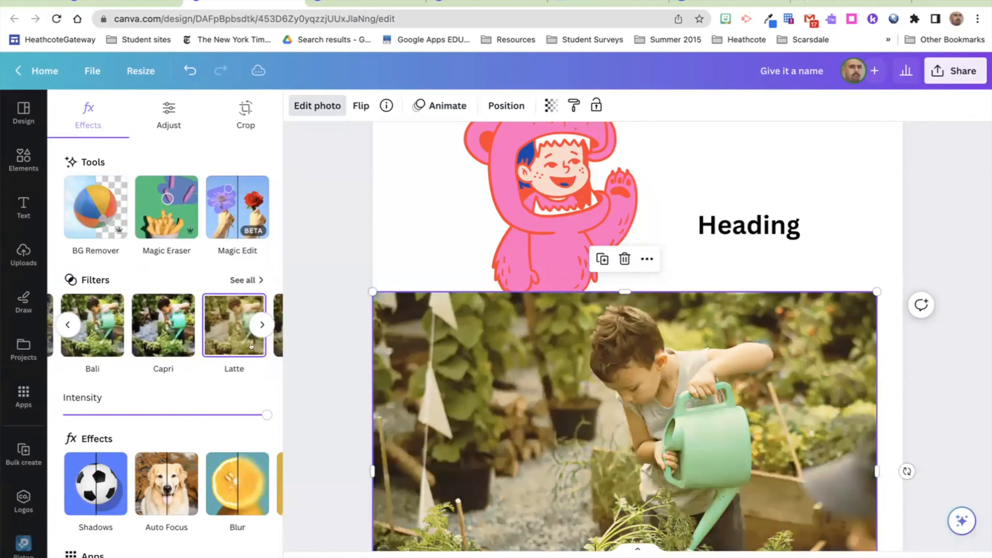
{"action": "scroll", "coordinate": [198, 345], "scroll_direction": "down", "scroll_amount": 3}
{"action": "mouse_move", "coordinate": [267, 304]}
{"action": "left_mouse_down"}
{"action": "mouse_move", "coordinate": [188, 313]}
{"action": "mouse_move", "coordinate": [271, 312]}
{"action": "left_mouse_up"}
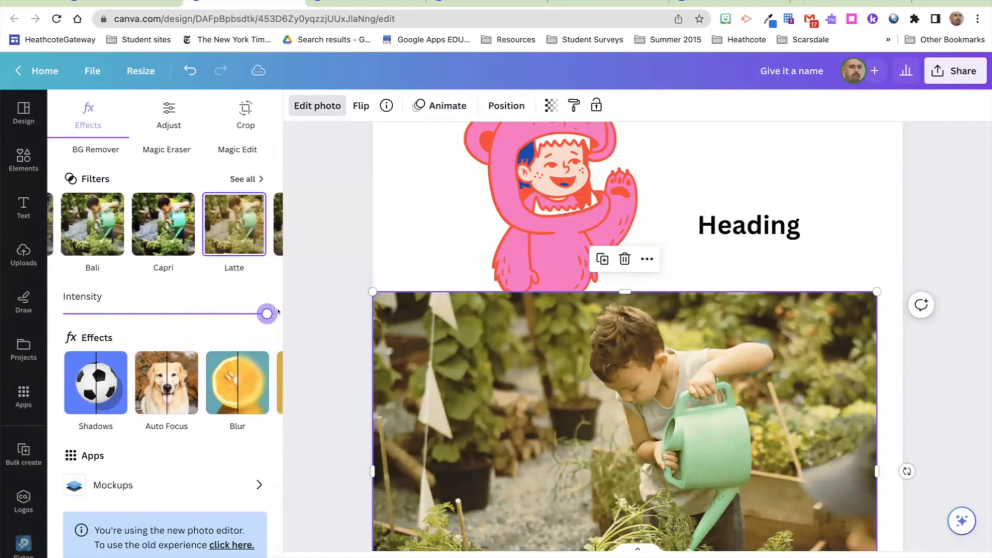
{"action": "left_click", "coordinate": [96, 382]}
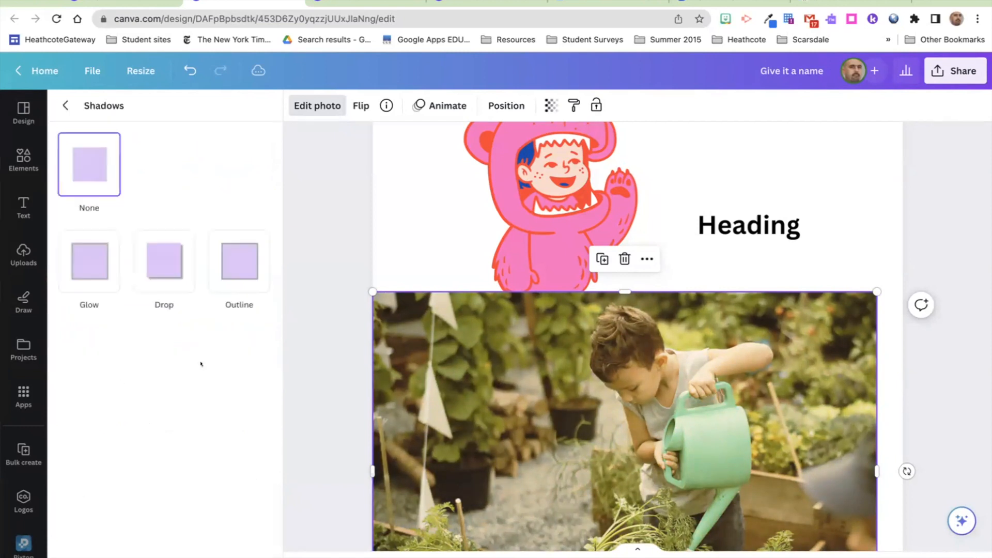
Step: Add a Drop shadow to the garden photo and shrink it slightly to about 7.9 × 5.6
{"action": "left_click", "coordinate": [166, 258]}
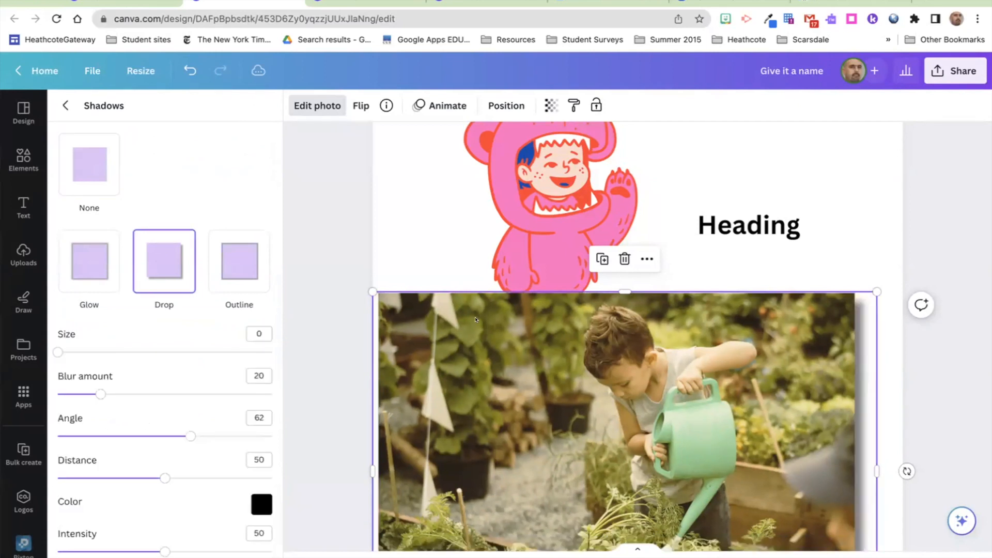
{"action": "scroll", "coordinate": [570, 468], "scroll_direction": "down", "scroll_amount": 5}
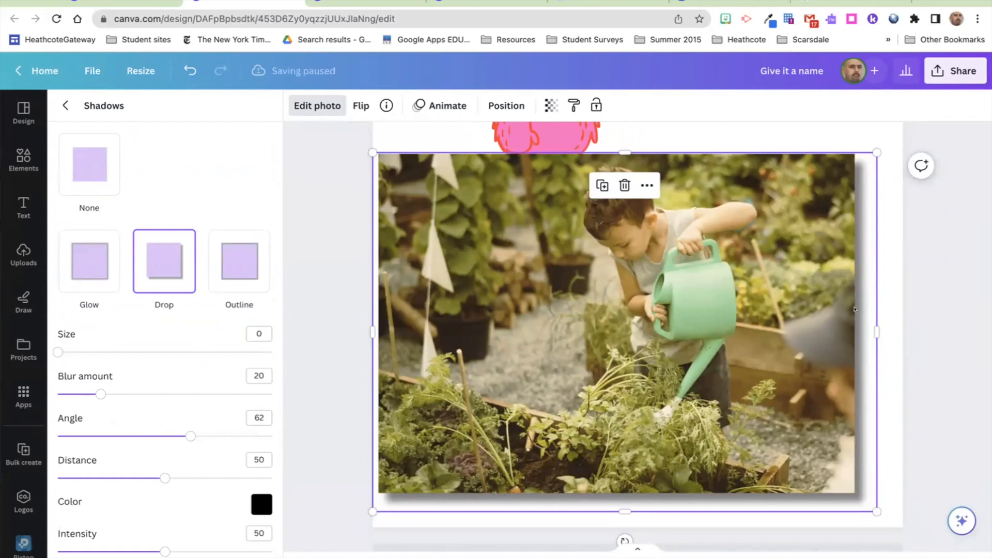
{"action": "mouse_move", "coordinate": [877, 152]}
{"action": "left_mouse_down"}
{"action": "mouse_move", "coordinate": [841, 176]}
{"action": "mouse_move", "coordinate": [866, 155]}
{"action": "left_mouse_up"}
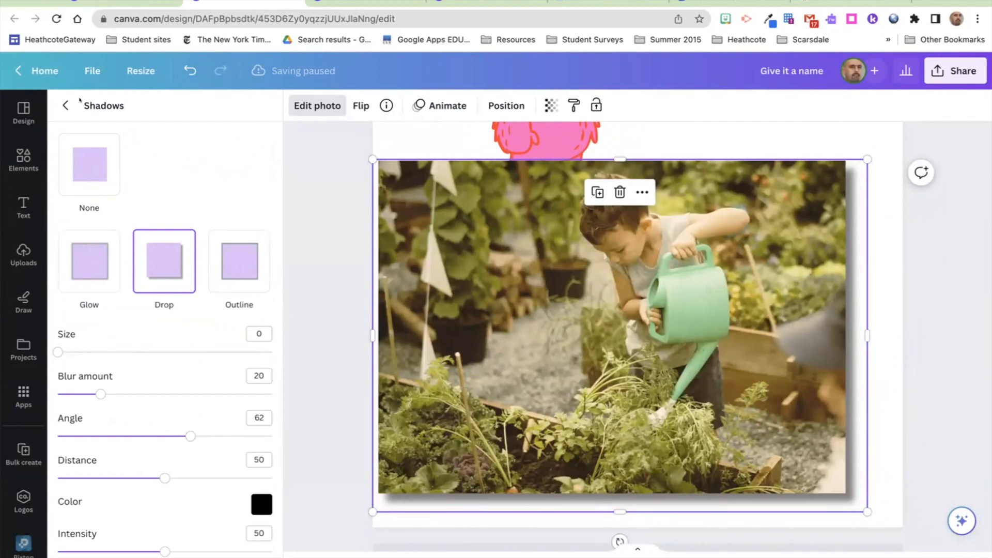
{"action": "left_click", "coordinate": [61, 104]}
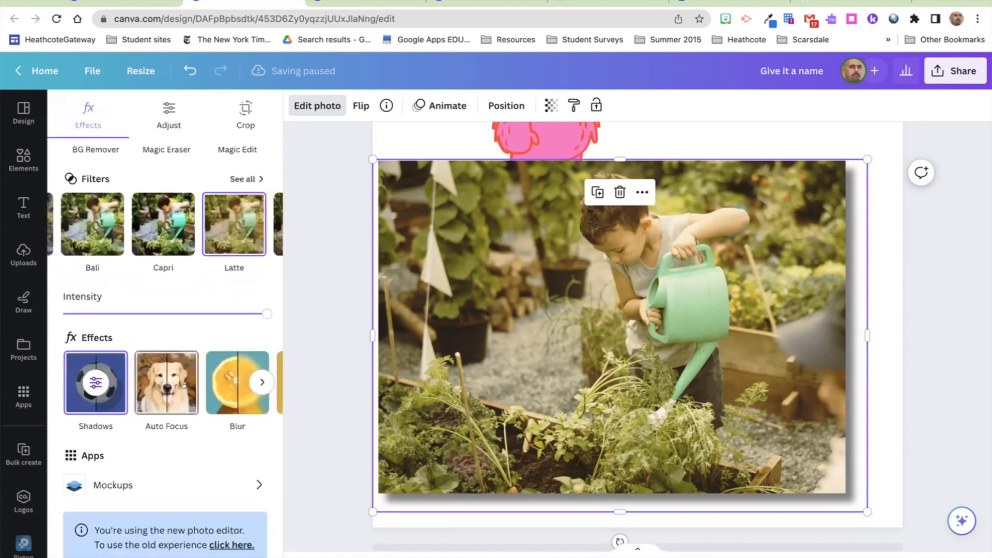
Step: Try the Fuchsia and then Amber duotone presets on the garden photo, then discard the tint
{"action": "left_click", "coordinate": [259, 383]}
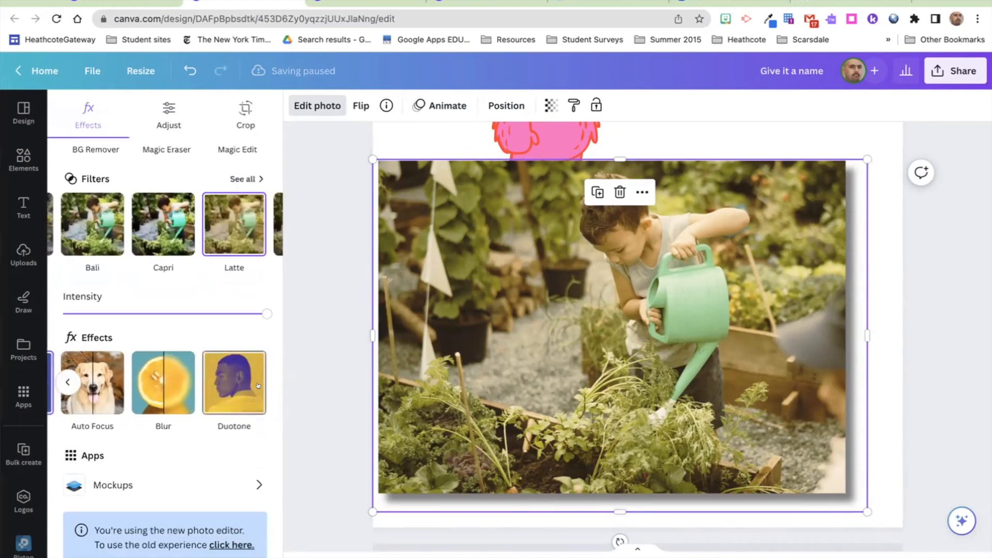
{"action": "left_click", "coordinate": [225, 386]}
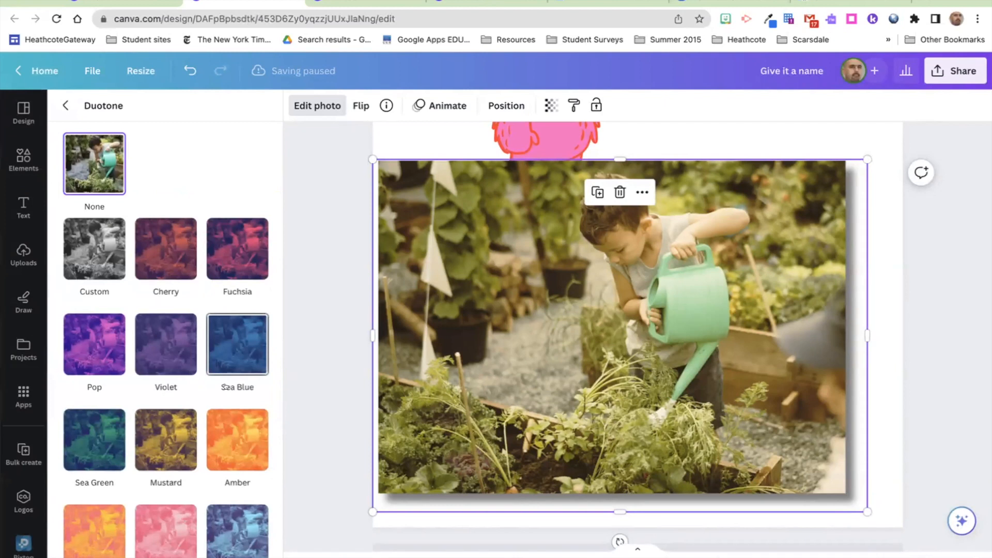
{"action": "left_click", "coordinate": [228, 248]}
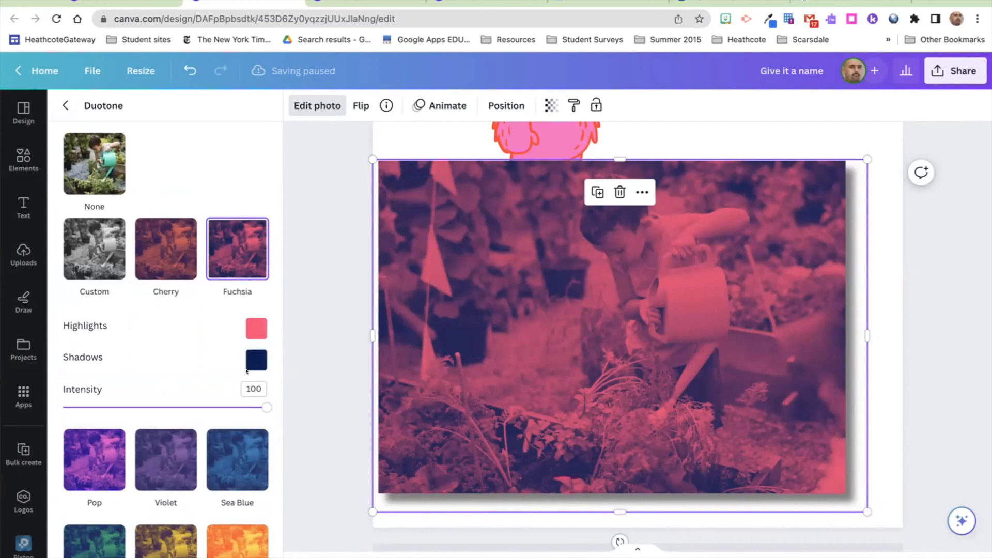
{"action": "left_click", "coordinate": [246, 551]}
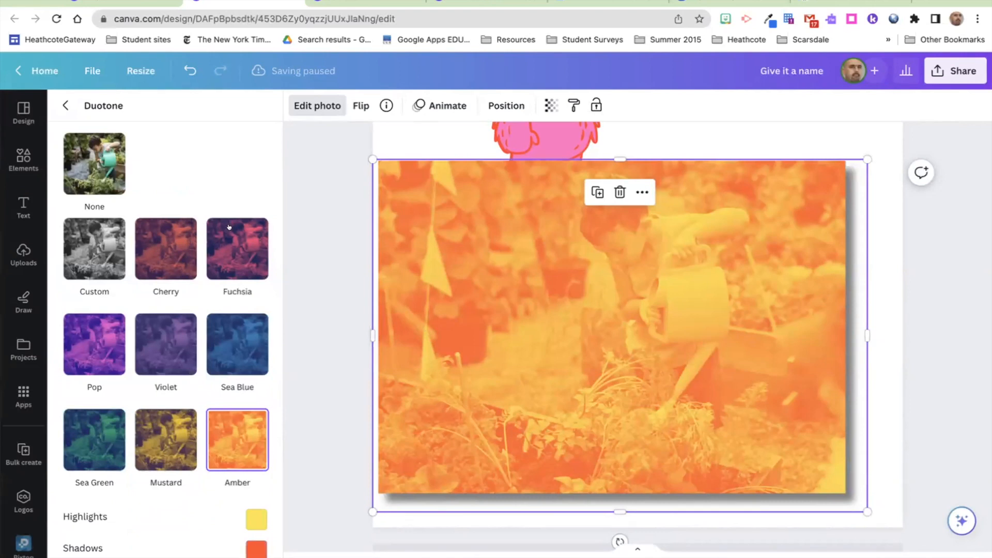
{"action": "left_click", "coordinate": [66, 105]}
{"action": "left_click", "coordinate": [688, 132]}
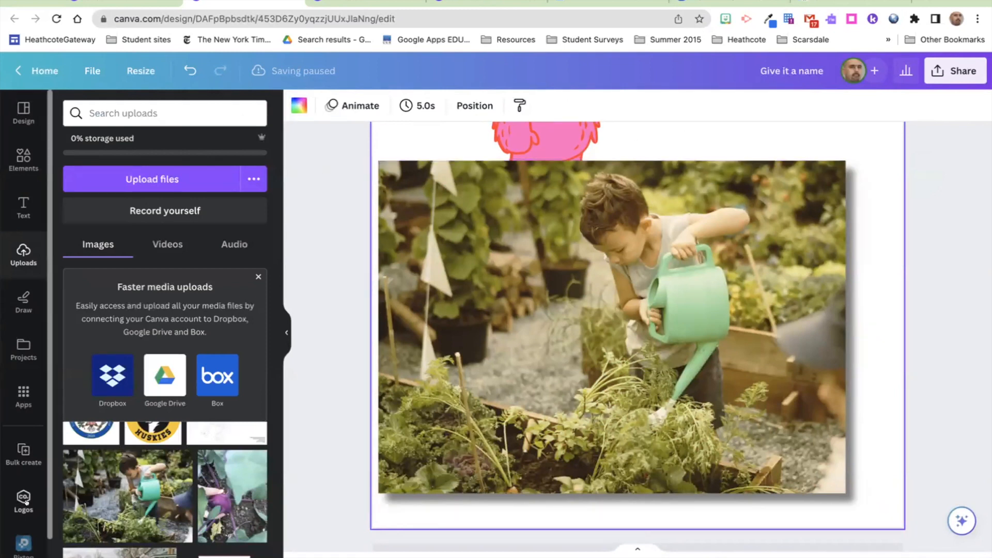
Step: Open the Apps library and scroll through apps such as Text to Image and Bitmoji
{"action": "left_click", "coordinate": [21, 386]}
{"action": "scroll", "coordinate": [151, 376], "scroll_direction": "down", "scroll_amount": 3}
{"action": "scroll", "coordinate": [151, 376], "scroll_direction": "down", "scroll_amount": 4}
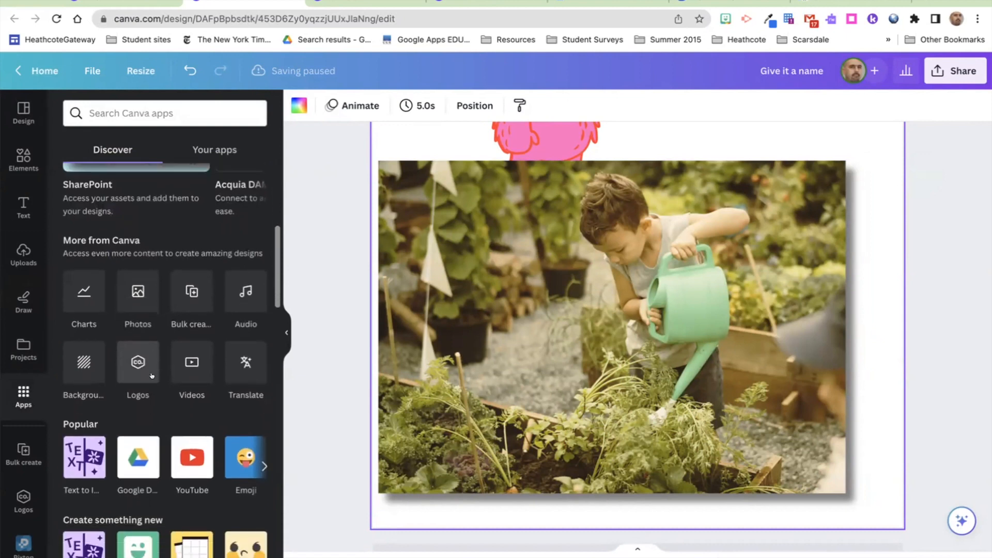
{"action": "scroll", "coordinate": [192, 375], "scroll_direction": "down", "scroll_amount": 3}
{"action": "scroll", "coordinate": [192, 376], "scroll_direction": "down", "scroll_amount": 2}
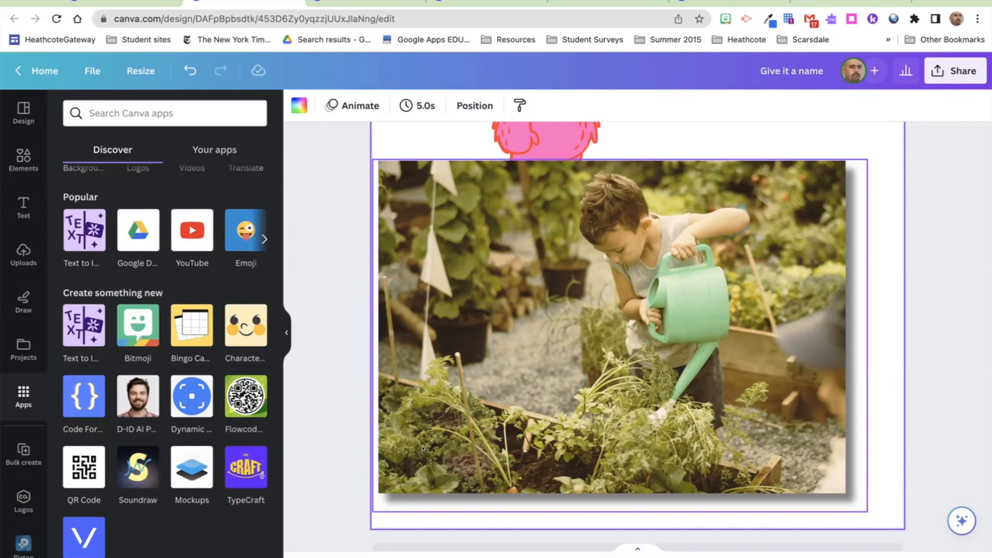
{"action": "left_click", "coordinate": [453, 321]}
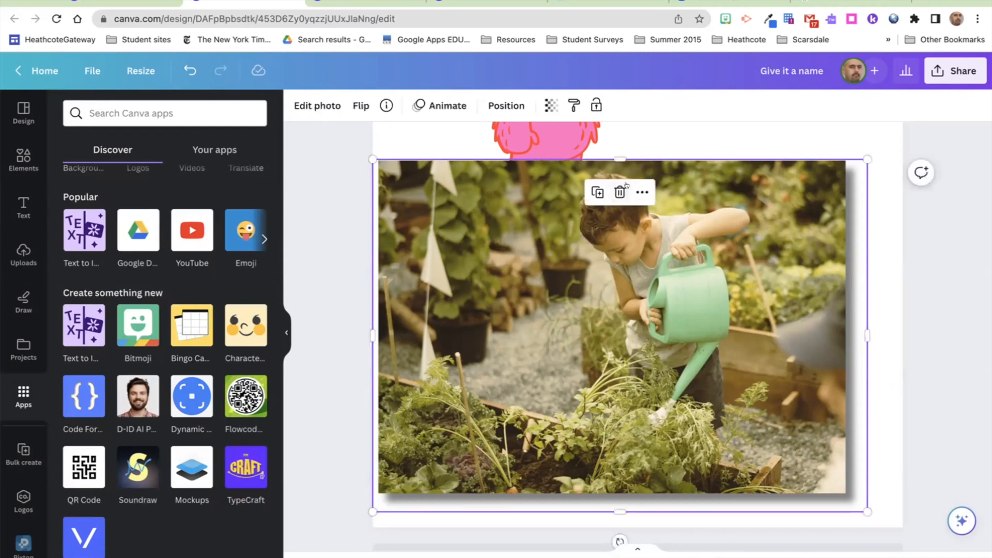
{"action": "left_click", "coordinate": [642, 191]}
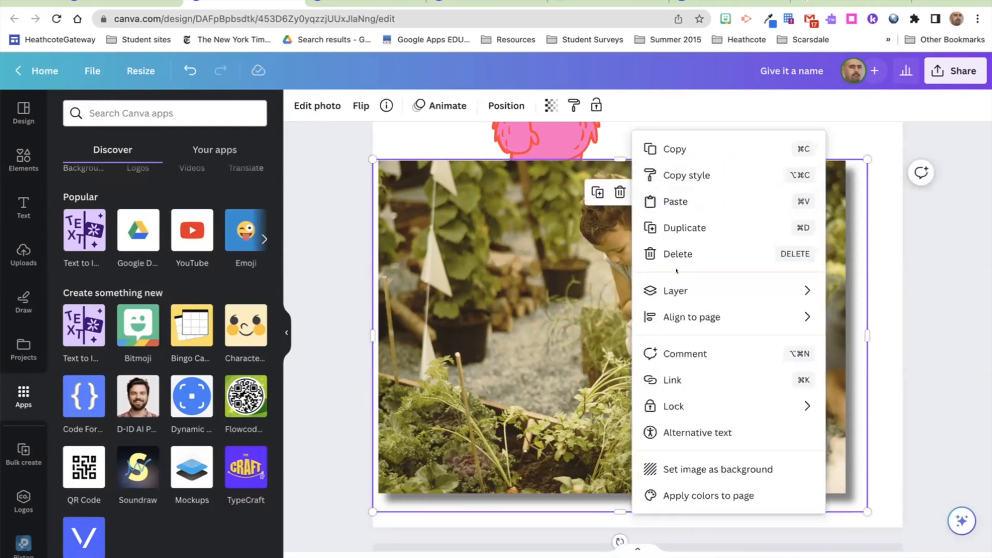
{"action": "left_click", "coordinate": [670, 378]}
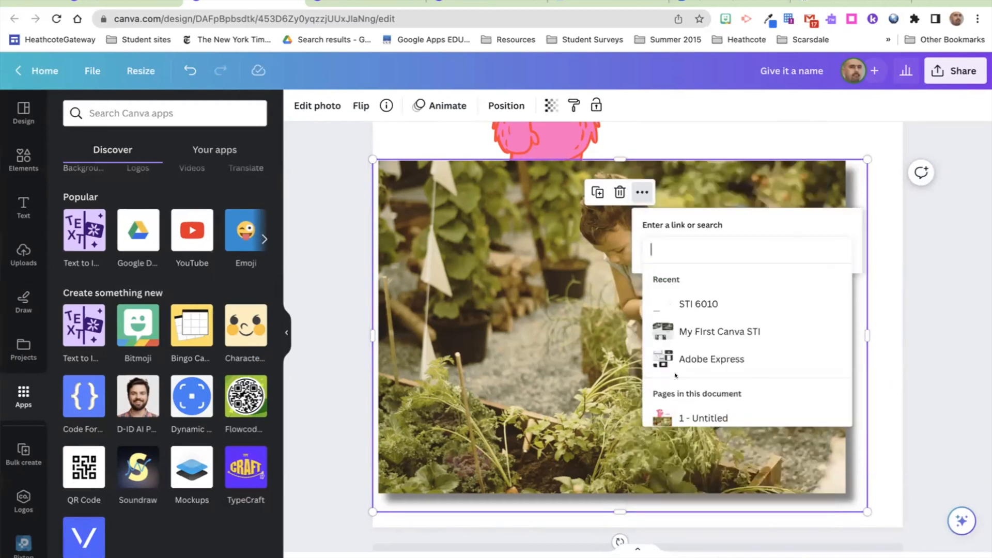
{"action": "type", "text": "www.nytimes.com"}
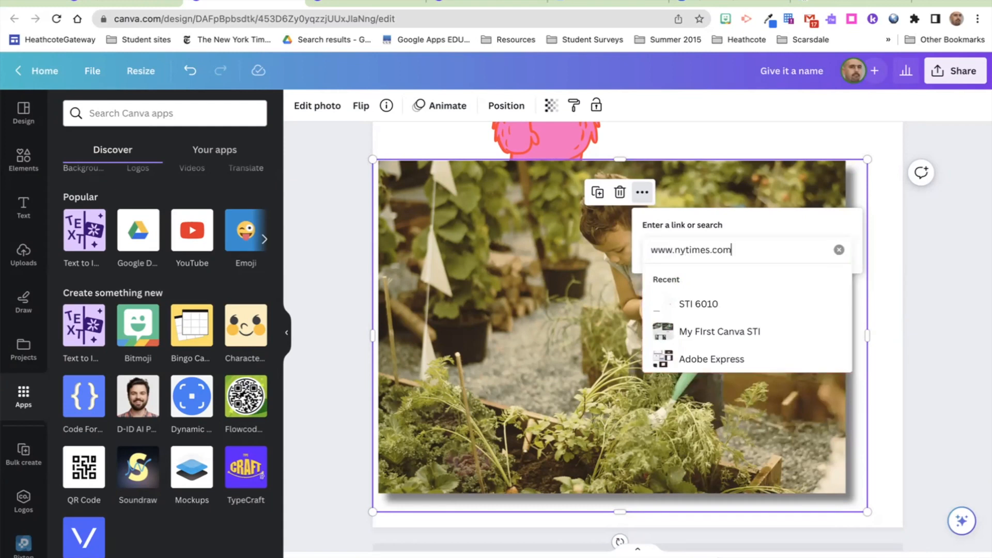
{"action": "key", "text": "Return"}
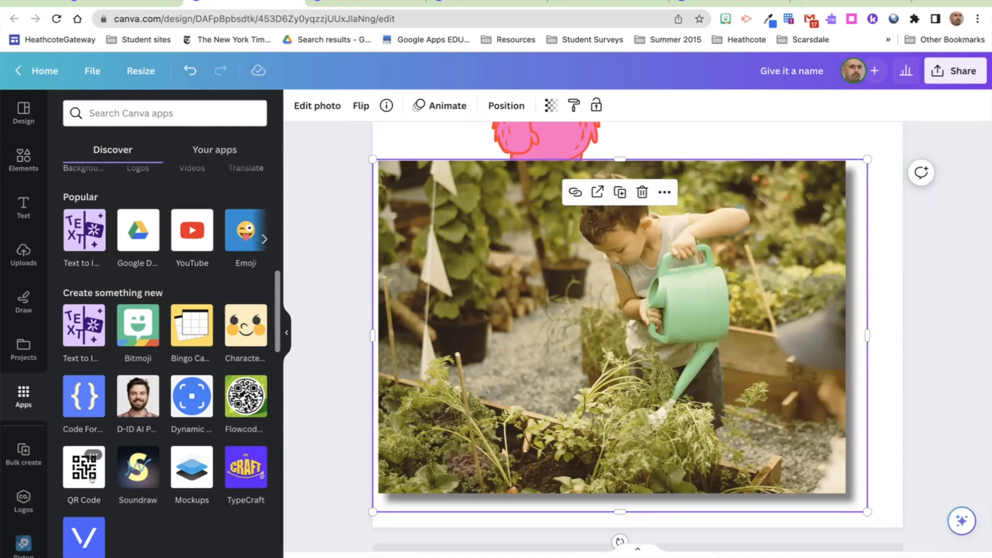
{"action": "scroll", "coordinate": [103, 455], "scroll_direction": "up", "scroll_amount": 5}
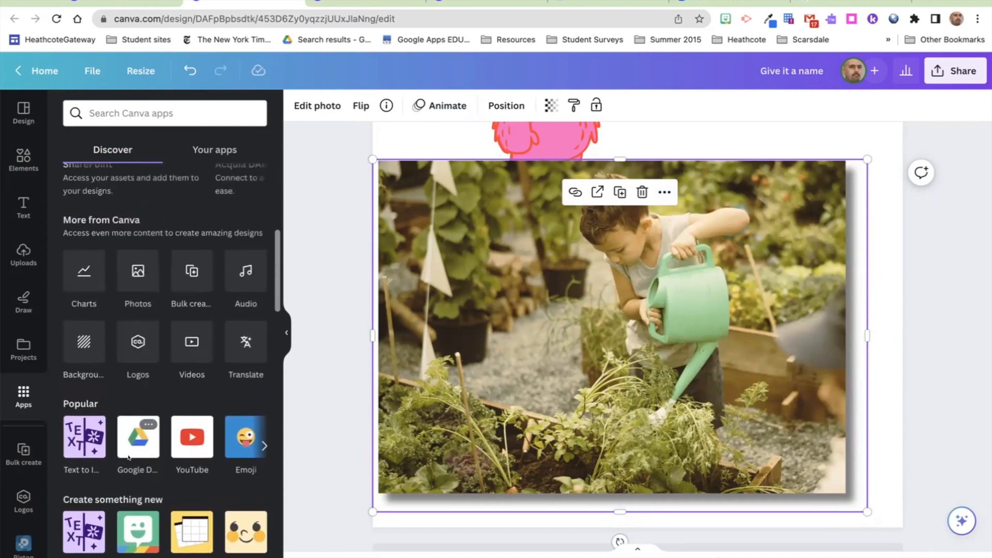
{"action": "scroll", "coordinate": [129, 457], "scroll_direction": "down", "scroll_amount": 1}
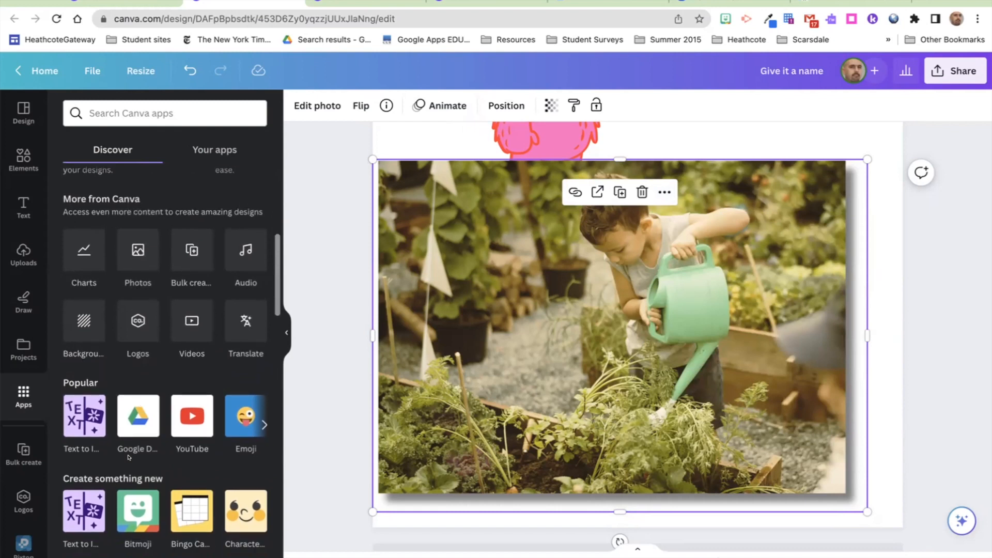
{"action": "scroll", "coordinate": [129, 457], "scroll_direction": "down", "scroll_amount": 10}
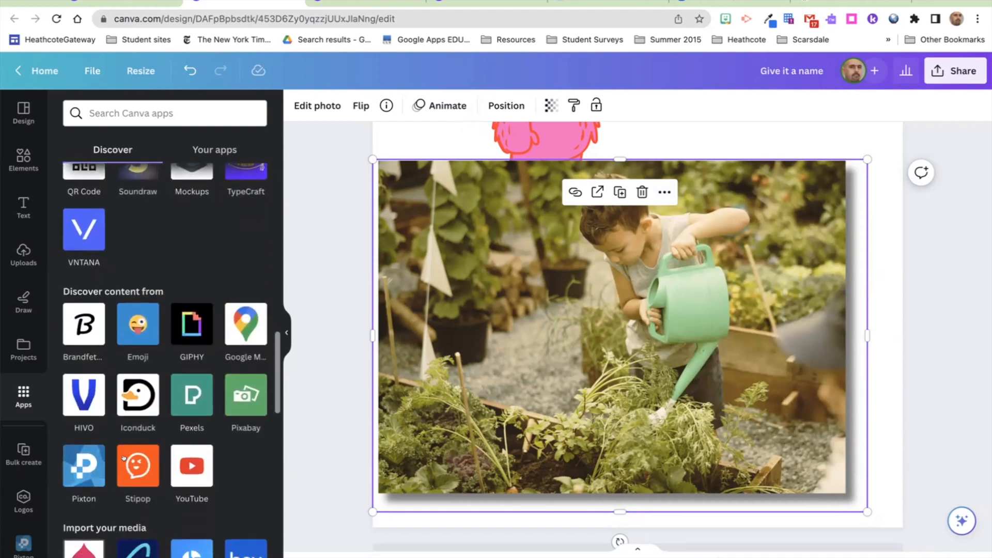
{"action": "scroll", "coordinate": [188, 365], "scroll_direction": "up", "scroll_amount": 12}
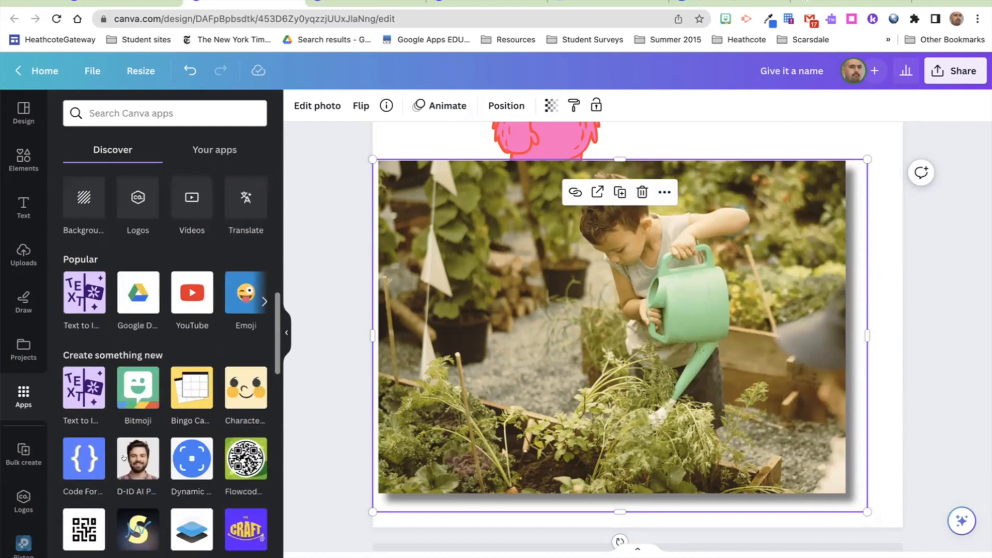
{"action": "scroll", "coordinate": [188, 365], "scroll_direction": "up", "scroll_amount": 4}
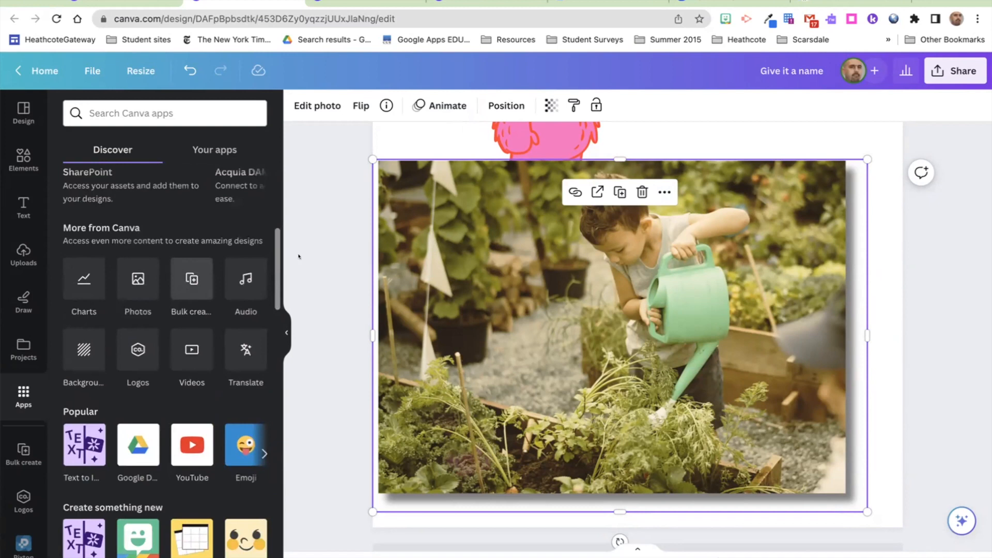
Step: Copy the design's collaboration link, then review the Download file types, keeping PNG
{"action": "left_click", "coordinate": [953, 72]}
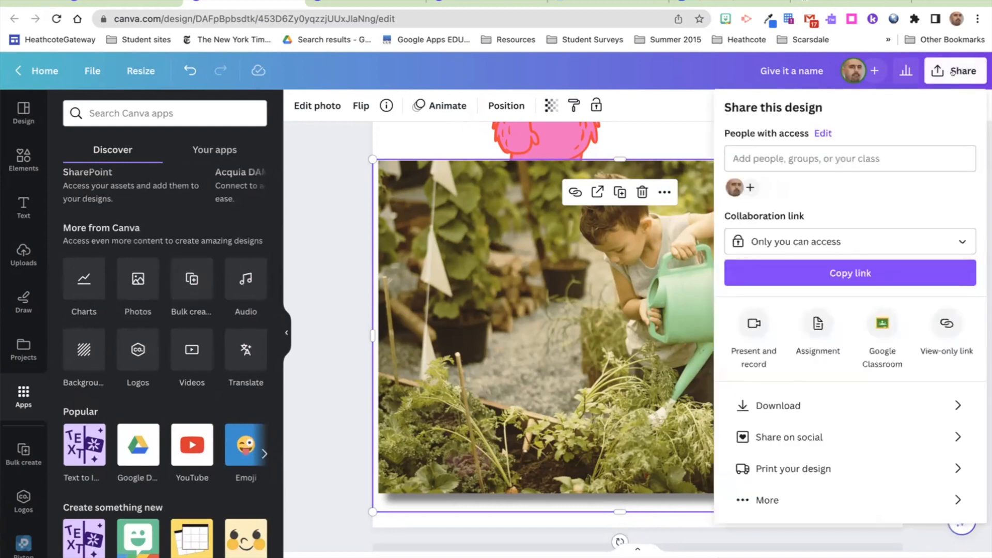
{"action": "left_click", "coordinate": [841, 273]}
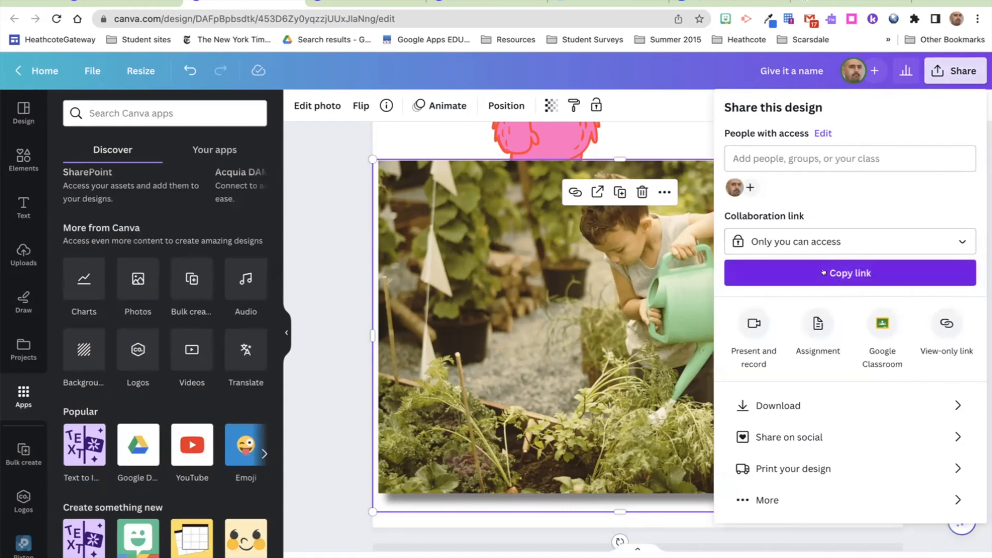
{"action": "left_click", "coordinate": [779, 406]}
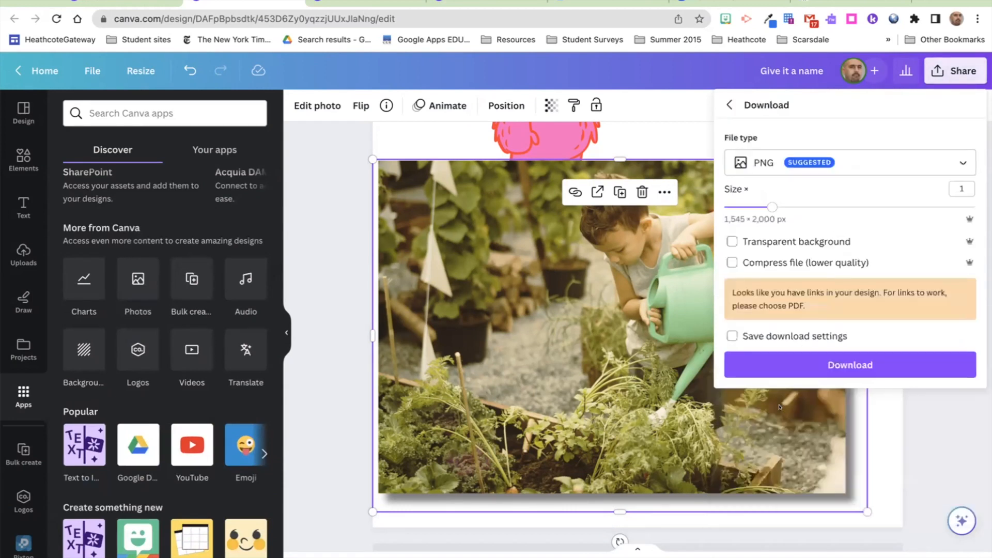
{"action": "left_click", "coordinate": [773, 163]}
{"action": "left_click", "coordinate": [764, 236]}
{"action": "left_click", "coordinate": [778, 164]}
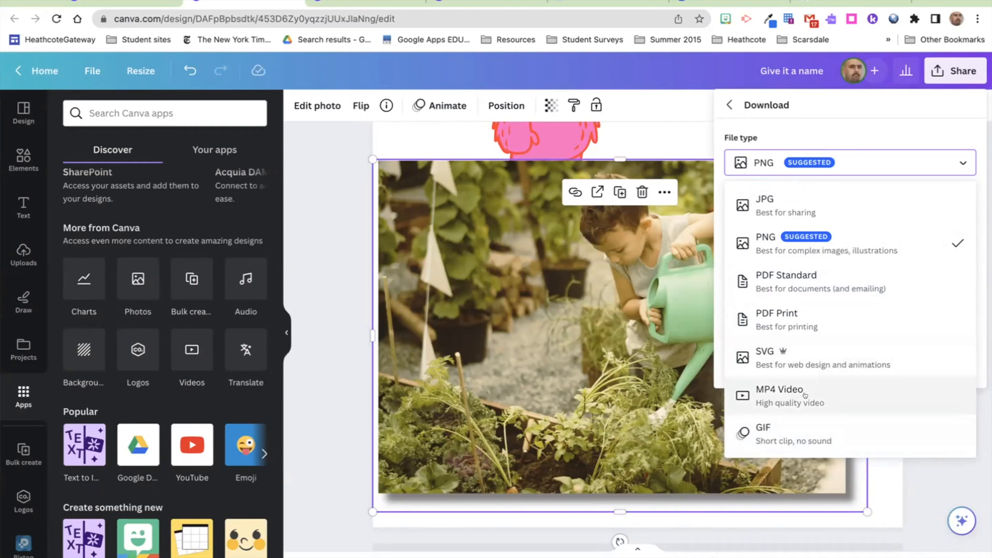
{"action": "left_click", "coordinate": [729, 106]}
{"action": "left_click", "coordinate": [729, 105]}
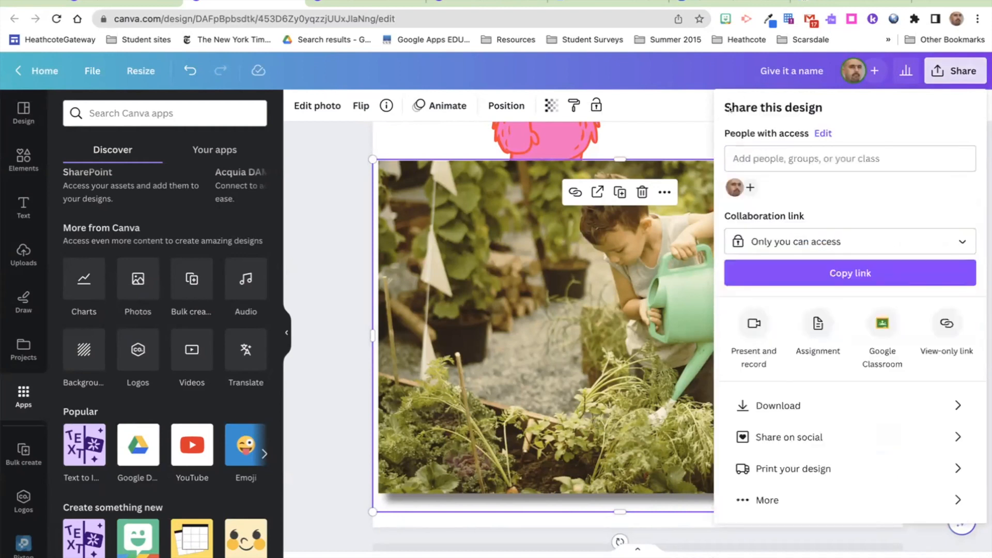
Step: Expand all Share options, start Present and record, then close the recording panel
{"action": "left_click", "coordinate": [743, 500]}
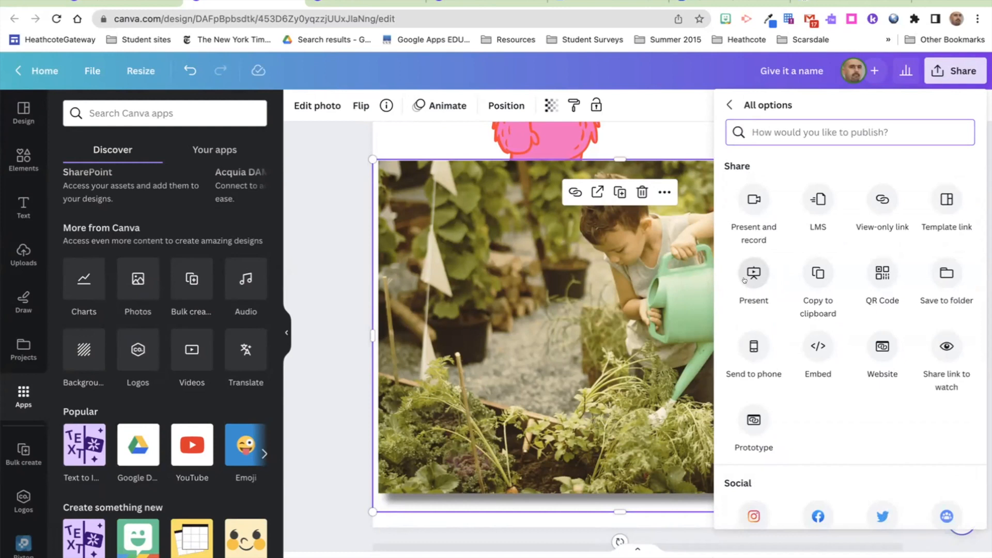
{"action": "left_click", "coordinate": [743, 196]}
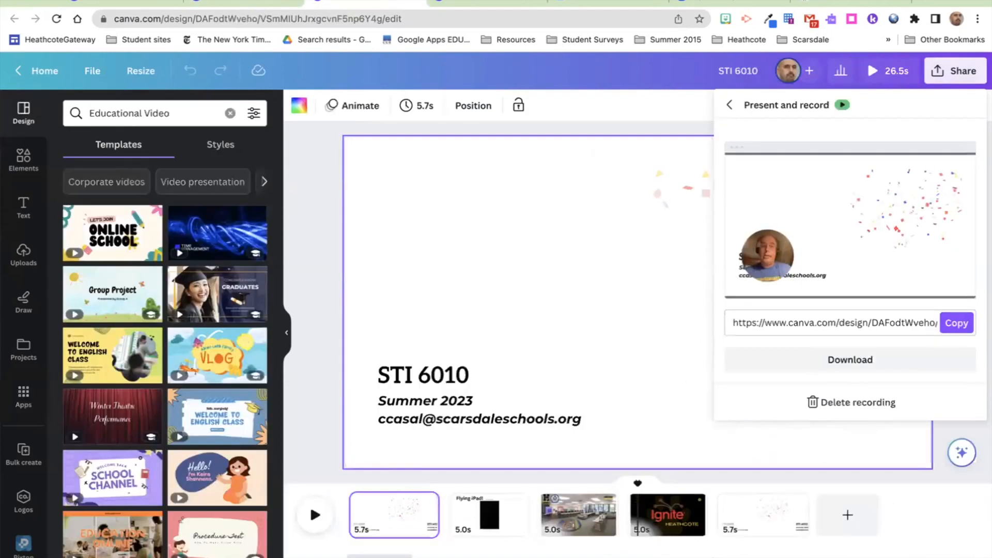
{"action": "left_click", "coordinate": [466, 130]}
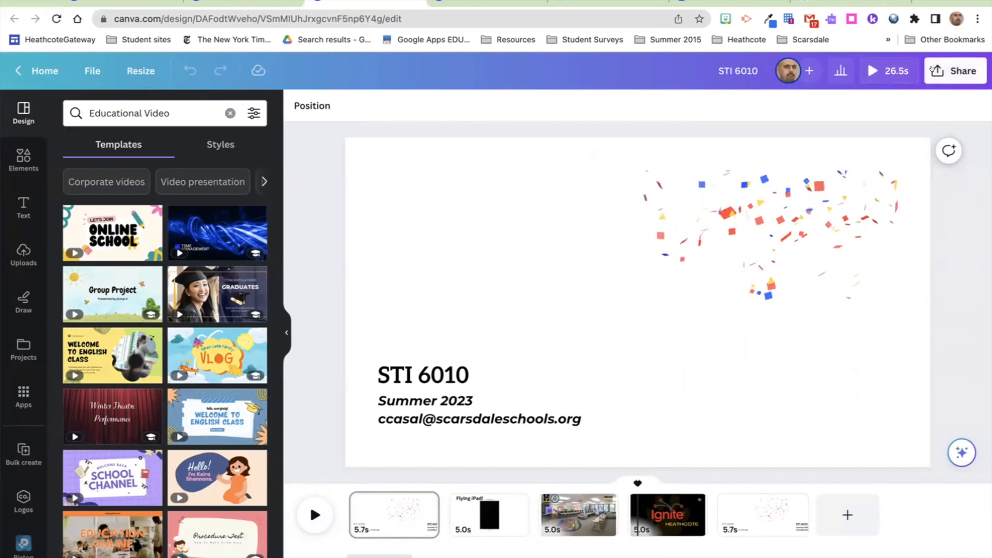
Step: Open Share > More > Present and record to view the STI 6010 design's saved recording
{"action": "left_click", "coordinate": [956, 71]}
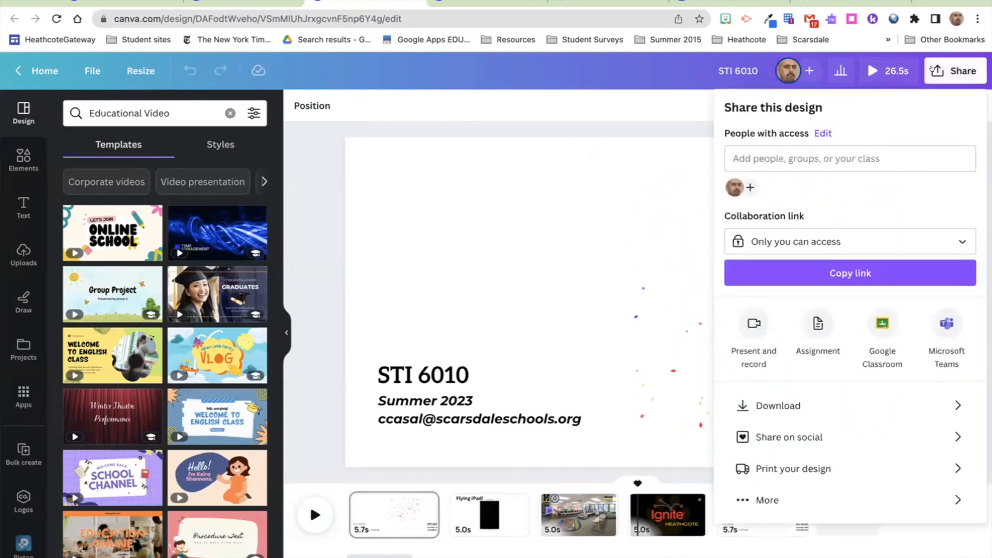
{"action": "left_click", "coordinate": [768, 499]}
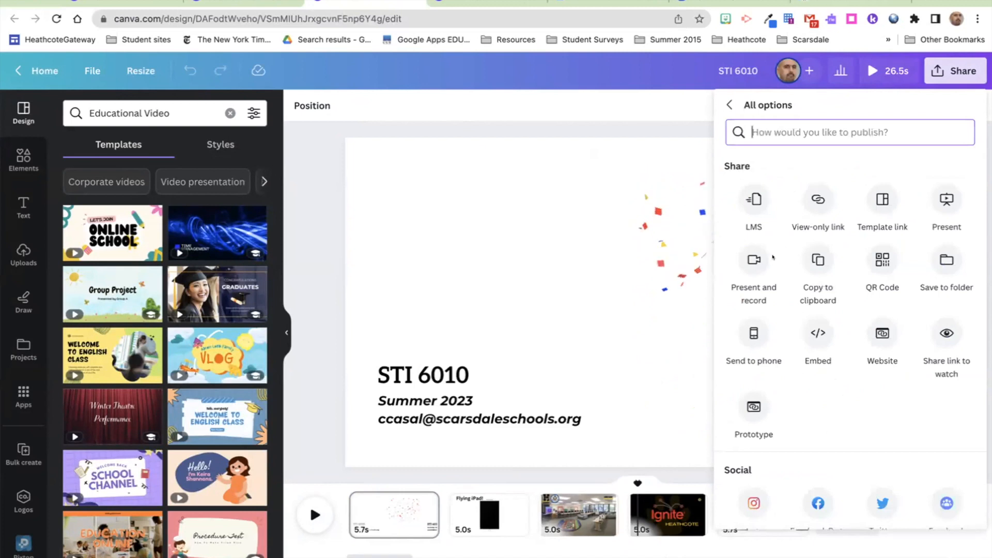
{"action": "left_click", "coordinate": [754, 259]}
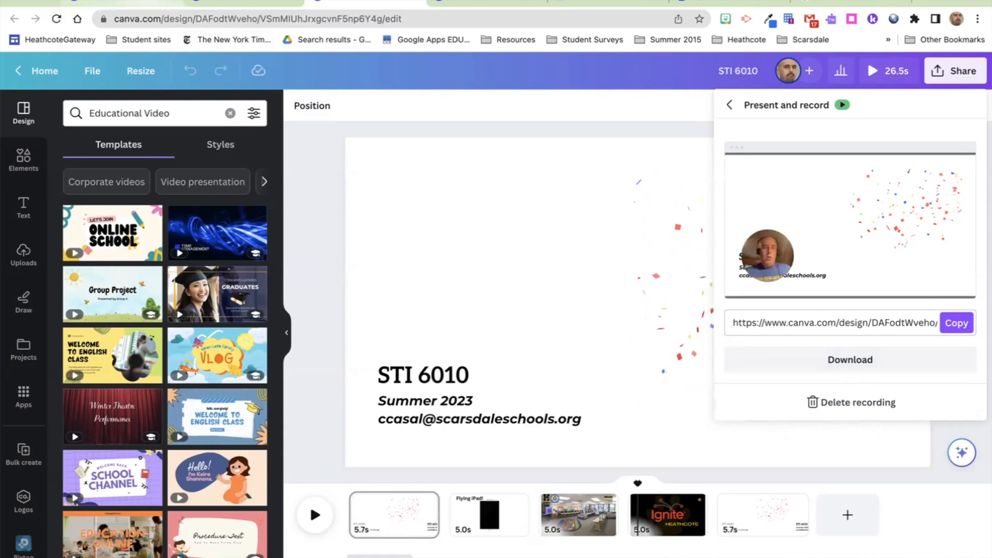
Step: Return to Projects, open the STI 6010 folder and view who has access to it
{"action": "left_click", "coordinate": [124, 3]}
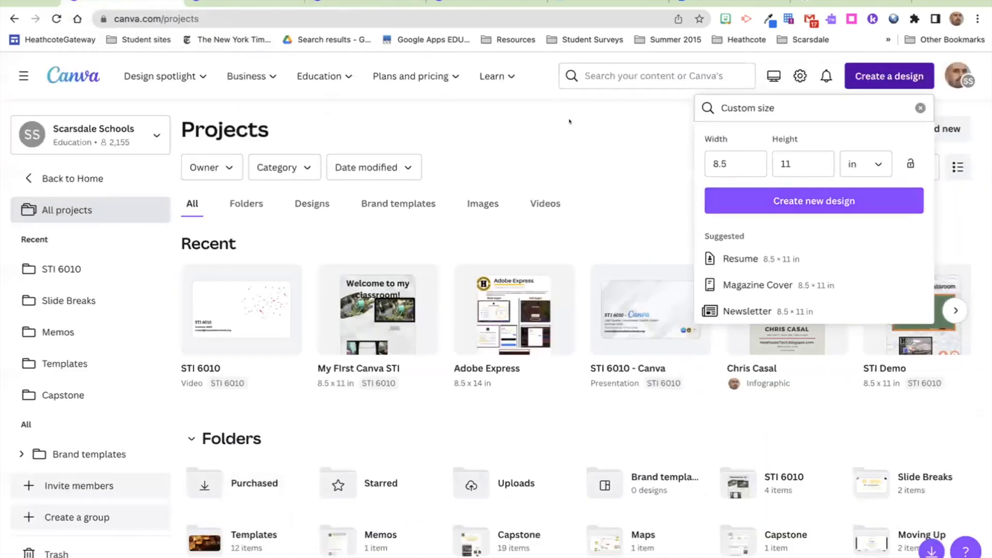
{"action": "left_click", "coordinate": [550, 129]}
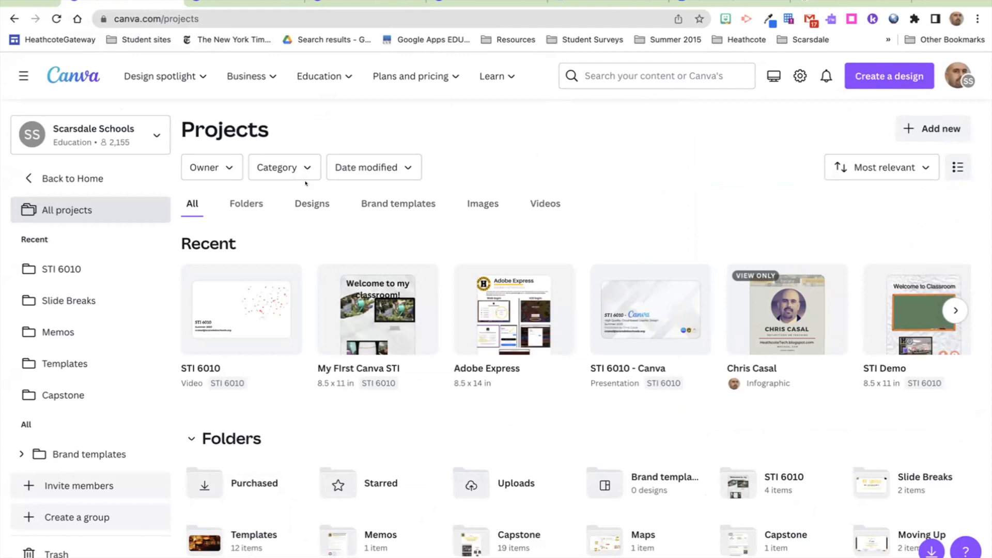
{"action": "left_click", "coordinate": [61, 270]}
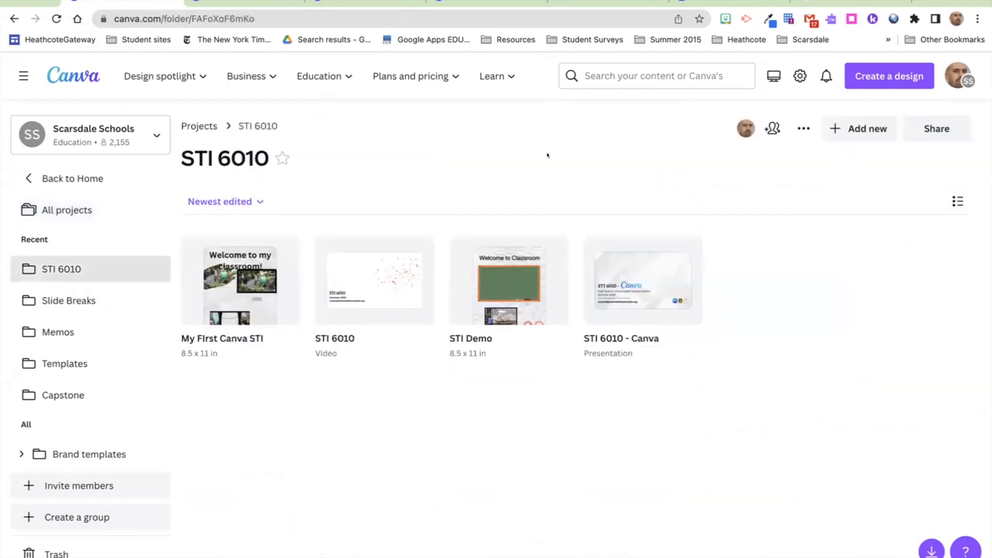
{"action": "left_click", "coordinate": [772, 128]}
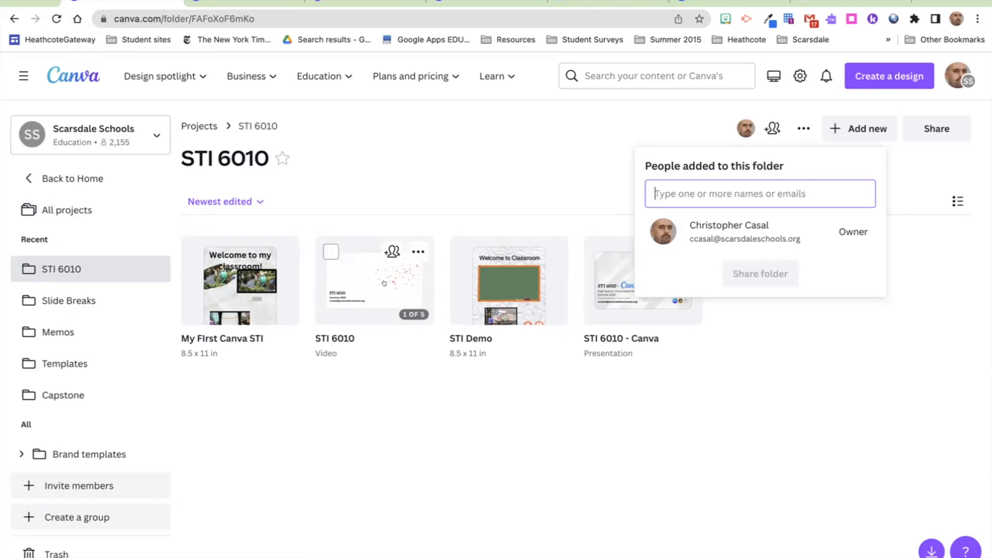
{"action": "left_click", "coordinate": [694, 415]}
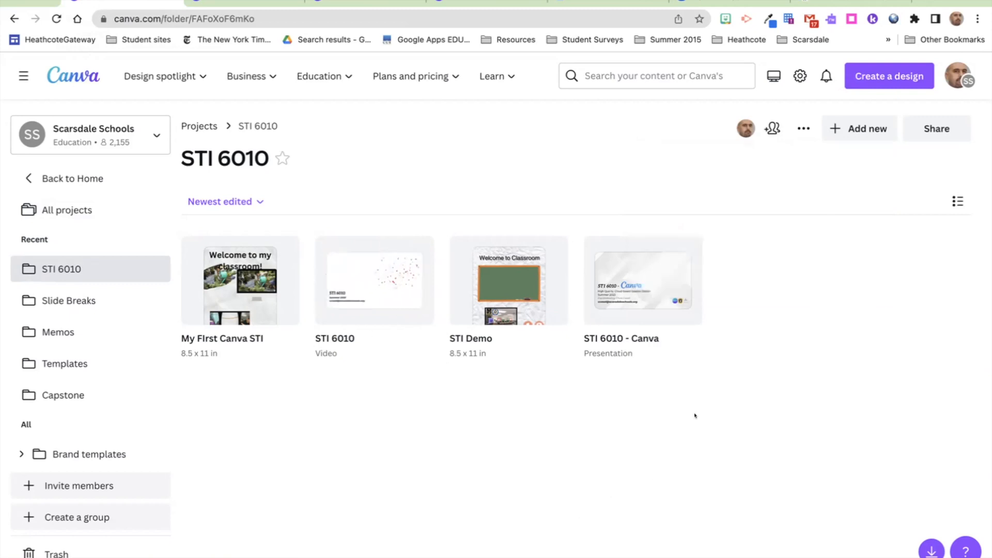
{"action": "left_click", "coordinate": [936, 129]}
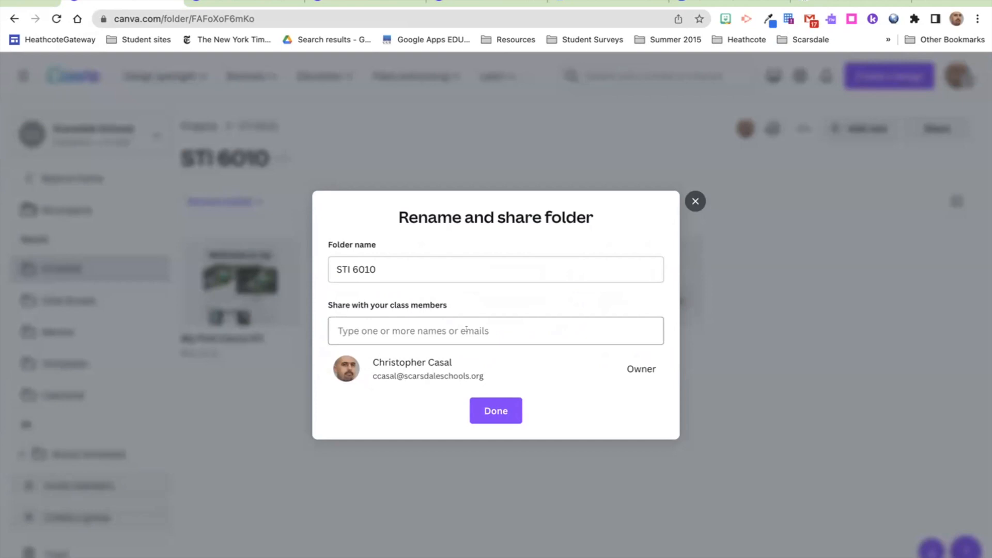
{"action": "left_click", "coordinate": [694, 201]}
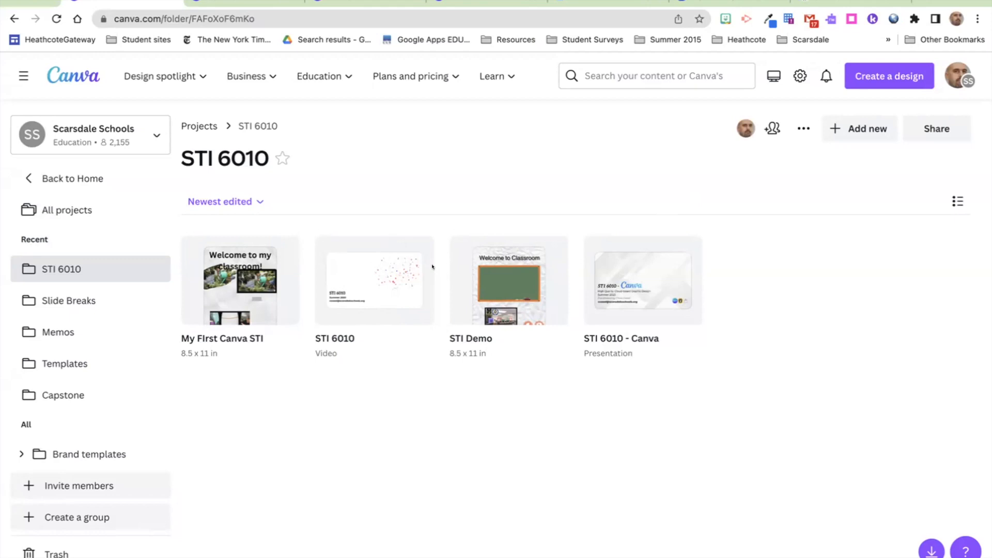
Step: Check the Download options for the My First Canva STI design, then dismiss them
{"action": "left_click", "coordinate": [283, 249]}
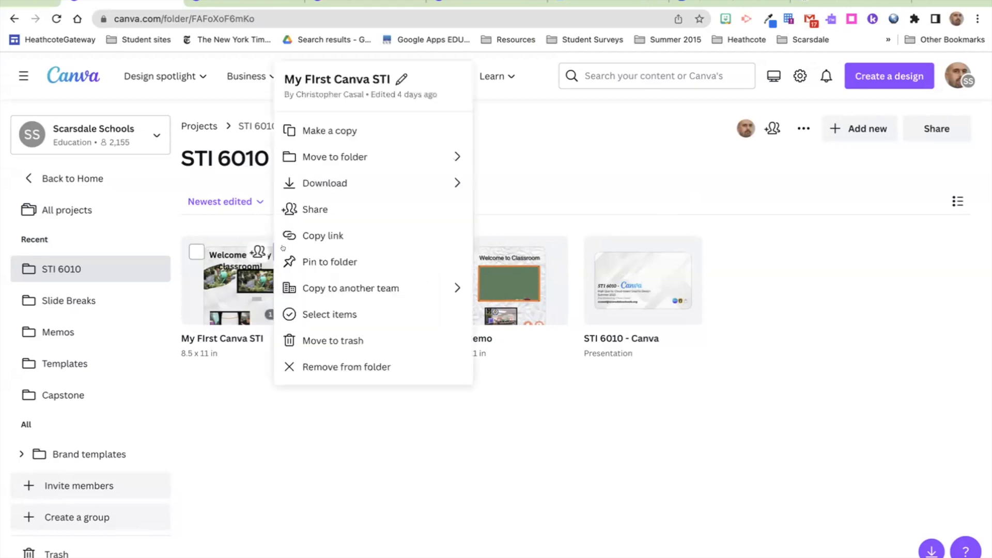
{"action": "left_click", "coordinate": [395, 176]}
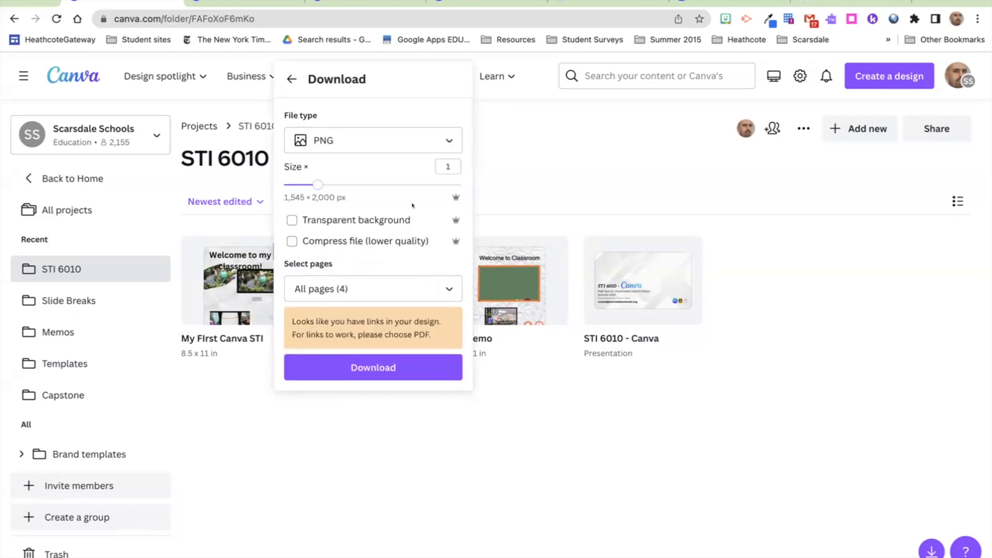
{"action": "left_click", "coordinate": [507, 192]}
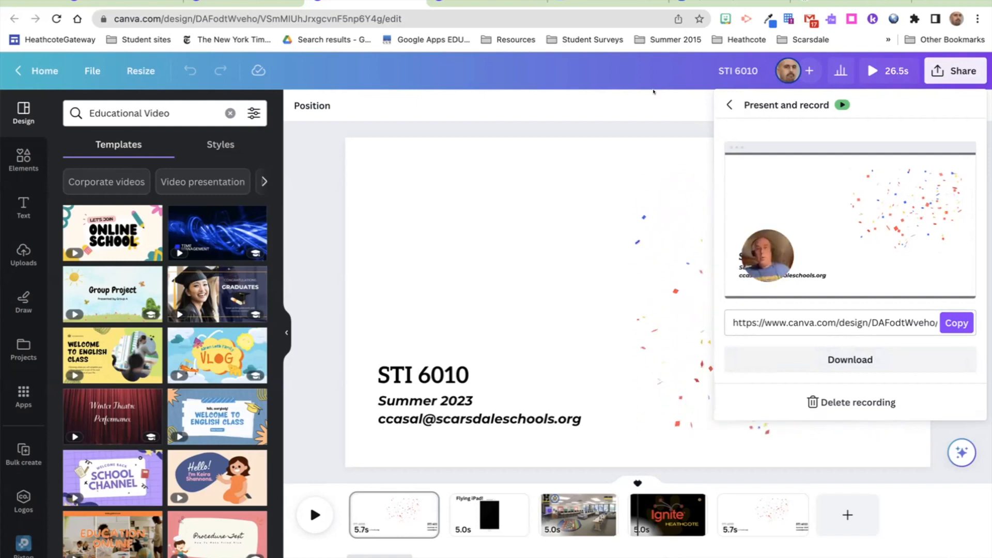
Step: Close the presenter recording and bring up Share for the pink bear and garden-photo design
{"action": "left_click", "coordinate": [560, 106]}
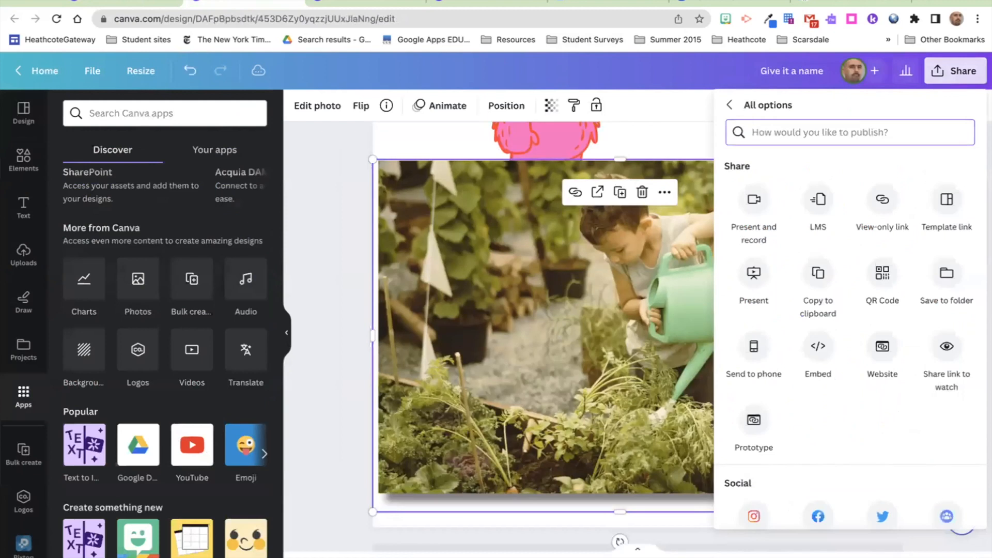
{"action": "left_click", "coordinate": [352, 214]}
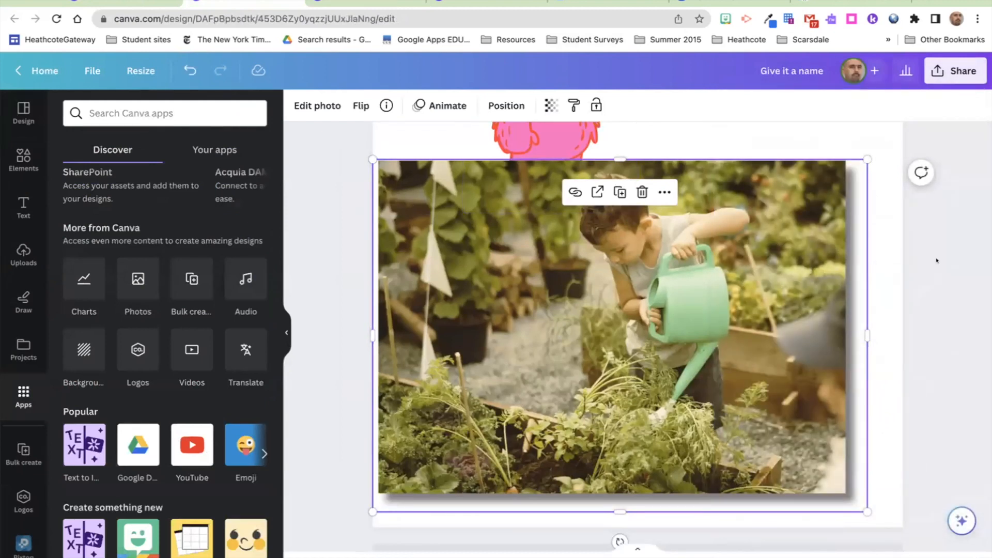
{"action": "scroll", "coordinate": [937, 261], "scroll_direction": "up", "scroll_amount": 5}
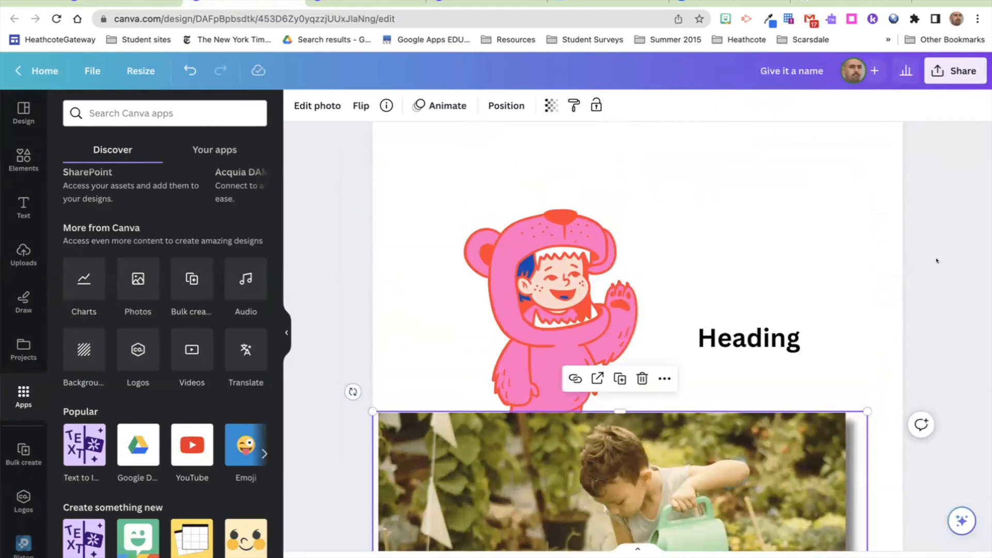
{"action": "scroll", "coordinate": [936, 260], "scroll_direction": "up", "scroll_amount": 2}
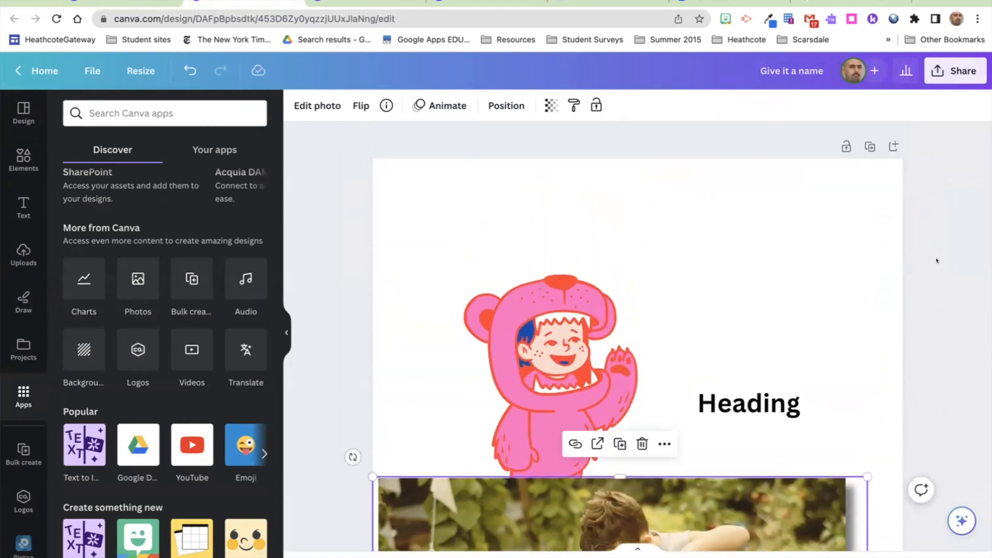
{"action": "left_click", "coordinate": [954, 63]}
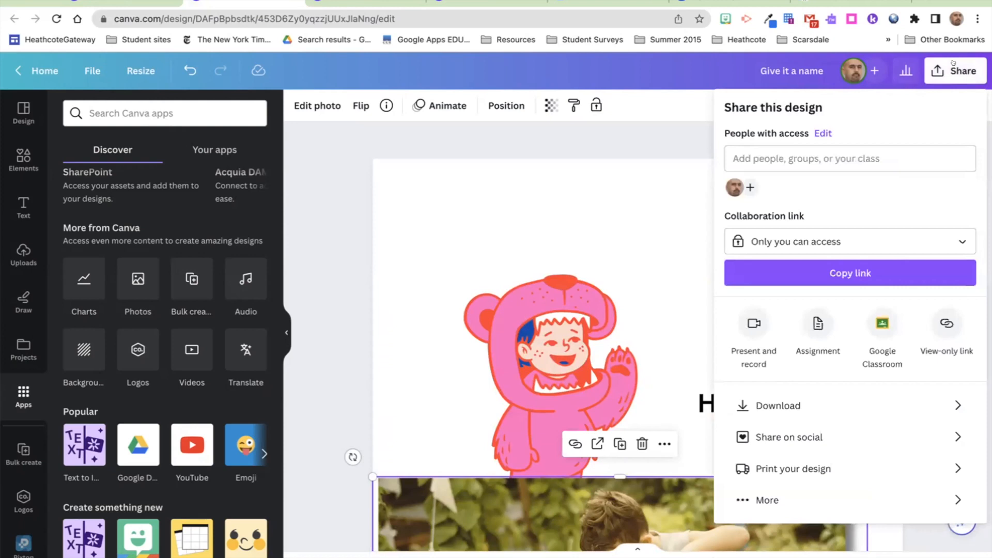
Step: Share the bear design as an assignment, switching submissions from Learning Management System to Canva
{"action": "left_click", "coordinate": [816, 324]}
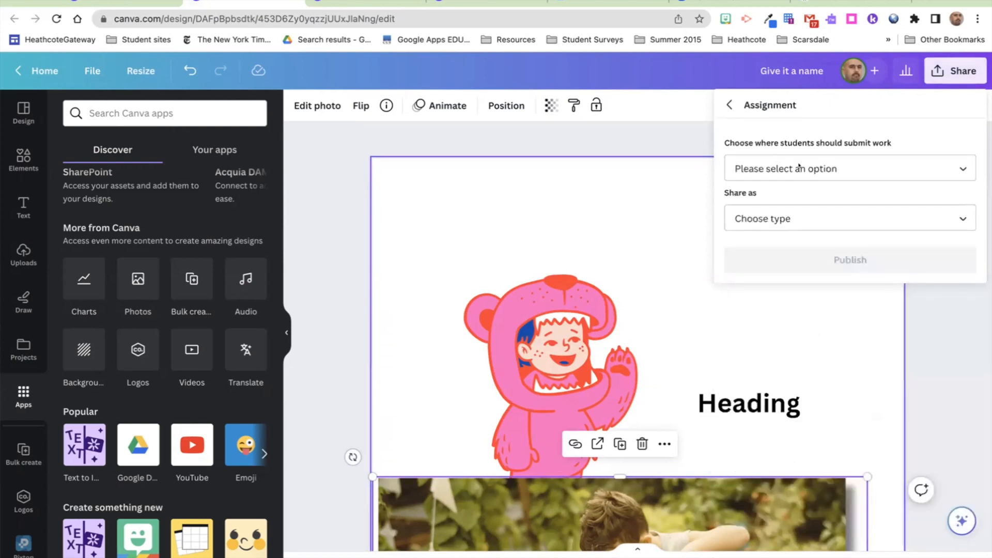
{"action": "left_click", "coordinate": [793, 165]}
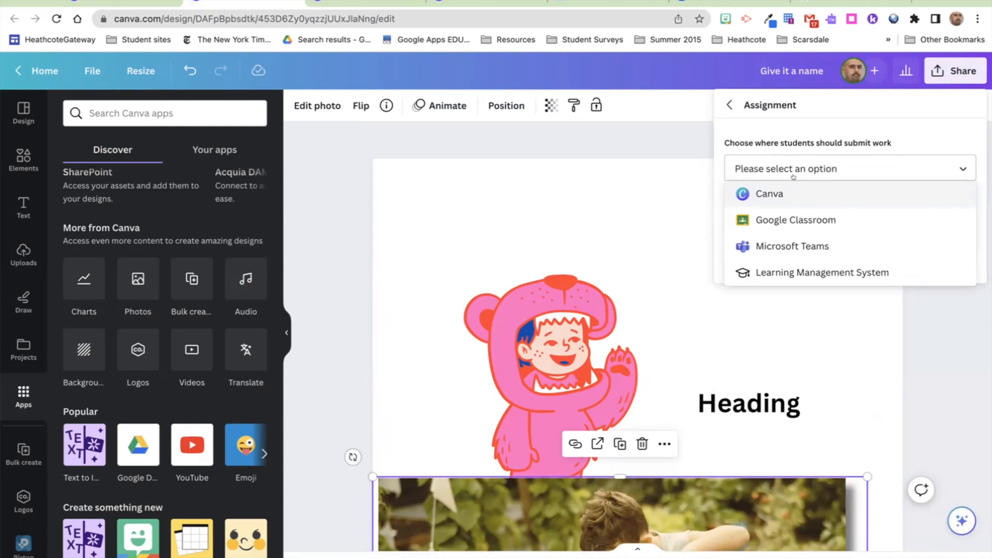
{"action": "left_click", "coordinate": [783, 272]}
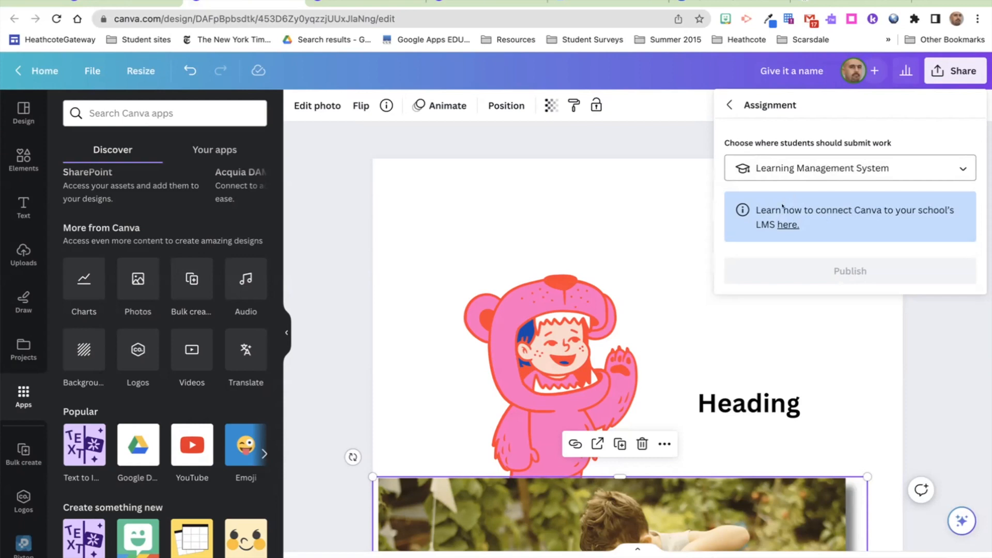
{"action": "left_click", "coordinate": [784, 168]}
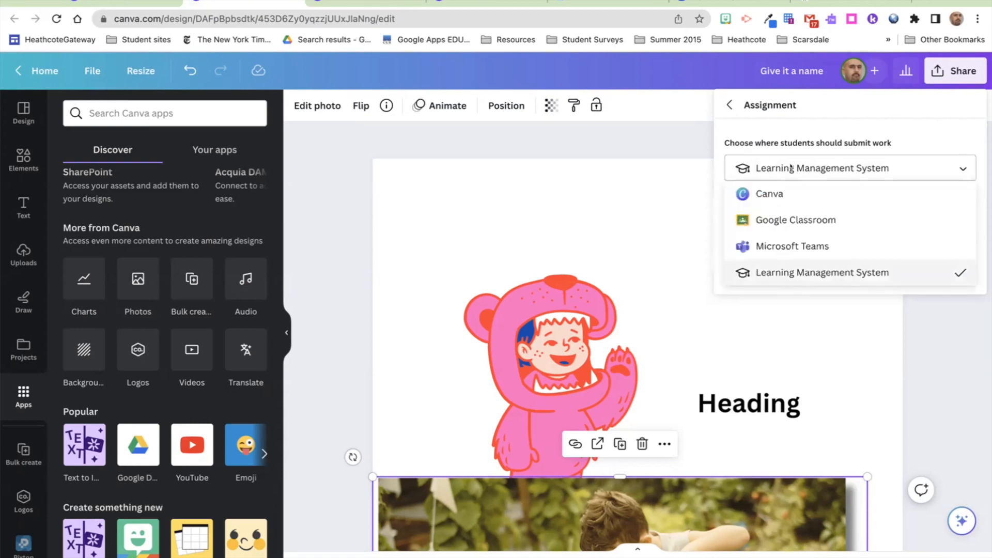
{"action": "left_click", "coordinate": [781, 194]}
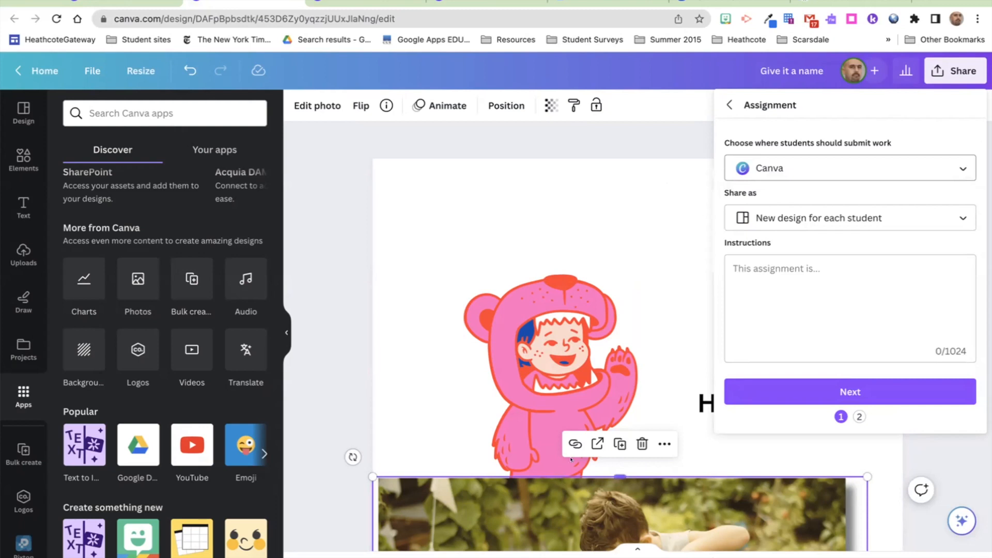
Step: Review the share-as setting and enter the assignment instructions 'Change this.'
{"action": "left_click", "coordinate": [759, 217]}
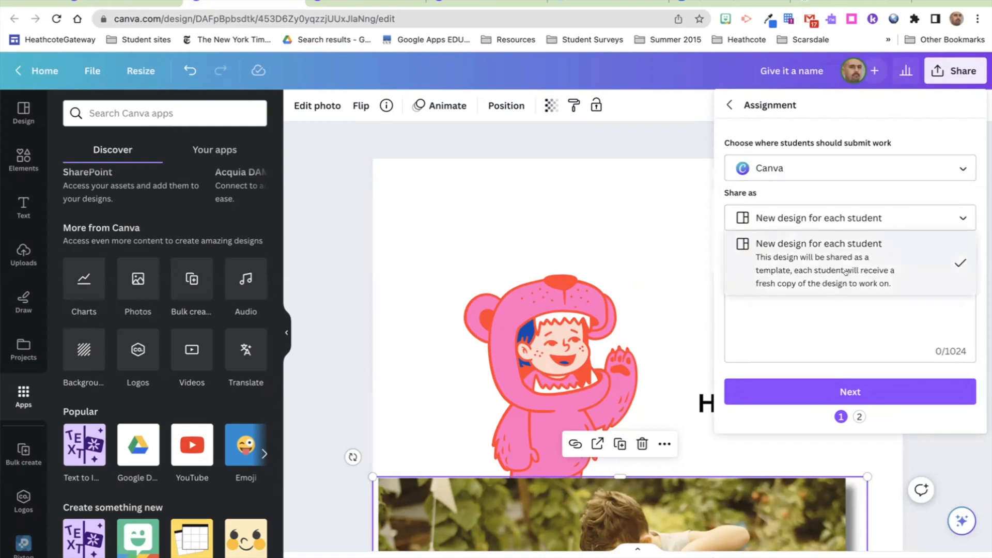
{"action": "left_click", "coordinate": [842, 315]}
{"action": "left_click", "coordinate": [840, 310]}
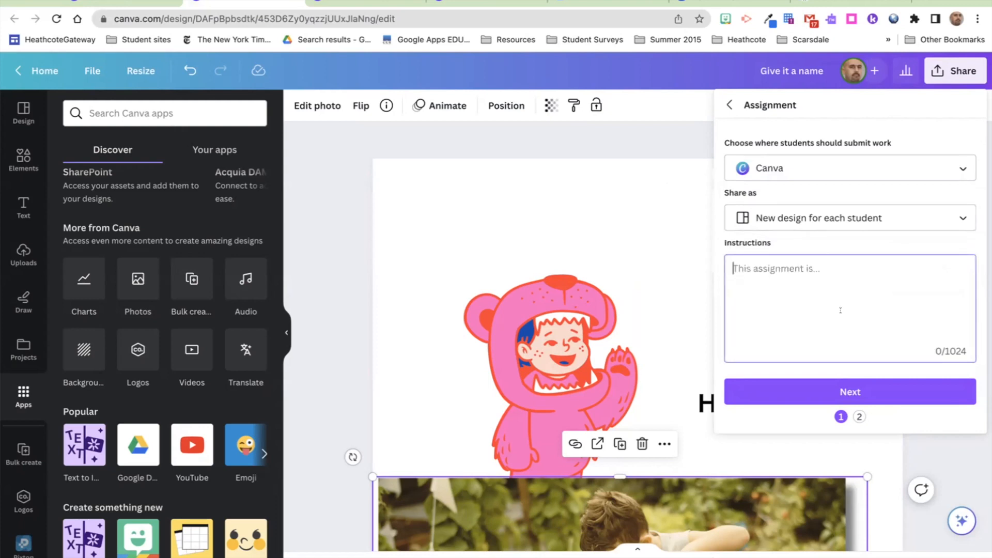
{"action": "type", "text": "Chan"}
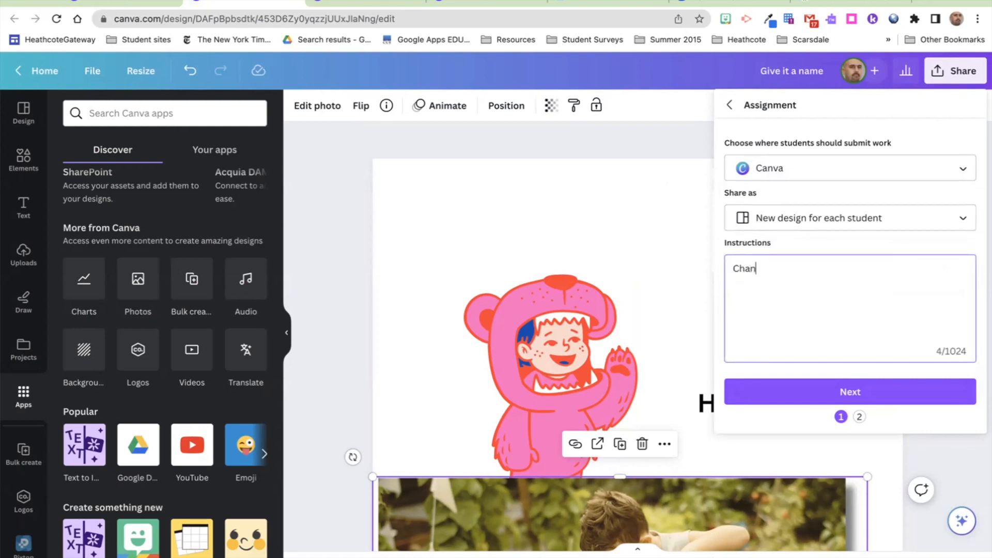
{"action": "type", "text": "ge this."}
Step: Continue to the Students or groups field, then close the assignment setup
{"action": "left_click", "coordinate": [832, 389]}
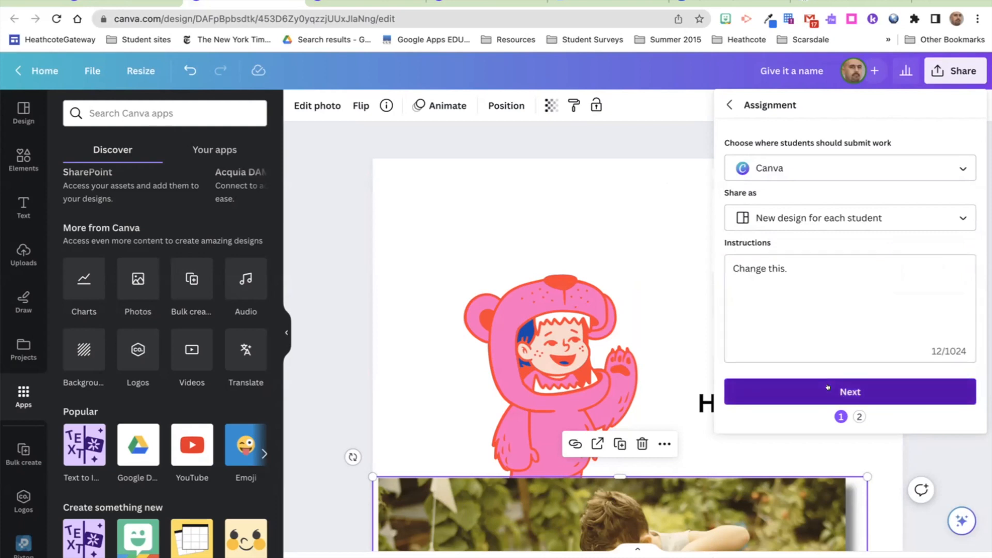
{"action": "left_click", "coordinate": [789, 216]}
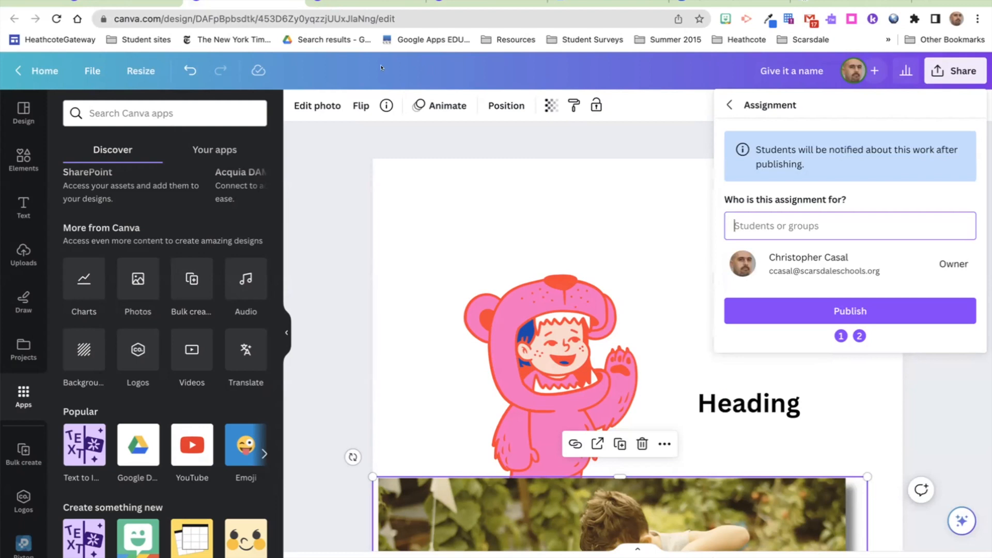
{"action": "left_click", "coordinate": [673, 102]}
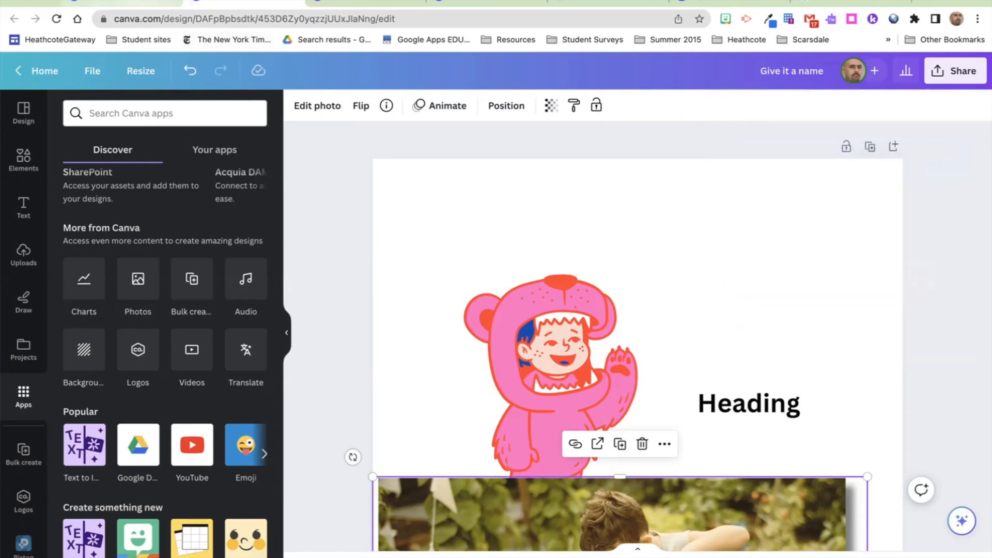
Step: Return to the STI 6010 folder and show the Activity notifications
{"action": "left_click", "coordinate": [121, 3]}
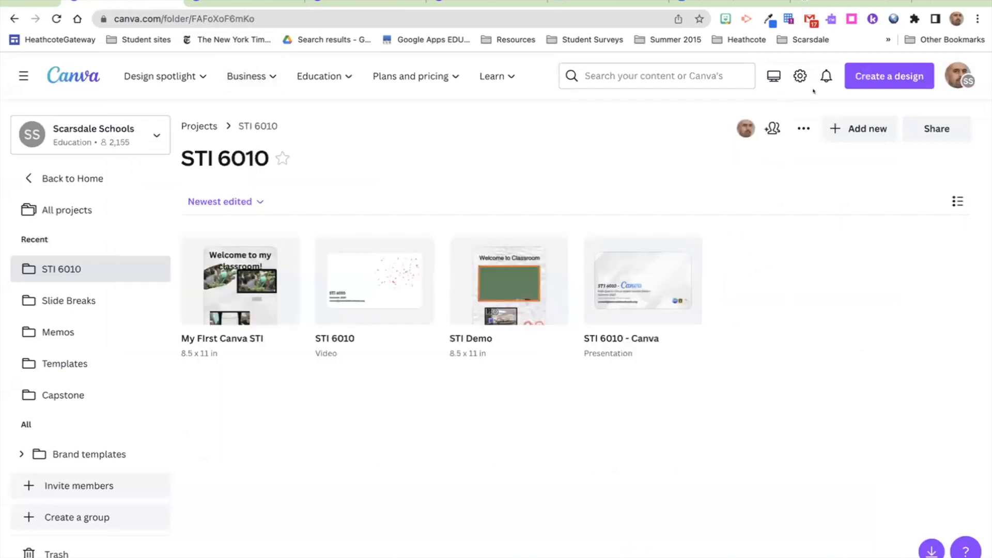
{"action": "left_click", "coordinate": [822, 74]}
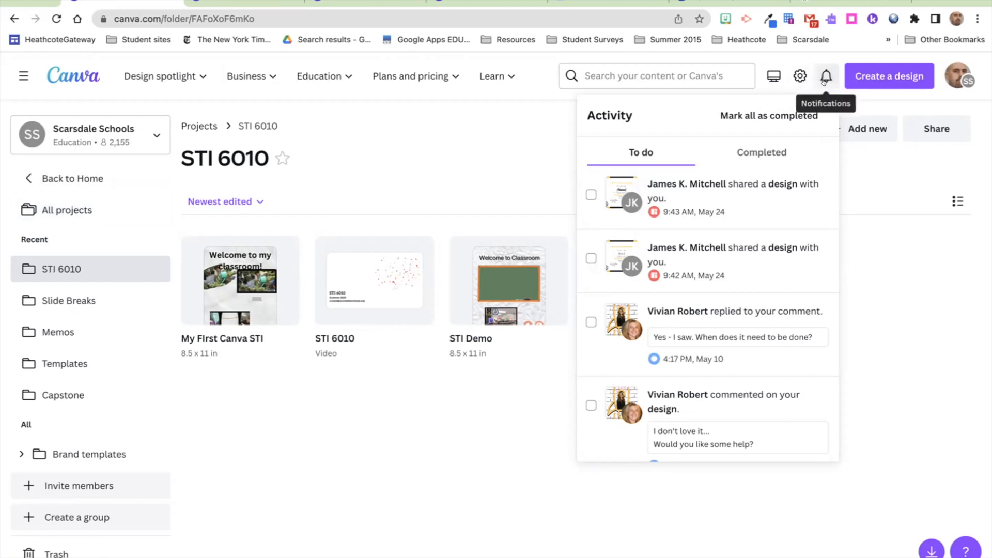
Step: Close the Activity notifications and start Create a group from the sidebar
{"action": "left_click", "coordinate": [509, 182]}
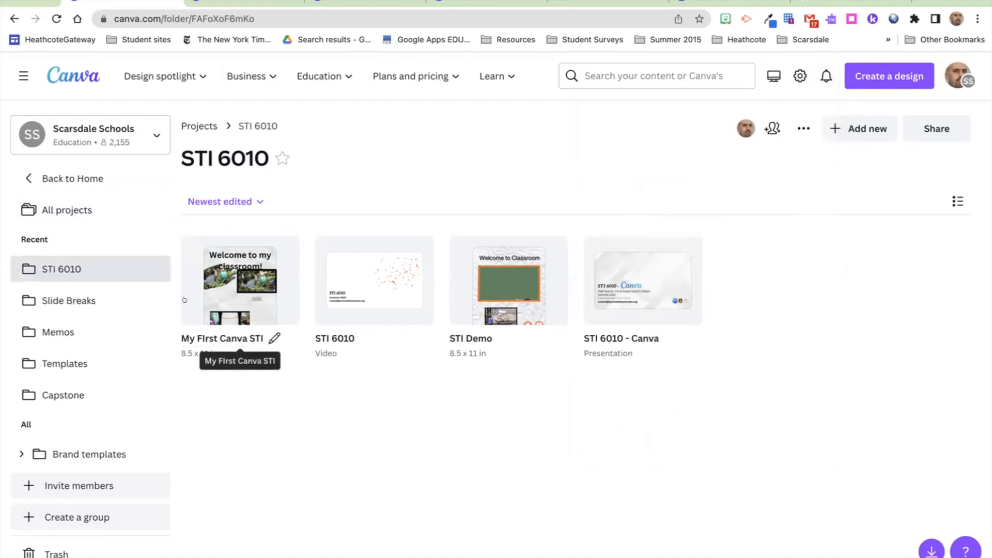
{"action": "left_click", "coordinate": [60, 518]}
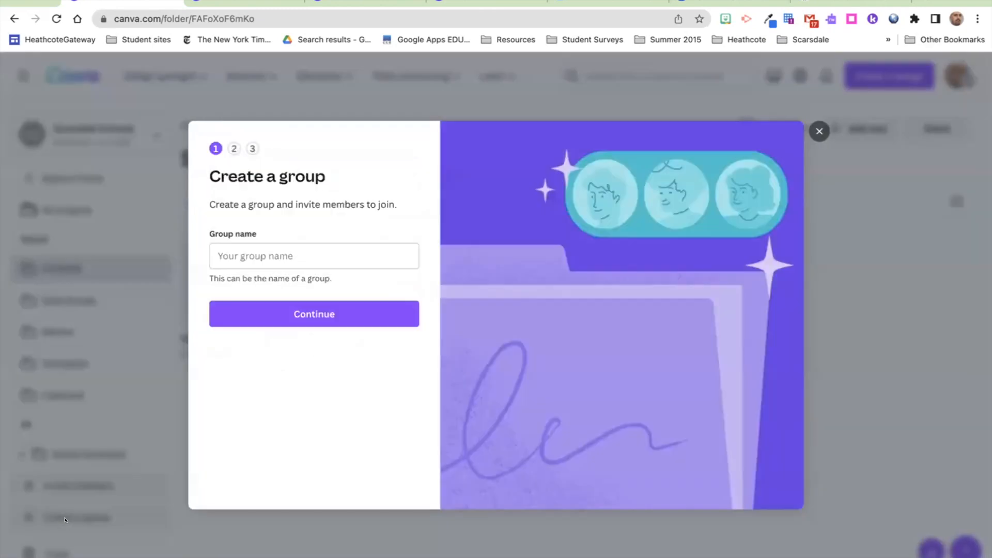
Step: Name the new group STI 6010, skip inviting members, and open its shared folder
{"action": "left_click", "coordinate": [240, 255]}
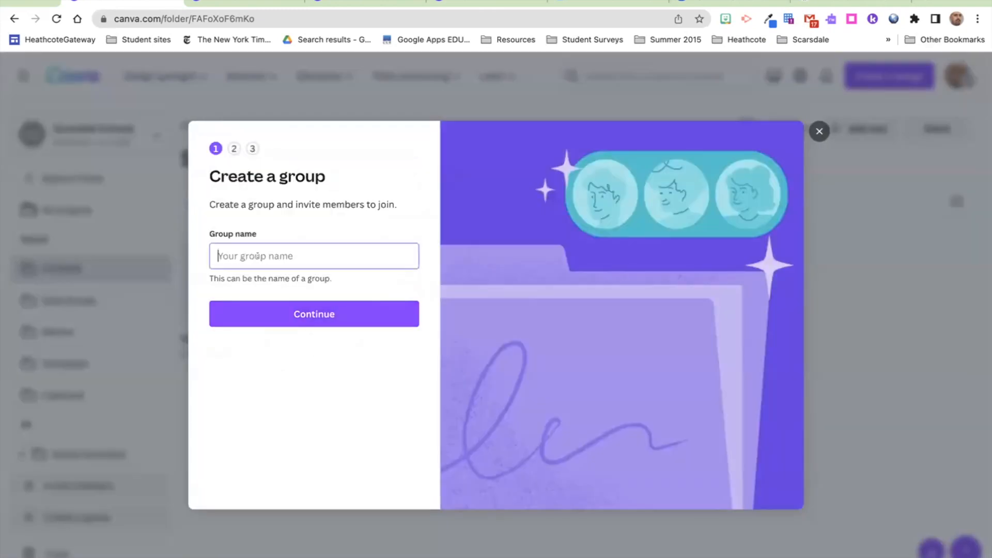
{"action": "type", "text": "STI 6010"}
{"action": "left_click", "coordinate": [271, 311]}
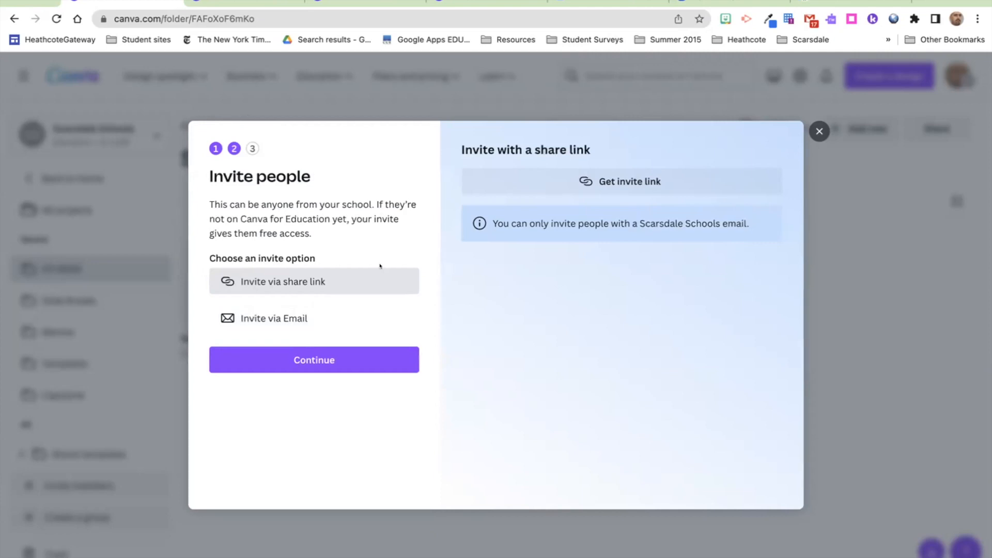
{"action": "left_click", "coordinate": [317, 360]}
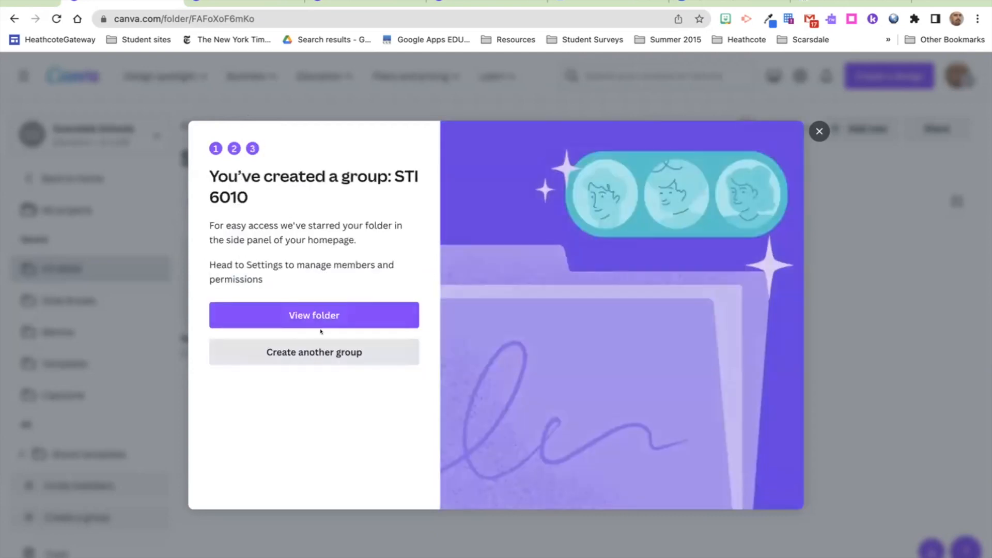
{"action": "left_click", "coordinate": [335, 306]}
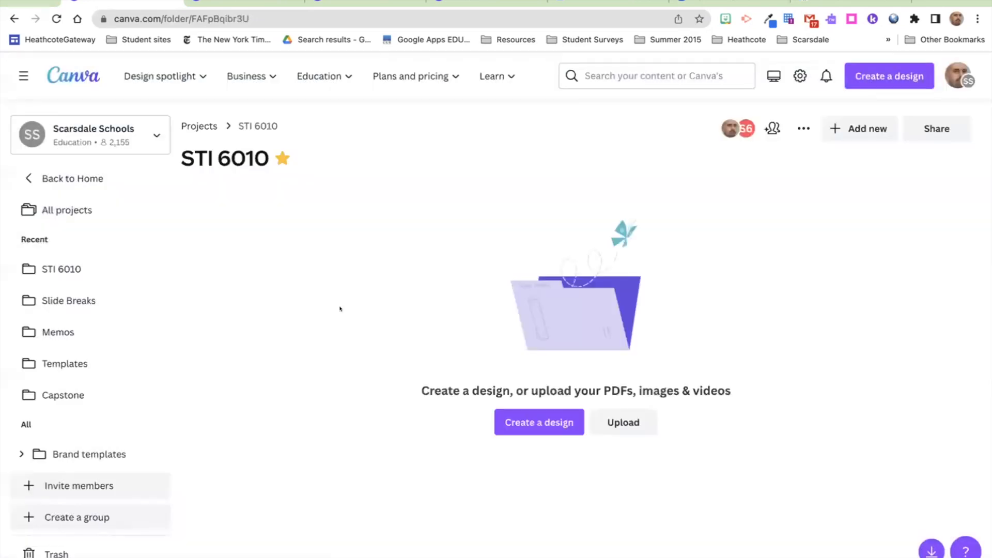
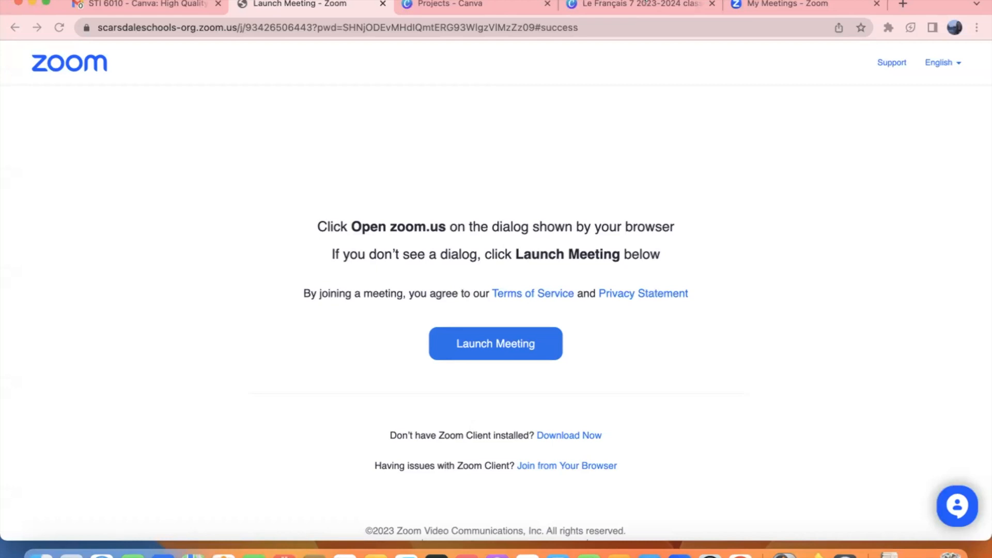
Step: Switch from the Zoom Launch Meeting page back to the 'Le Français 7 2023-2024 class overview' tab
{"action": "left_click", "coordinate": [646, 3]}
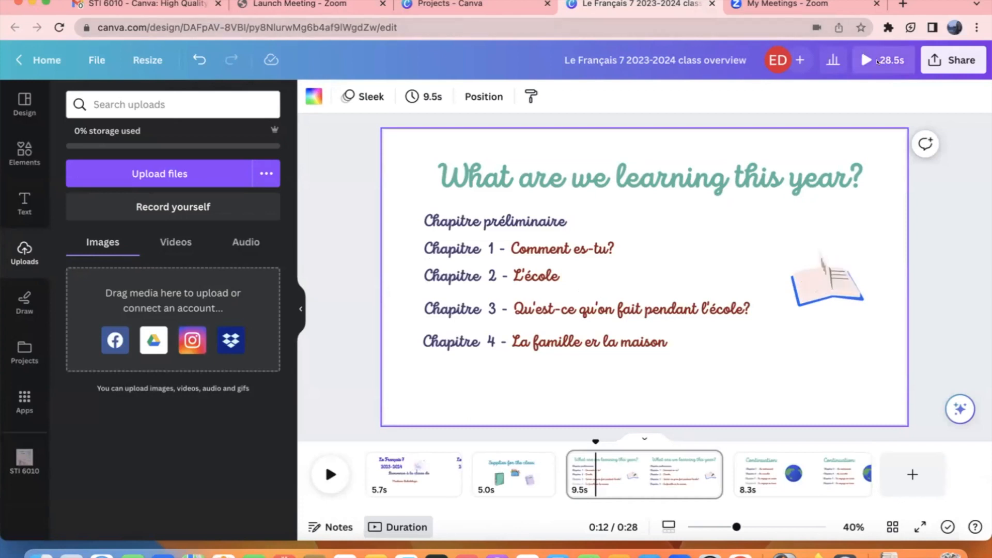
{"action": "left_click", "coordinate": [877, 60]}
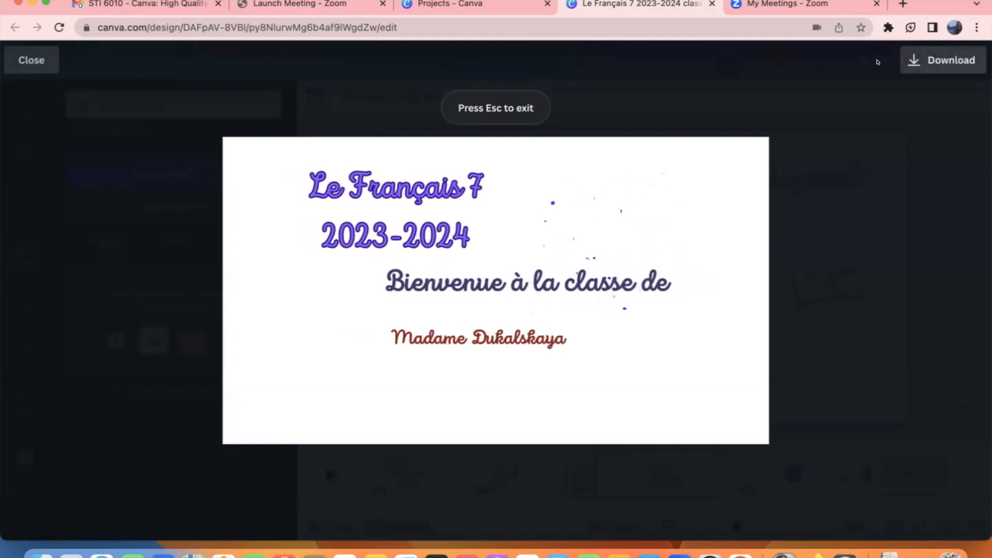
{"action": "mouse_move", "coordinate": [405, 381]}
{"action": "left_click", "coordinate": [493, 287]}
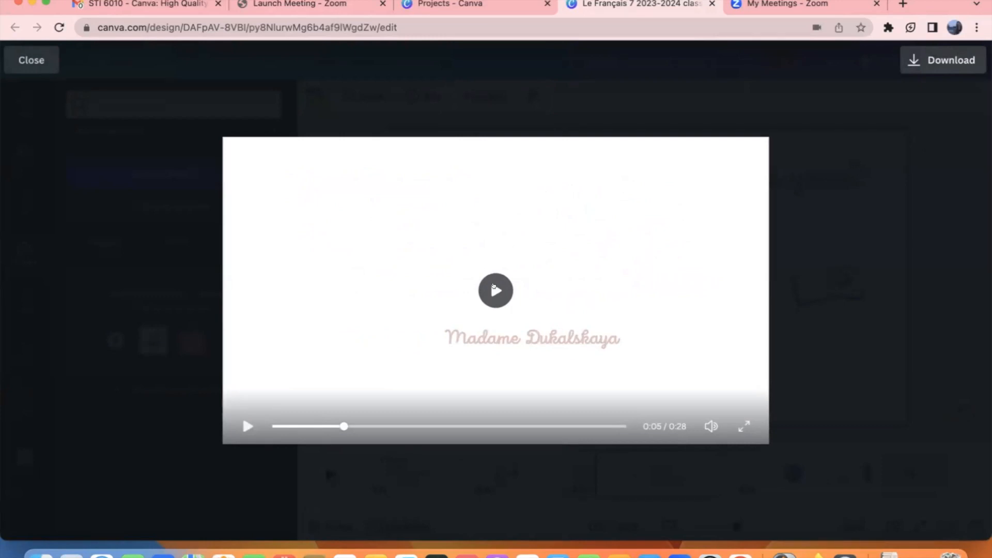
{"action": "key", "text": "XF86AudioRaiseVolume"}
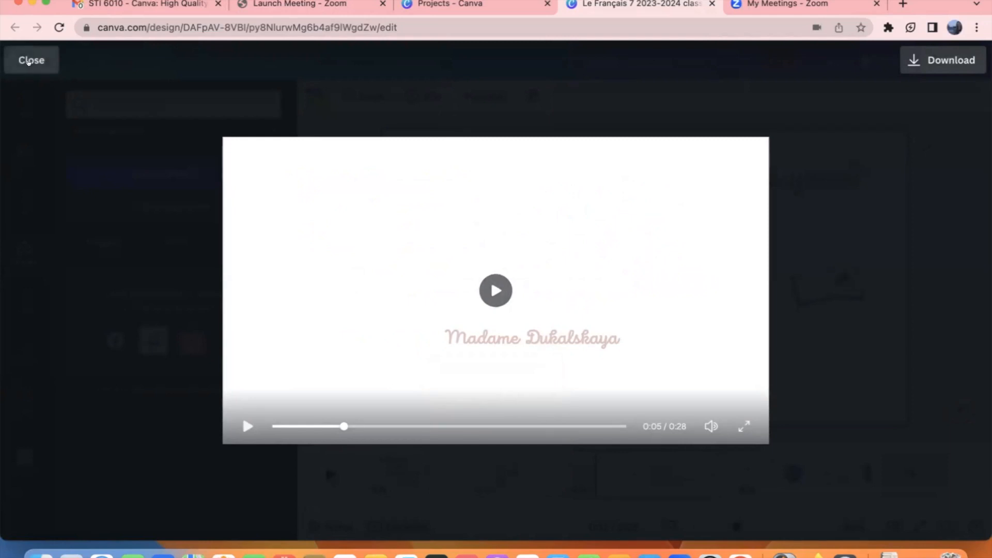
{"action": "left_click", "coordinate": [30, 61]}
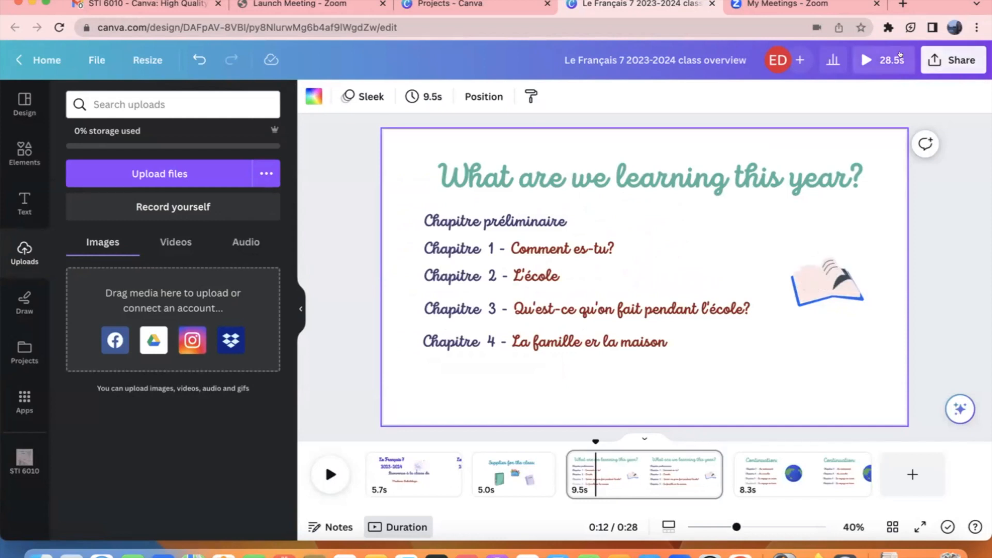
Step: Copy the class overview's Present and record link from Share > More, then open a new tab
{"action": "left_click", "coordinate": [957, 61]}
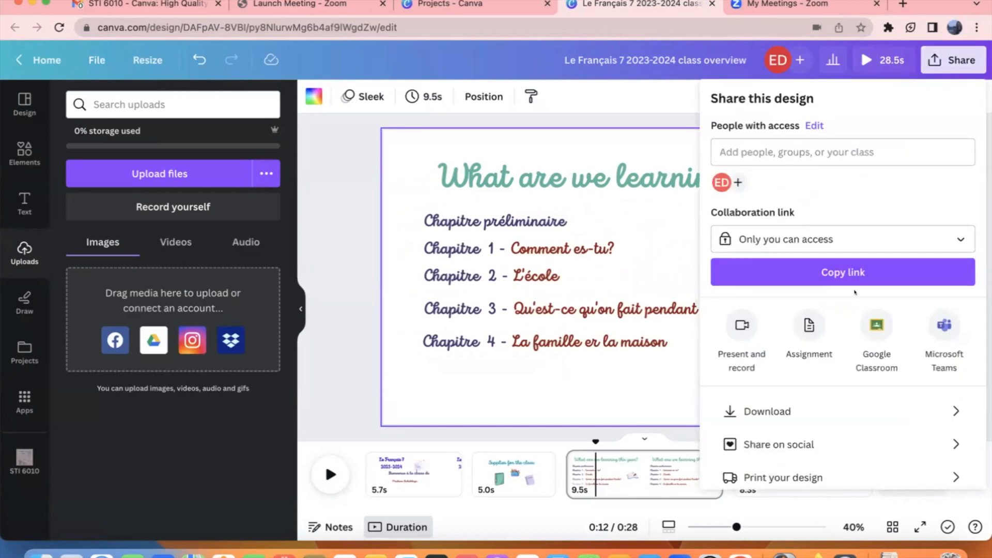
{"action": "scroll", "coordinate": [852, 284], "scroll_direction": "down", "scroll_amount": 2}
{"action": "left_click", "coordinate": [745, 464]}
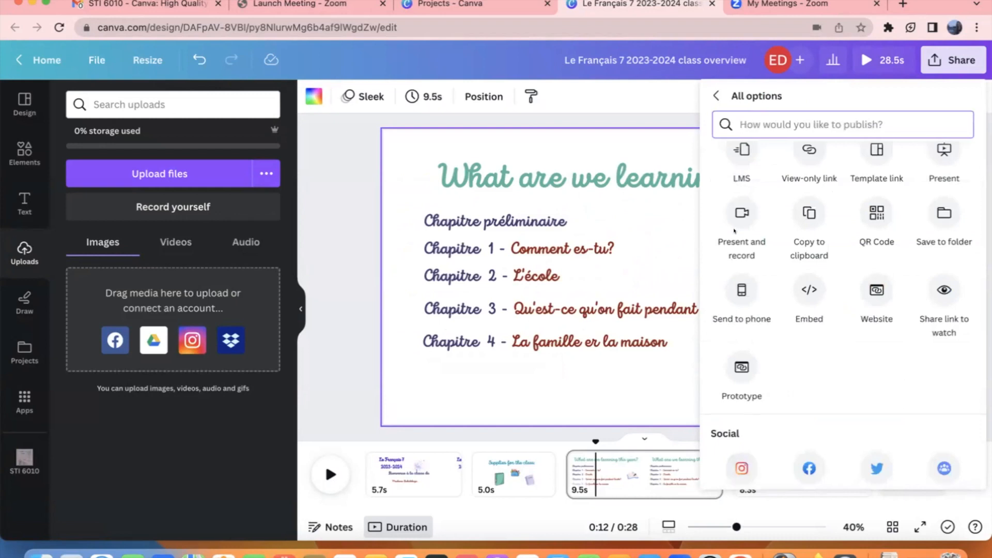
{"action": "left_click", "coordinate": [740, 209]}
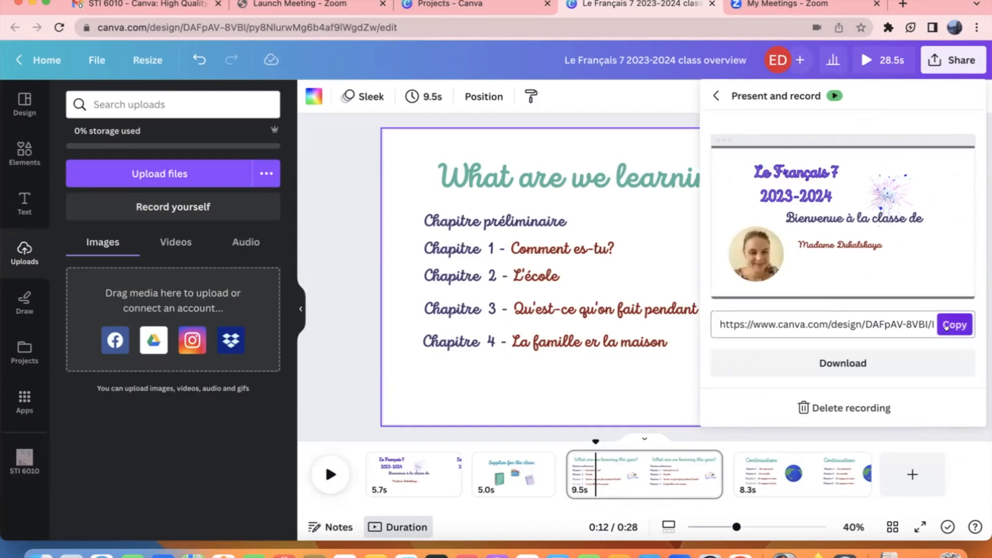
{"action": "left_click", "coordinate": [946, 326]}
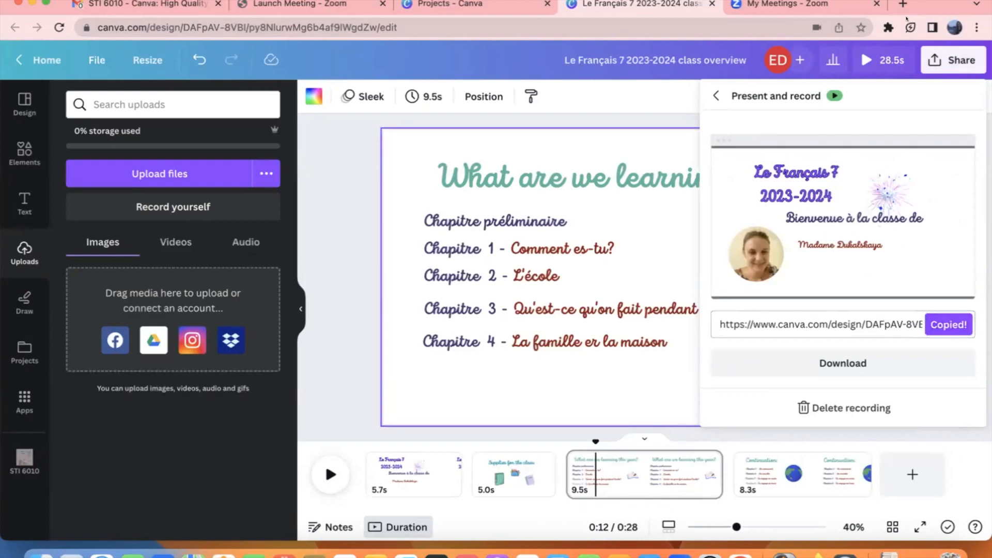
{"action": "left_click", "coordinate": [903, 4]}
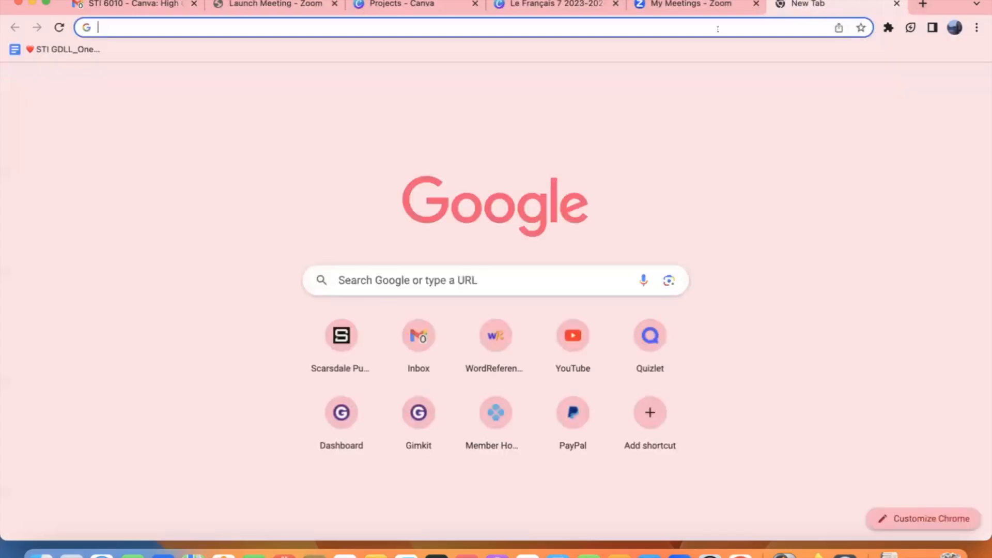
Step: Load the copied recording link and play the 2:12 Le Français 7 presentation video
{"action": "key", "text": "super+v"}
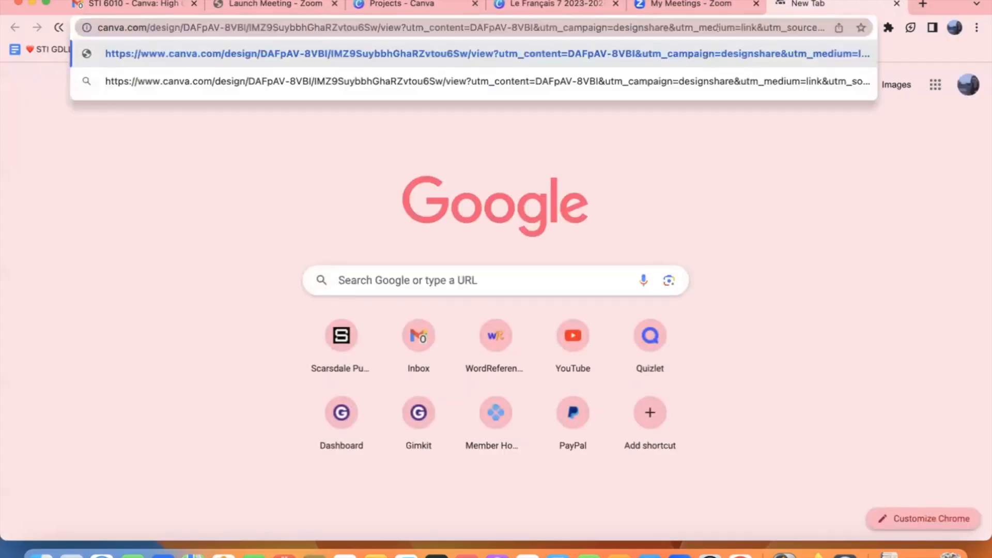
{"action": "key", "text": "Return"}
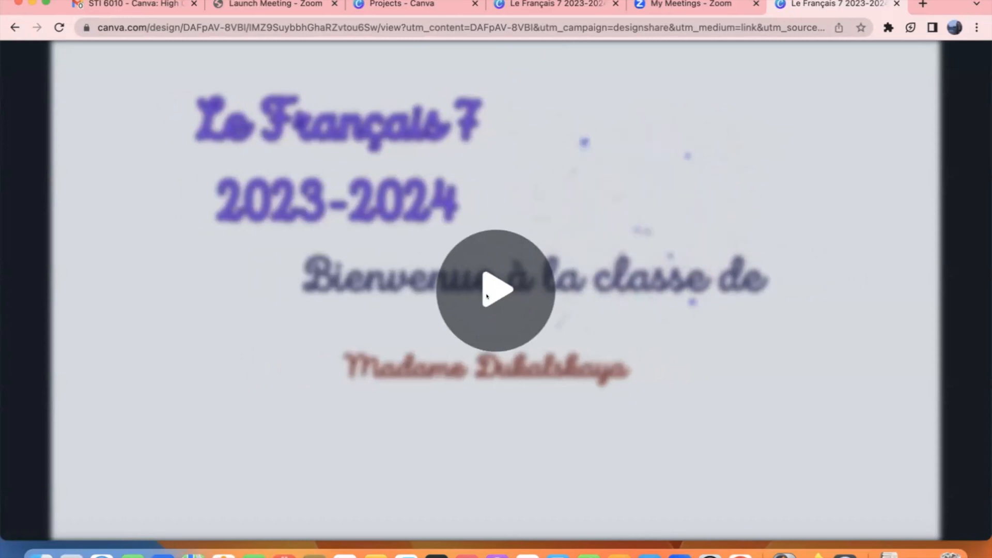
{"action": "left_click", "coordinate": [486, 294]}
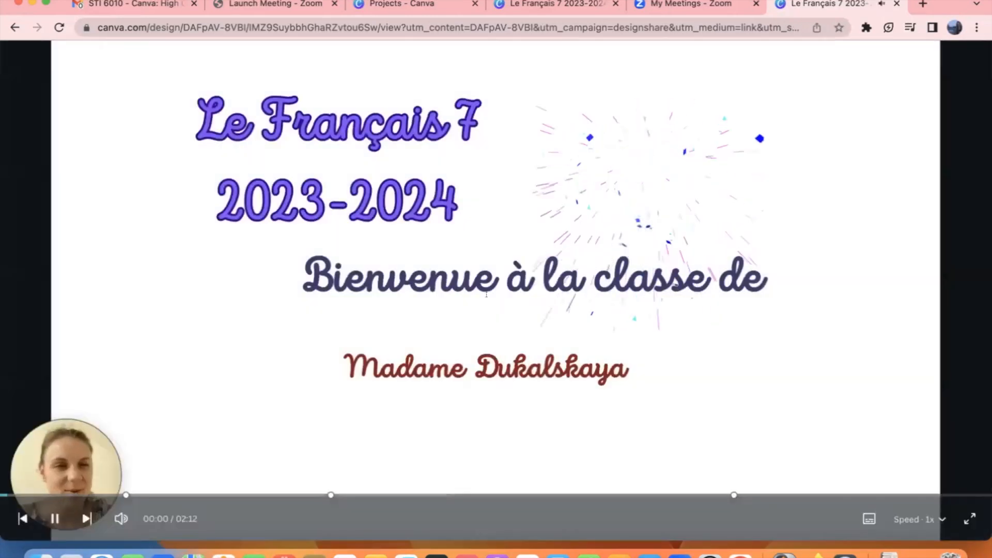
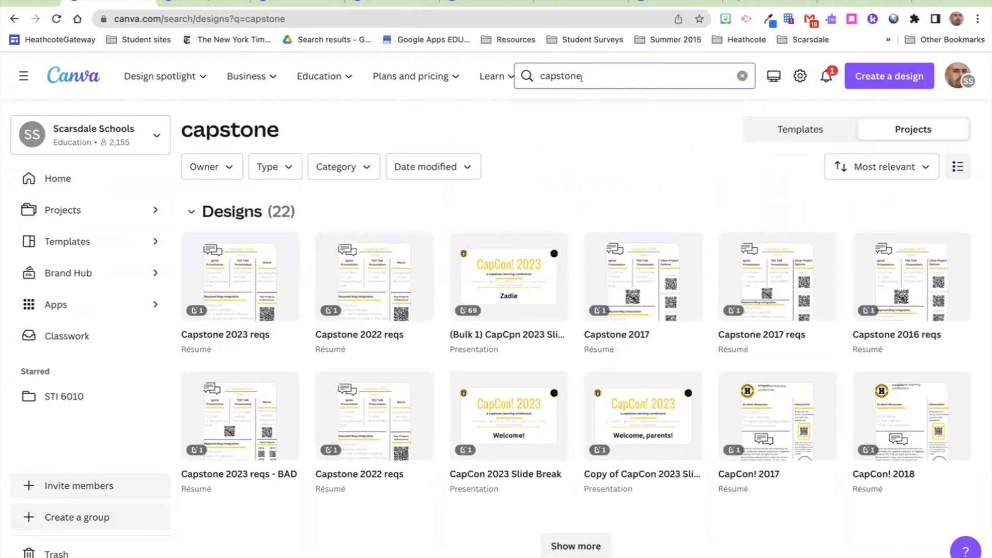
Step: Replace the 'capstone' design search with a person's first name
{"action": "key", "text": "ctrl+a"}
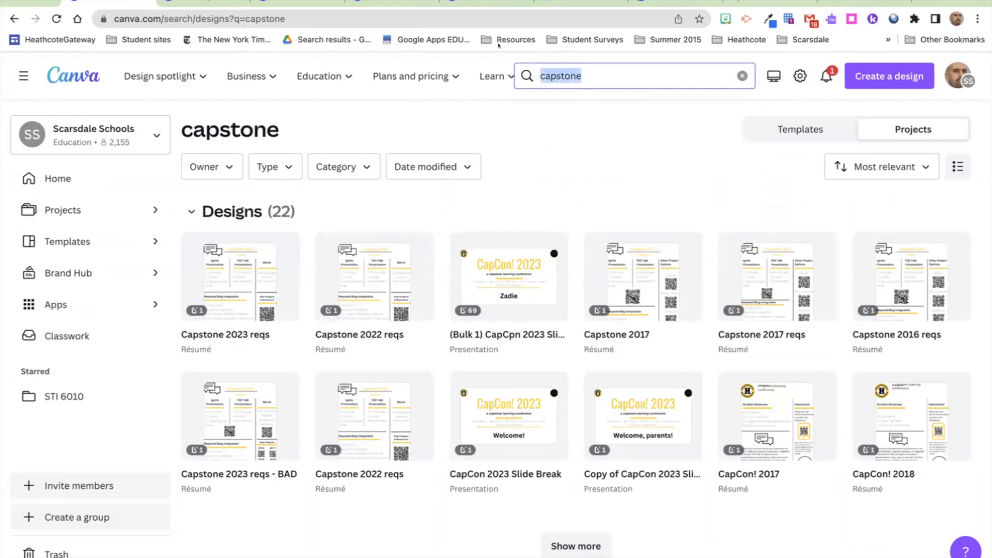
{"action": "type", "text": "chris"}
{"action": "key", "text": "Return"}
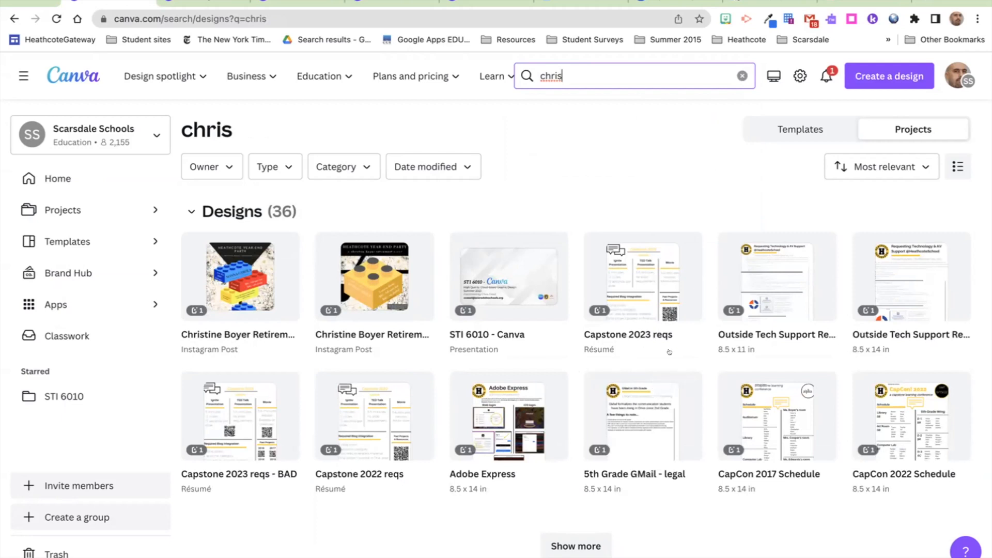
Step: Load all 36 matching designs using Show more, including Capstone résumés and CapCon files
{"action": "mouse_move", "coordinate": [669, 383]}
{"action": "scroll", "coordinate": [709, 332], "scroll_direction": "down", "scroll_amount": 1}
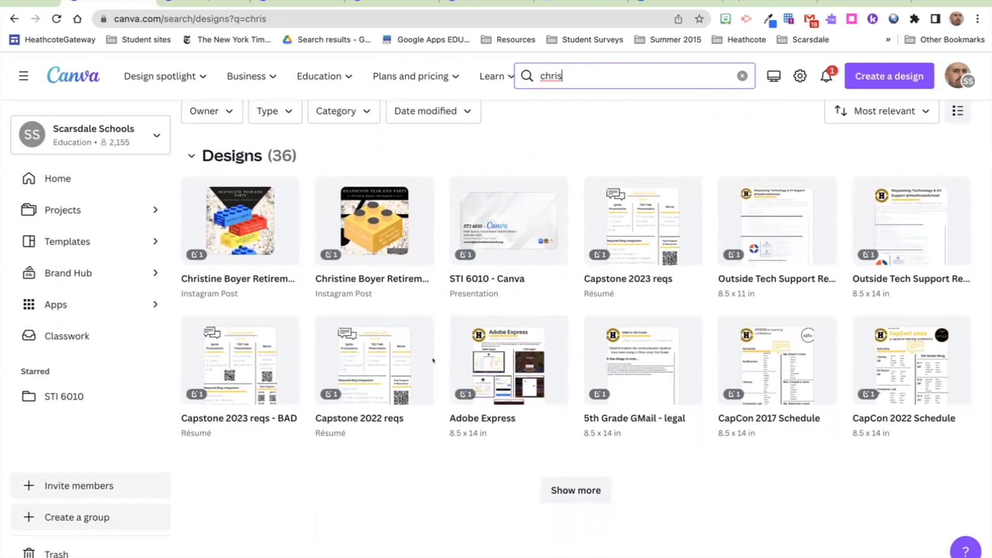
{"action": "scroll", "coordinate": [433, 360], "scroll_direction": "down", "scroll_amount": 1}
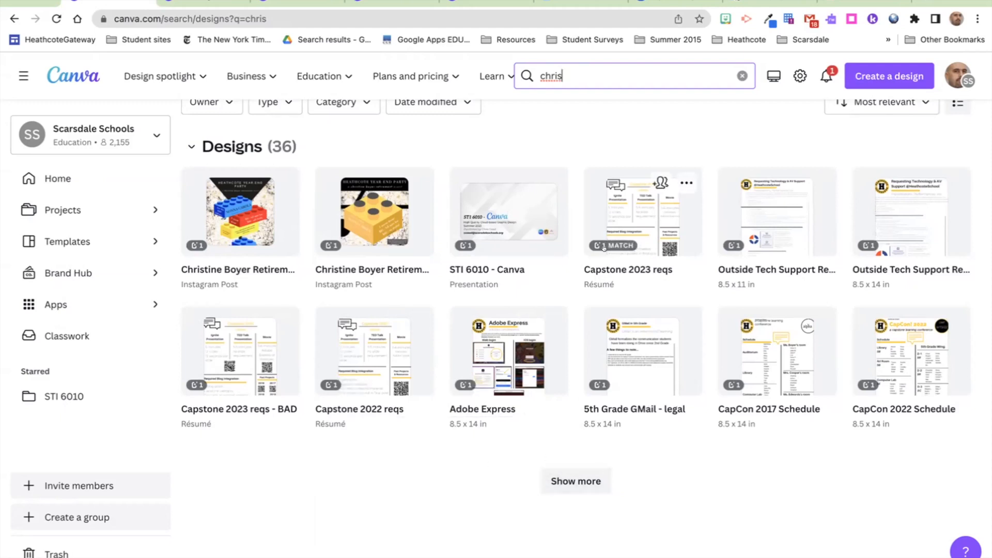
{"action": "left_click", "coordinate": [574, 480]}
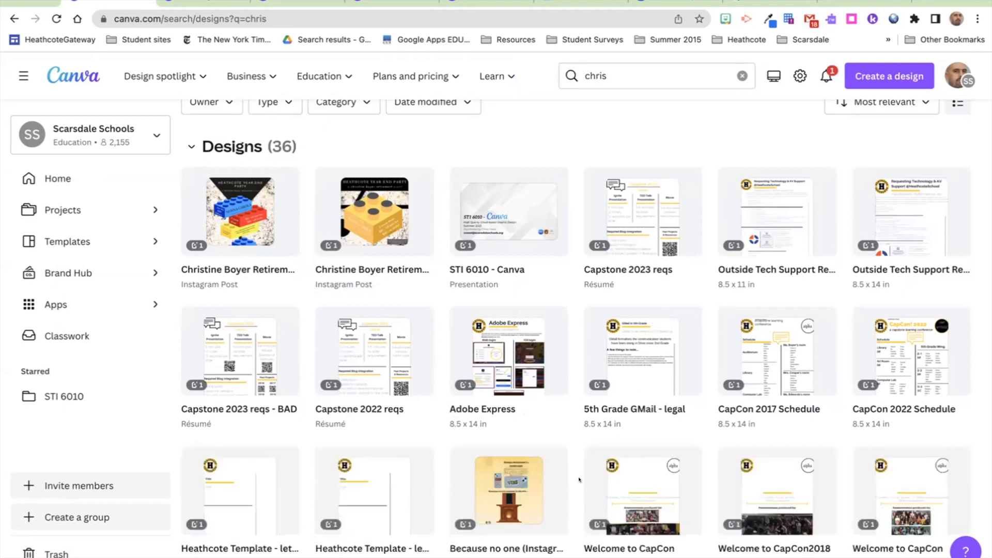
{"action": "scroll", "coordinate": [578, 479], "scroll_direction": "down", "scroll_amount": 3}
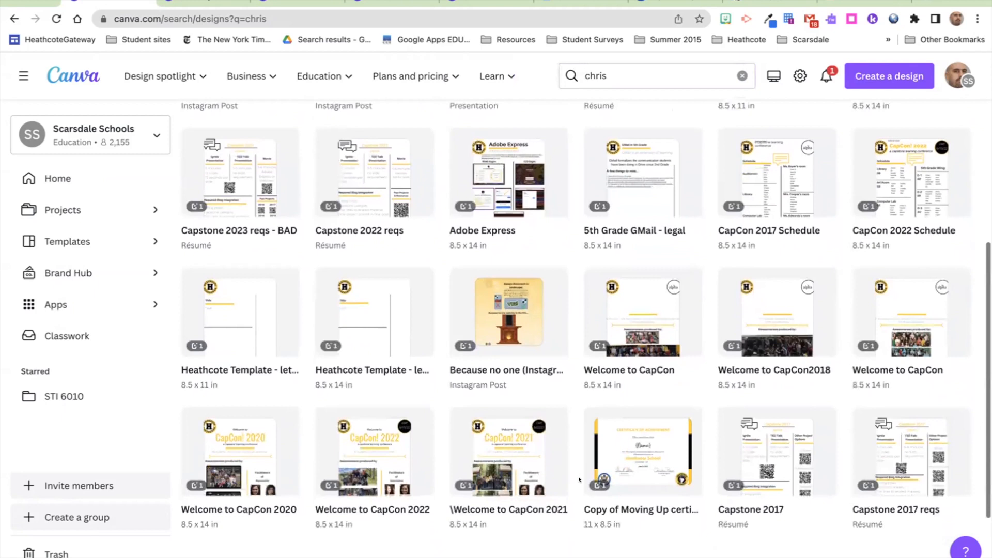
{"action": "scroll", "coordinate": [578, 480], "scroll_direction": "up", "scroll_amount": 4}
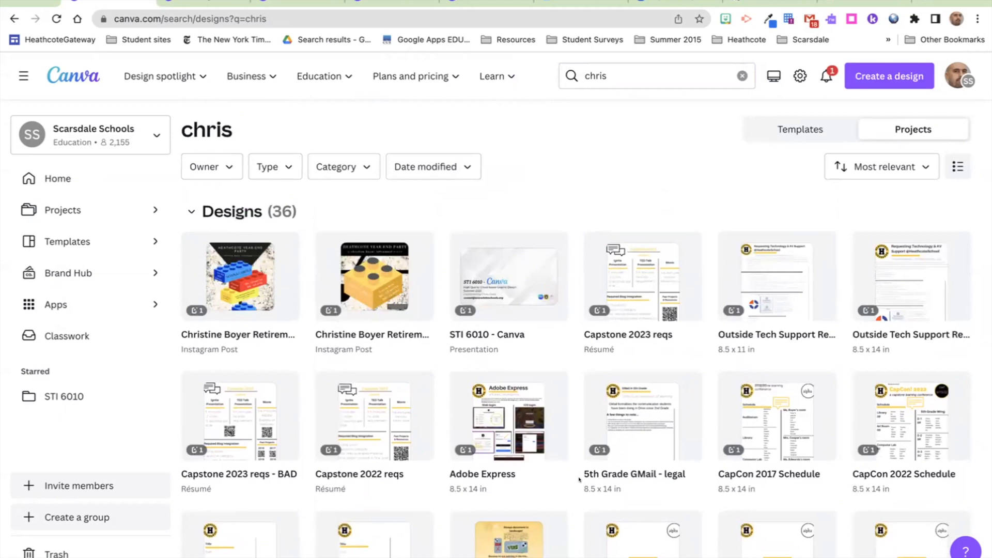
{"action": "scroll", "coordinate": [579, 480], "scroll_direction": "down", "scroll_amount": 6}
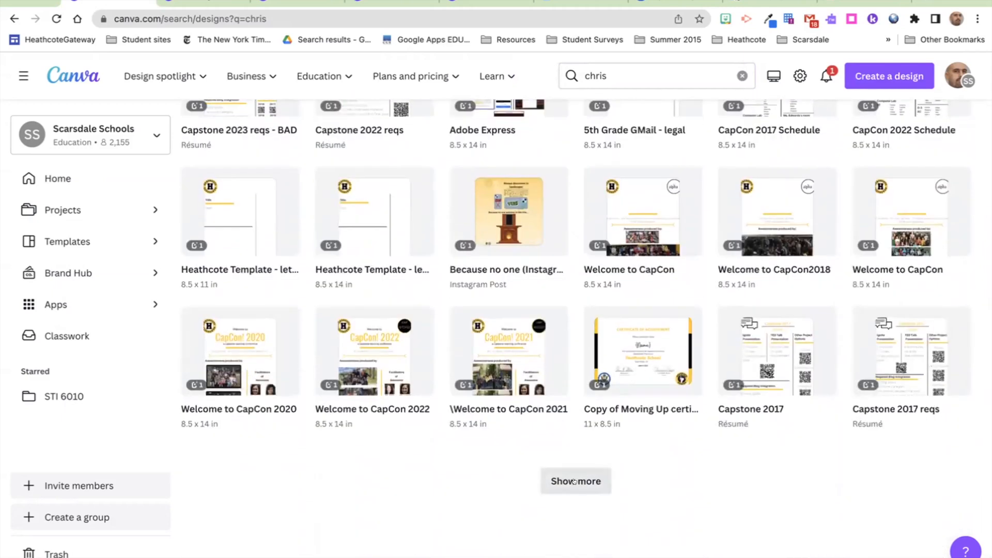
{"action": "left_click", "coordinate": [575, 481]}
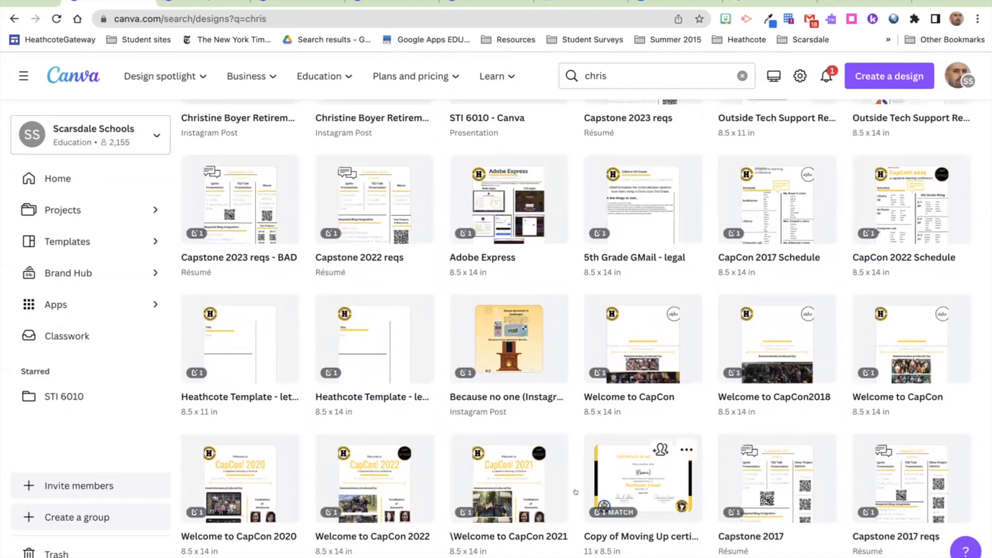
{"action": "scroll", "coordinate": [575, 491], "scroll_direction": "down", "scroll_amount": 2}
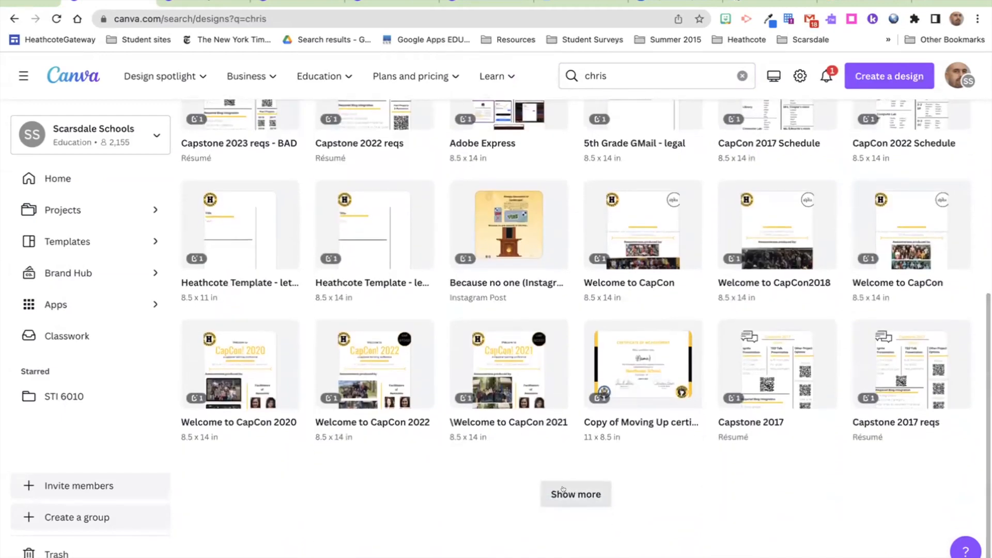
{"action": "left_click", "coordinate": [564, 496]}
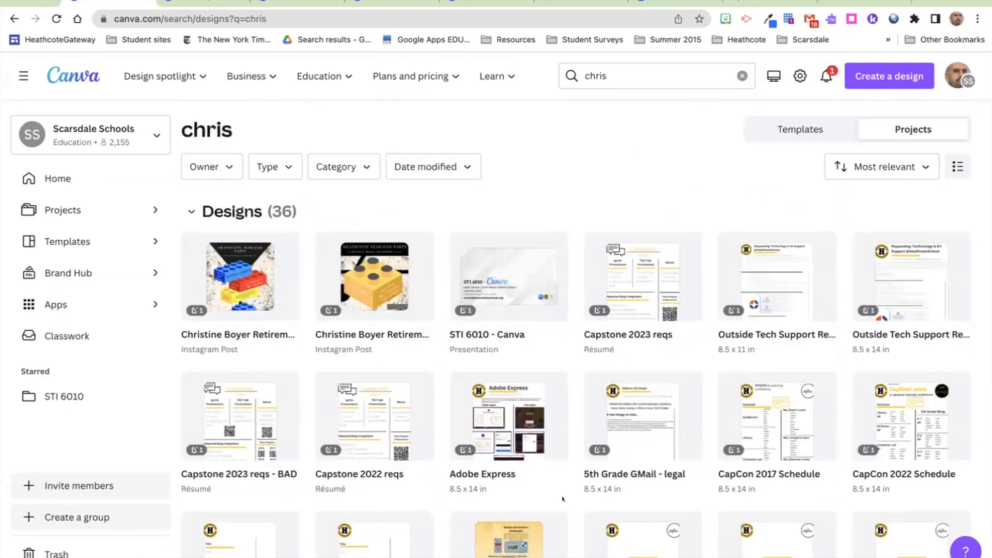
{"action": "left_click", "coordinate": [226, 166]}
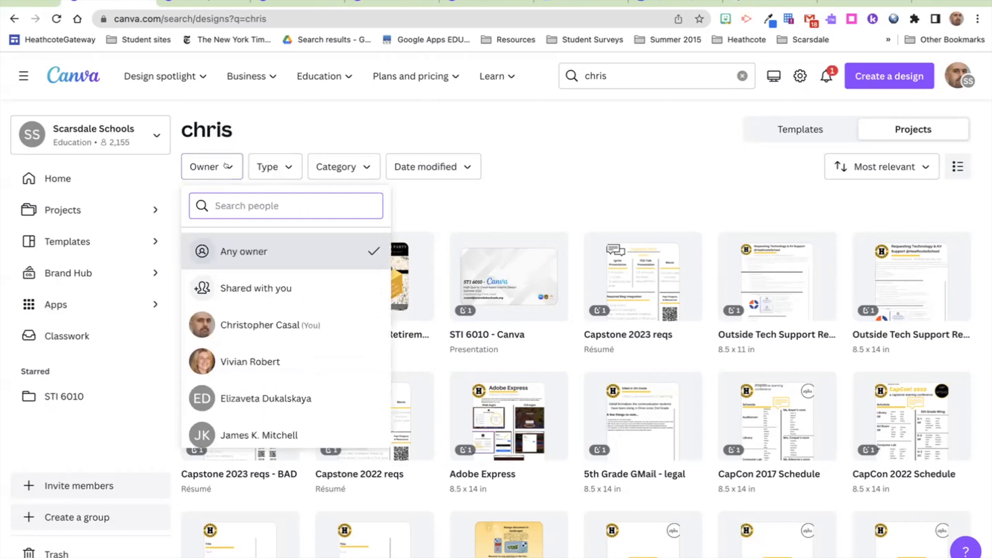
{"action": "left_click", "coordinate": [250, 165]}
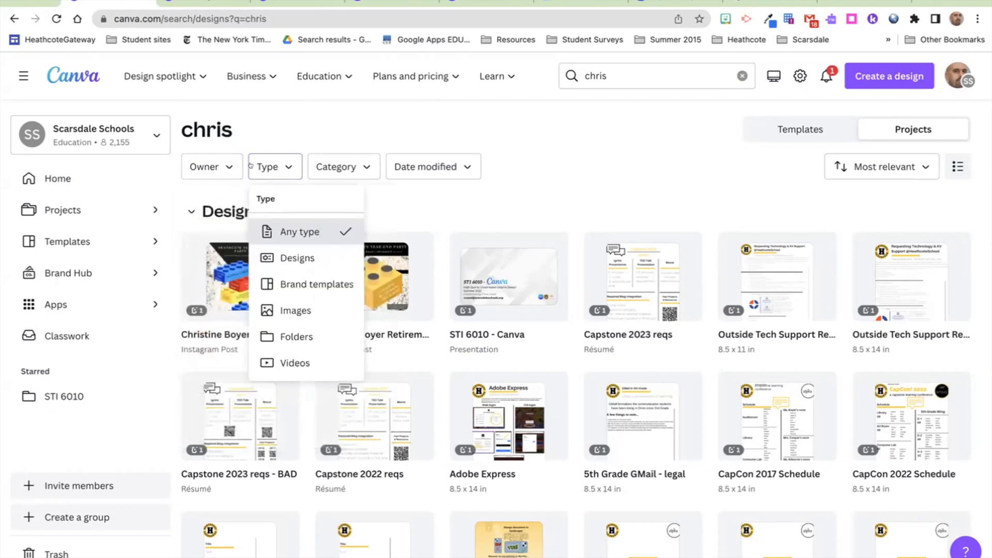
{"action": "left_click", "coordinate": [310, 165]}
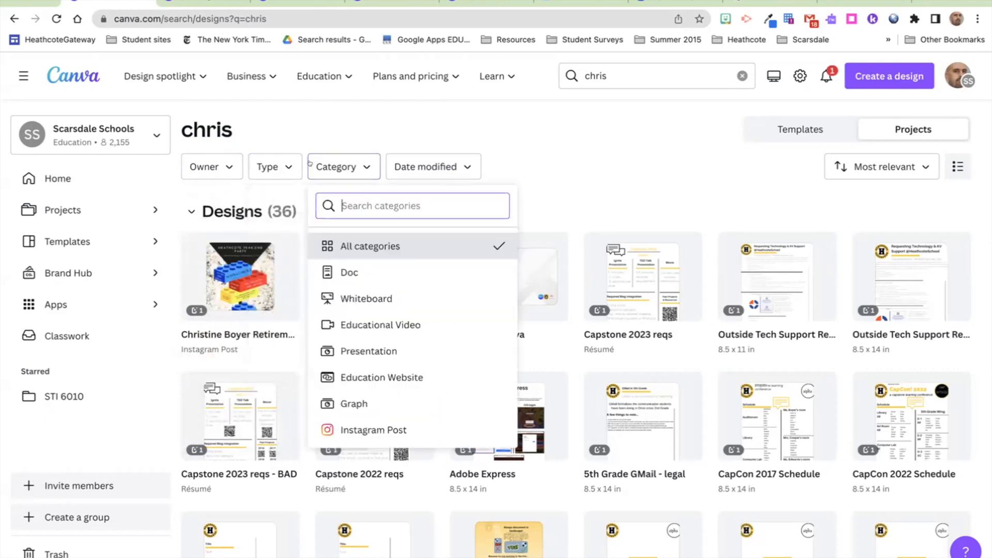
{"action": "left_click", "coordinate": [408, 164]}
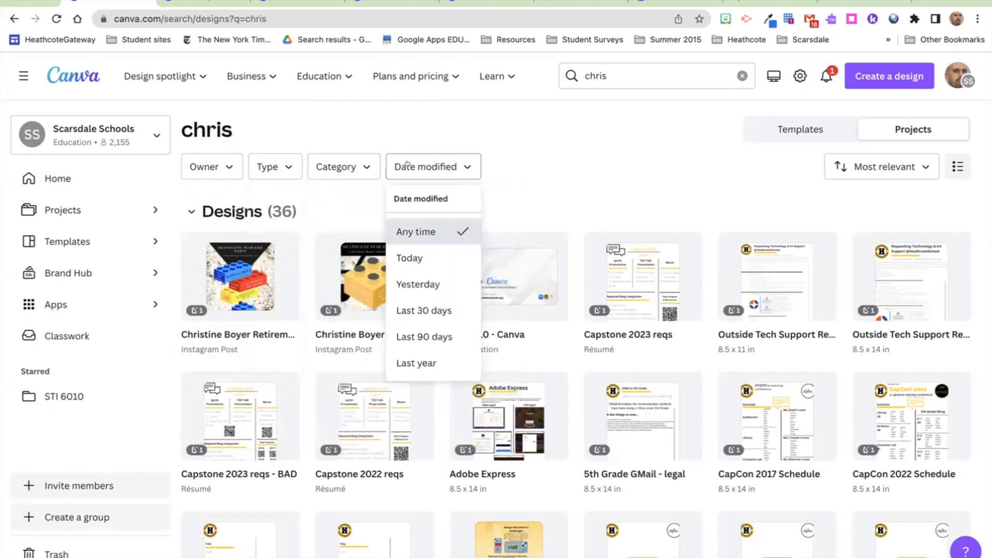
{"action": "left_click", "coordinate": [527, 174]}
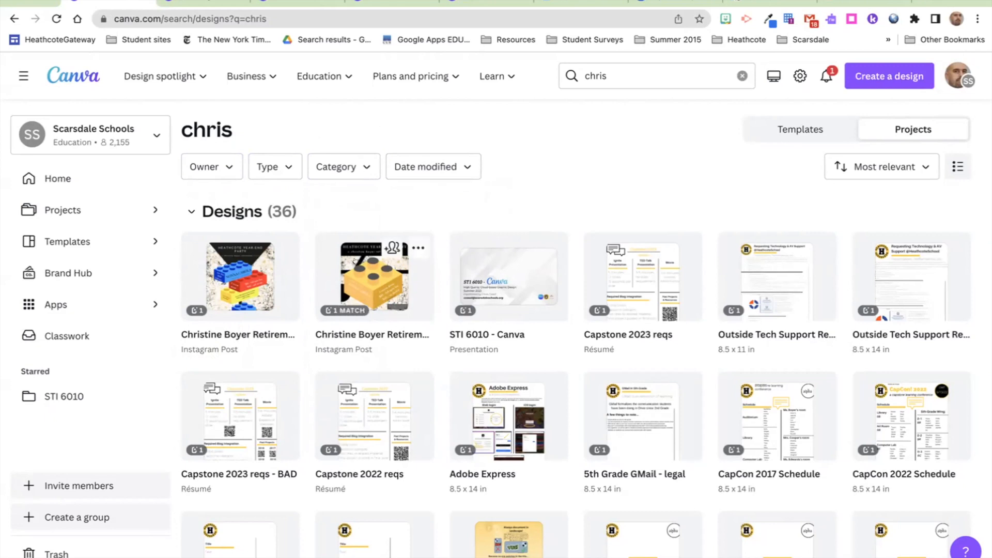
Step: Search your projects for 'resume', then switch to Canva's resume templates
{"action": "left_click", "coordinate": [612, 80]}
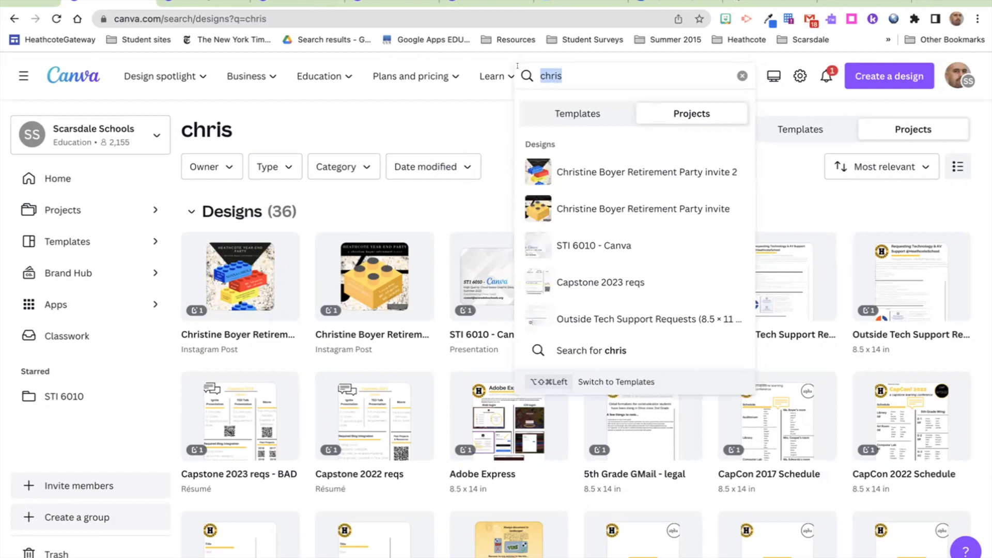
{"action": "type", "text": "resume"}
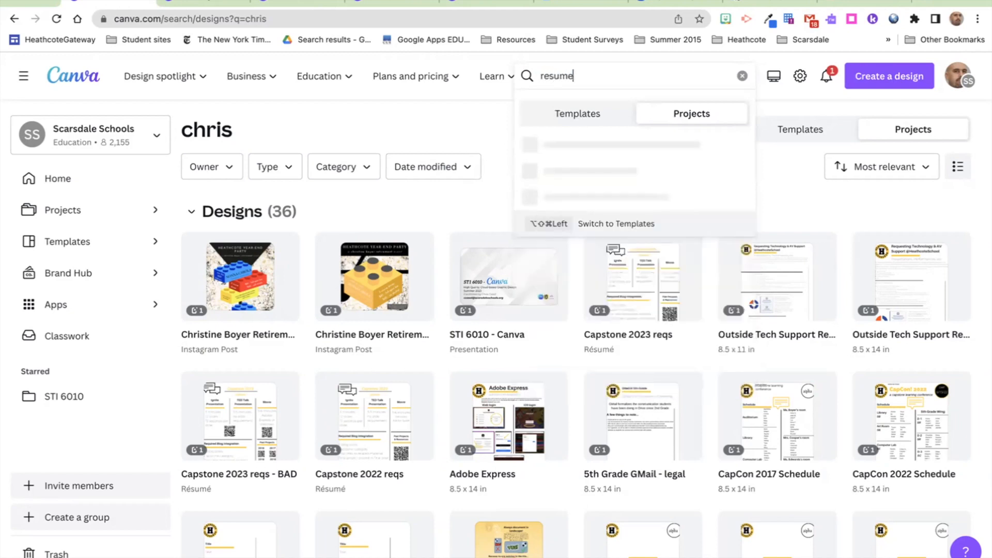
{"action": "key", "text": "Return"}
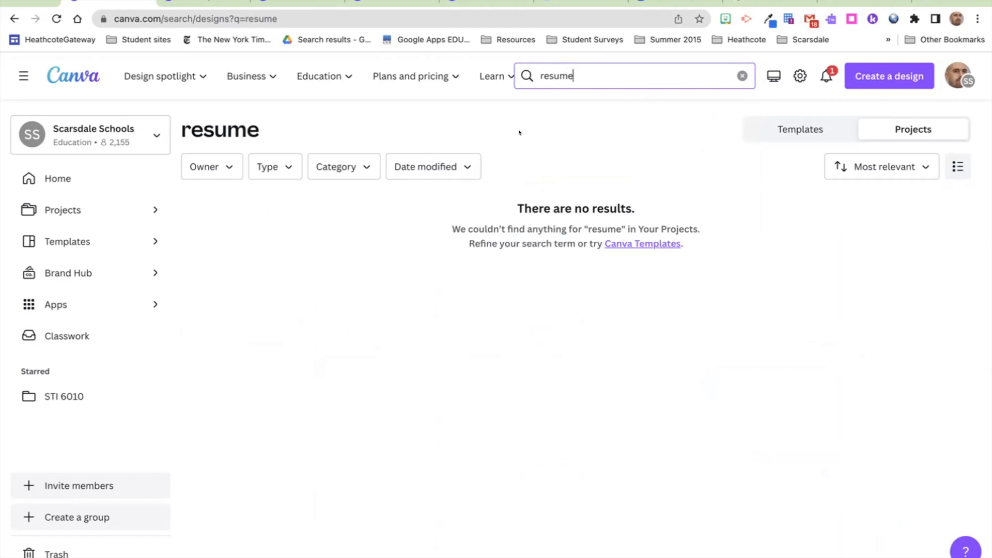
{"action": "left_click", "coordinate": [652, 247]}
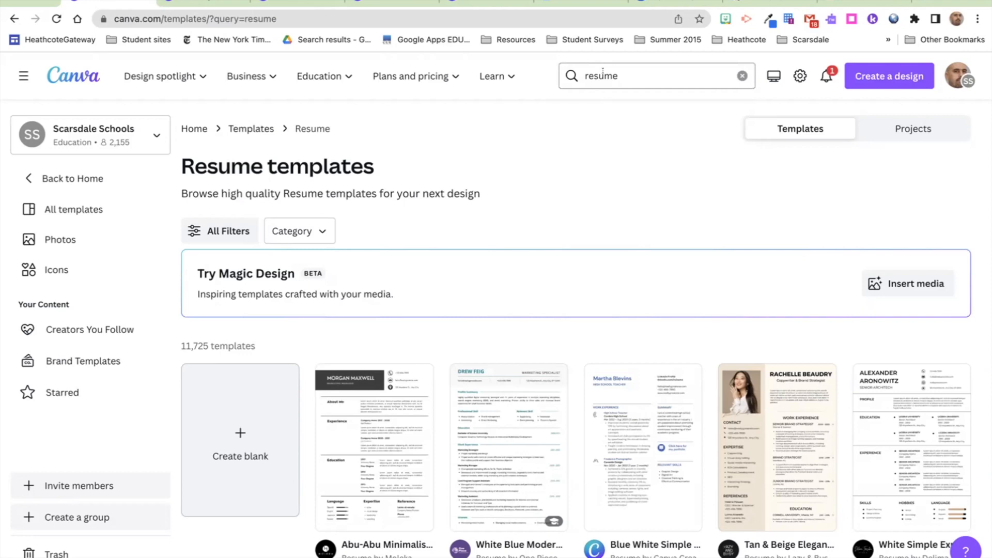
Step: Search templates for 'video' and browse the 13,223 Video template results
{"action": "scroll", "coordinate": [374, 406], "scroll_direction": "down", "scroll_amount": 1}
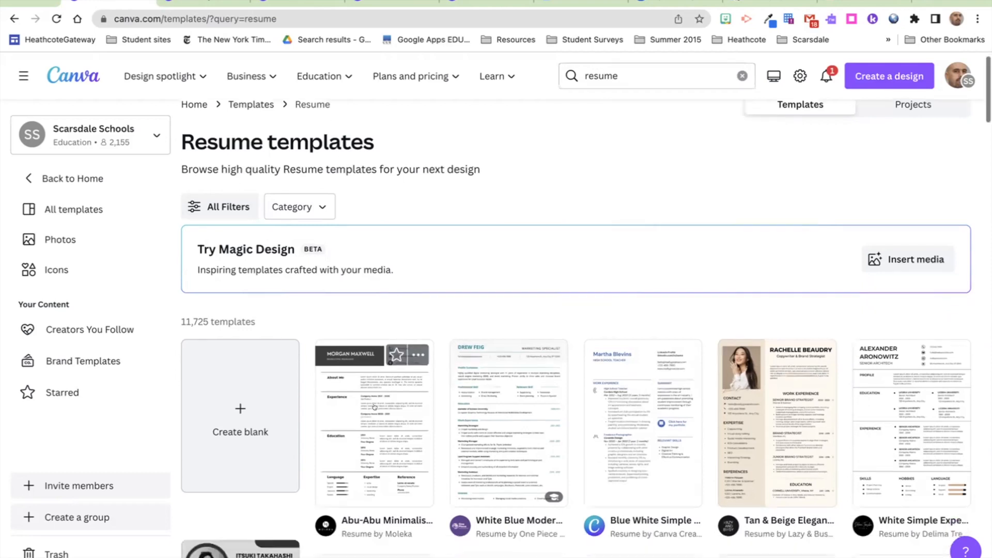
{"action": "scroll", "coordinate": [374, 407], "scroll_direction": "down", "scroll_amount": 3}
{"action": "scroll", "coordinate": [374, 407], "scroll_direction": "down", "scroll_amount": 2}
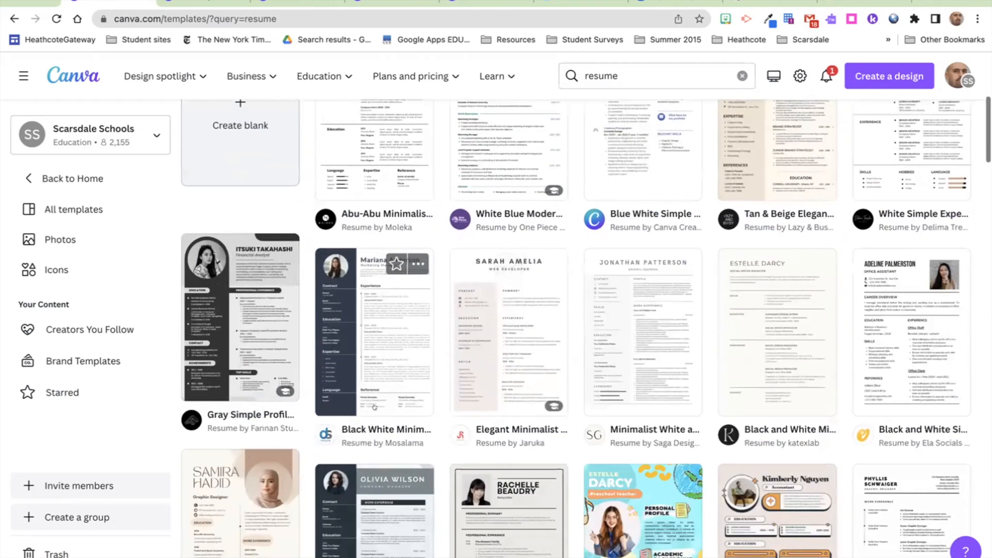
{"action": "scroll", "coordinate": [374, 406], "scroll_direction": "down", "scroll_amount": 6}
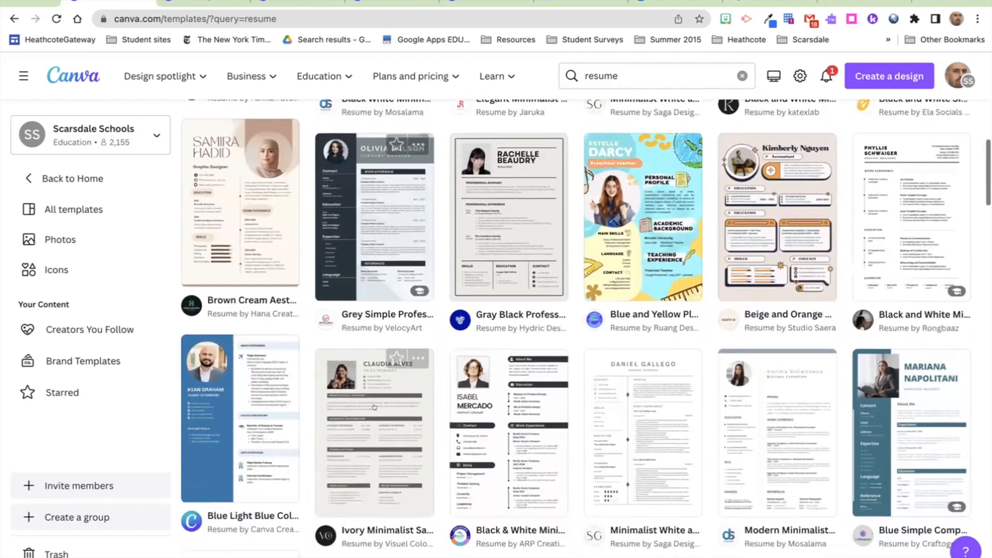
{"action": "scroll", "coordinate": [374, 407], "scroll_direction": "down", "scroll_amount": 3}
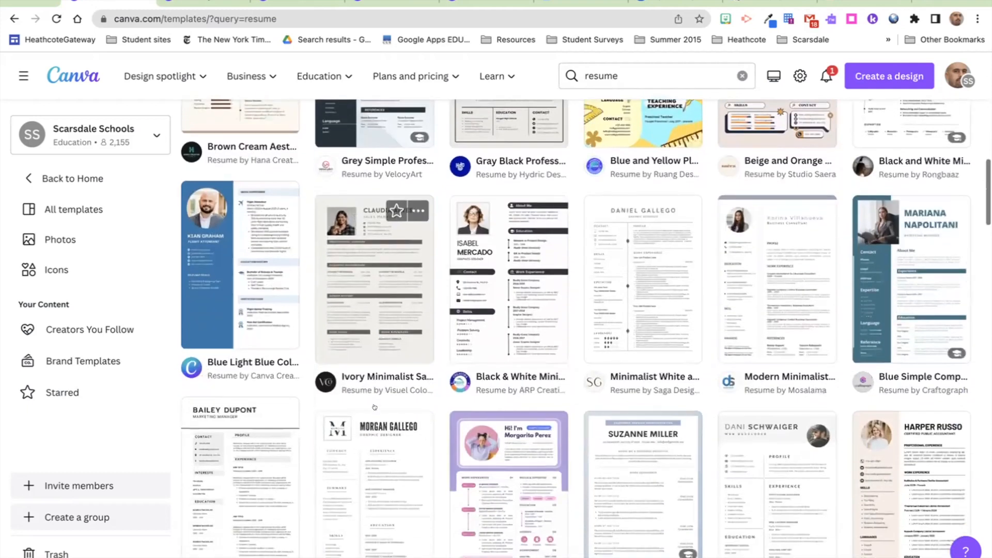
{"action": "scroll", "coordinate": [374, 406], "scroll_direction": "up", "scroll_amount": 15}
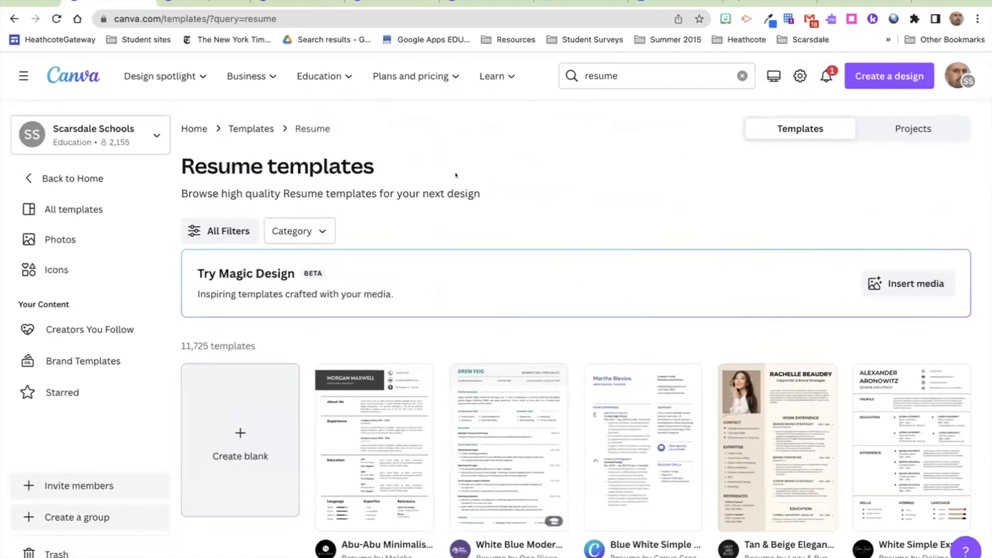
{"action": "left_click", "coordinate": [625, 68]}
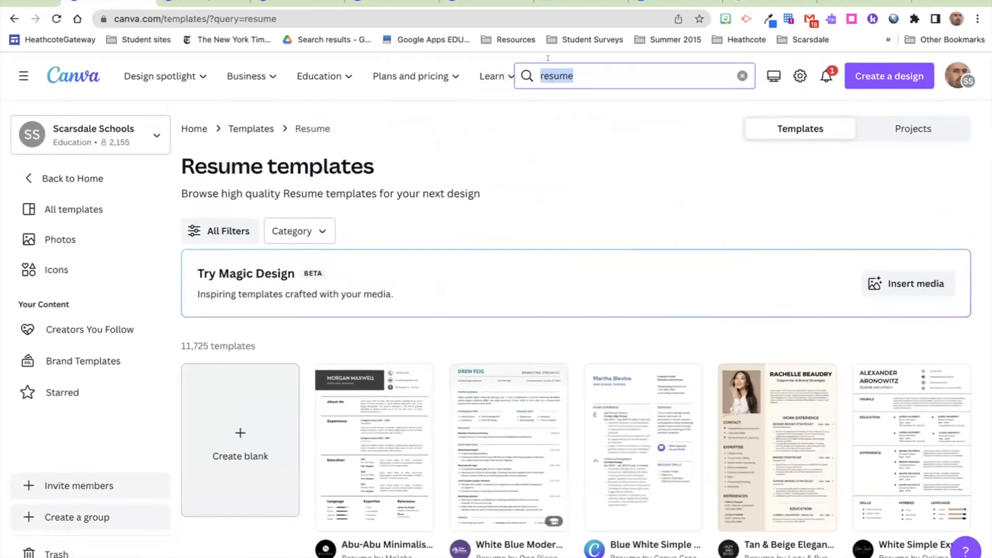
{"action": "type", "text": "video"}
{"action": "key", "text": "Return"}
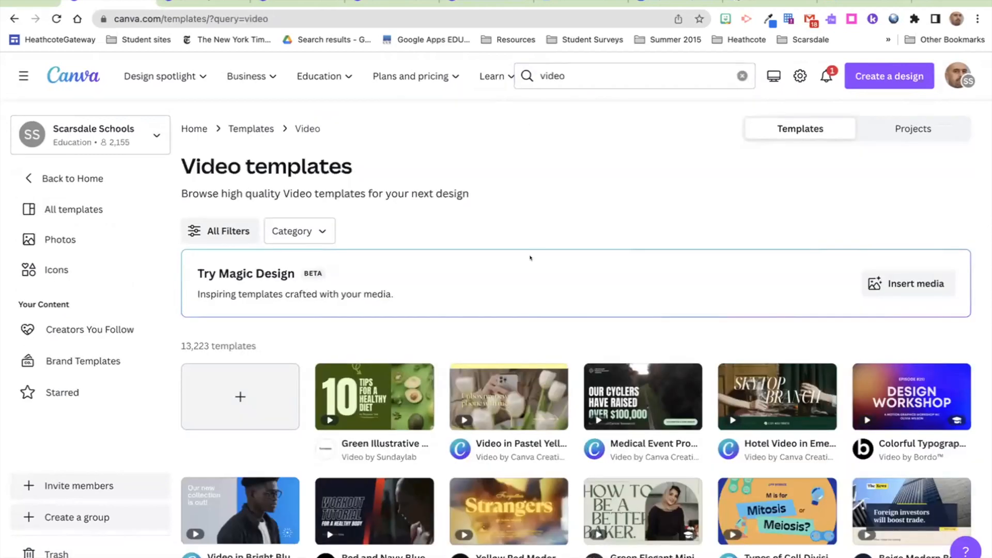
{"action": "scroll", "coordinate": [530, 258], "scroll_direction": "down", "scroll_amount": 4}
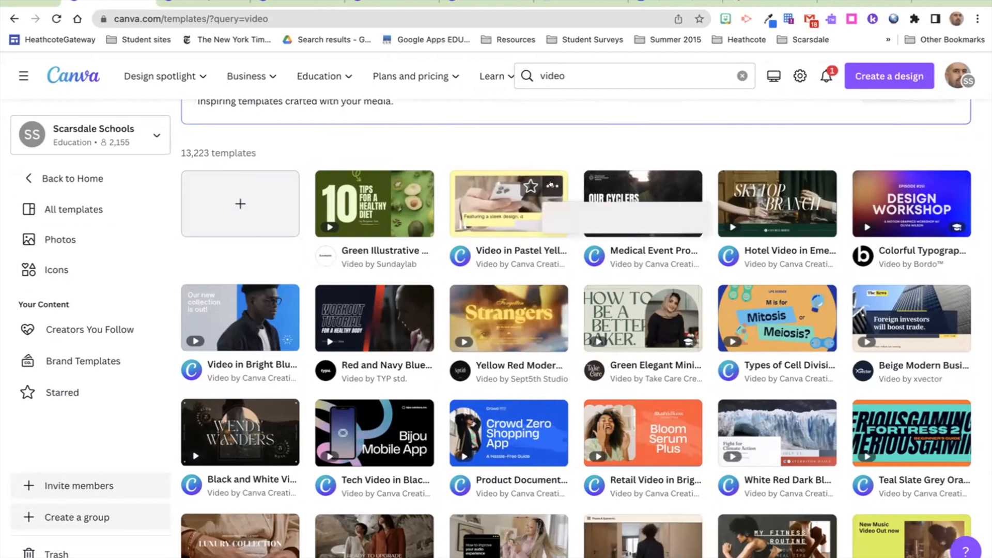
Step: Preview the Pastel Yellow Black Simple and Minimal Style template's scenes, then customize it
{"action": "left_click", "coordinate": [551, 184]}
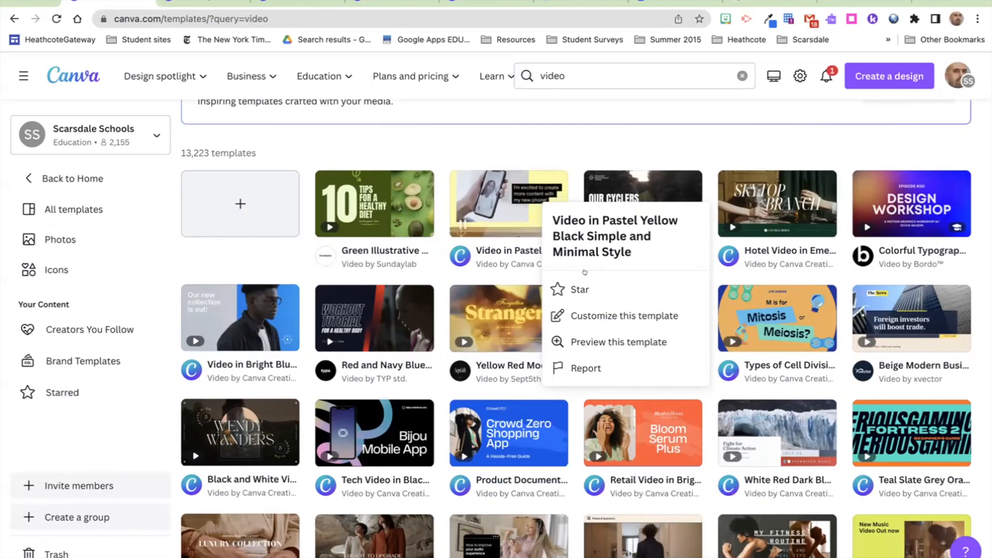
{"action": "left_click", "coordinate": [594, 335]}
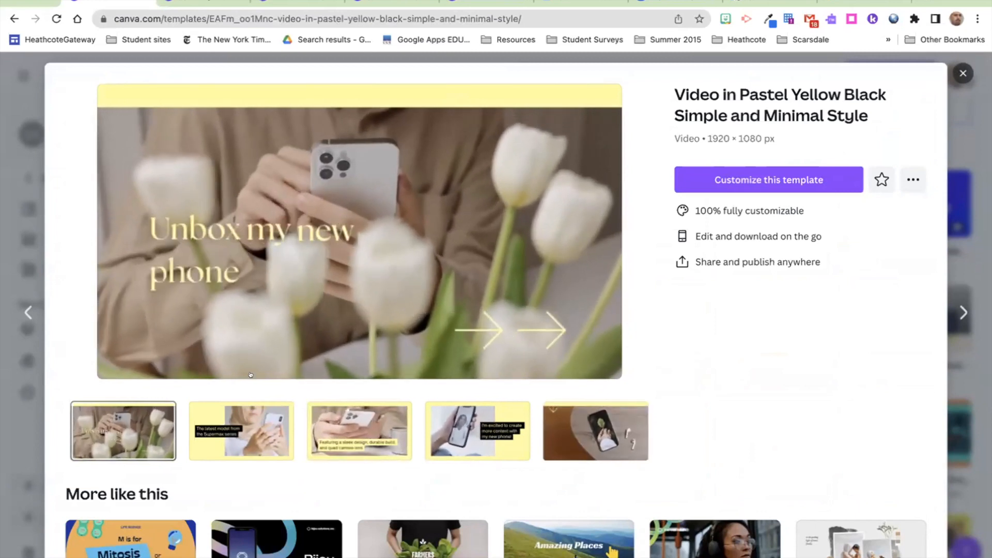
{"action": "left_click", "coordinate": [258, 417]}
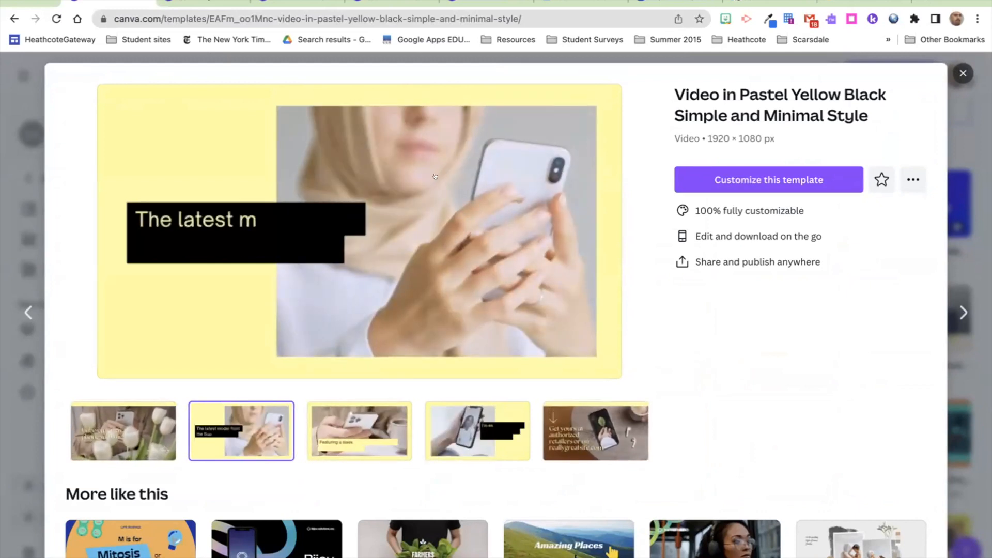
{"action": "left_click", "coordinate": [362, 439]}
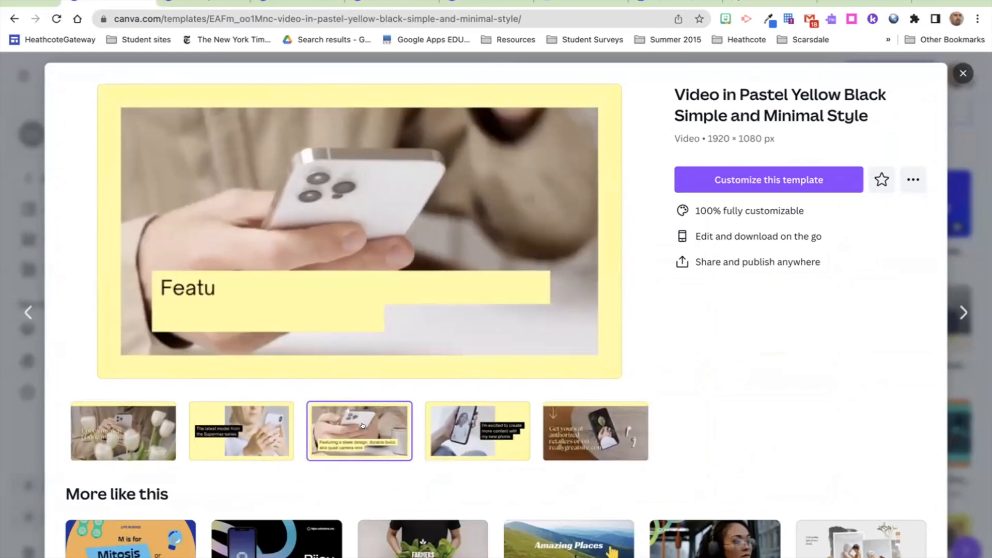
{"action": "left_click", "coordinate": [448, 431]}
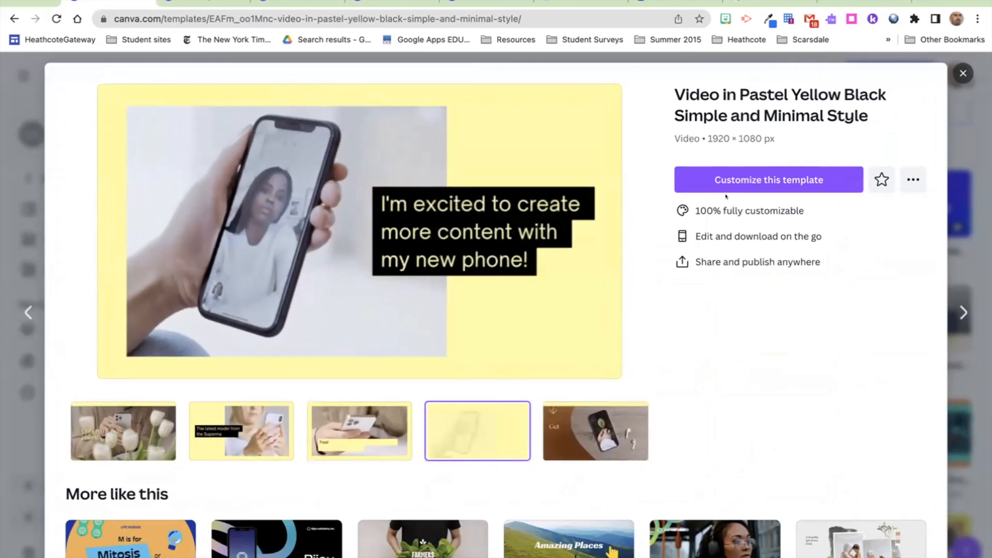
{"action": "left_click", "coordinate": [730, 179]}
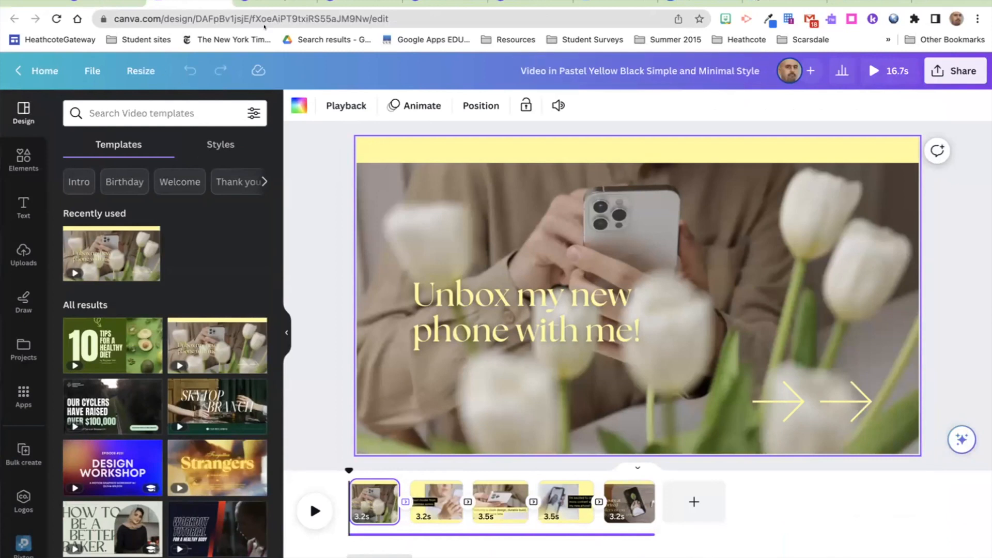
Step: Save the pastel yellow video design into the STI 6010 folder
{"action": "left_click", "coordinate": [89, 69]}
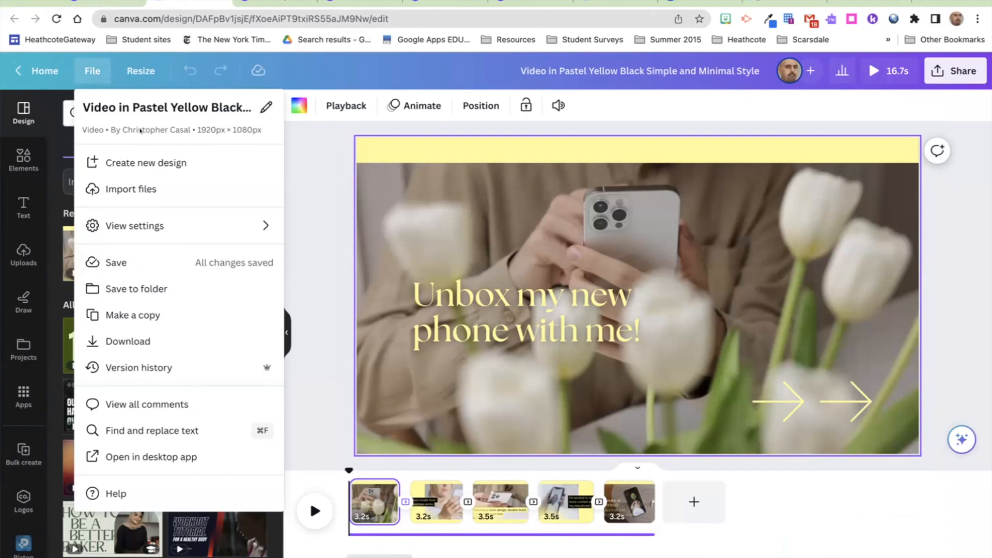
{"action": "left_click", "coordinate": [143, 288]}
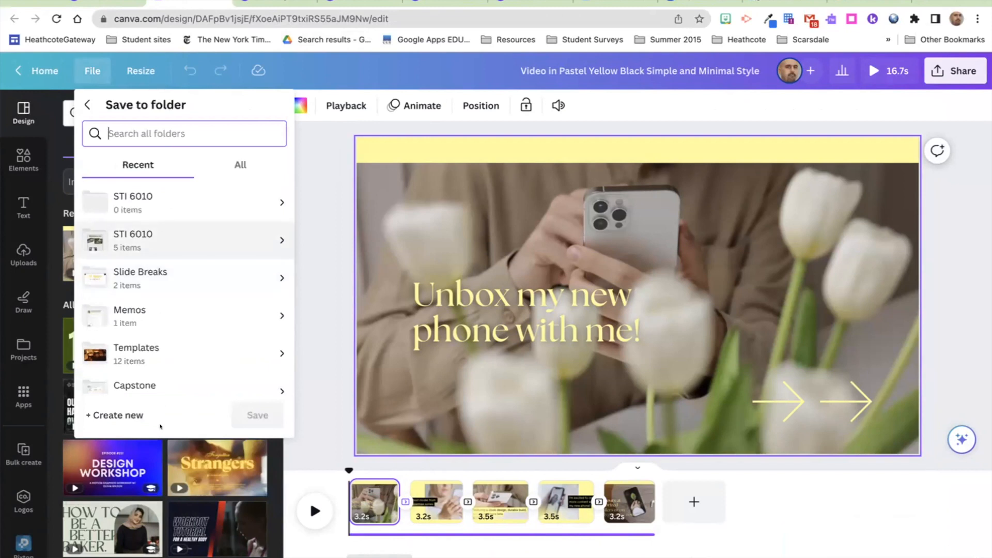
{"action": "left_click", "coordinate": [166, 236]}
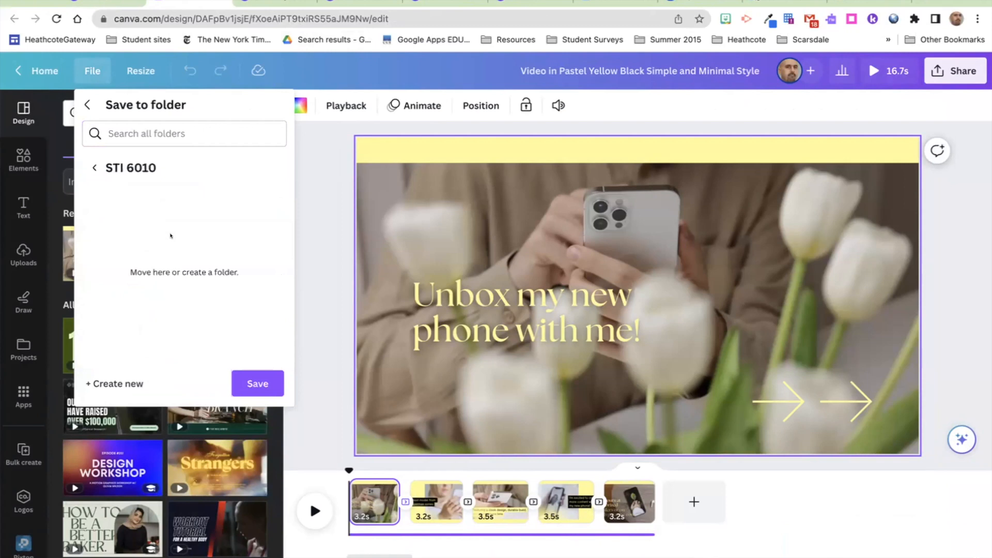
{"action": "left_click", "coordinate": [248, 385]}
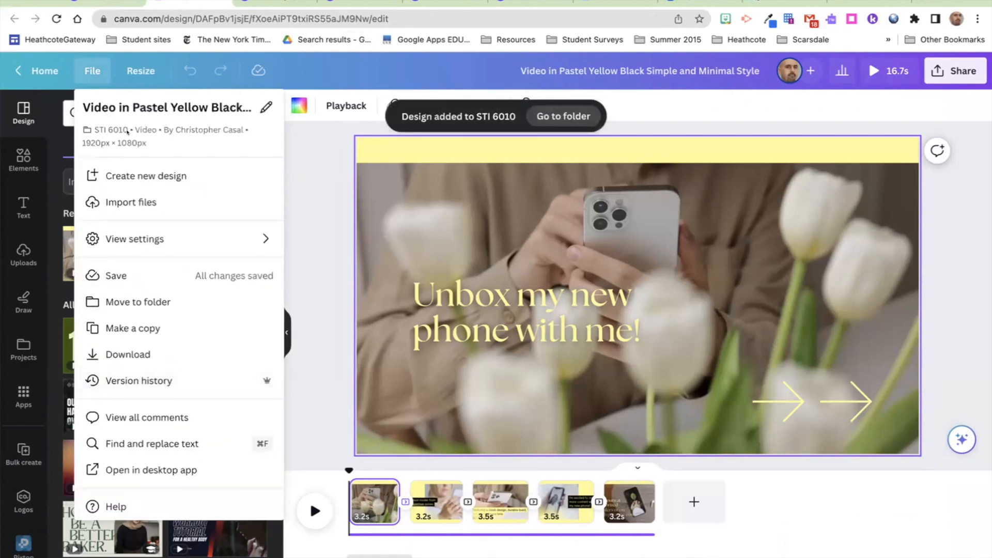
{"action": "left_click", "coordinate": [306, 193]}
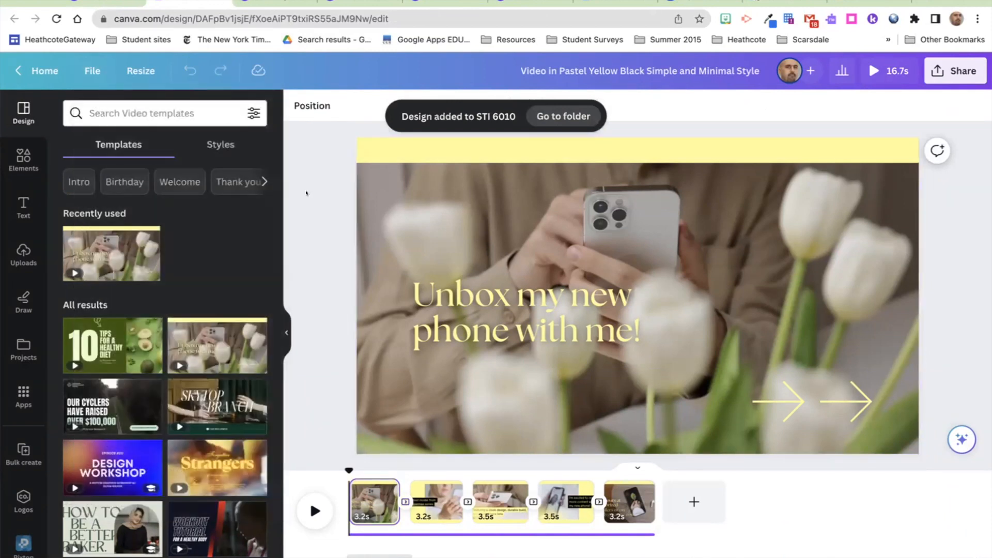
Step: Replace the opening title 'Unbox my new phone with me!' with 'Welcome to my STI'
{"action": "left_click", "coordinate": [437, 291]}
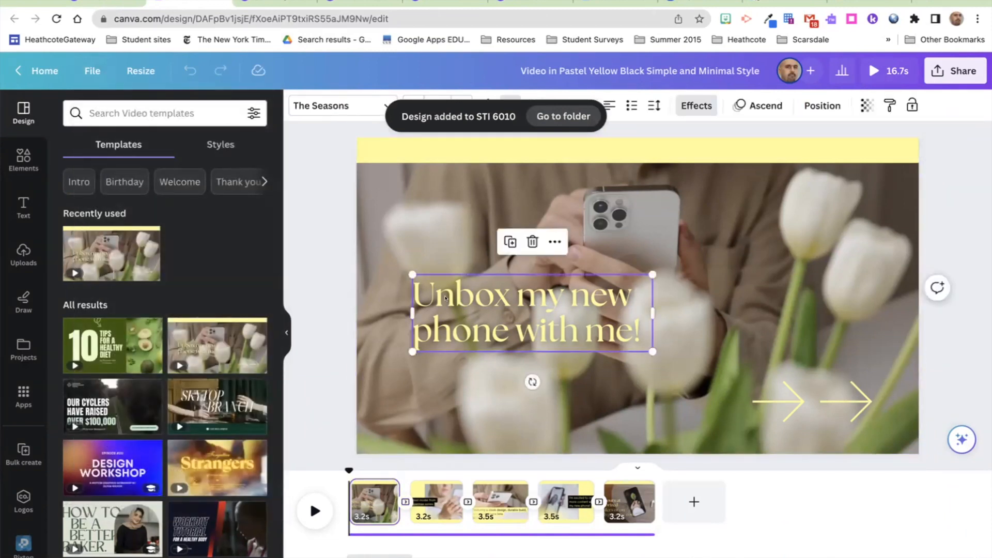
{"action": "left_click", "coordinate": [445, 298]}
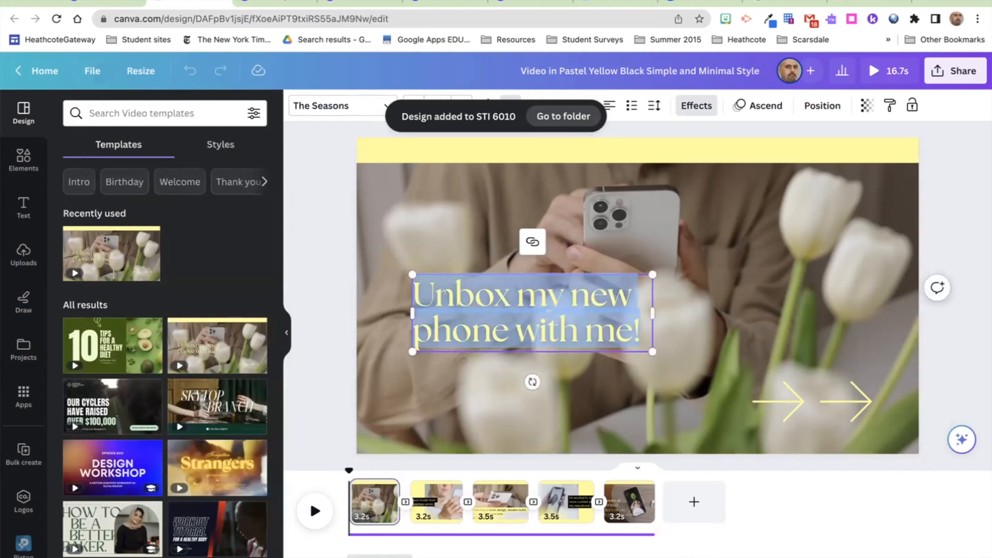
{"action": "type", "text": "Welcome"}
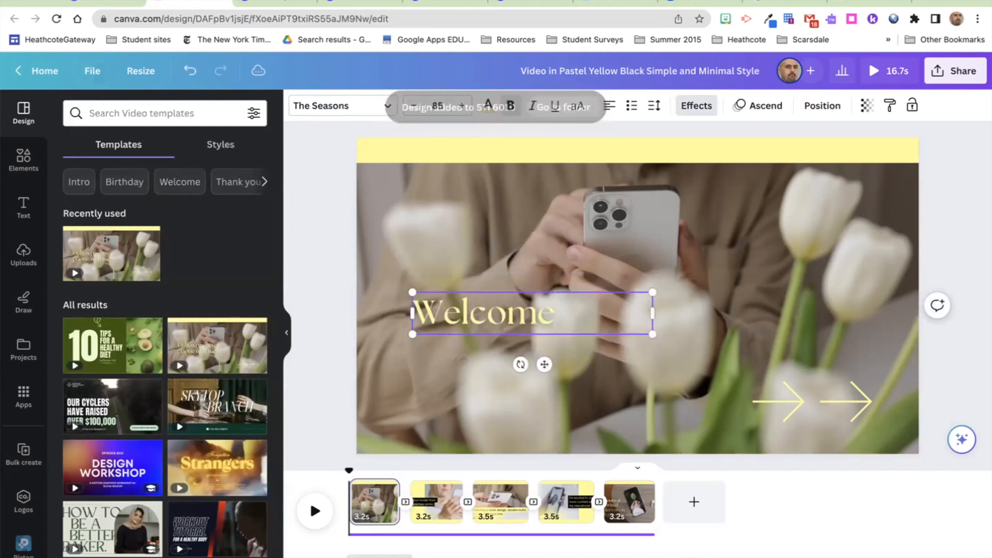
{"action": "type", "text": " to my STI"}
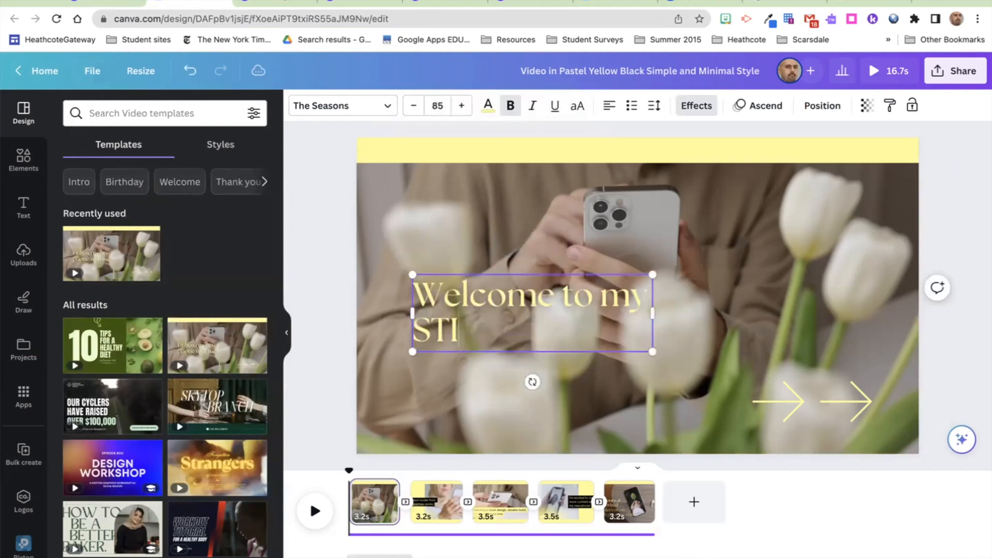
{"action": "left_click", "coordinate": [475, 238]}
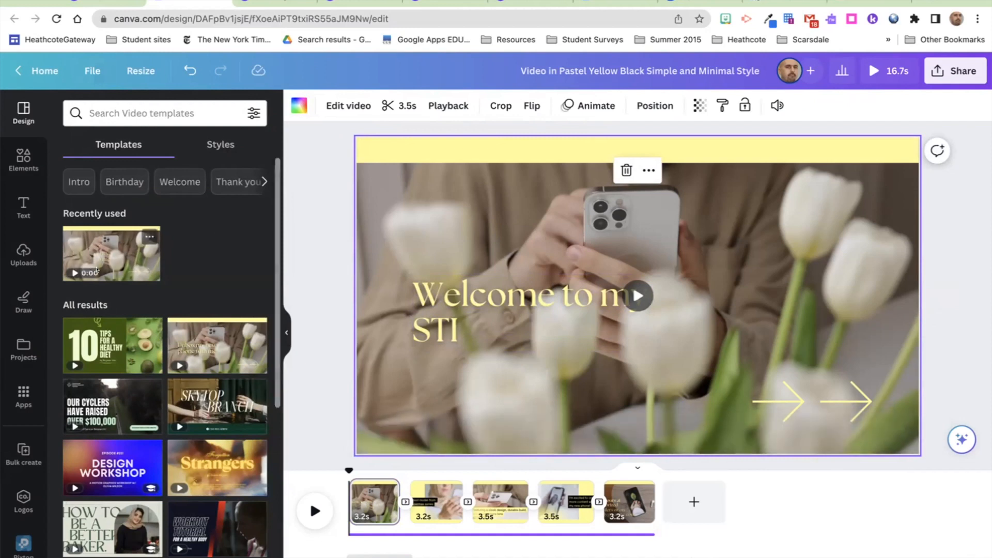
Step: Add the 28.3s uploaded webcam clip to the first scene, making the video 41.5s
{"action": "left_click", "coordinate": [22, 254]}
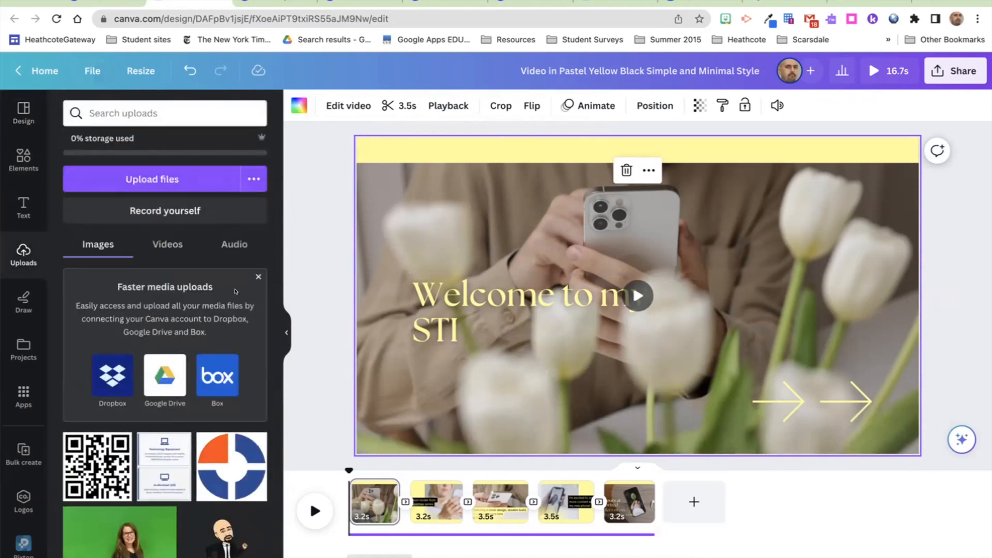
{"action": "left_click", "coordinate": [258, 276]}
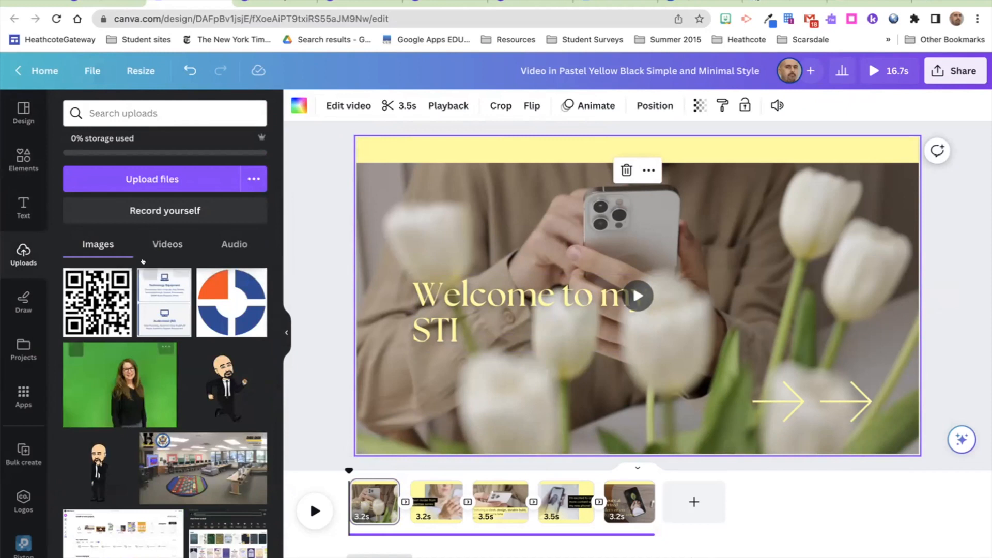
{"action": "left_click", "coordinate": [153, 239]}
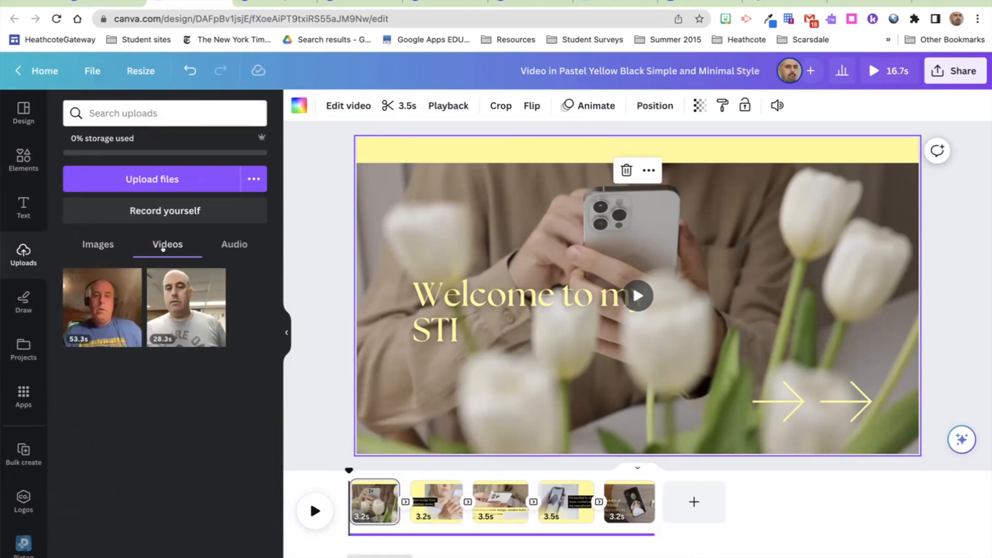
{"action": "left_click", "coordinate": [228, 243]}
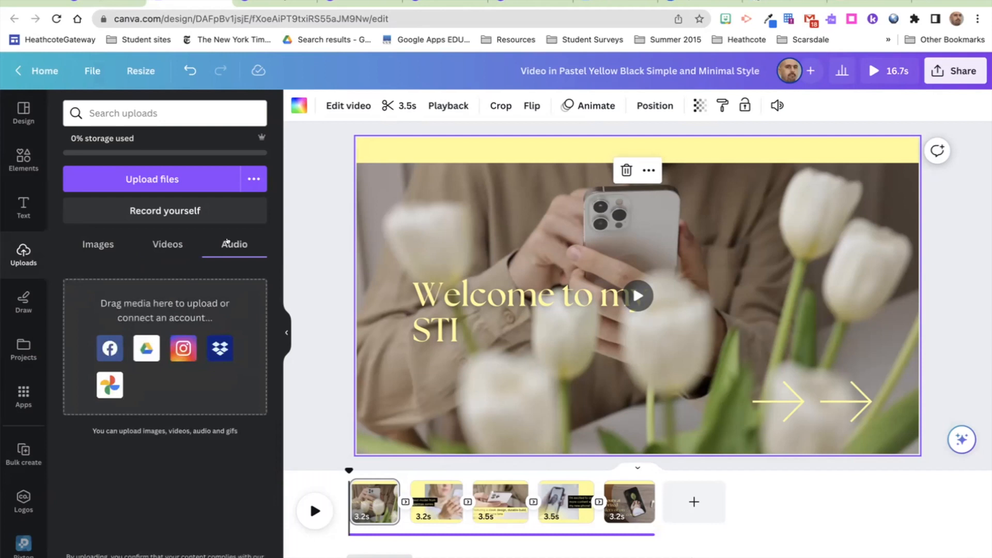
{"action": "left_click", "coordinate": [172, 245]}
{"action": "left_click", "coordinate": [99, 241]}
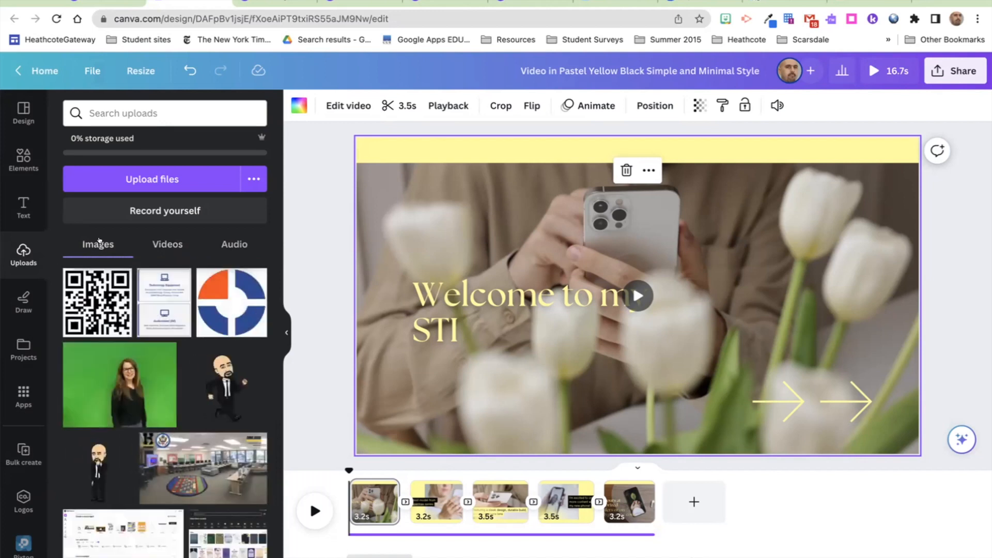
{"action": "left_click", "coordinate": [156, 241]}
{"action": "mouse_move", "coordinate": [121, 288]}
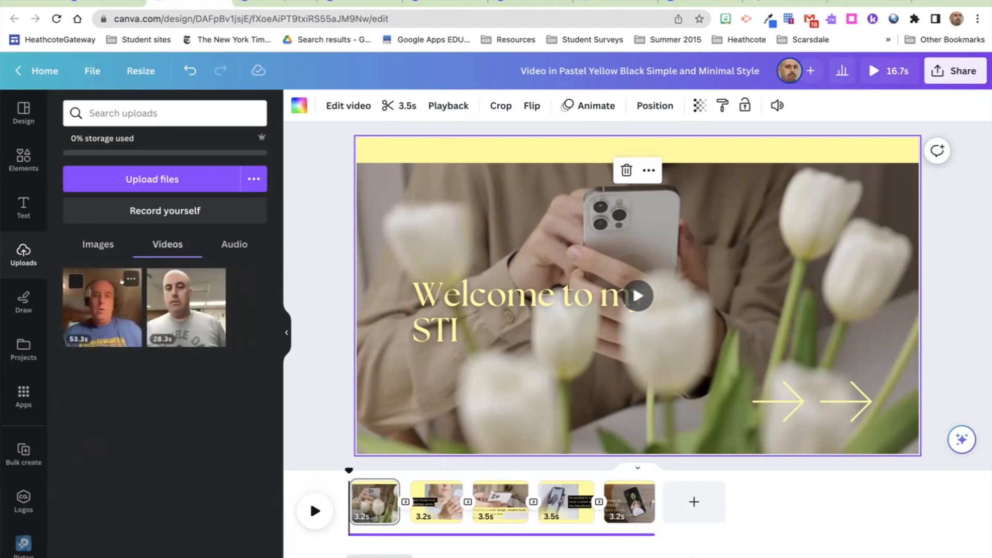
{"action": "left_click", "coordinate": [185, 301]}
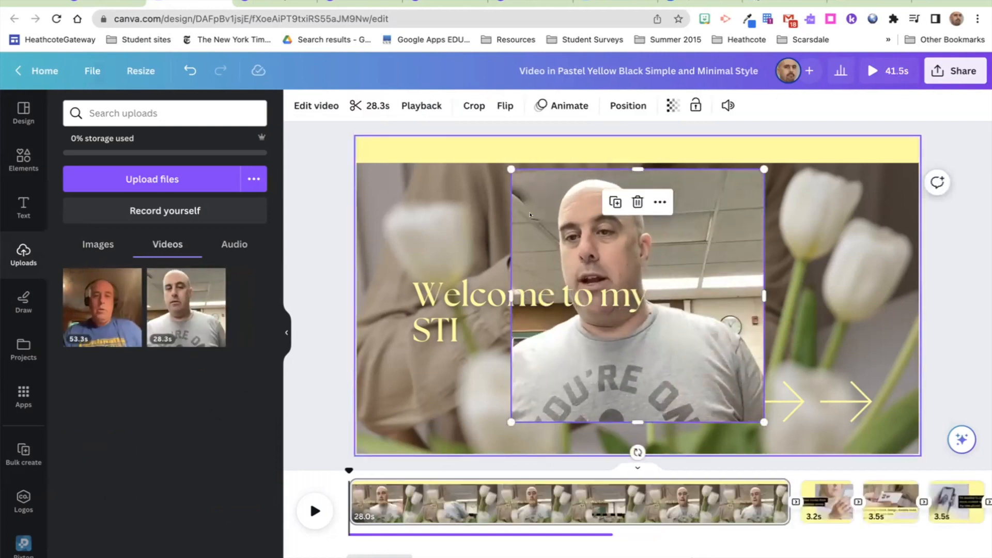
Step: Pause the webcam clip and delete the tulip background video
{"action": "mouse_move", "coordinate": [603, 396]}
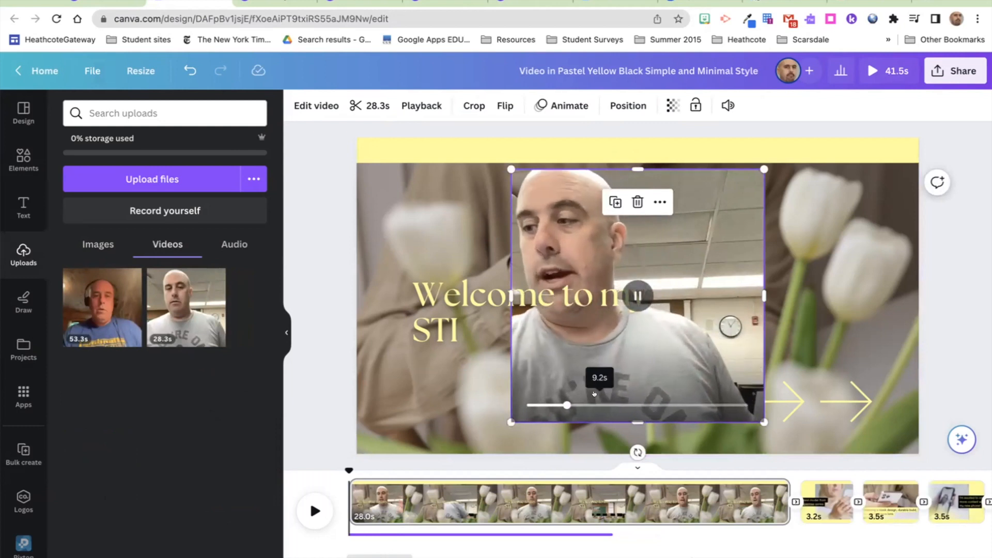
{"action": "left_click", "coordinate": [628, 295]}
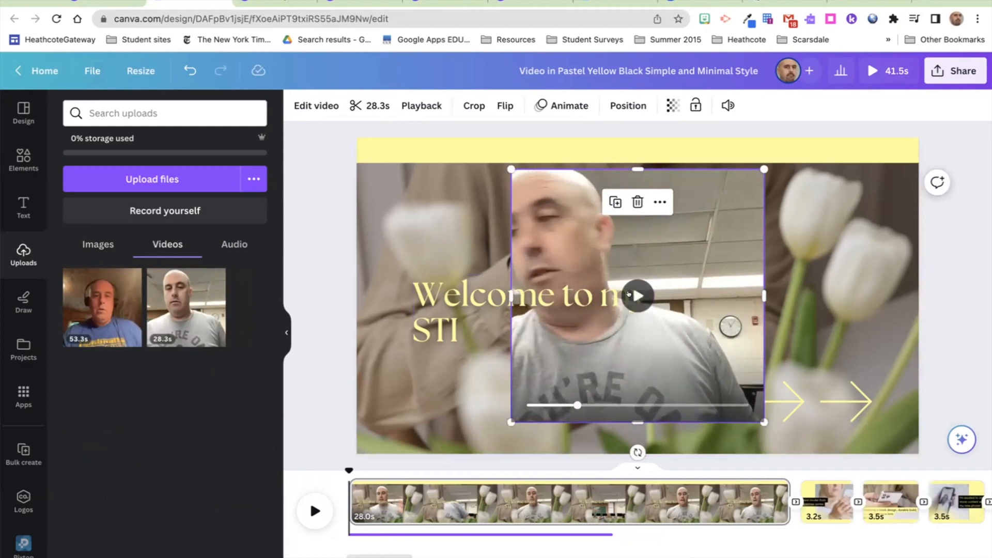
{"action": "left_click", "coordinate": [464, 204]}
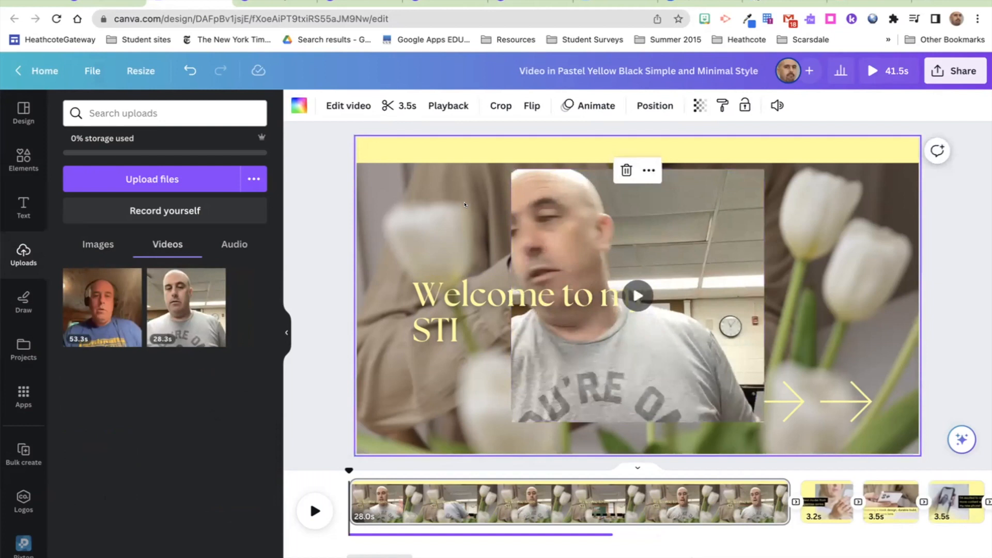
{"action": "key", "text": "Delete"}
Step: Stretch the webcam clip to fill the opening scene's width and height
{"action": "left_click_drag", "start_coordinate": [537, 195], "coordinate": [404, 185]}
{"action": "left_click_drag", "start_coordinate": [721, 280], "coordinate": [867, 303]}
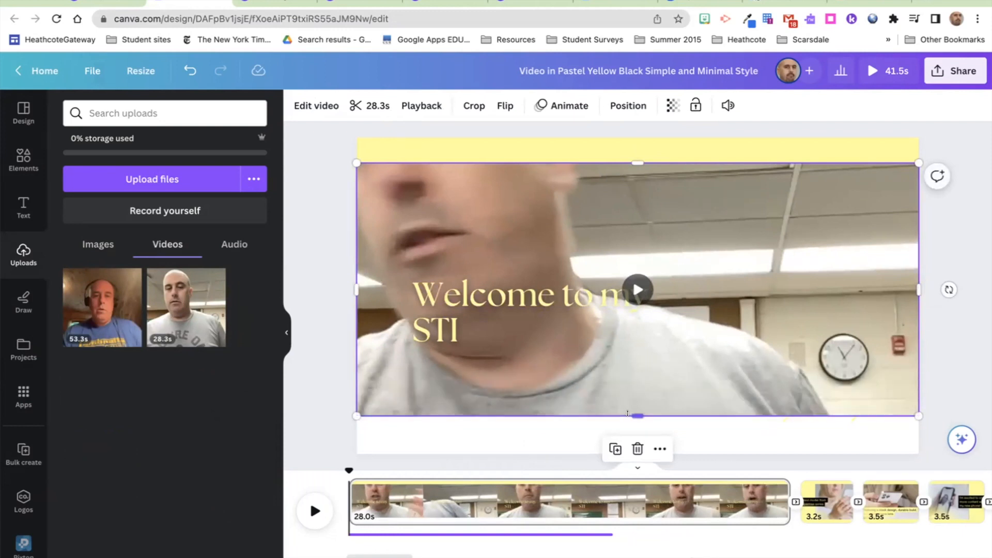
{"action": "left_click_drag", "start_coordinate": [636, 417], "coordinate": [637, 454]}
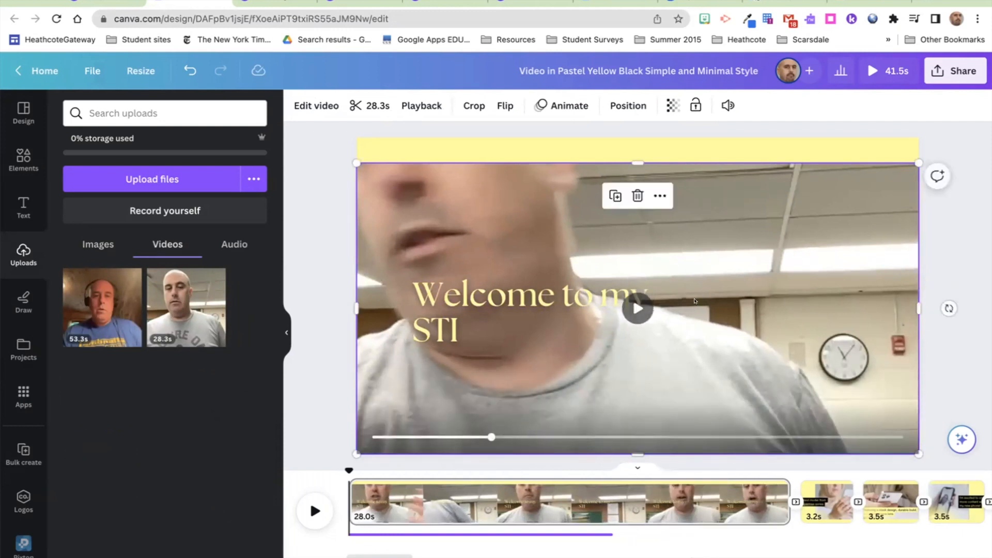
Step: Crop the webcam clip, shifting the footage down so the speaker's face shows
{"action": "double_click", "coordinate": [715, 288]}
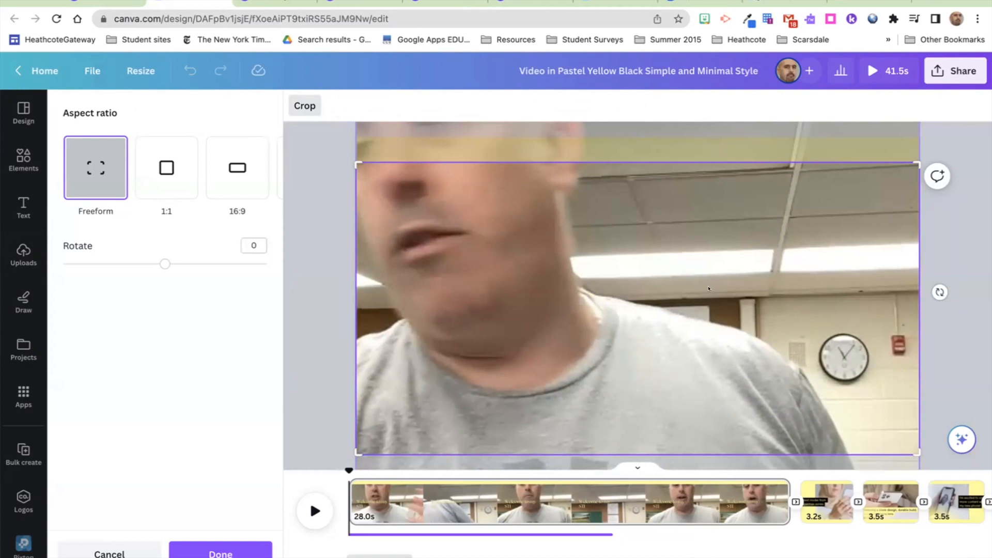
{"action": "left_click_drag", "start_coordinate": [686, 291], "coordinate": [695, 383]}
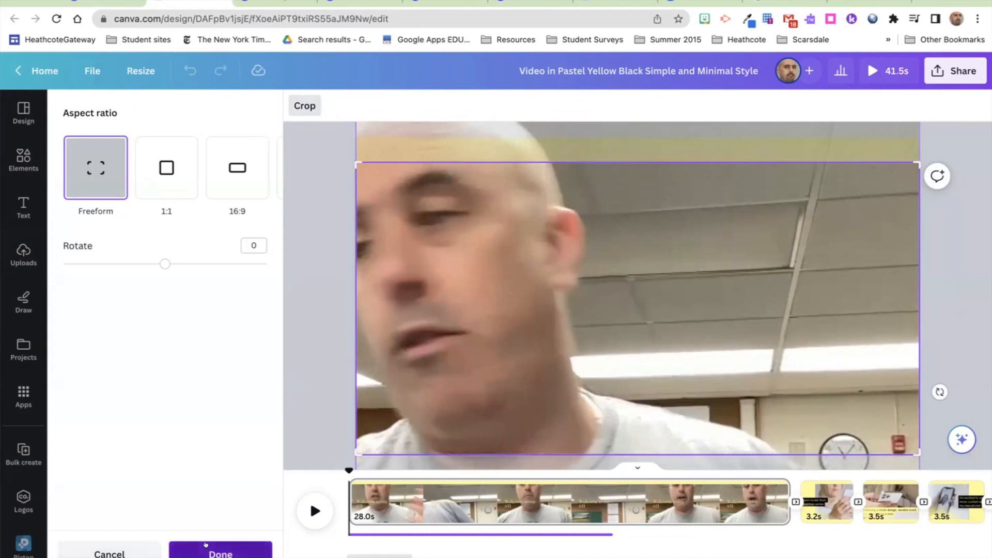
{"action": "left_click", "coordinate": [206, 550]}
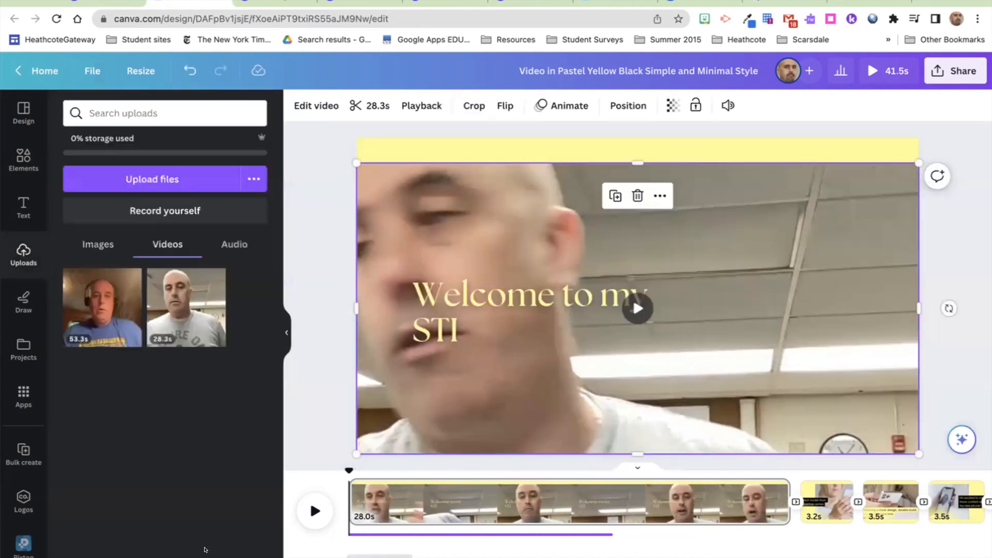
Step: Move the welcome title up-right, check its Lift effect at 68, then go to page 2
{"action": "left_click", "coordinate": [444, 291]}
{"action": "left_click_drag", "start_coordinate": [443, 291], "coordinate": [652, 228]}
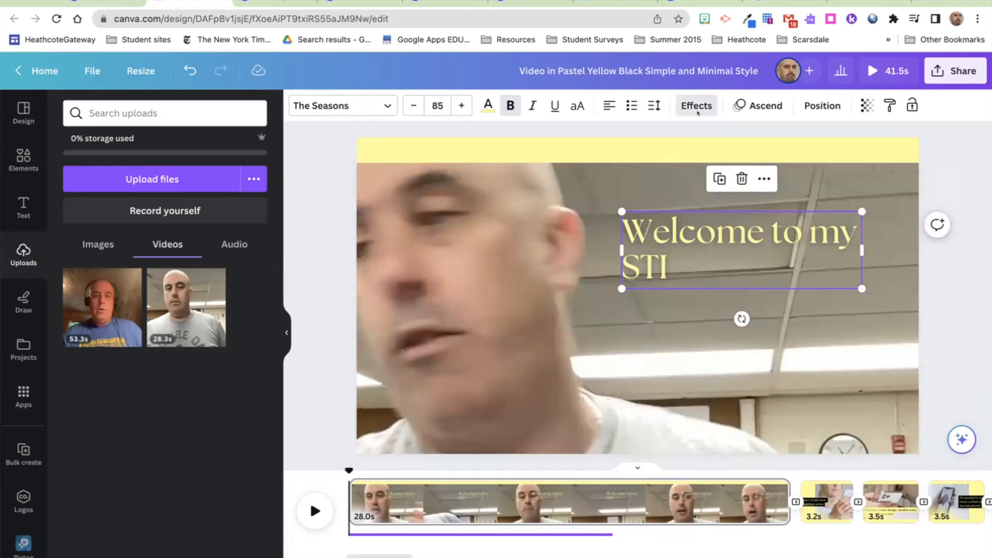
{"action": "left_click", "coordinate": [690, 106]}
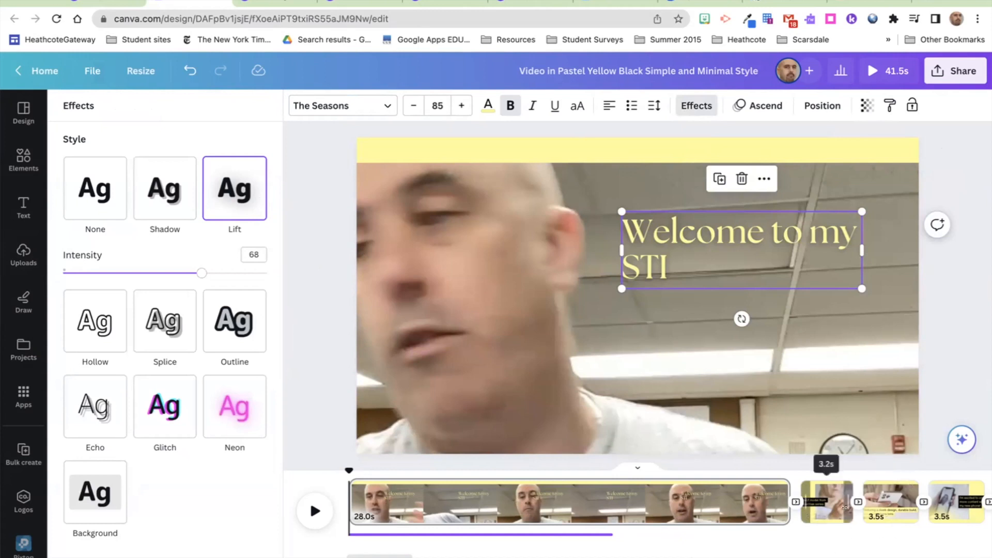
{"action": "left_click", "coordinate": [827, 503]}
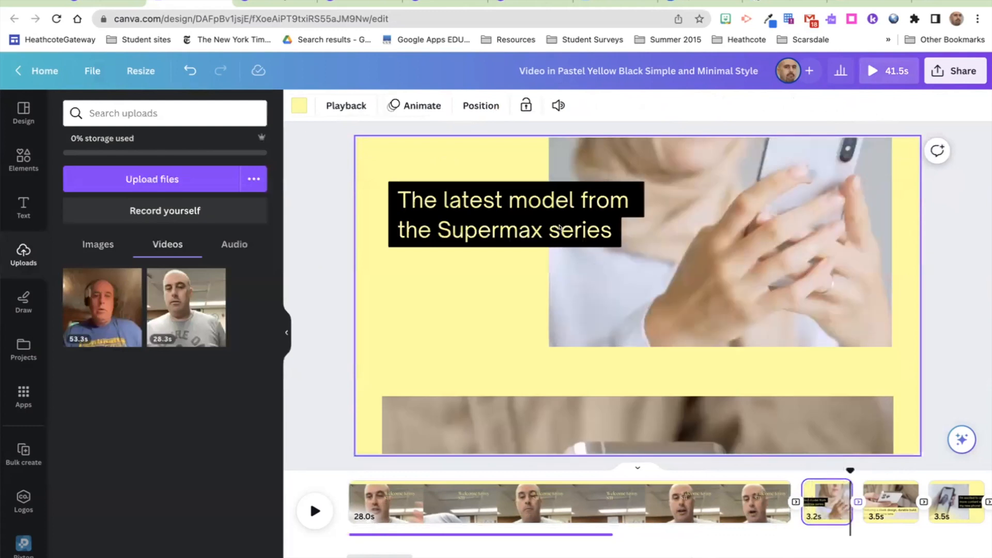
Step: Check the Supermax caption's Typewriter animation, then view the phone video's Rise animation on enter
{"action": "left_click", "coordinate": [559, 228]}
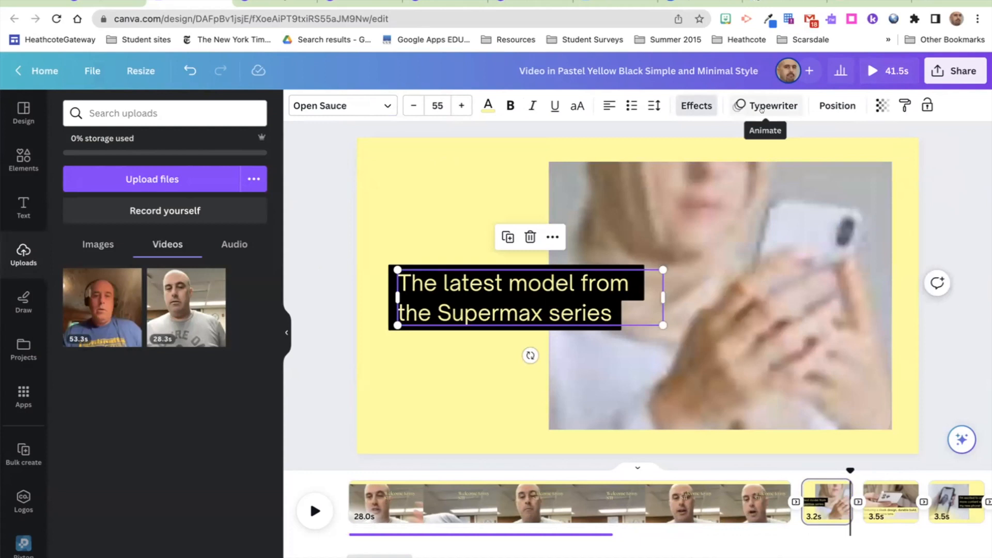
{"action": "left_click", "coordinate": [762, 108]}
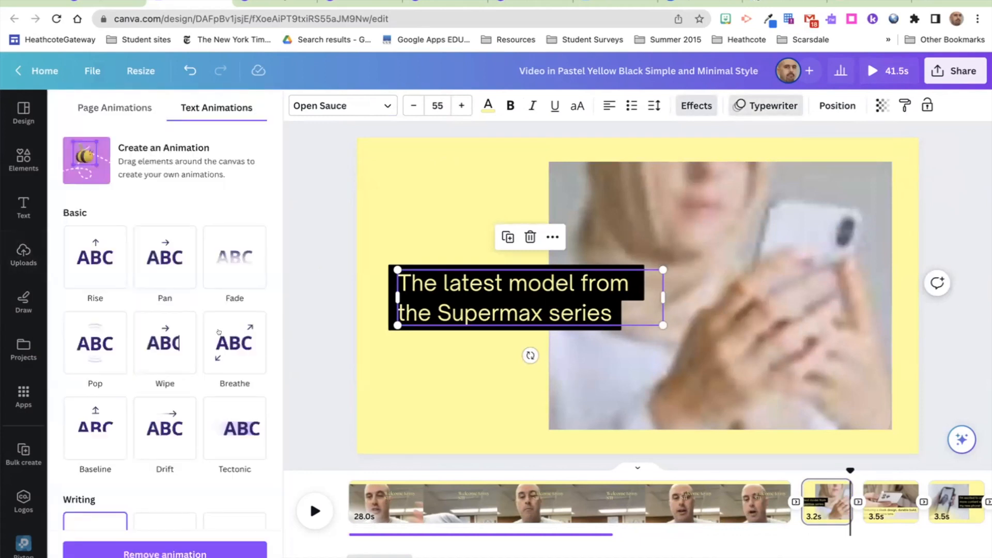
{"action": "scroll", "coordinate": [212, 331], "scroll_direction": "down", "scroll_amount": 3}
{"action": "scroll", "coordinate": [208, 332], "scroll_direction": "down", "scroll_amount": 1}
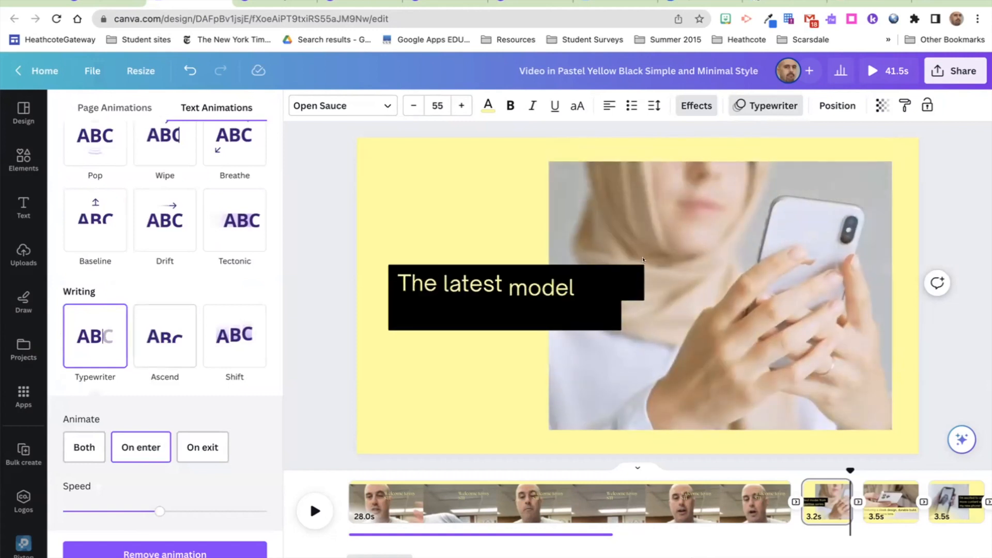
{"action": "left_click", "coordinate": [653, 208]}
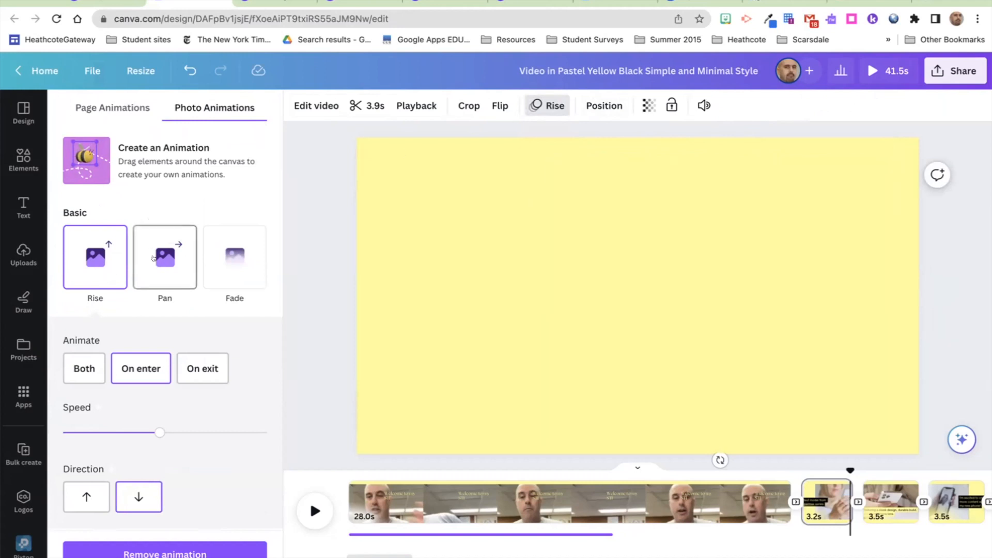
Step: Browse the photo animation presets, then go to page 3 with the sleek-design caption
{"action": "scroll", "coordinate": [155, 258], "scroll_direction": "down", "scroll_amount": 2}
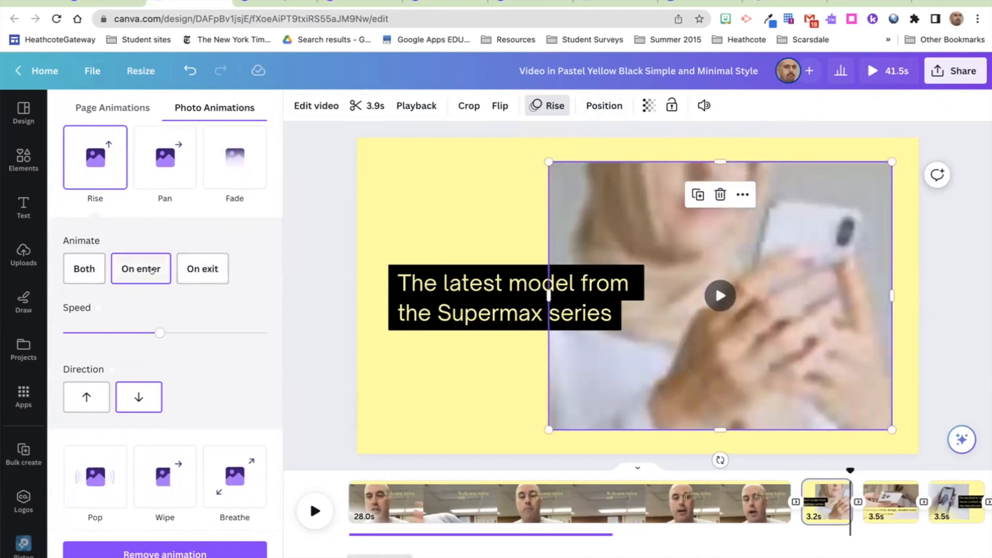
{"action": "scroll", "coordinate": [226, 281], "scroll_direction": "down", "scroll_amount": 3}
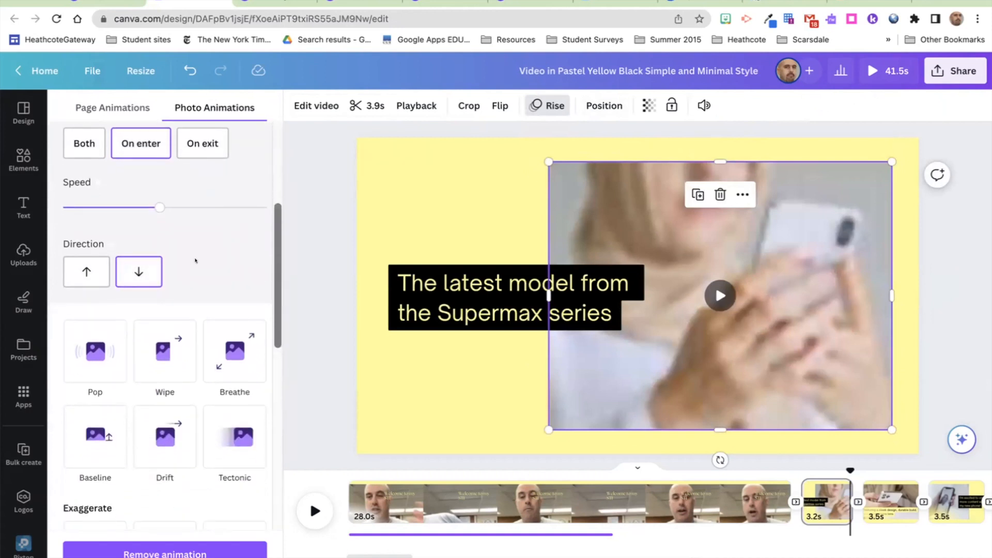
{"action": "scroll", "coordinate": [196, 260], "scroll_direction": "down", "scroll_amount": 2}
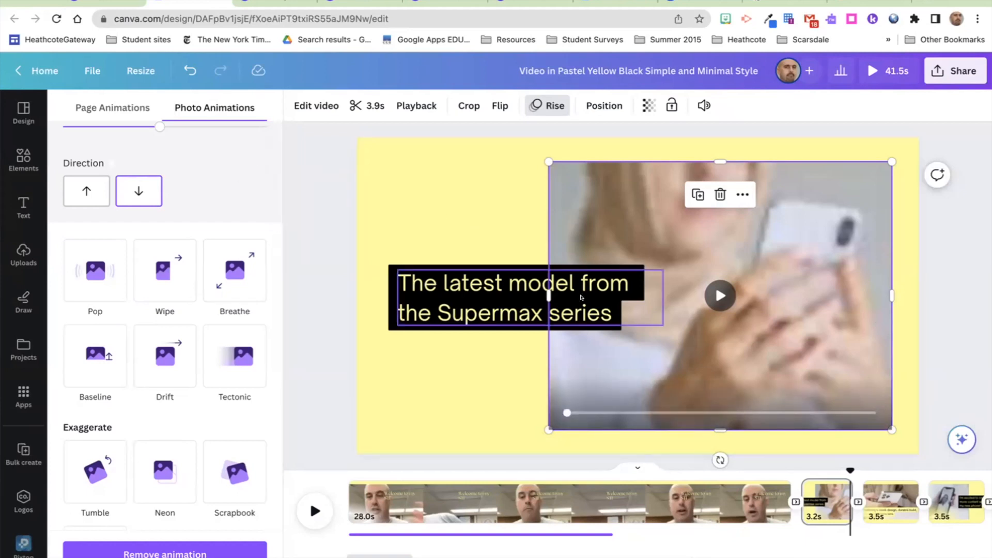
{"action": "left_click", "coordinate": [879, 491]}
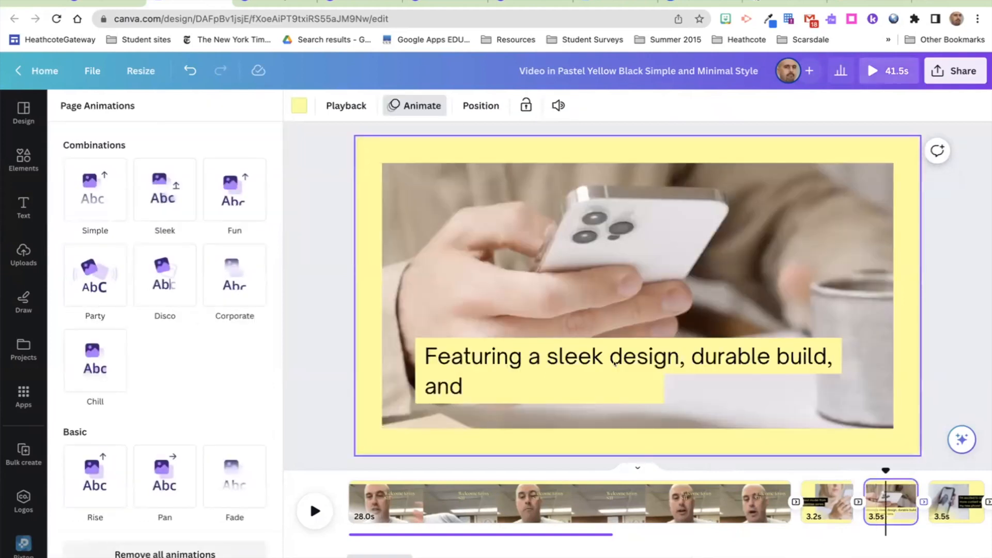
Step: Compare page 3's caption and video animations, confirming Typewriter on the caption, then show Uploads
{"action": "left_click", "coordinate": [614, 364]}
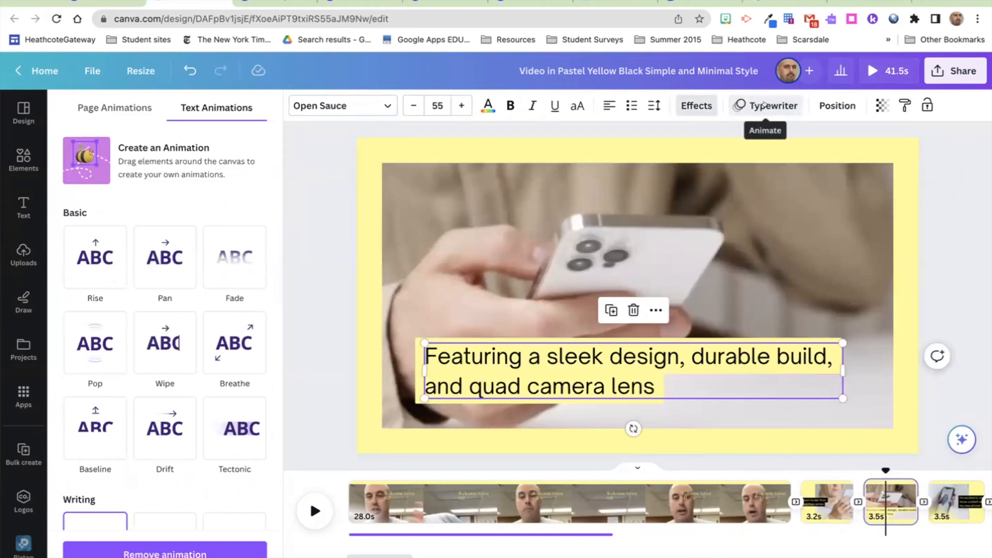
{"action": "left_click", "coordinate": [769, 203]}
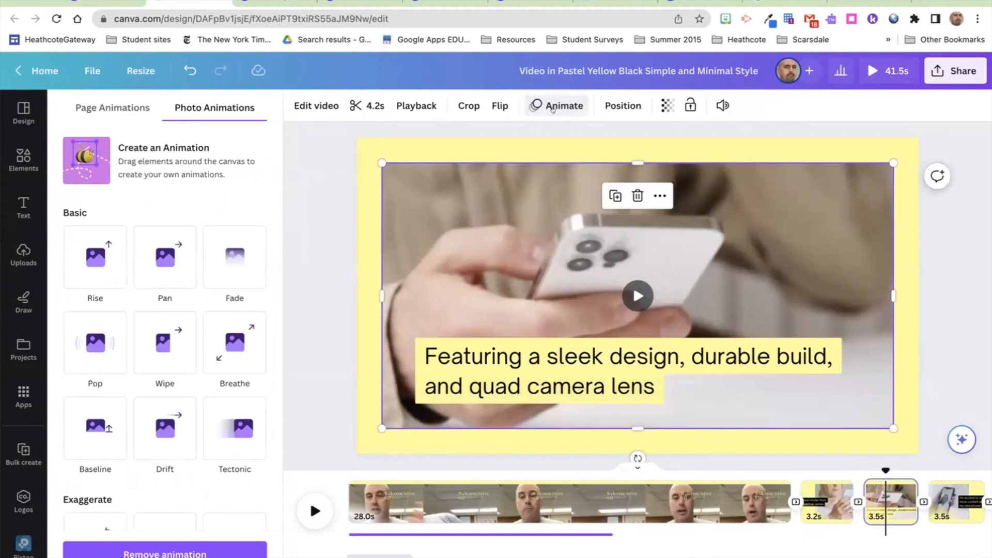
{"action": "left_click", "coordinate": [578, 362]}
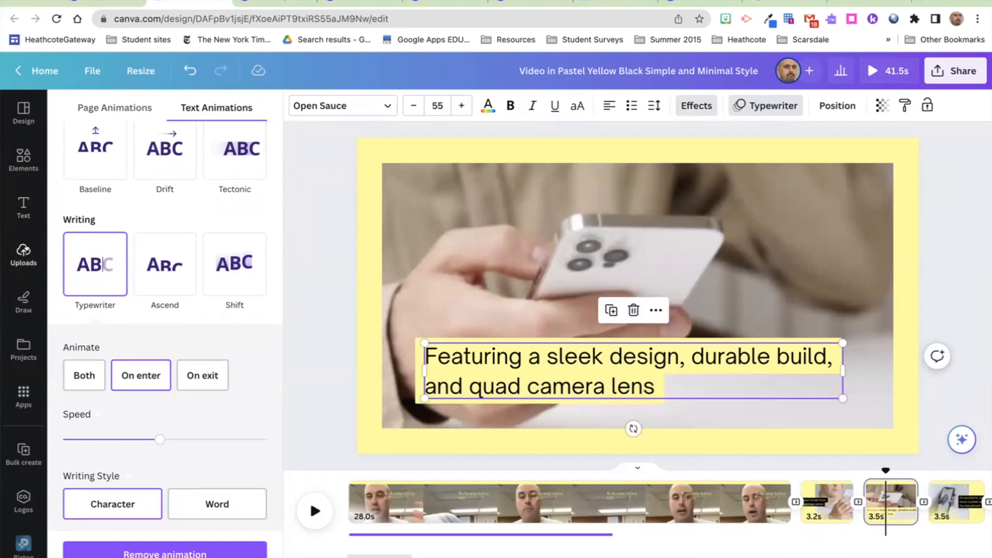
{"action": "left_click", "coordinate": [24, 251]}
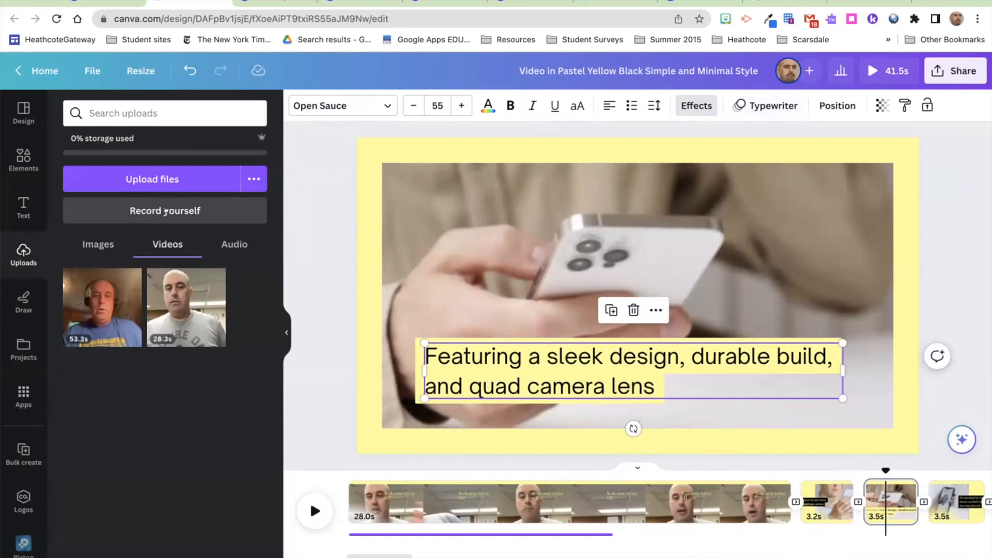
{"action": "left_click", "coordinate": [165, 211]}
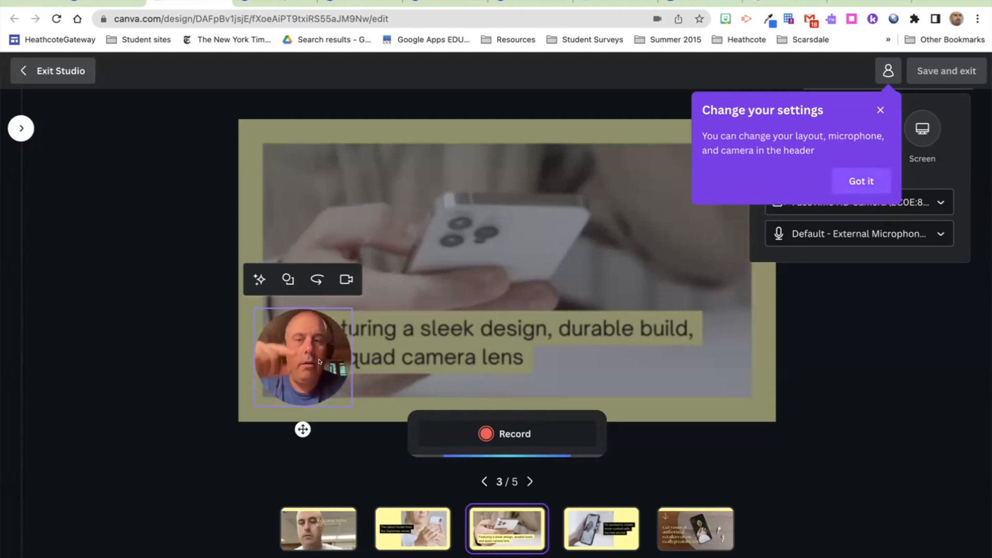
{"action": "left_click", "coordinate": [878, 106]}
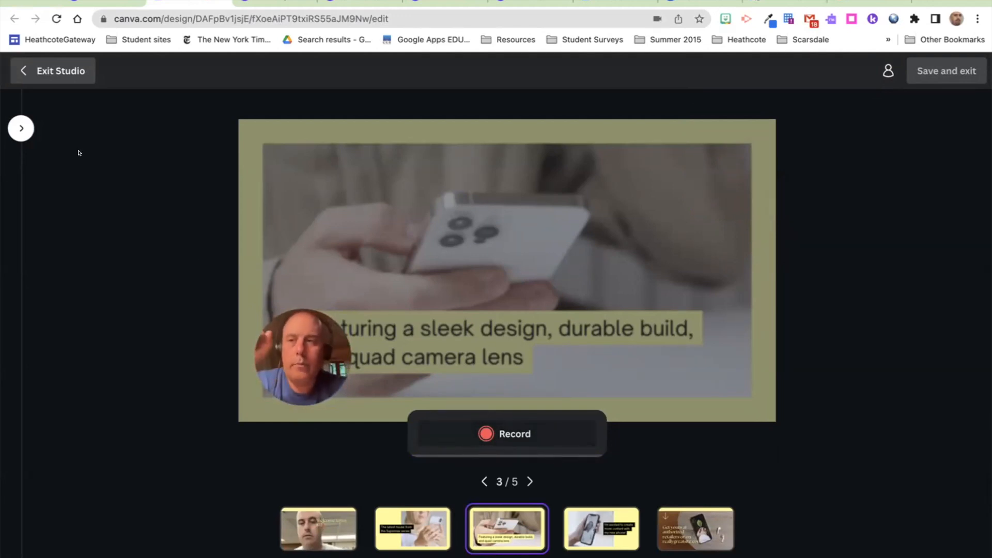
{"action": "left_click", "coordinate": [17, 63]}
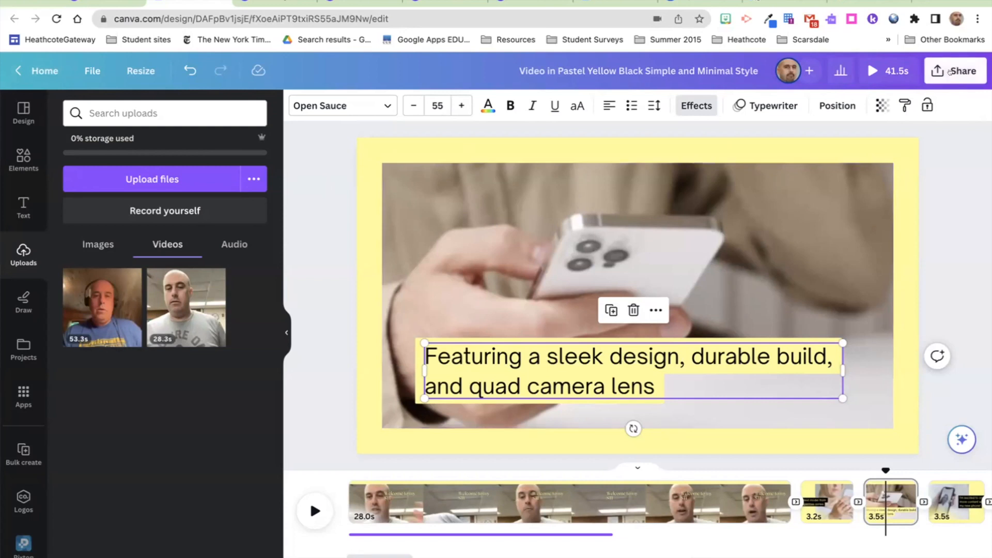
{"action": "left_click", "coordinate": [943, 78]}
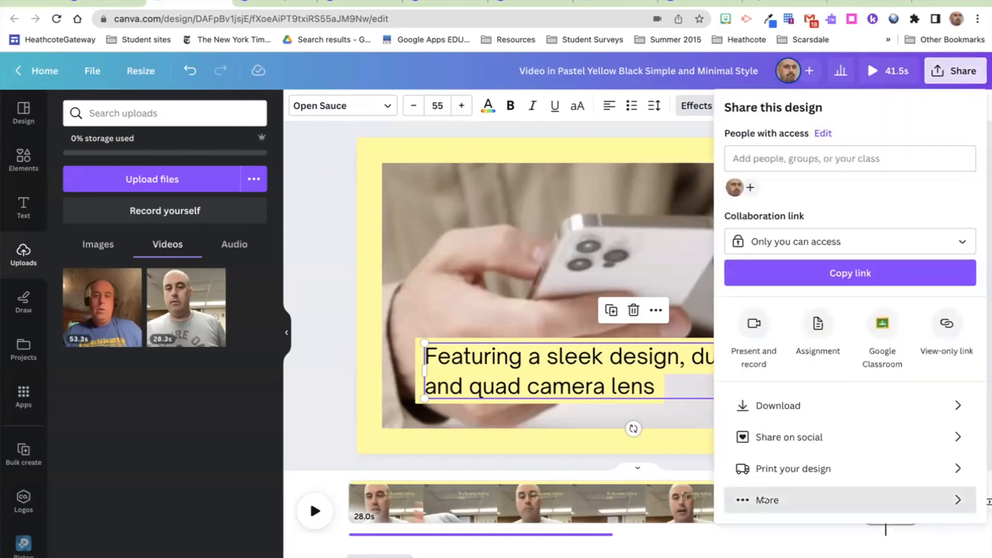
{"action": "left_click", "coordinate": [766, 500]}
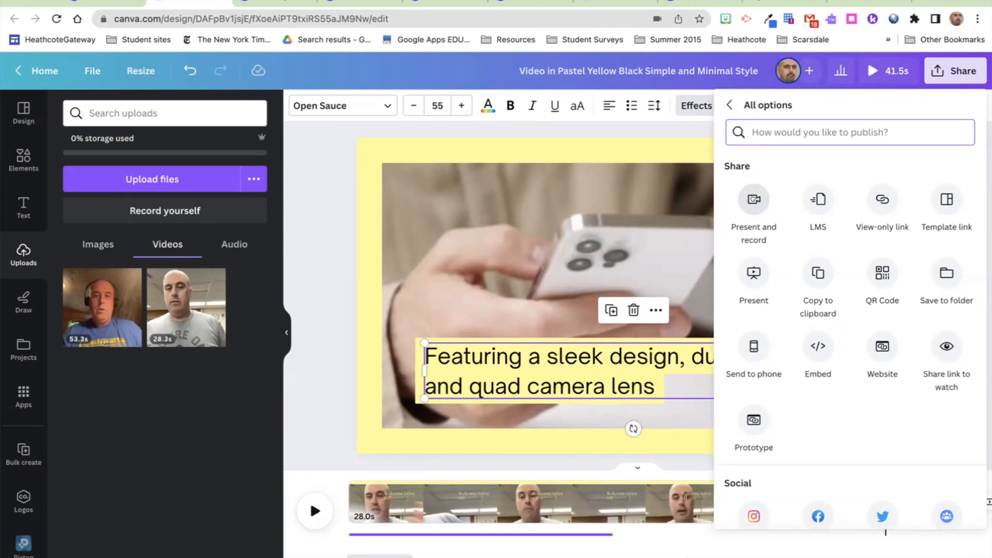
{"action": "left_click", "coordinate": [332, 173]}
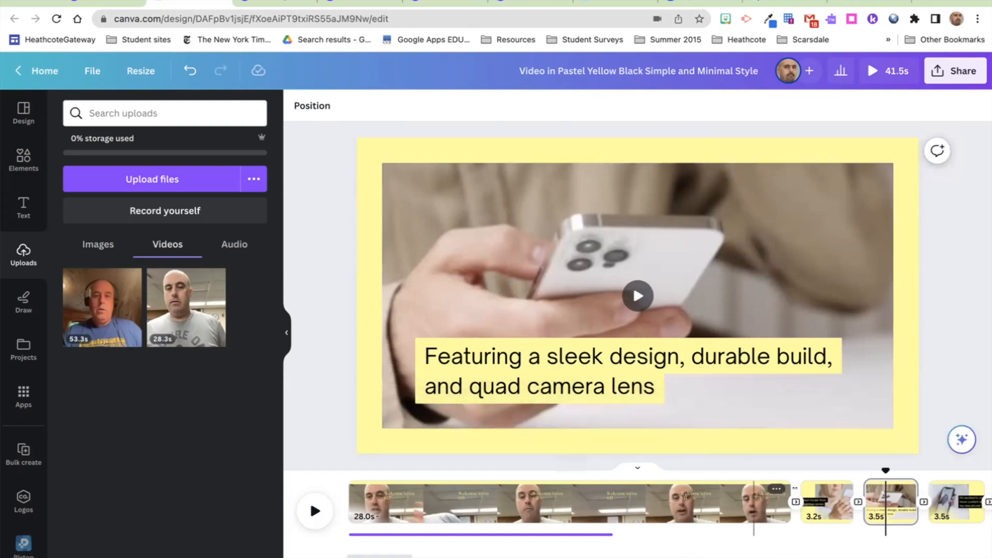
Step: Move to page 4 and search the Elements library for 'paper'
{"action": "left_click", "coordinate": [954, 502]}
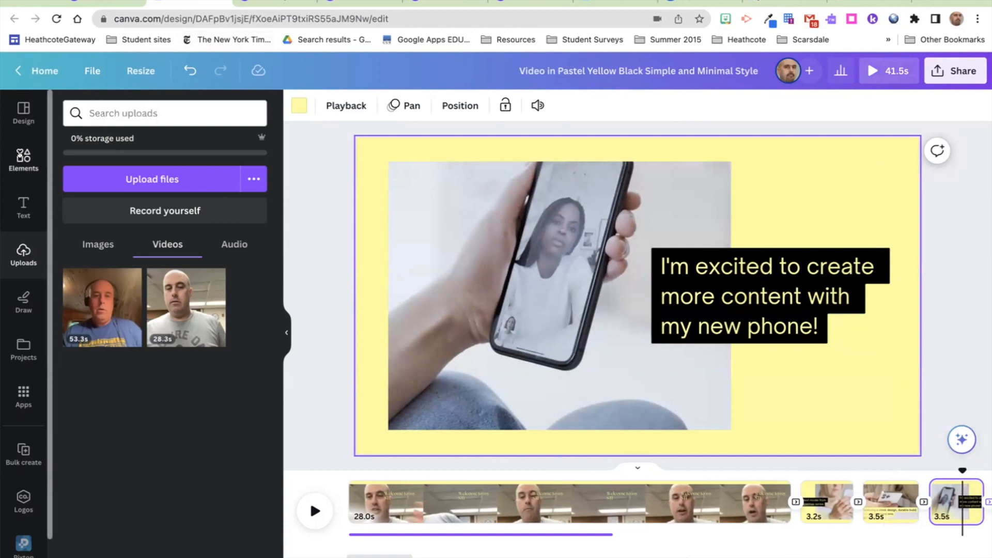
{"action": "left_click", "coordinate": [21, 155]}
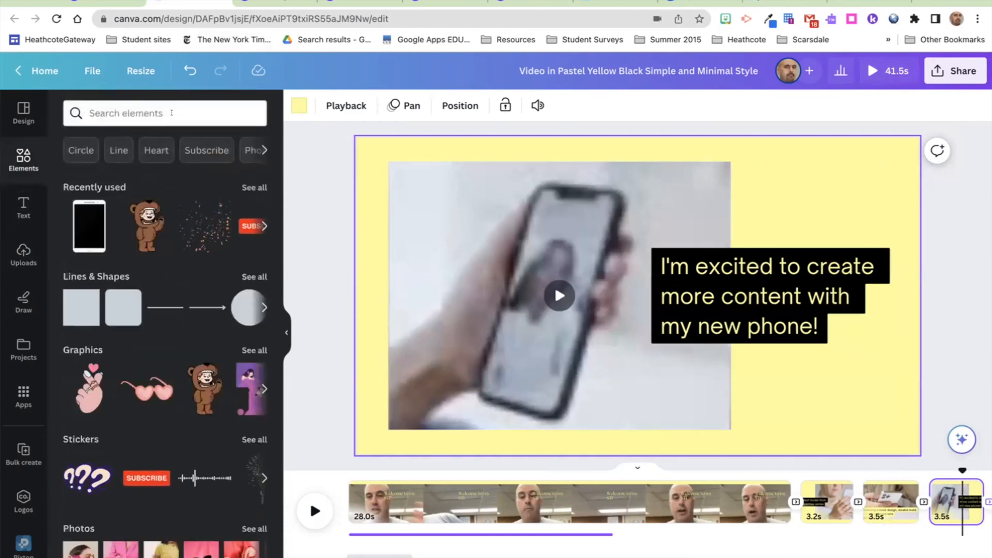
{"action": "left_click", "coordinate": [171, 112]}
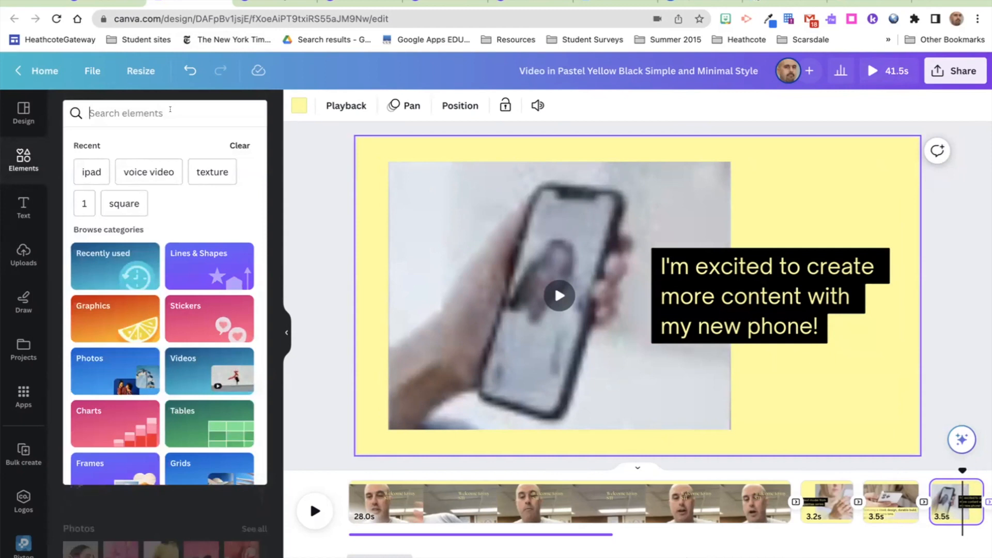
{"action": "type", "text": "paper"}
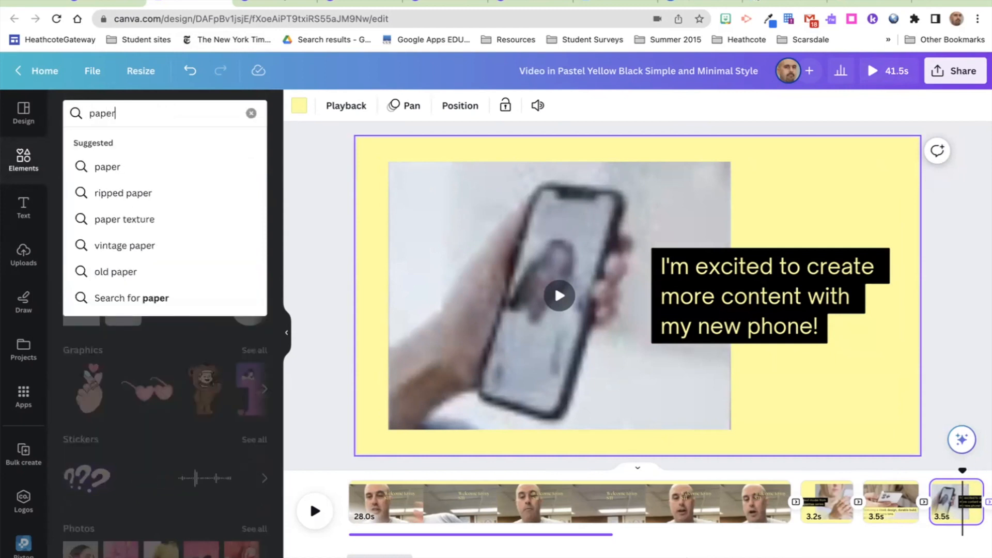
{"action": "key", "text": "Return"}
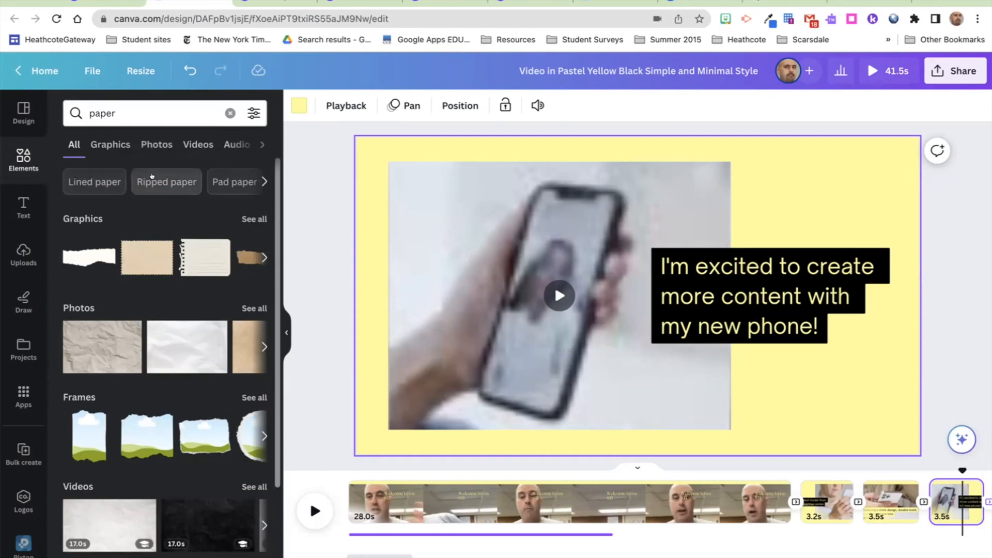
Step: Browse Ripped paper, Ripped newspaper, Graphics, Photos and Old paper results, then switch to the bear design
{"action": "left_click", "coordinate": [152, 176]}
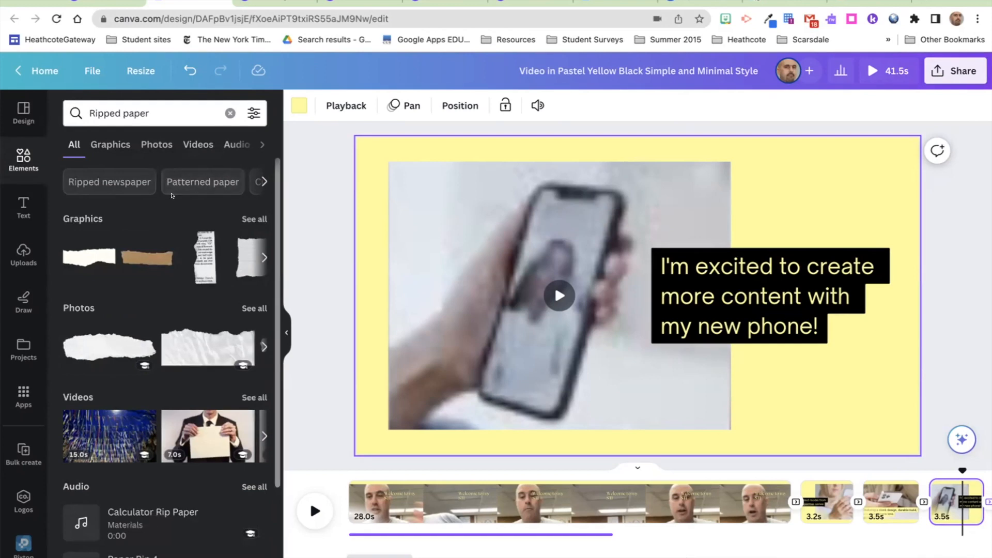
{"action": "left_click", "coordinate": [134, 181]}
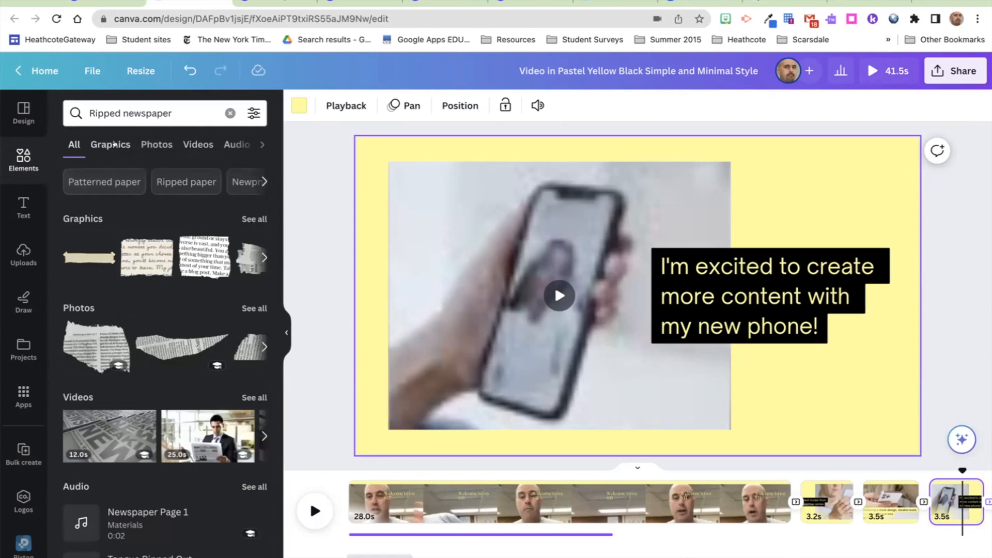
{"action": "left_click", "coordinate": [114, 144]}
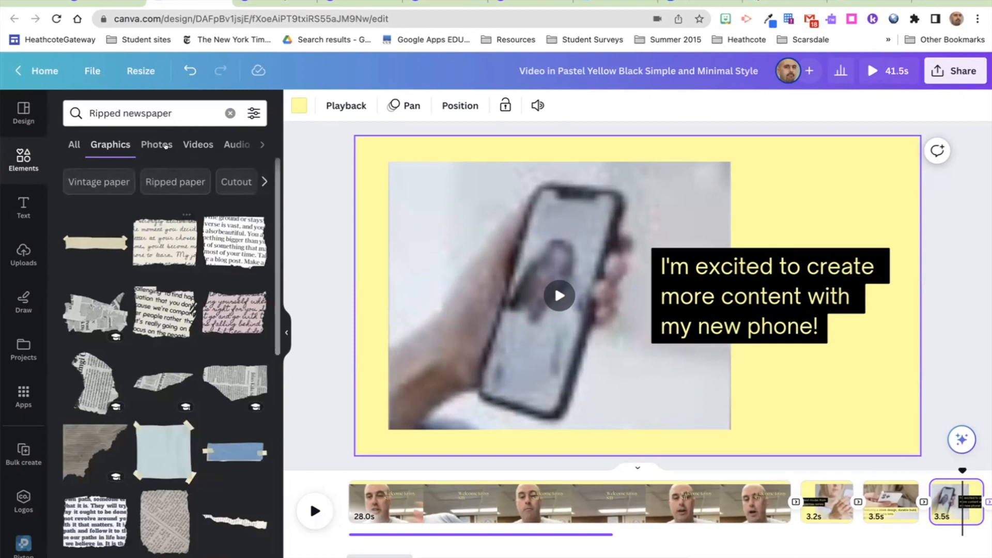
{"action": "left_click", "coordinate": [164, 144]}
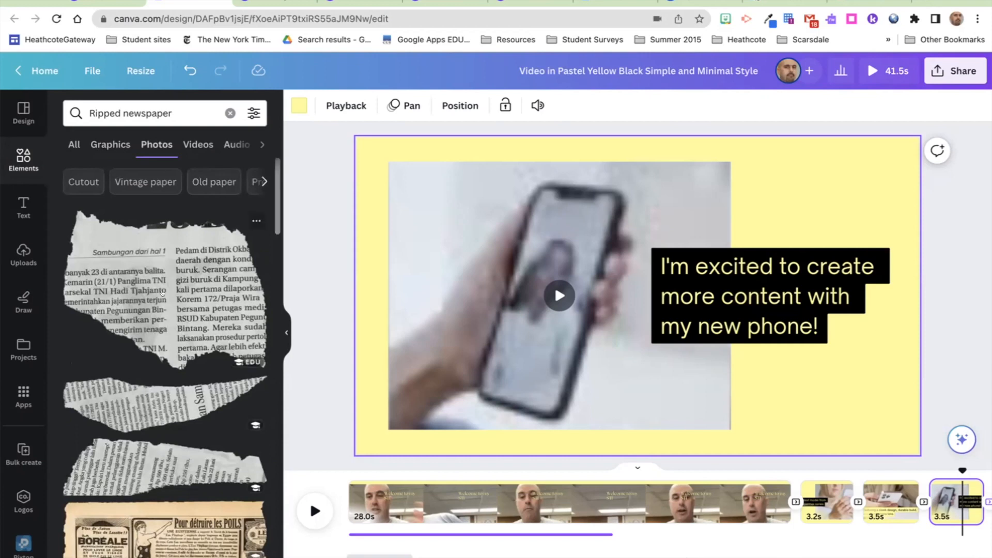
{"action": "left_click", "coordinate": [209, 182]}
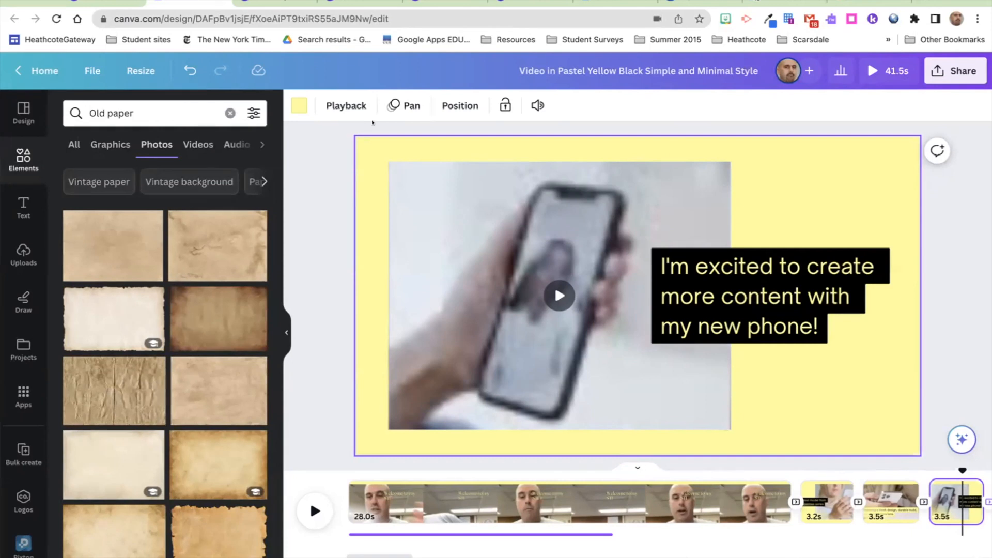
{"action": "left_click", "coordinate": [360, 2]}
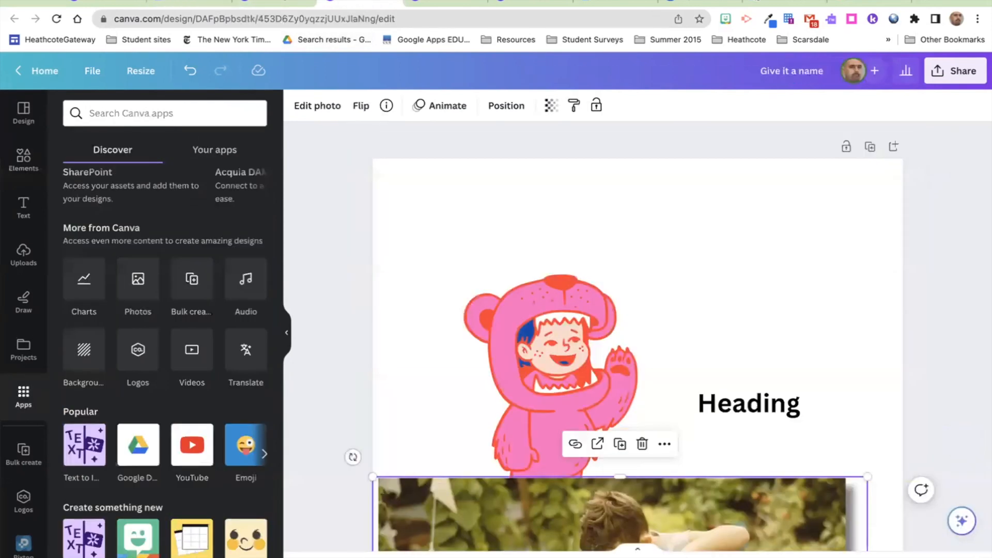
Step: Move the bear up-left and add a phone mockup, shrunk and placed to its right
{"action": "left_click_drag", "start_coordinate": [520, 296], "coordinate": [478, 216]}
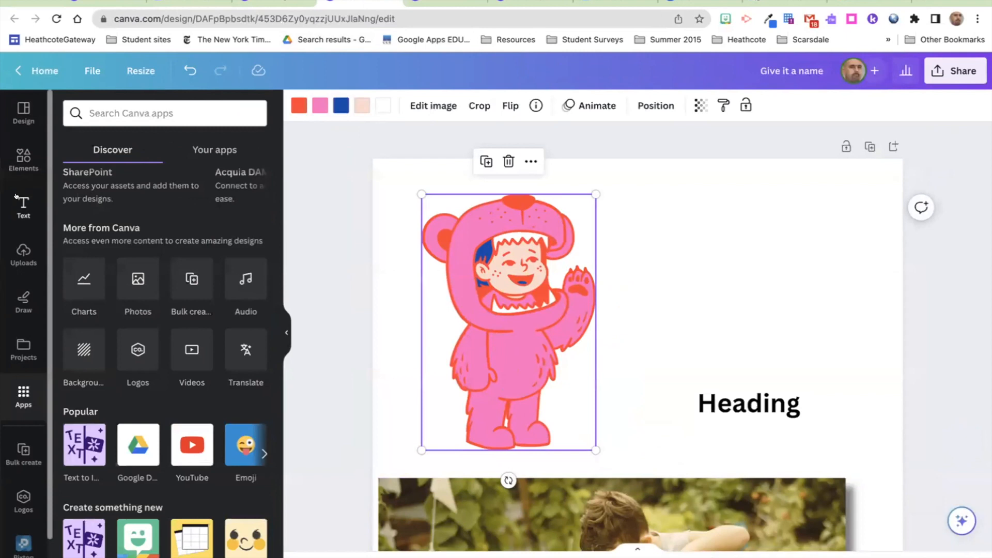
{"action": "left_click", "coordinate": [17, 162]}
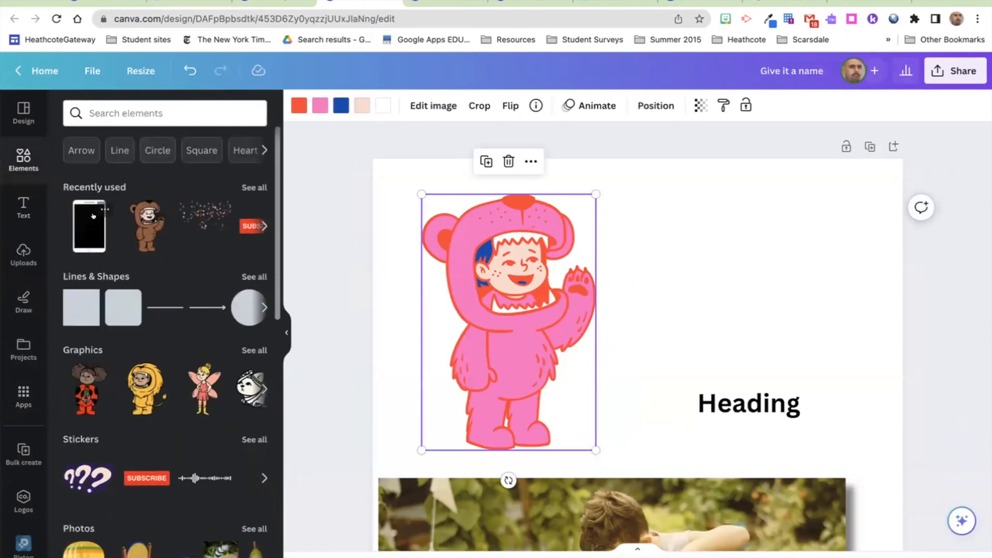
{"action": "left_click", "coordinate": [104, 210]}
{"action": "left_click", "coordinate": [83, 217]}
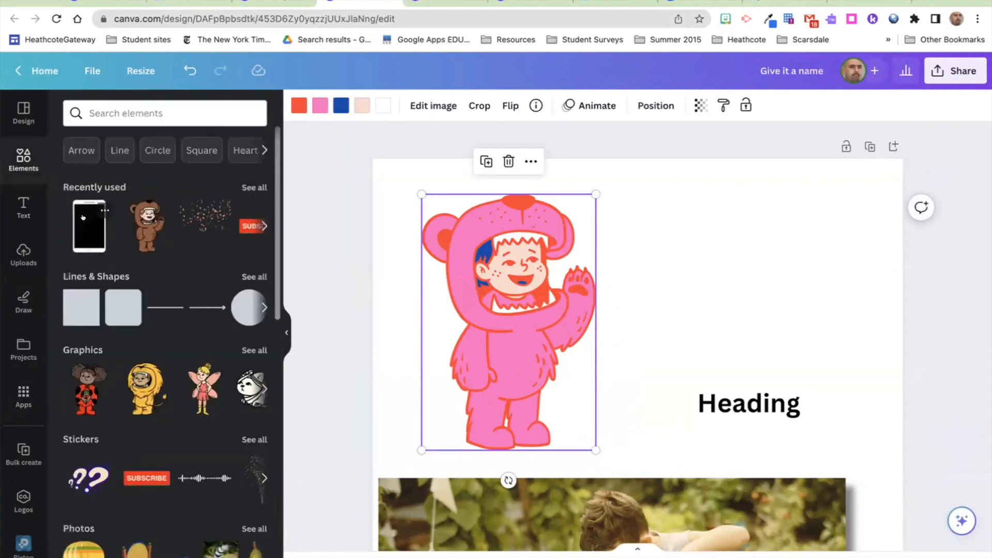
{"action": "left_click", "coordinate": [83, 217]}
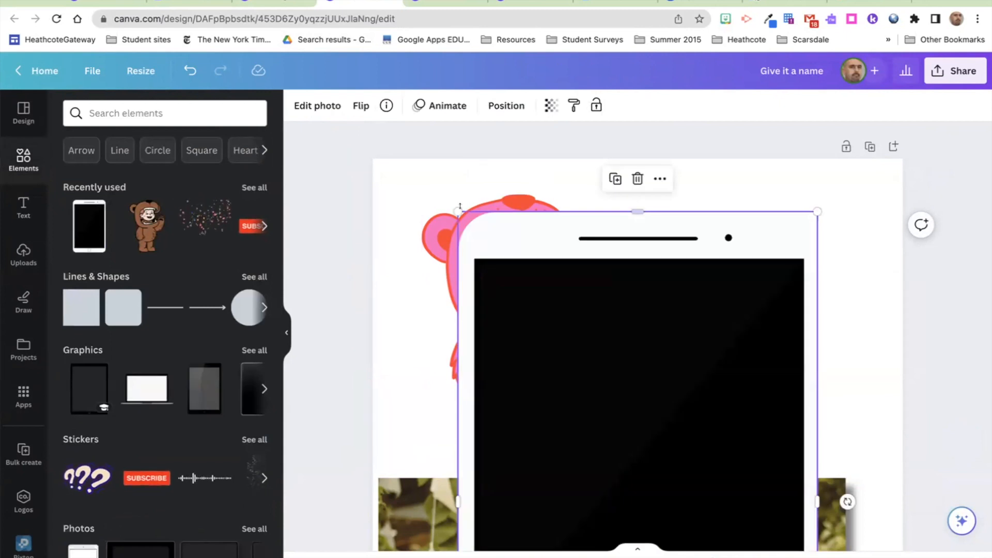
{"action": "left_click_drag", "start_coordinate": [457, 211], "coordinate": [624, 330]}
{"action": "left_click_drag", "start_coordinate": [622, 413], "coordinate": [683, 218]}
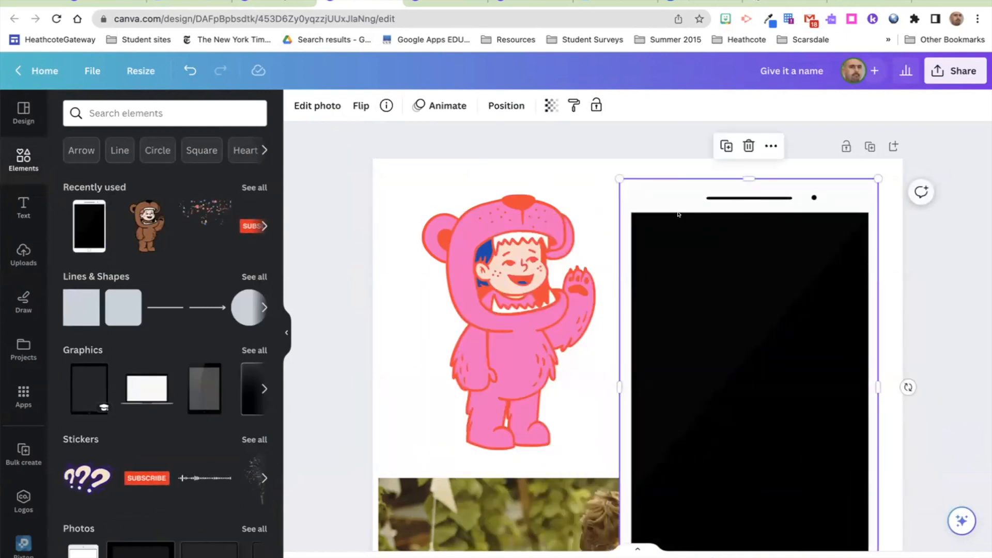
Step: Browse the phone mockup's photo filters, then delete the mockup
{"action": "left_click", "coordinate": [317, 106]}
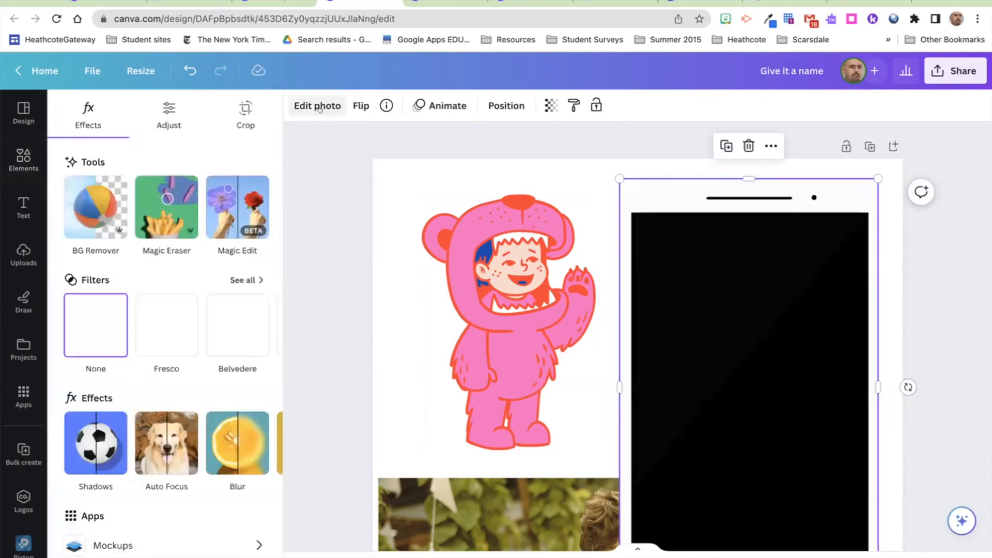
{"action": "scroll", "coordinate": [169, 387], "scroll_direction": "down", "scroll_amount": 2}
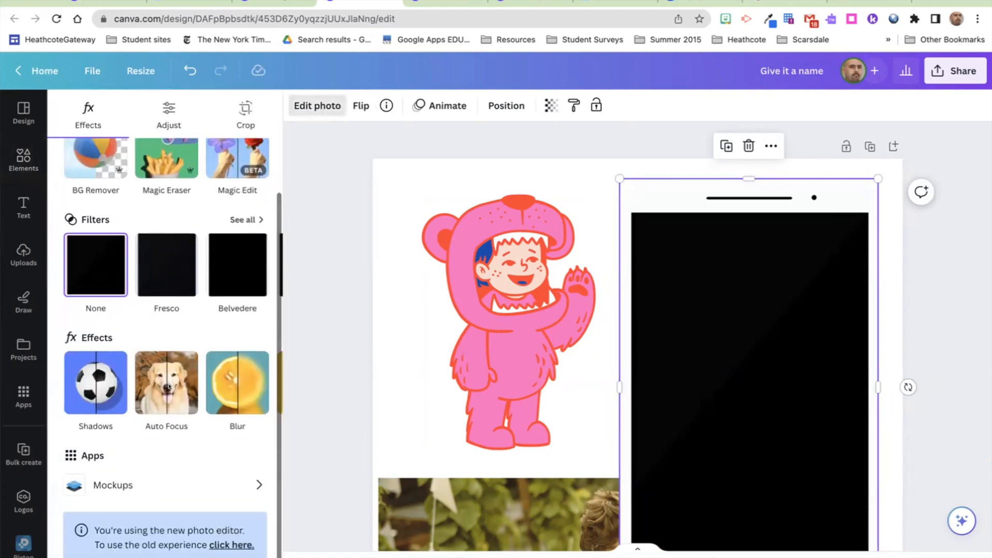
{"action": "scroll", "coordinate": [165, 387], "scroll_direction": "up", "scroll_amount": 1}
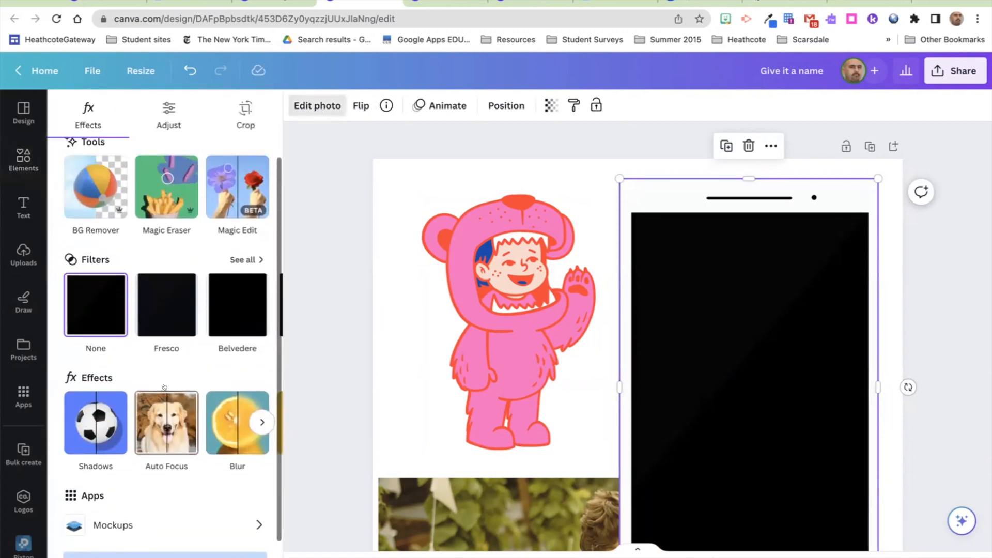
{"action": "left_click", "coordinate": [239, 260]}
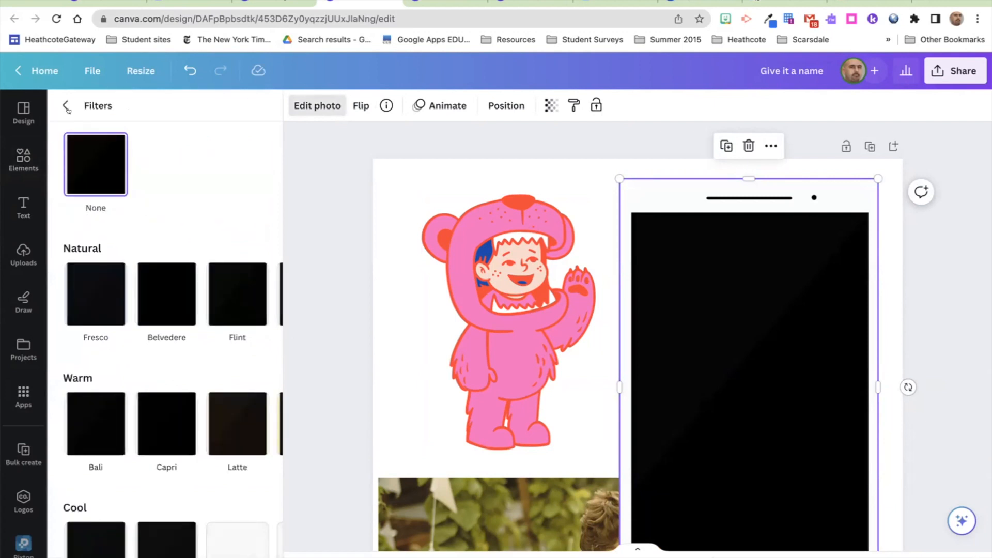
{"action": "left_click", "coordinate": [66, 105]}
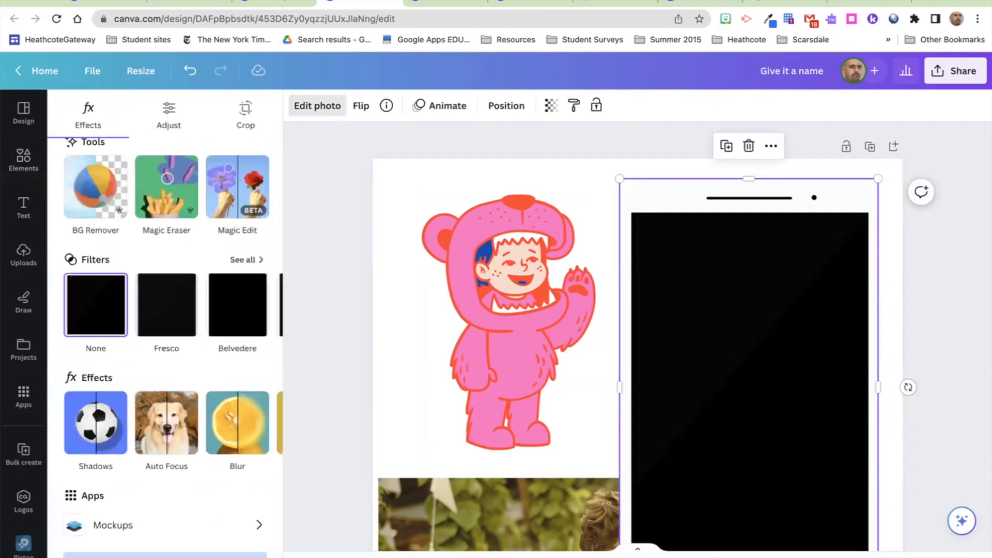
{"action": "key", "text": "Delete"}
Step: Add a crumpled paper photo from a 'paper' search, shrunk and placed upper right beside the bear
{"action": "left_click", "coordinate": [150, 112]}
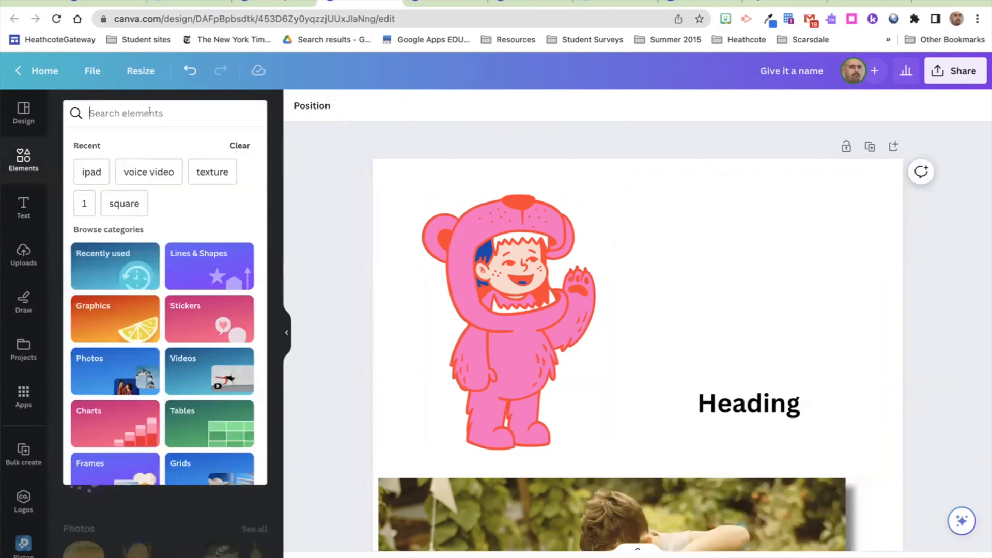
{"action": "type", "text": "pape"}
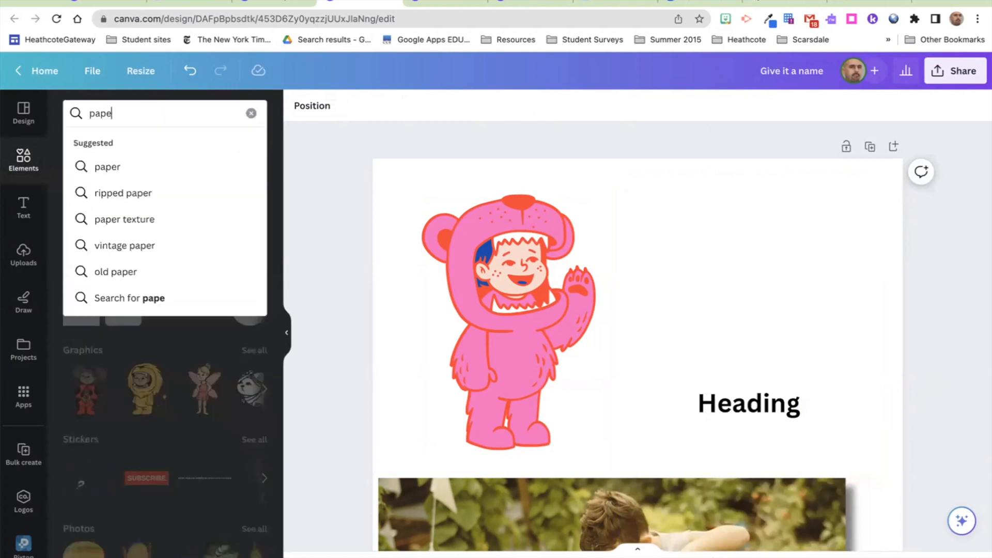
{"action": "type", "text": "r"}
{"action": "key", "text": "Return"}
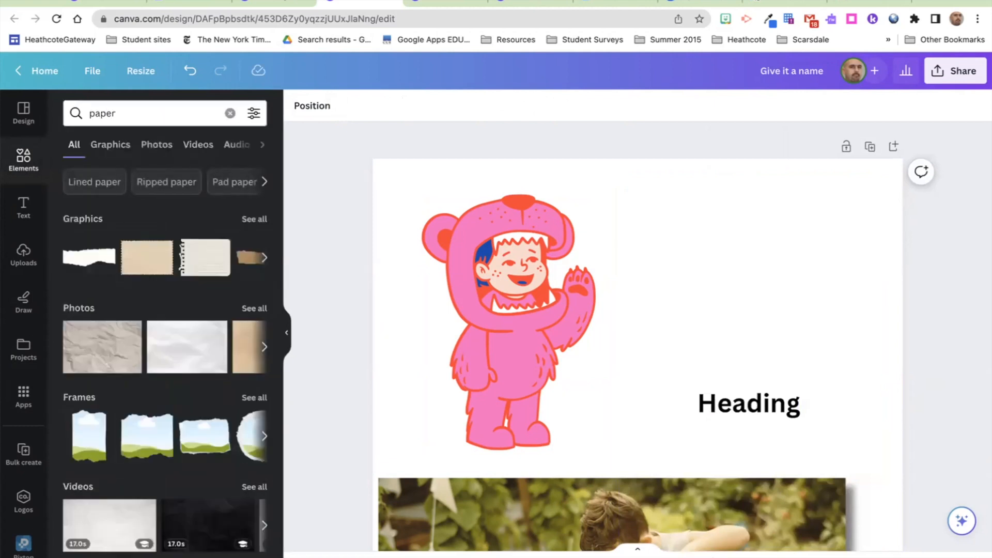
{"action": "left_click", "coordinate": [104, 341]}
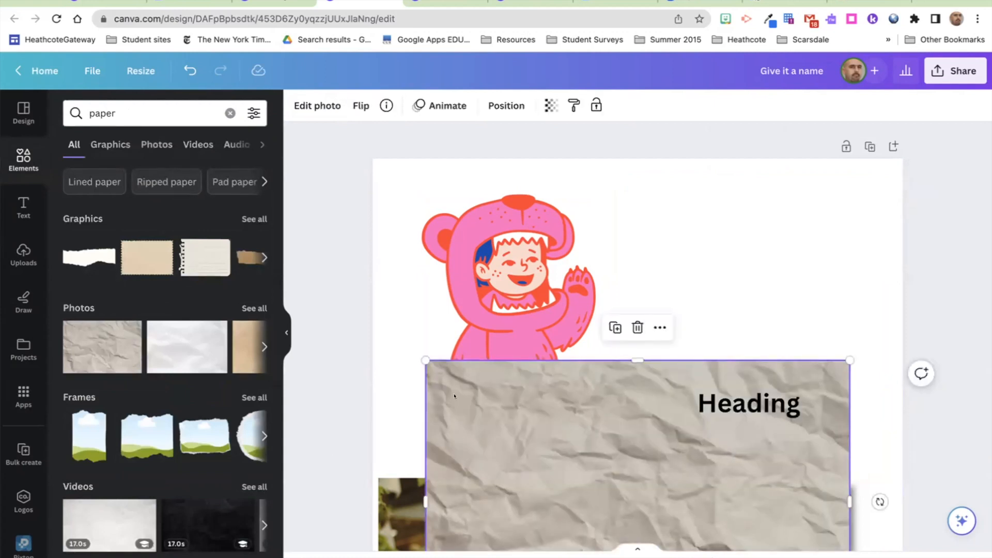
{"action": "left_click_drag", "start_coordinate": [425, 361], "coordinate": [560, 452]}
{"action": "left_click_drag", "start_coordinate": [611, 480], "coordinate": [651, 196]}
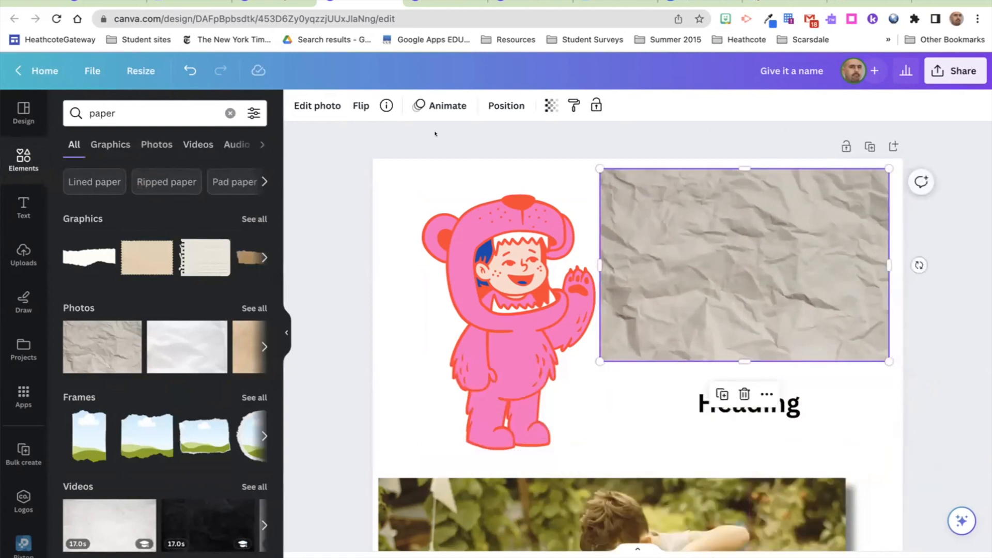
Step: Try the Flint, Luna and Aero filters on the paper, settling on Bali
{"action": "left_click", "coordinate": [316, 105]}
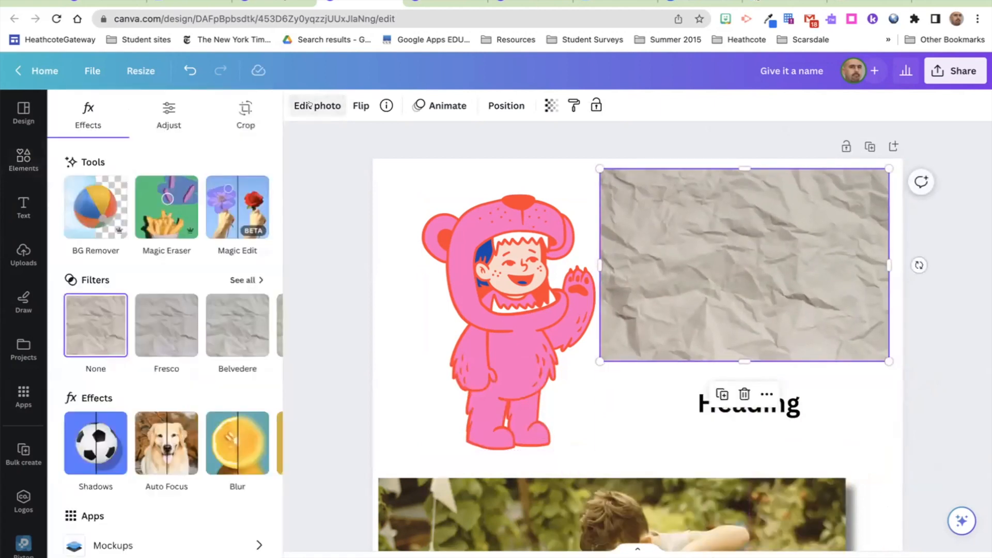
{"action": "left_click", "coordinate": [262, 324]}
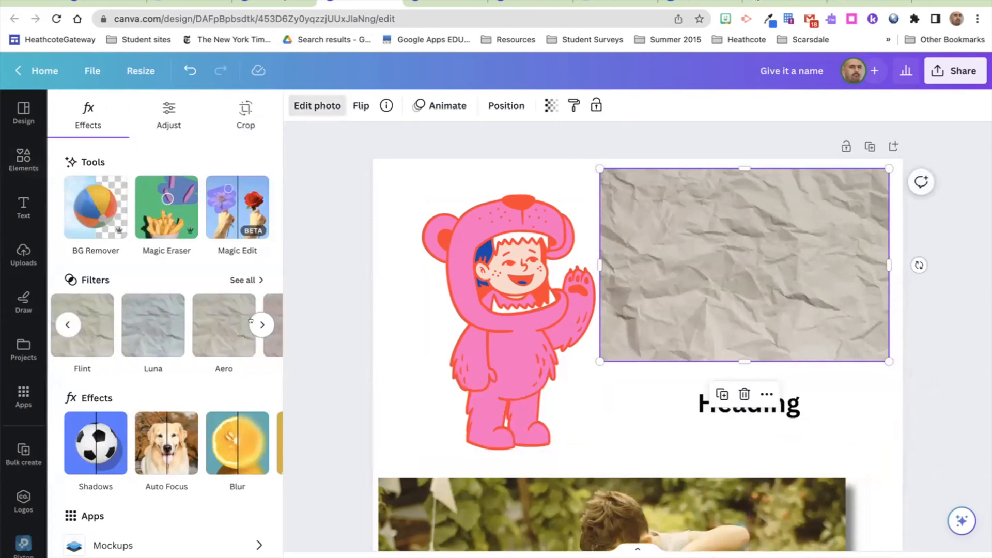
{"action": "left_click", "coordinate": [92, 333]}
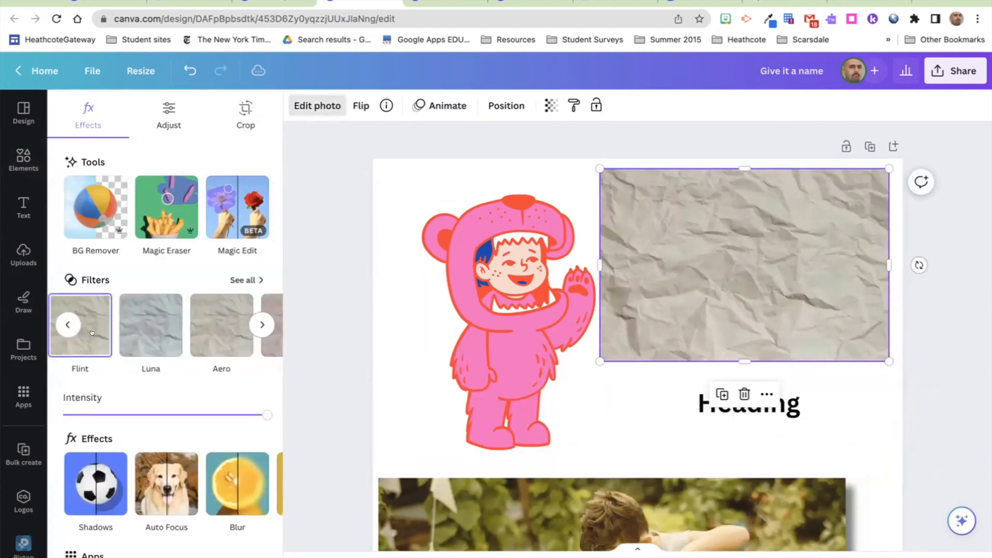
{"action": "left_click", "coordinate": [161, 333]}
{"action": "left_click", "coordinate": [206, 331]}
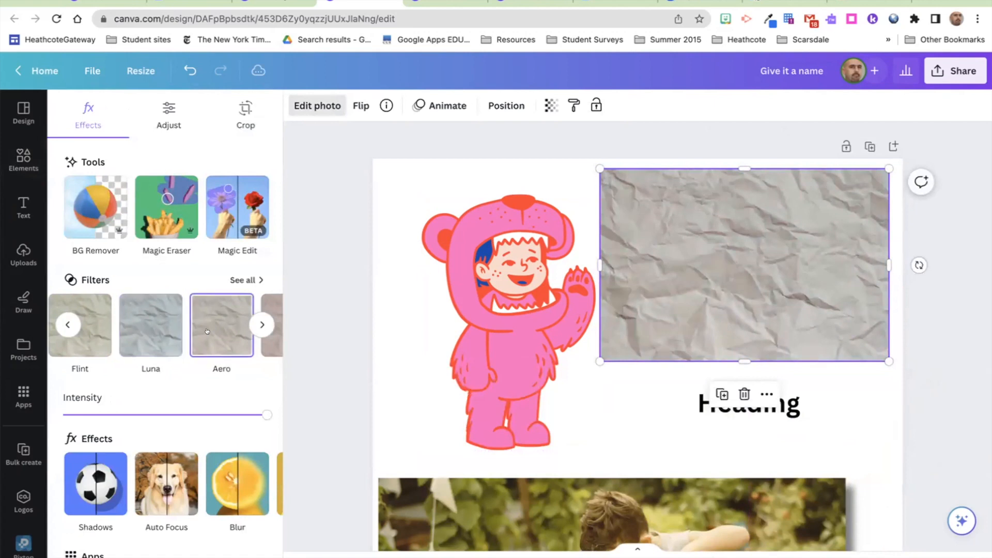
{"action": "left_click", "coordinate": [261, 324]}
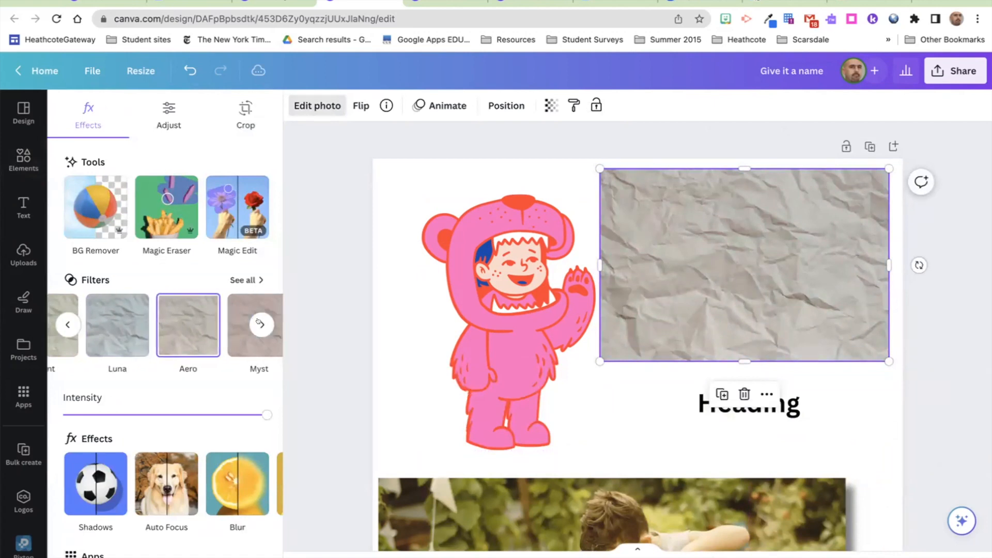
{"action": "left_click", "coordinate": [152, 321]}
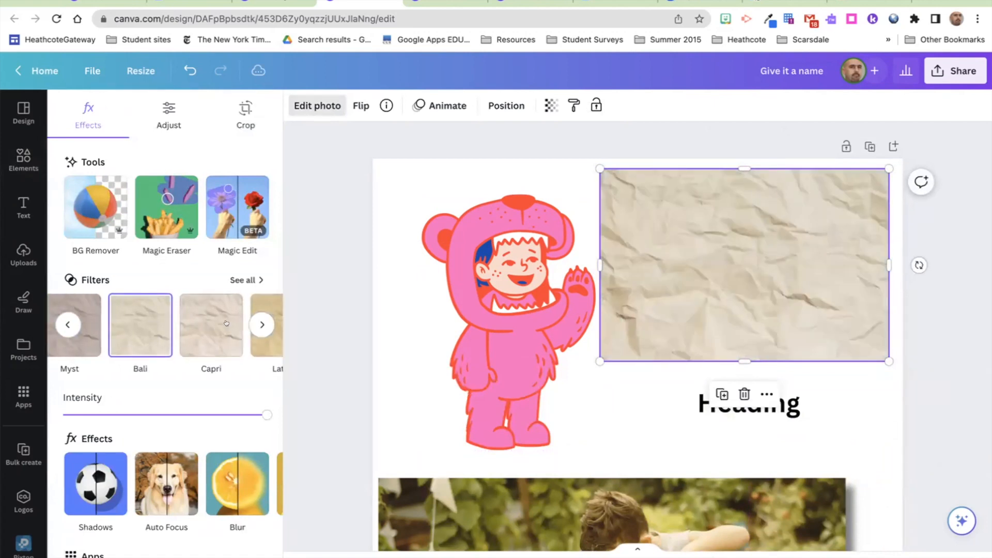
Step: Give the crumpled paper a drop shadow
{"action": "scroll", "coordinate": [217, 324], "scroll_direction": "down", "scroll_amount": 2}
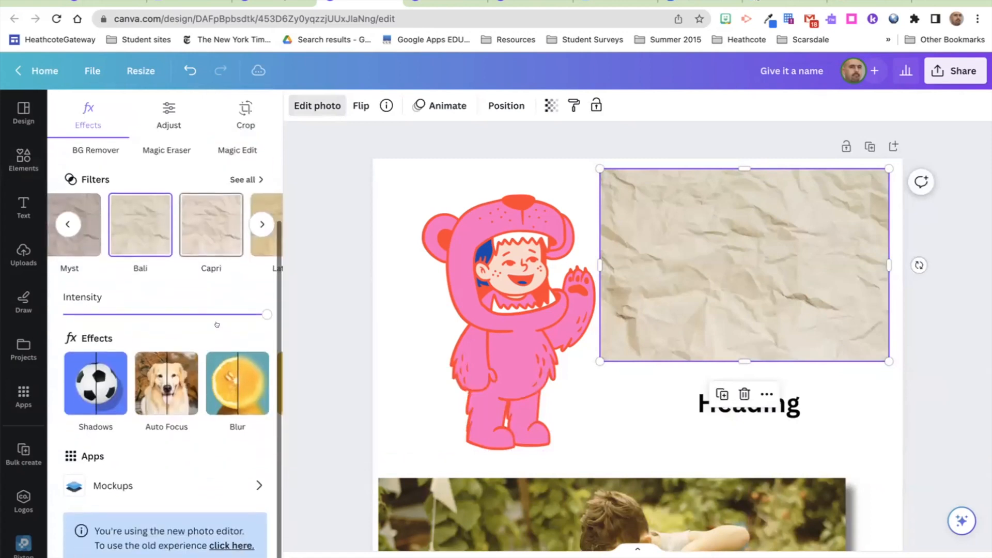
{"action": "left_click", "coordinate": [110, 382]}
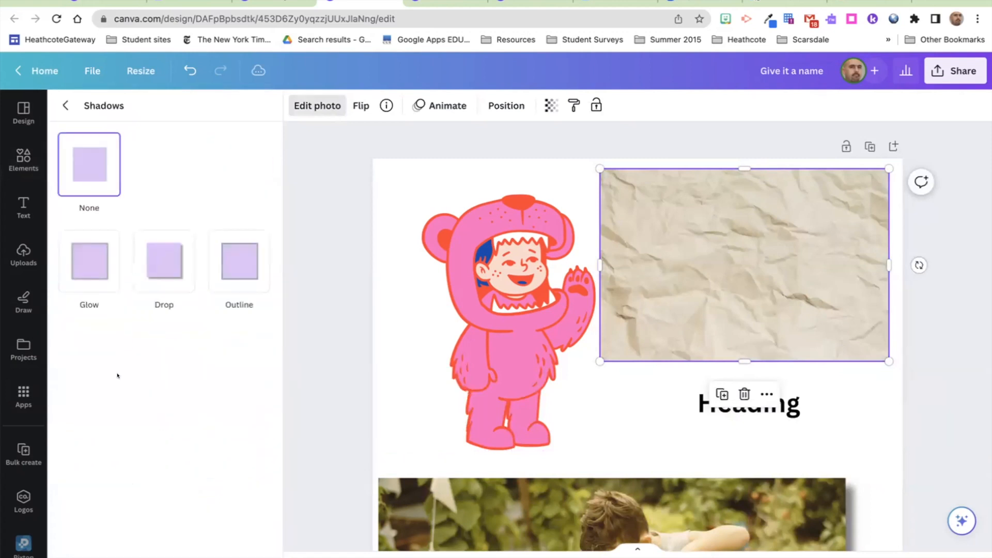
{"action": "left_click", "coordinate": [152, 251]}
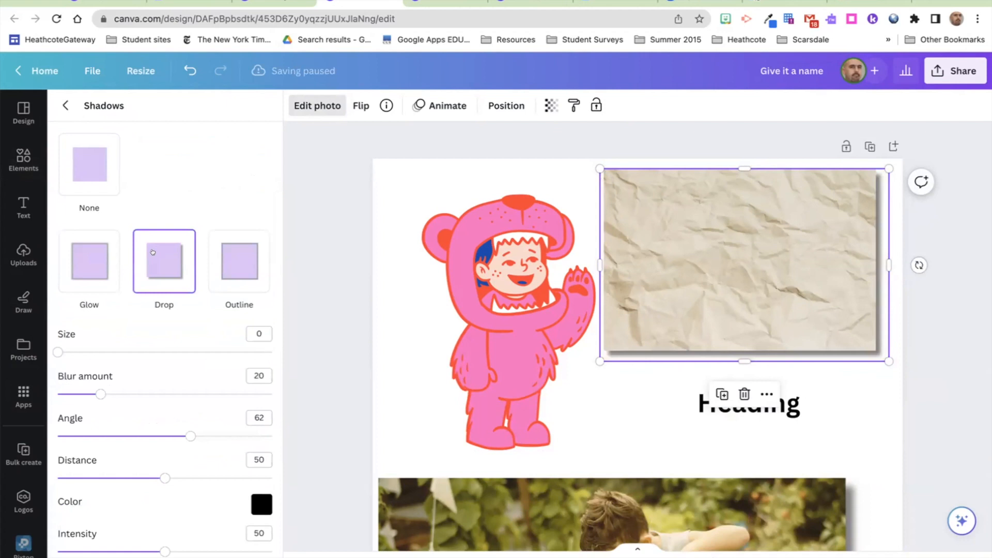
{"action": "left_click", "coordinate": [66, 105]}
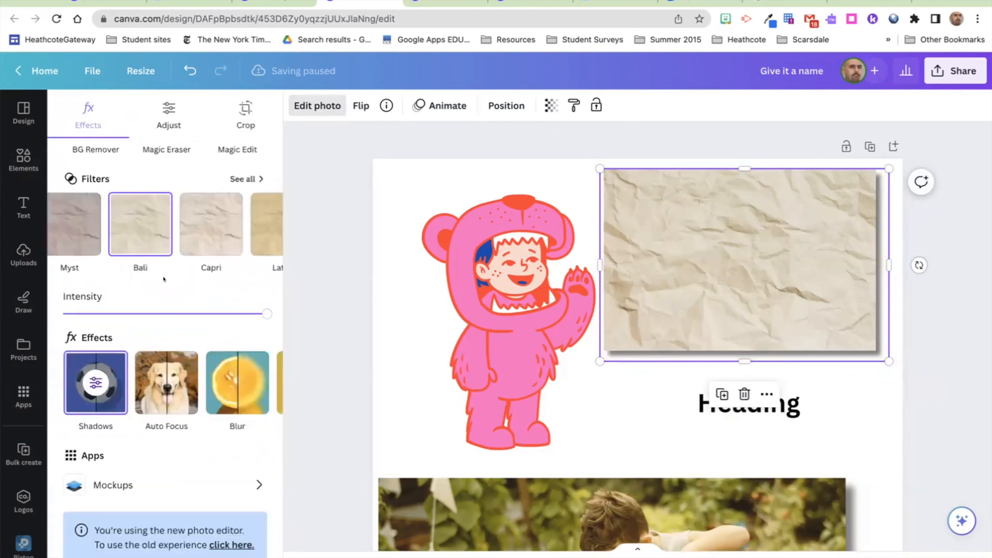
Step: Tint the paper with the Cherry duotone after trying Sea Blue
{"action": "scroll", "coordinate": [239, 382], "scroll_direction": "right", "scroll_amount": 2}
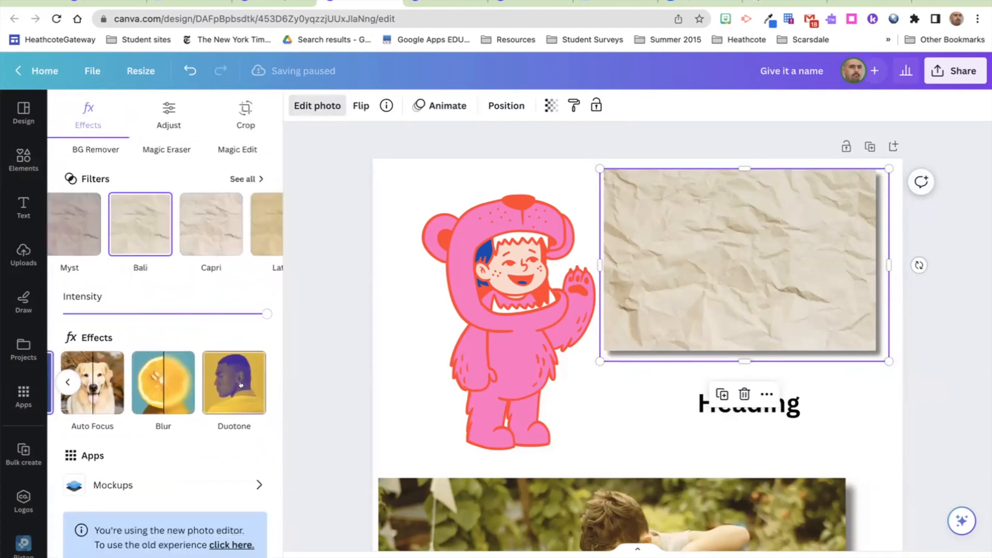
{"action": "left_click", "coordinate": [239, 384]}
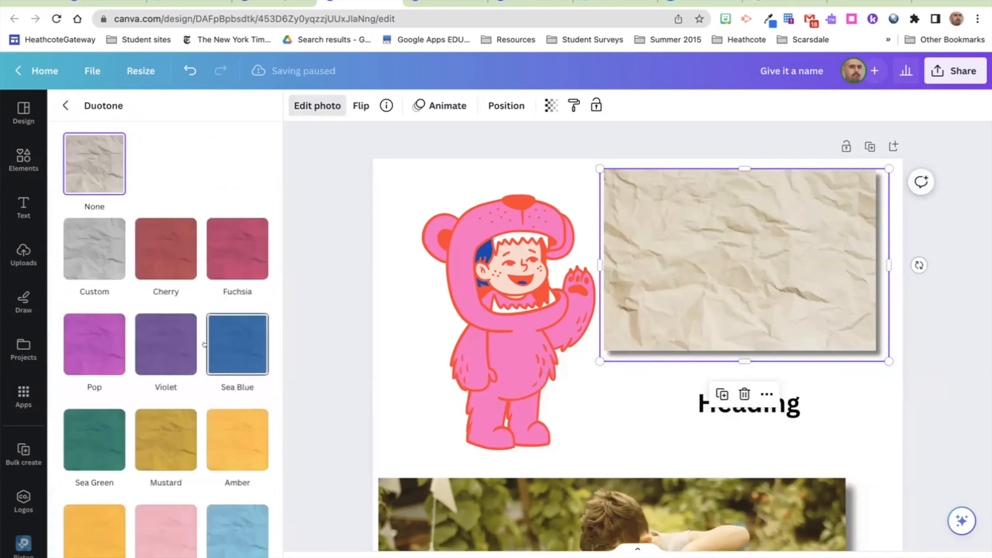
{"action": "left_click", "coordinate": [225, 352]}
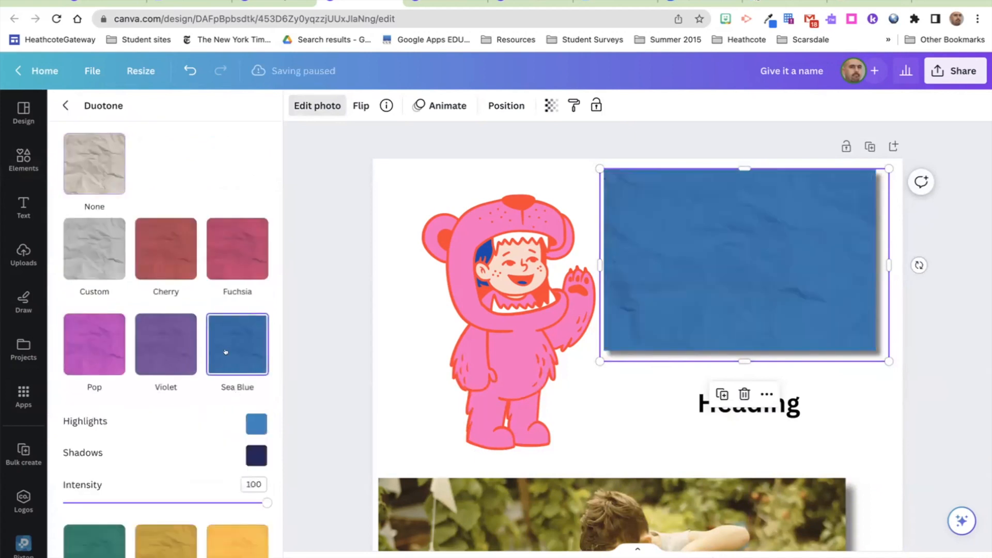
{"action": "left_click", "coordinate": [143, 249]}
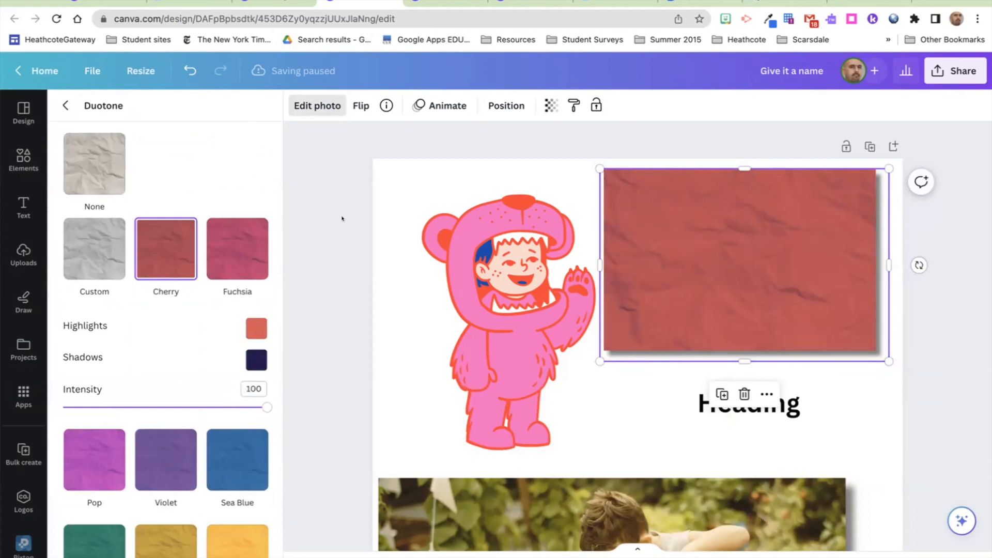
{"action": "left_click", "coordinate": [60, 104]}
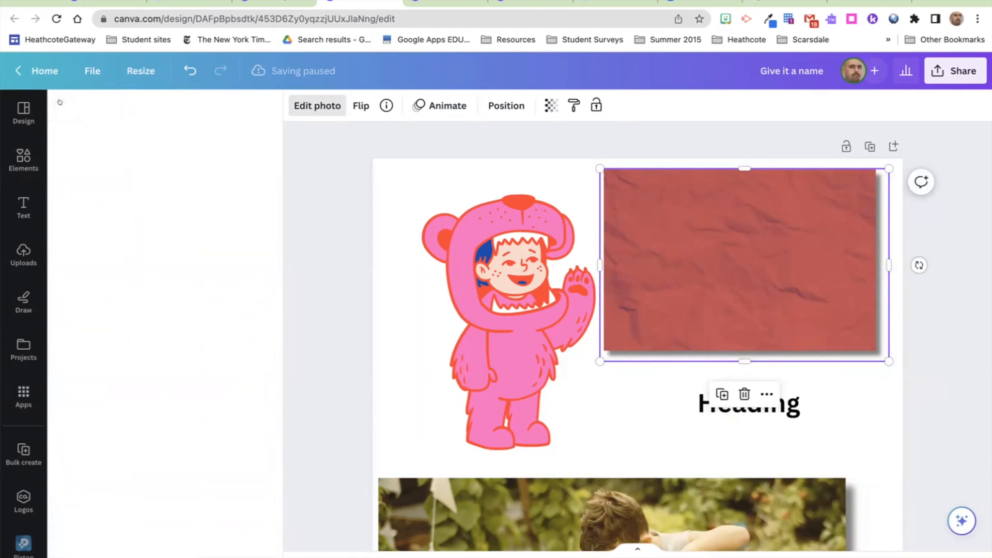
Step: Search Elements for 'paper' and add the beige stamp-edged paper graphic onto the red paper
{"action": "left_click", "coordinate": [18, 154]}
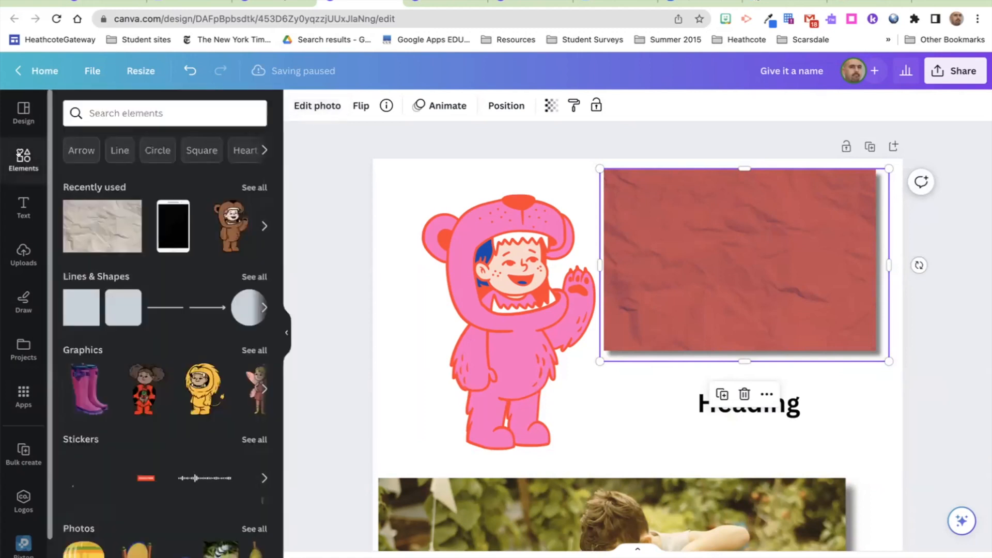
{"action": "left_click", "coordinate": [131, 111]}
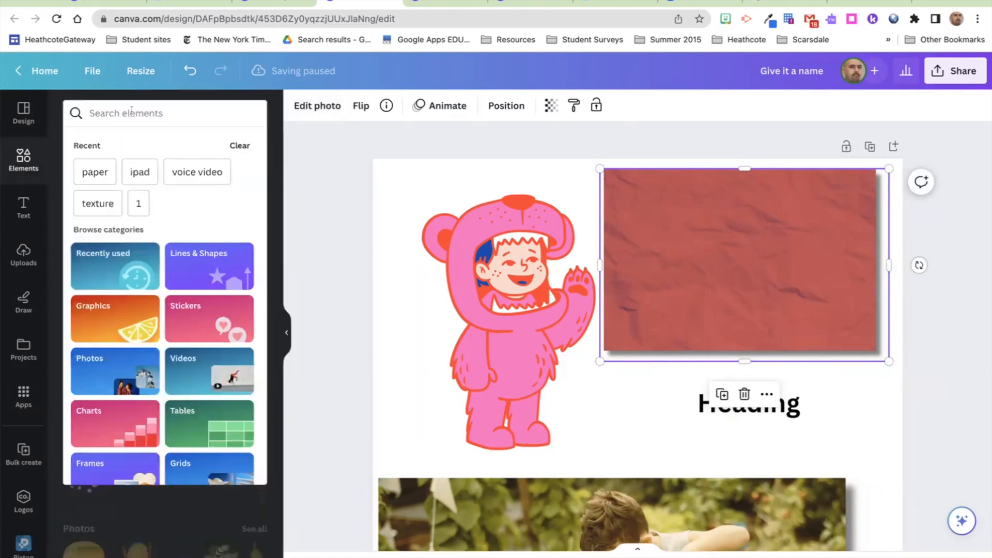
{"action": "type", "text": "paper"}
{"action": "key", "text": "Return"}
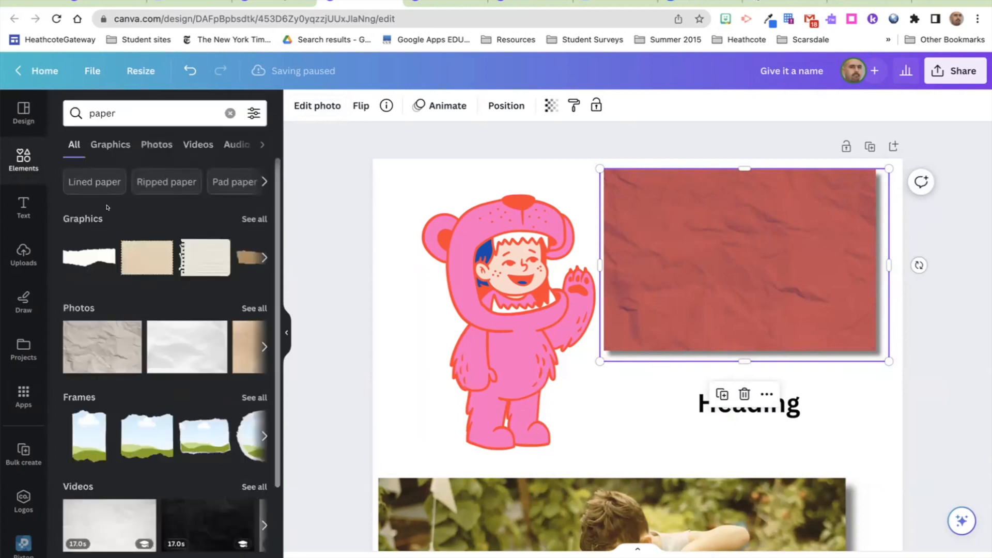
{"action": "left_click", "coordinate": [143, 259]}
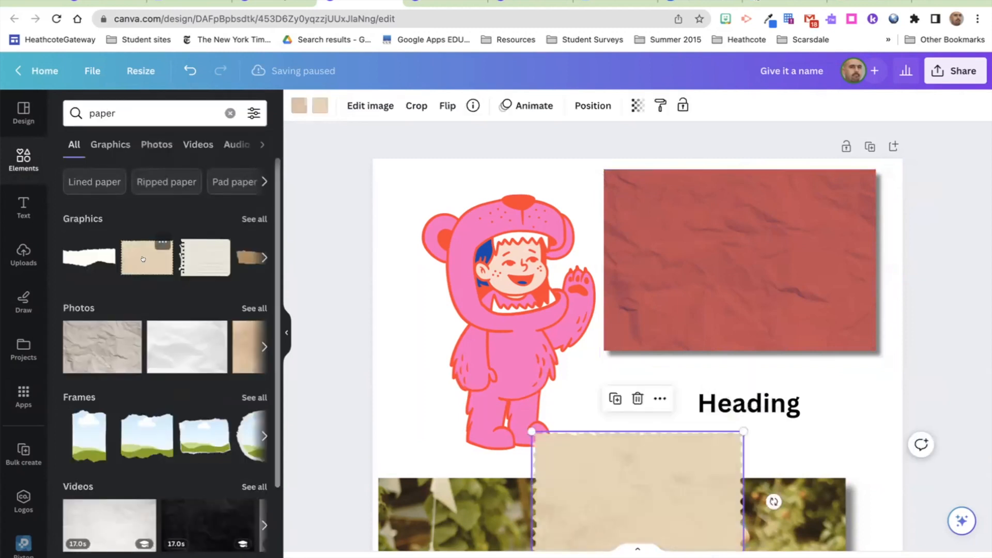
{"action": "left_click_drag", "start_coordinate": [607, 456], "coordinate": [688, 208]}
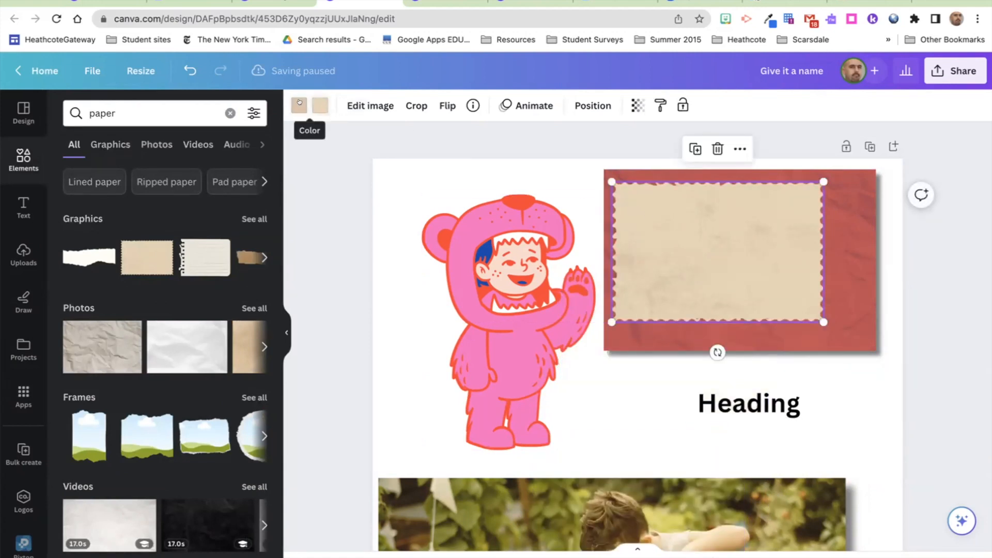
Step: Delete the pink bear, move the stamp graphic left, and recolour it black and teal
{"action": "left_click", "coordinate": [458, 237]}
{"action": "key", "text": "Delete"}
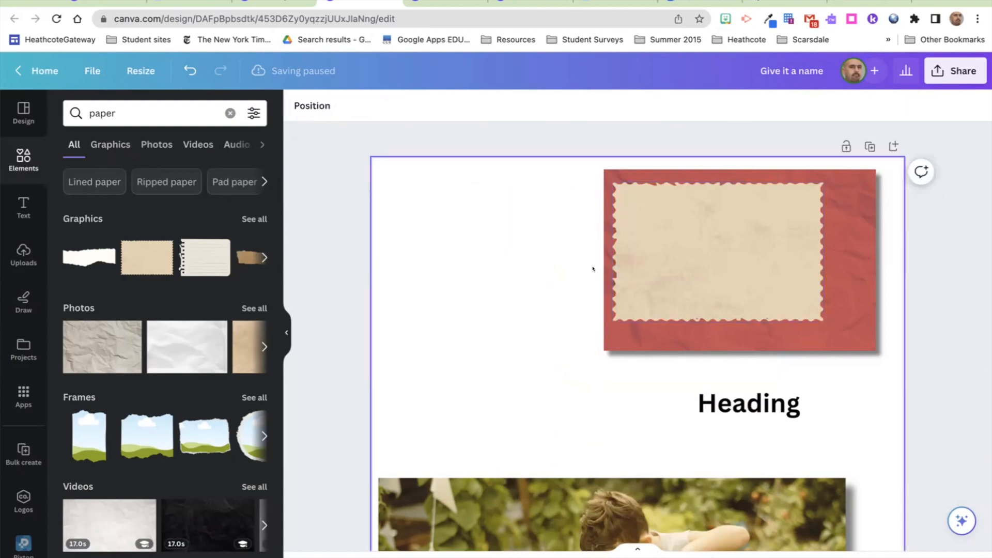
{"action": "left_click_drag", "start_coordinate": [663, 271], "coordinate": [437, 309]}
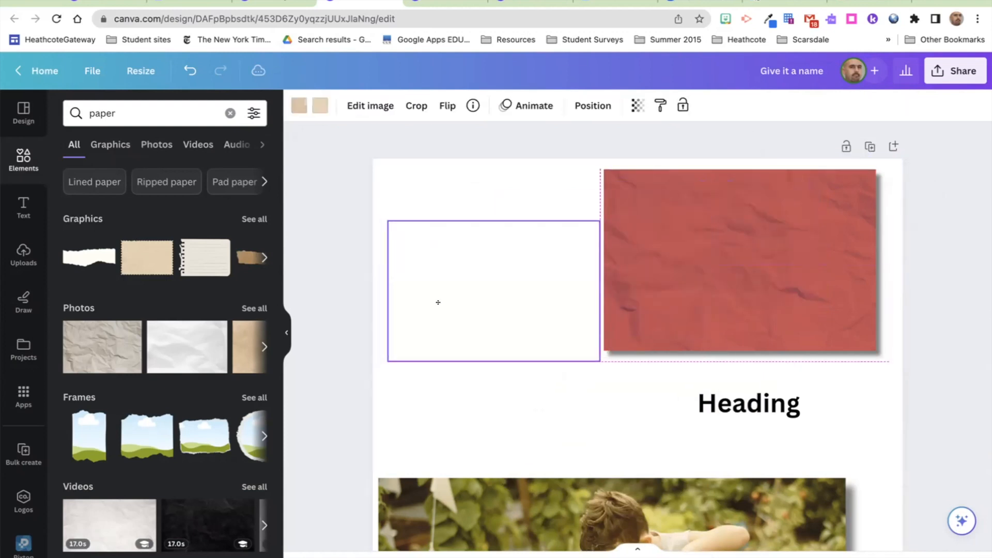
{"action": "left_click", "coordinate": [293, 109]}
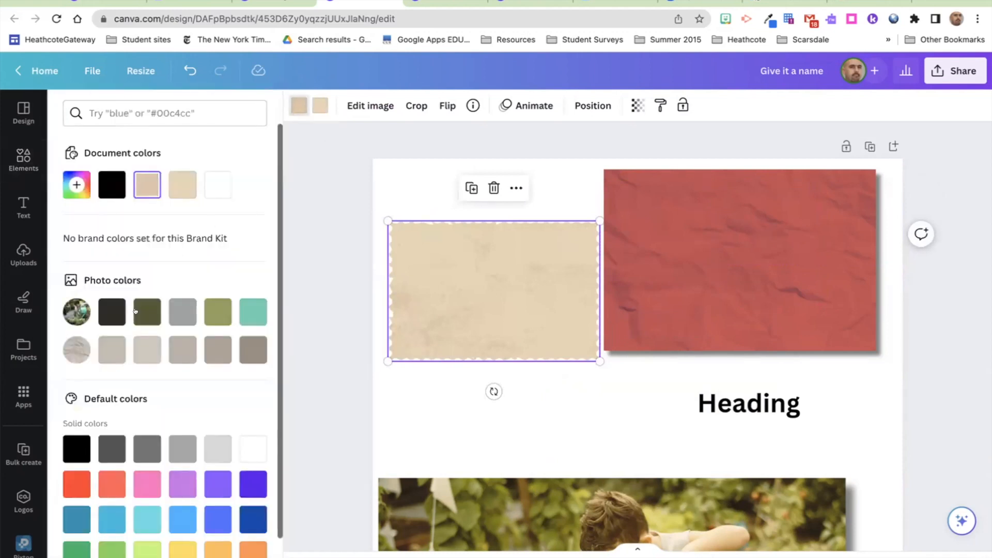
{"action": "left_click", "coordinate": [110, 186]}
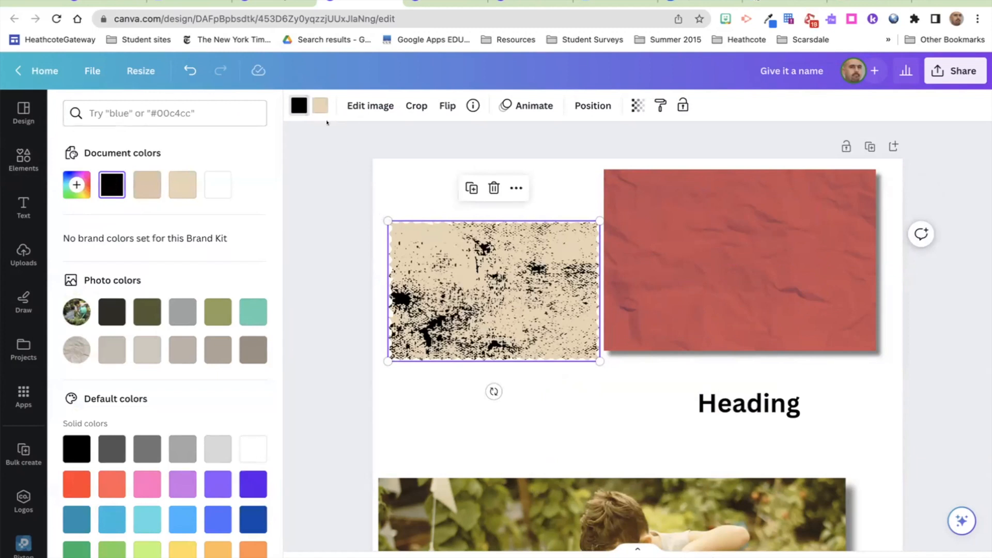
{"action": "left_click", "coordinate": [321, 105]}
{"action": "left_click", "coordinate": [247, 313]}
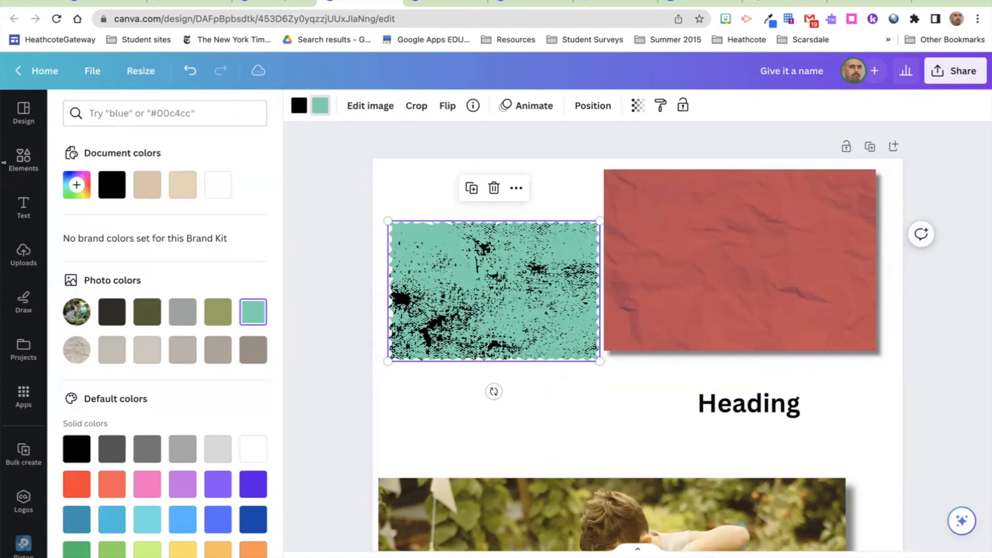
{"action": "left_click", "coordinate": [24, 159]}
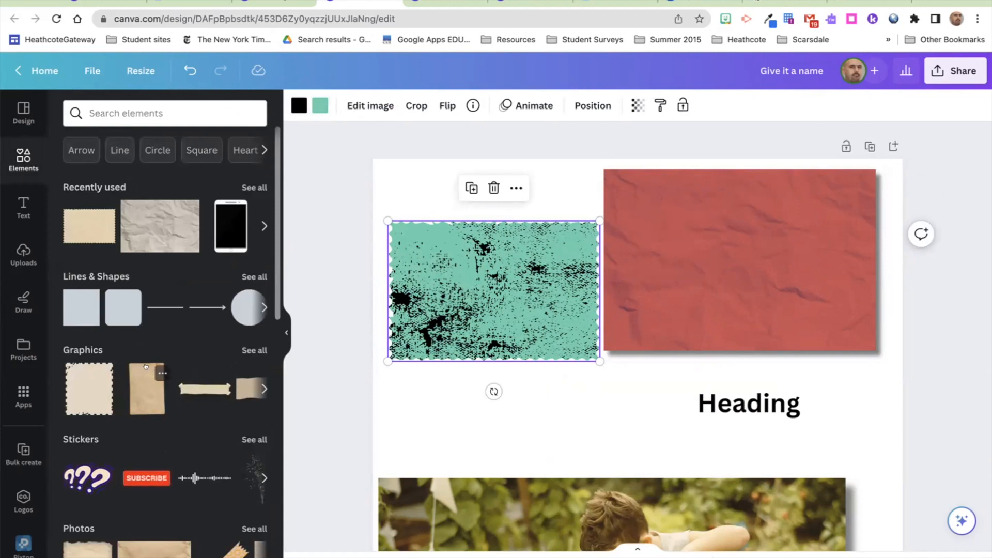
Step: Replace the teal stamp with a tan tape strip moved to the upper left
{"action": "left_click", "coordinate": [182, 384]}
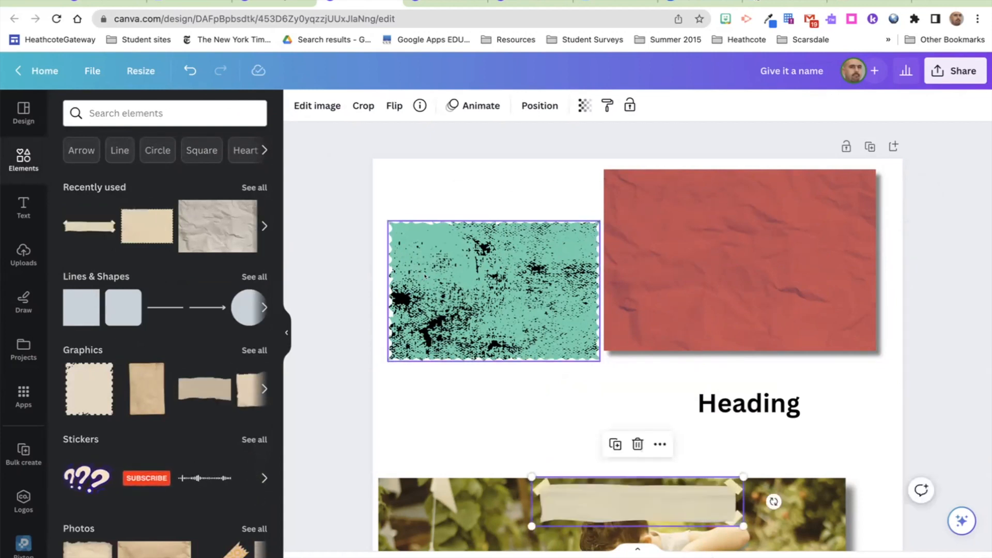
{"action": "left_click", "coordinate": [506, 268]}
{"action": "key", "text": "Delete"}
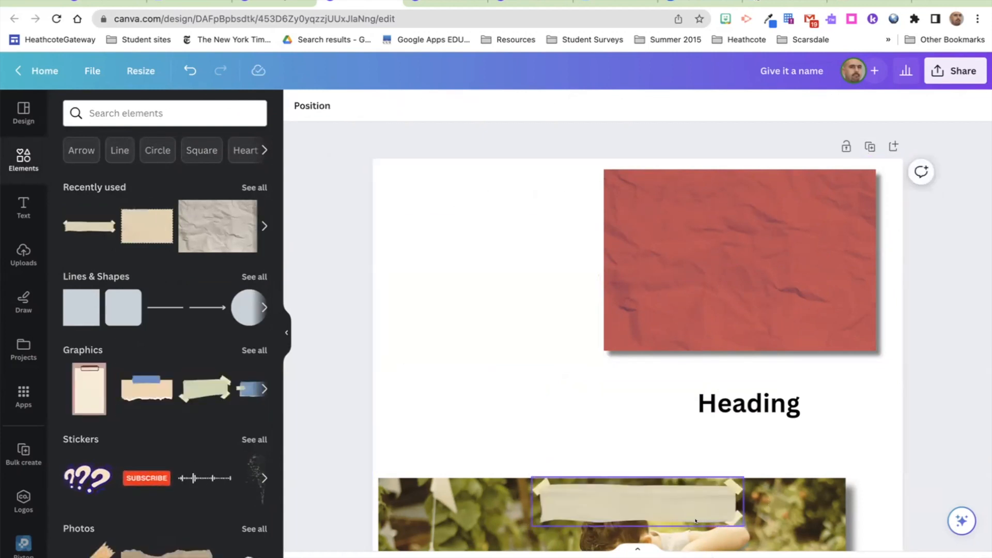
{"action": "left_click_drag", "start_coordinate": [657, 500], "coordinate": [519, 248]}
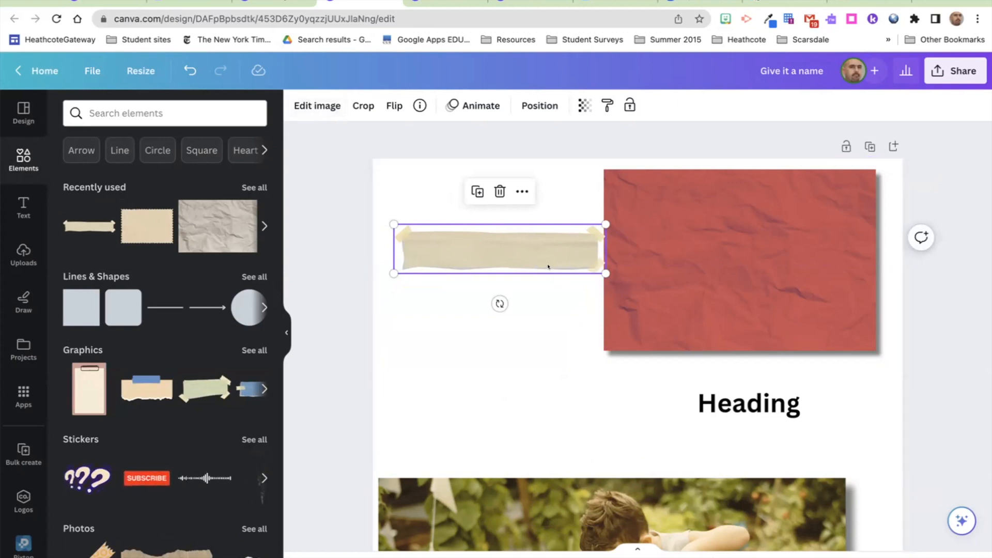
Step: Add a green tape graphic left of the Heading, then delete it
{"action": "left_click", "coordinate": [188, 386]}
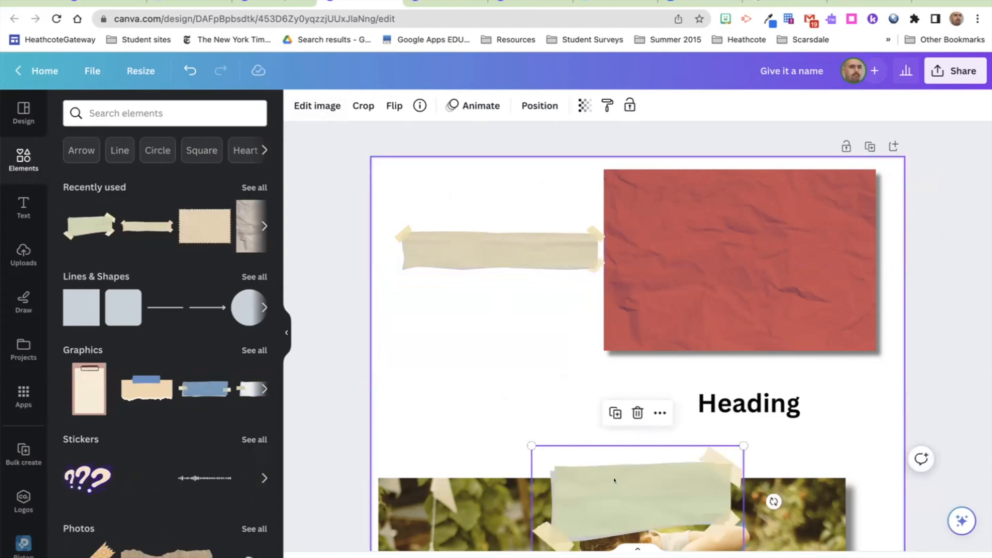
{"action": "left_click_drag", "start_coordinate": [614, 480], "coordinate": [518, 393]}
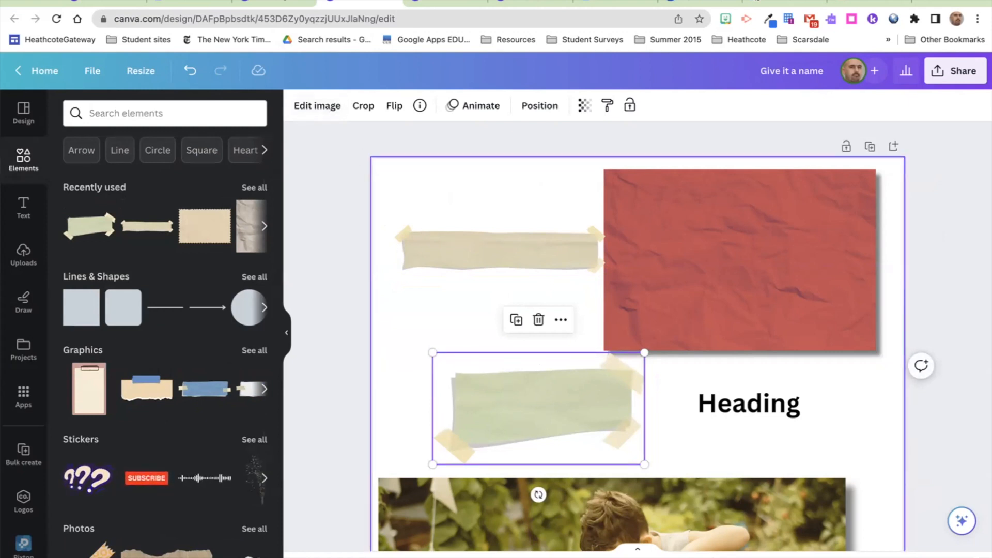
{"action": "key", "text": "Delete"}
Step: Search 'paper' graphics and add a taped paper note on the page's left side
{"action": "left_click", "coordinate": [212, 109]}
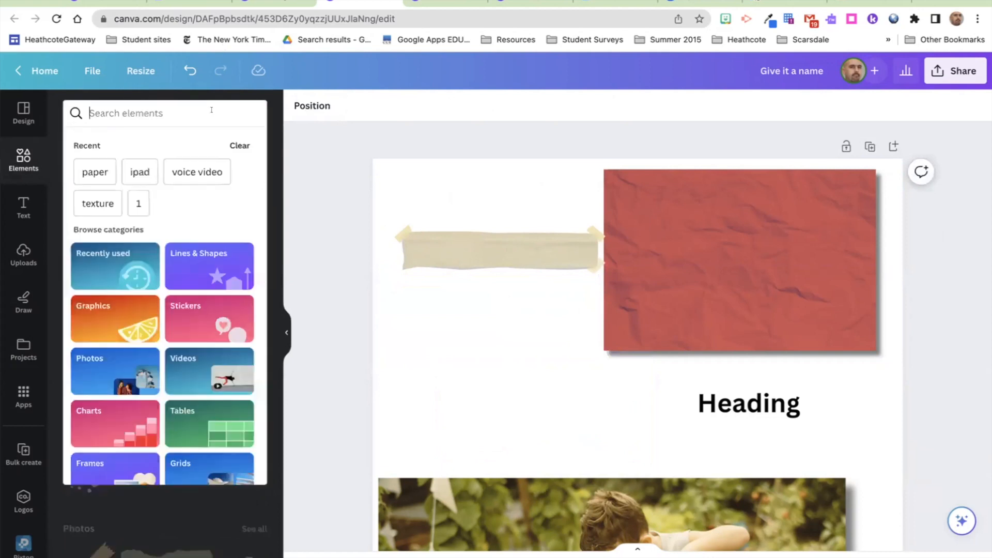
{"action": "type", "text": "paper"}
{"action": "key", "text": "Return"}
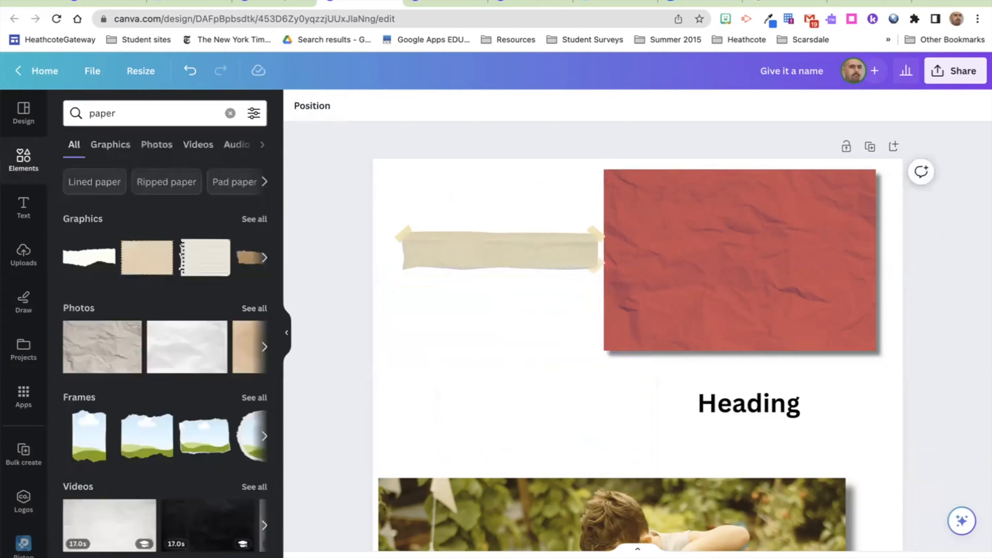
{"action": "left_click", "coordinate": [112, 145]}
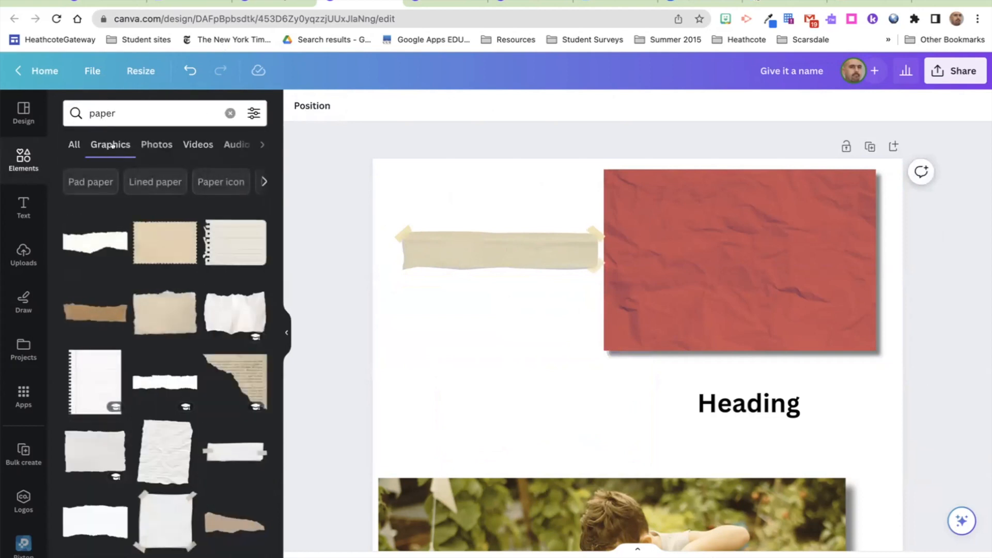
{"action": "scroll", "coordinate": [139, 246], "scroll_direction": "down", "scroll_amount": 4}
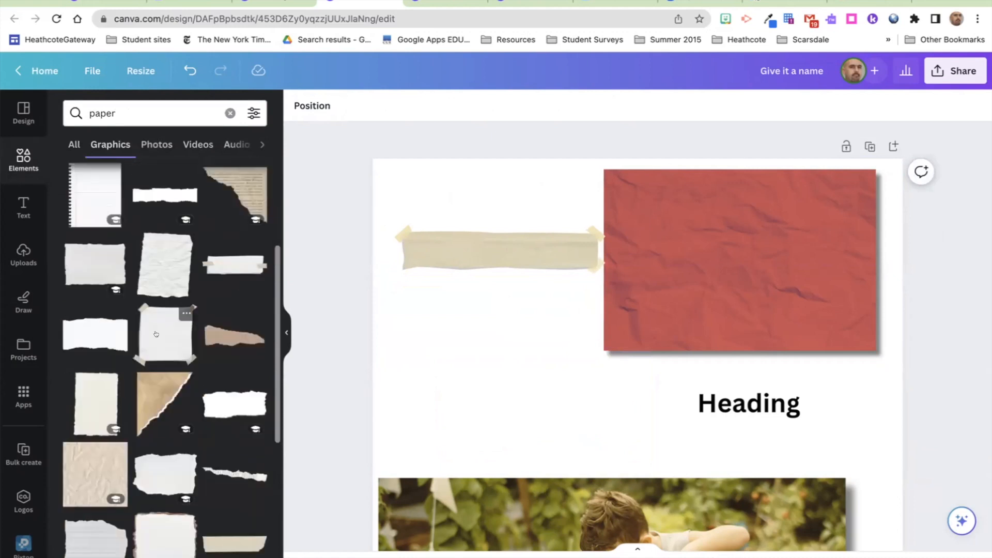
{"action": "left_click", "coordinate": [156, 334]}
{"action": "left_click_drag", "start_coordinate": [634, 448], "coordinate": [480, 306]}
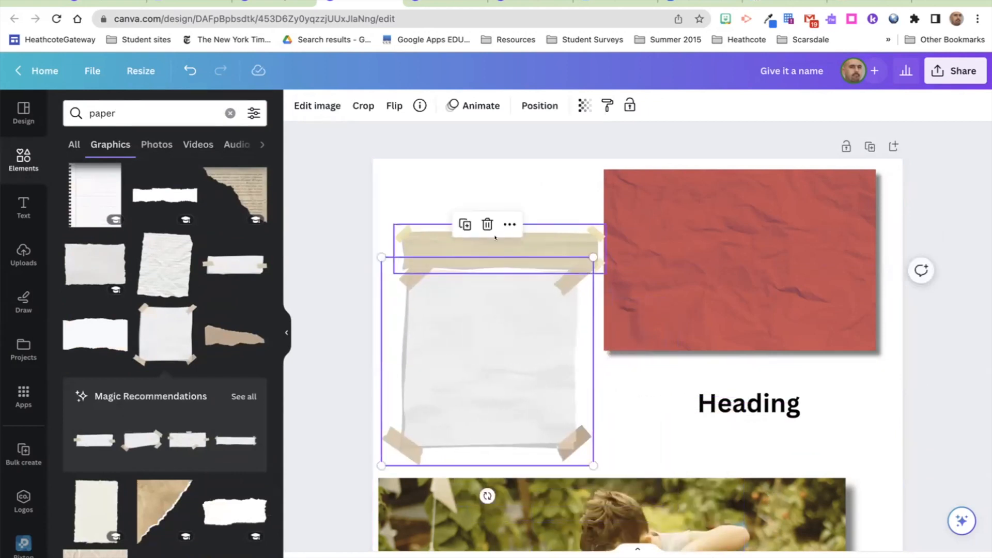
Step: Delete the tan tape strip and the taped paper note
{"action": "left_click_drag", "start_coordinate": [487, 239], "coordinate": [486, 195]}
{"action": "key", "text": "Delete"}
{"action": "left_click", "coordinate": [457, 267]}
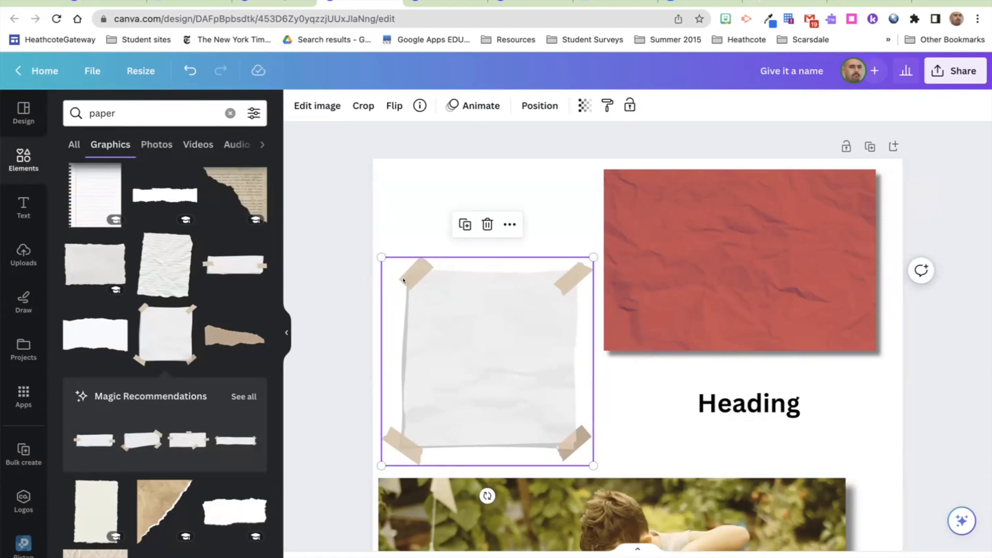
{"action": "key", "text": "Delete"}
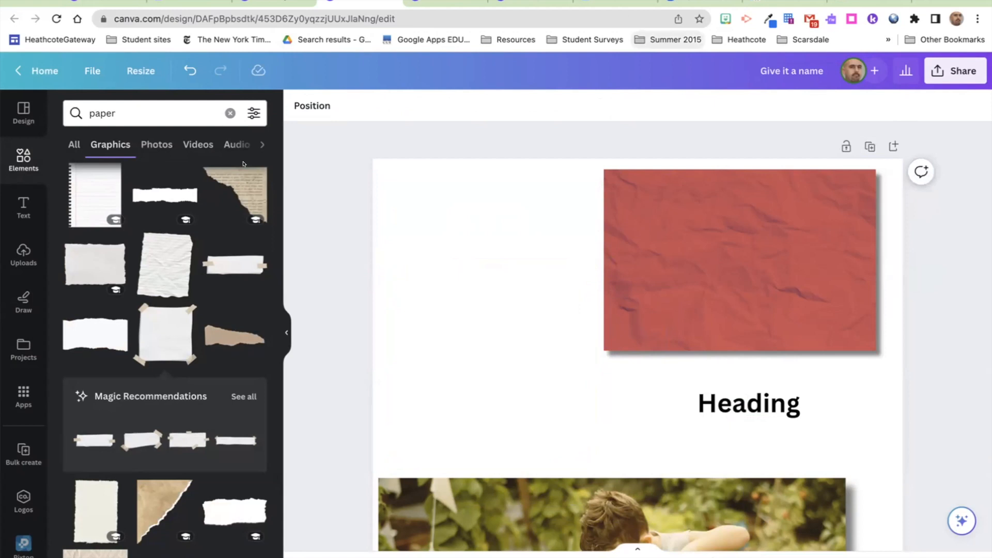
{"action": "left_click", "coordinate": [20, 207]}
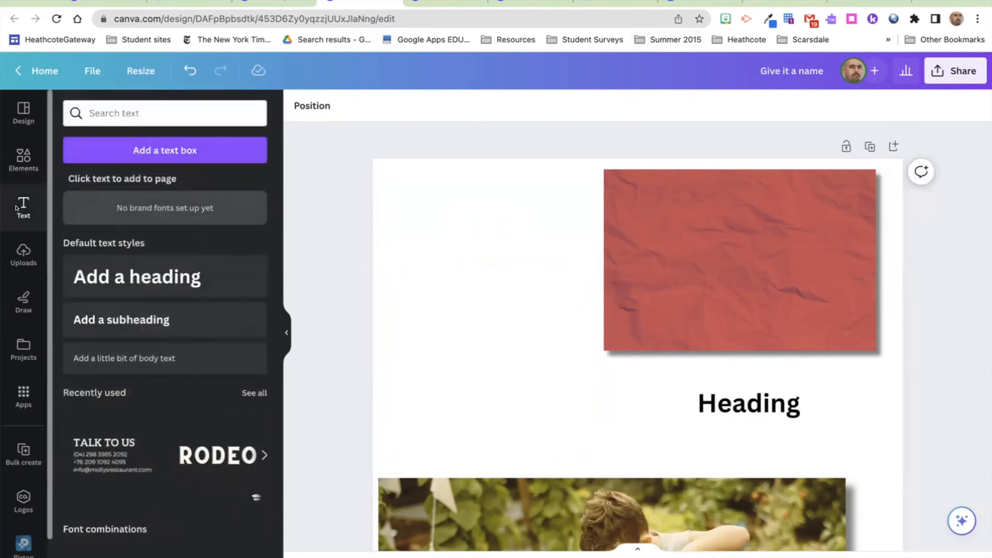
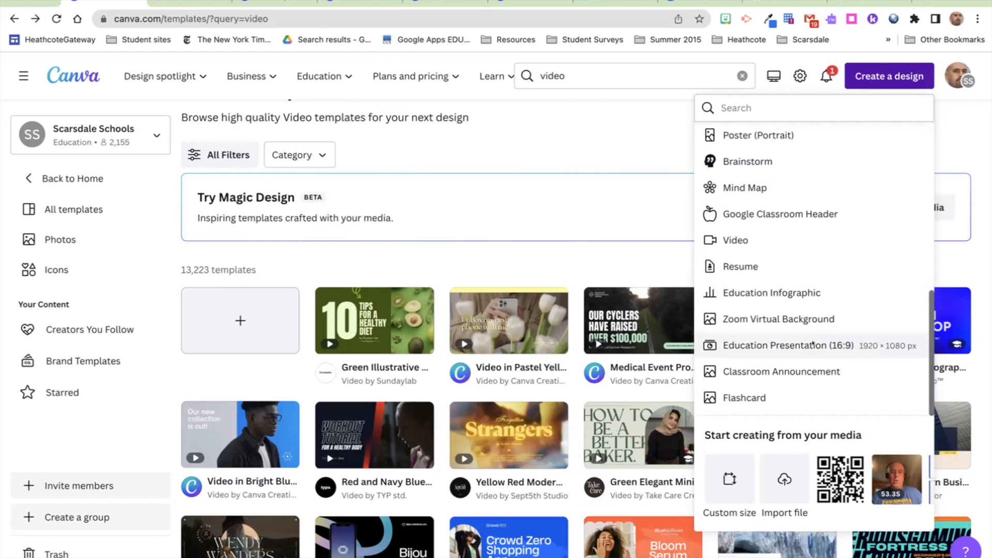
Step: Create a blank 16:9 Education Presentation, add a second page, and open the Nature Lake Theme template
{"action": "left_click", "coordinate": [852, 352]}
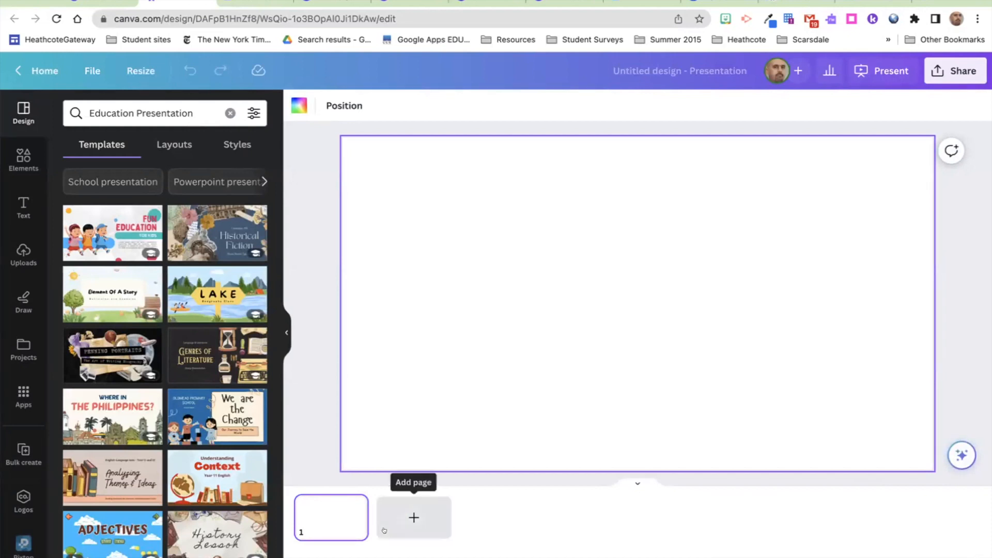
{"action": "left_click", "coordinate": [398, 503]}
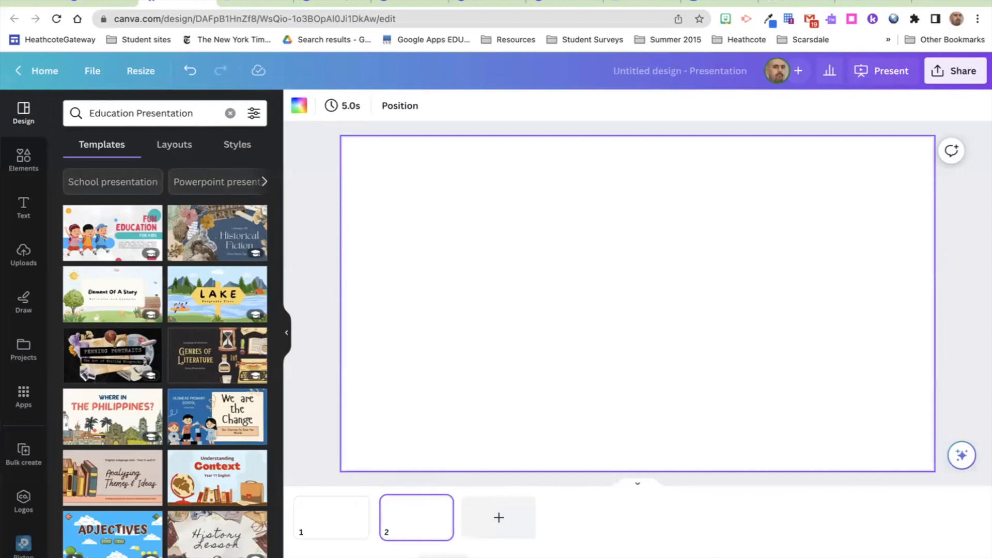
{"action": "left_click", "coordinate": [216, 290]}
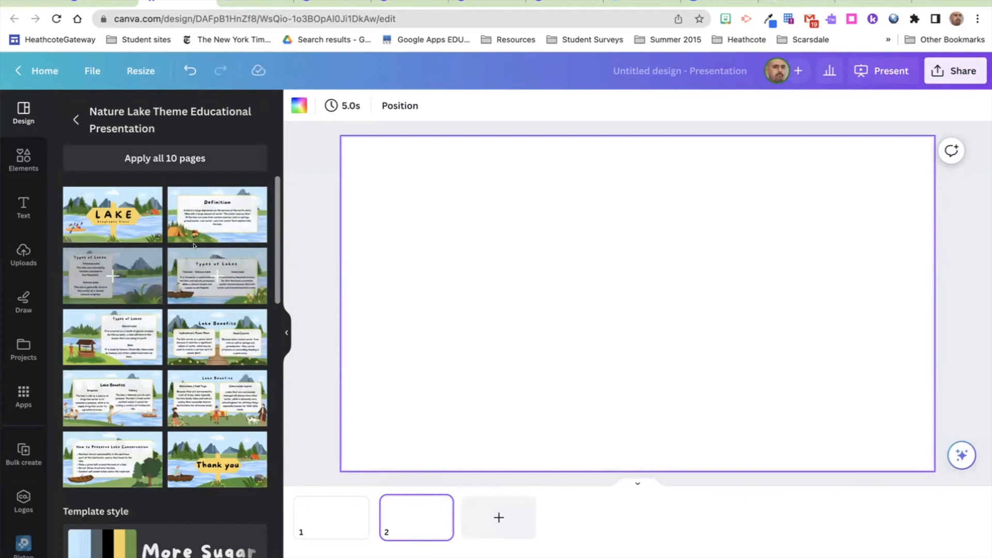
Step: Apply all 10 Nature Lake Theme template pages to the presentation, then bring up the Share options
{"action": "left_click", "coordinate": [167, 157]}
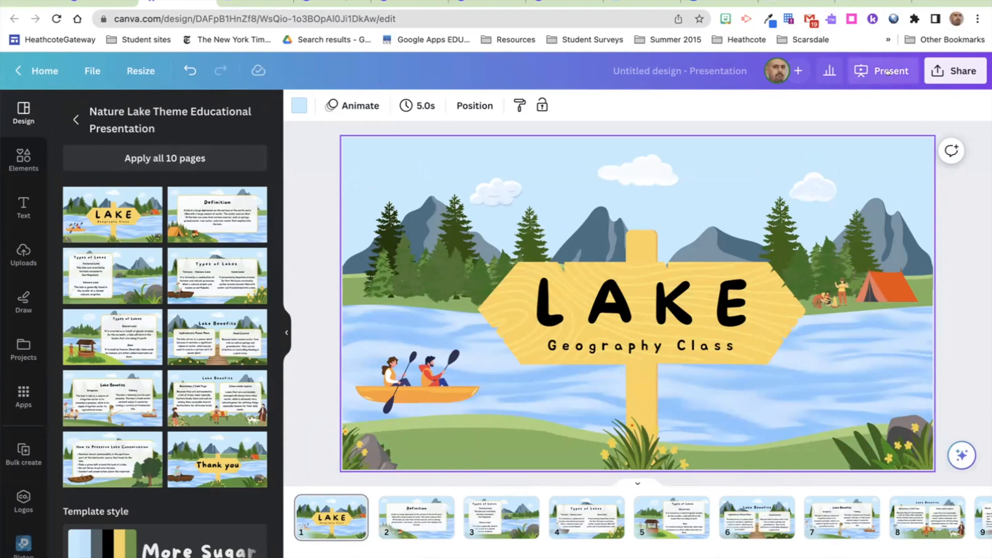
{"action": "left_click", "coordinate": [940, 70]}
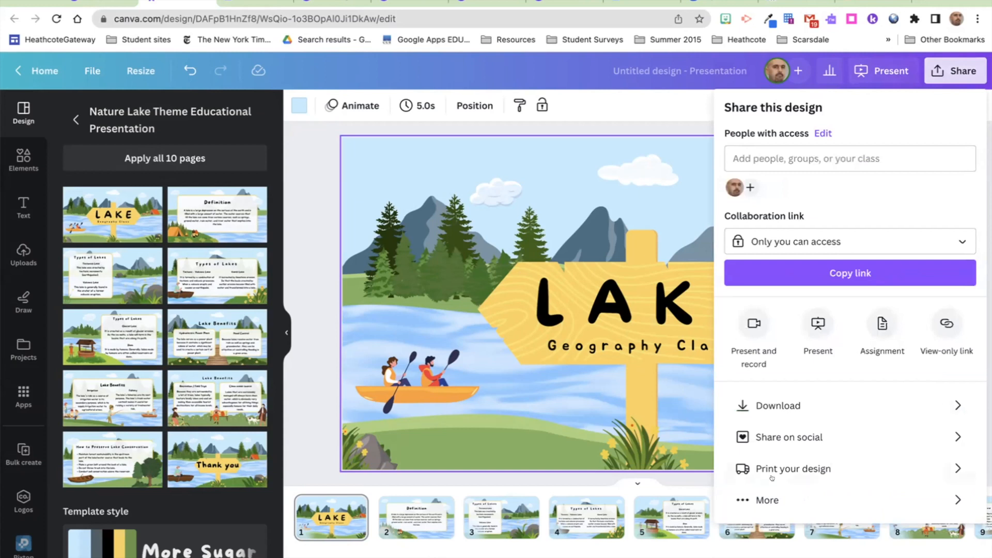
Step: Start a Present and record session in the recording studio and advance to the Definition slide
{"action": "left_click", "coordinate": [744, 331]}
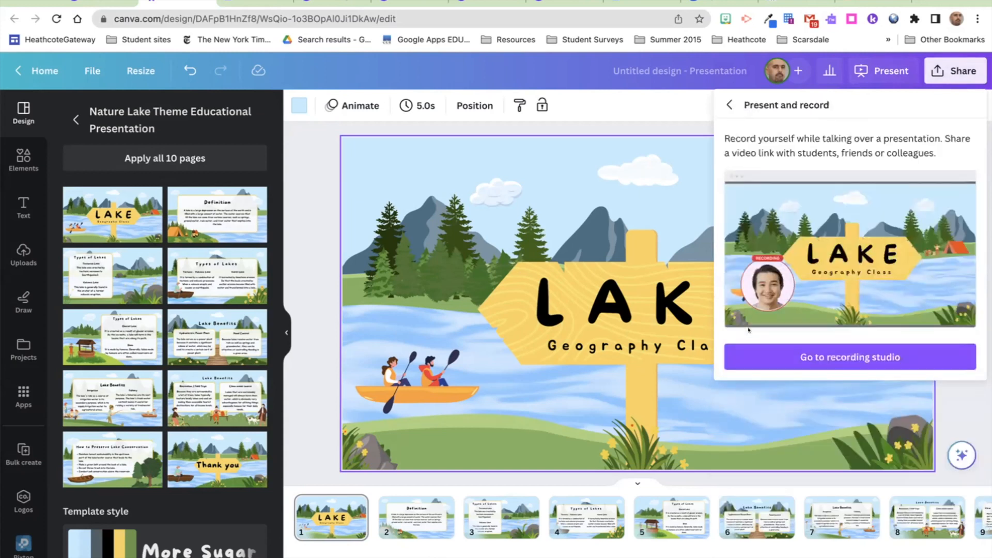
{"action": "left_click", "coordinate": [798, 351]}
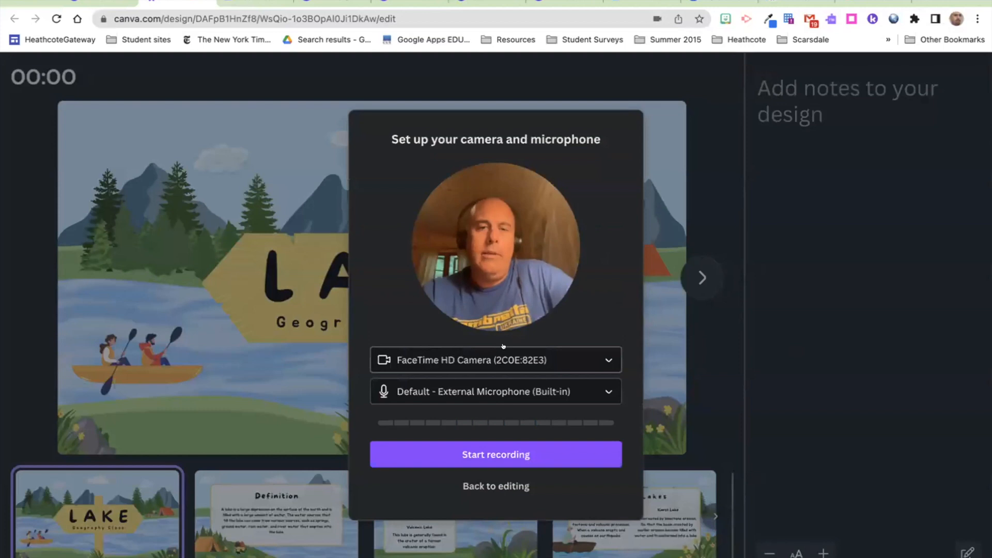
{"action": "left_click", "coordinate": [481, 449]}
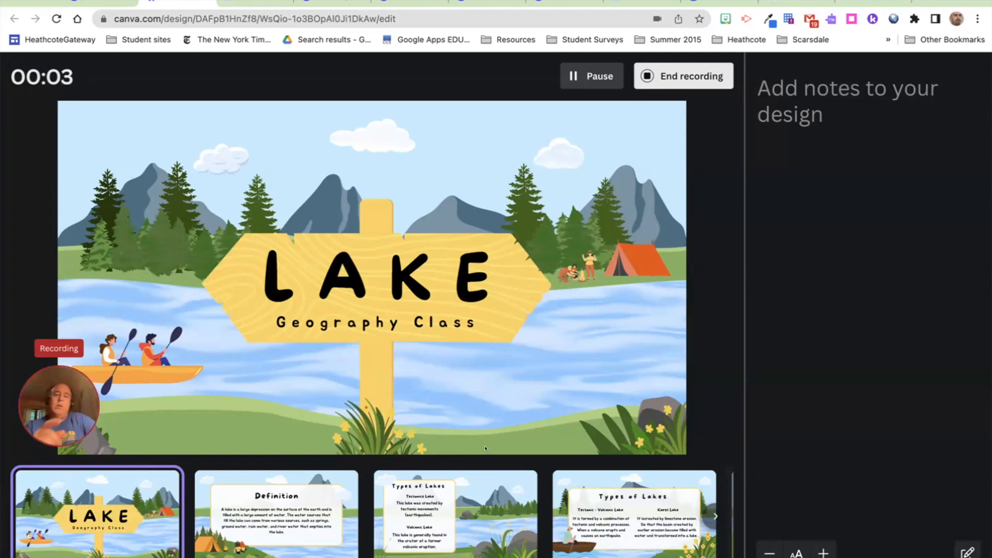
{"action": "left_click", "coordinate": [228, 521]}
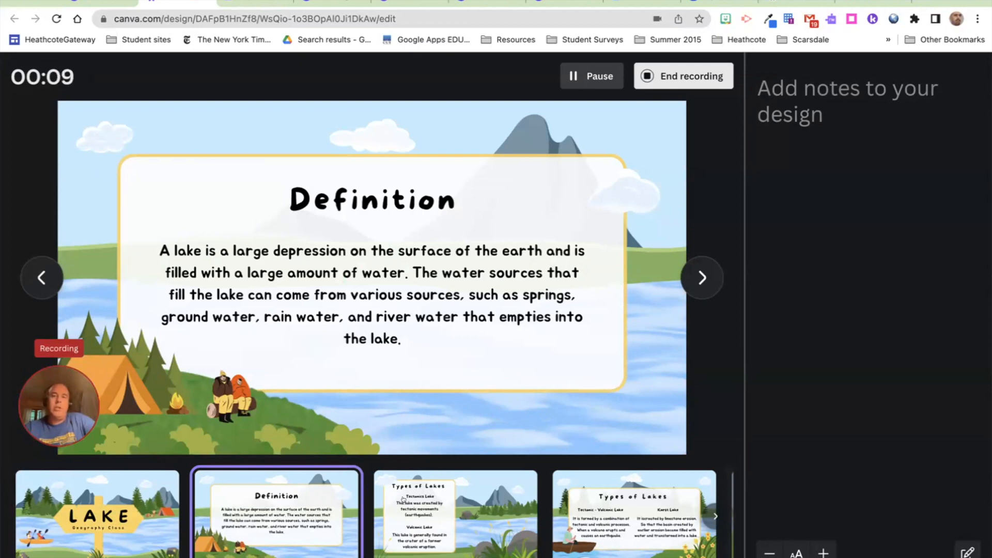
Step: Narrate through the Types of Lakes, Glacial Lake and Dam, and Lake Benefits slides, then end the recording
{"action": "left_click", "coordinate": [403, 500]}
{"action": "left_click", "coordinate": [594, 492]}
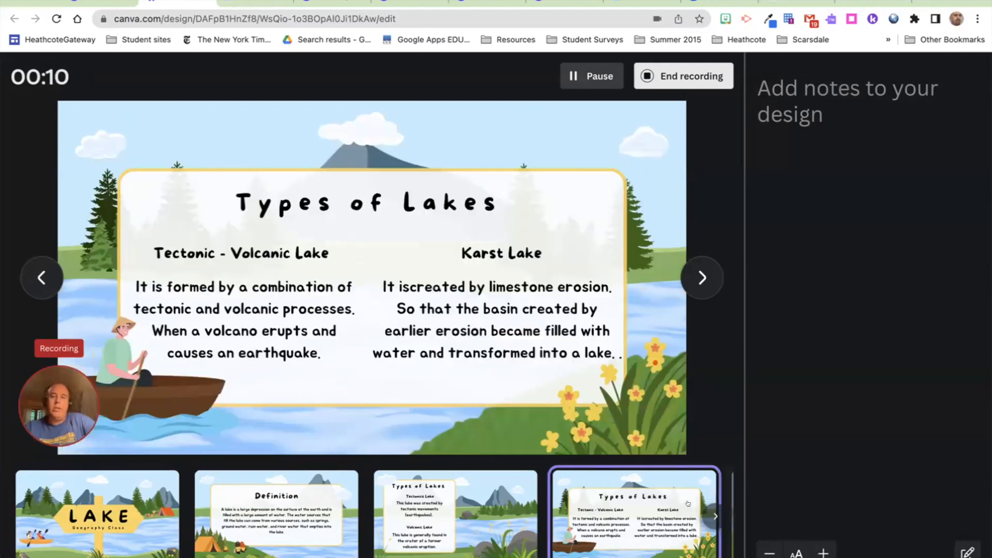
{"action": "left_click", "coordinate": [714, 515]}
{"action": "left_click", "coordinate": [102, 499]}
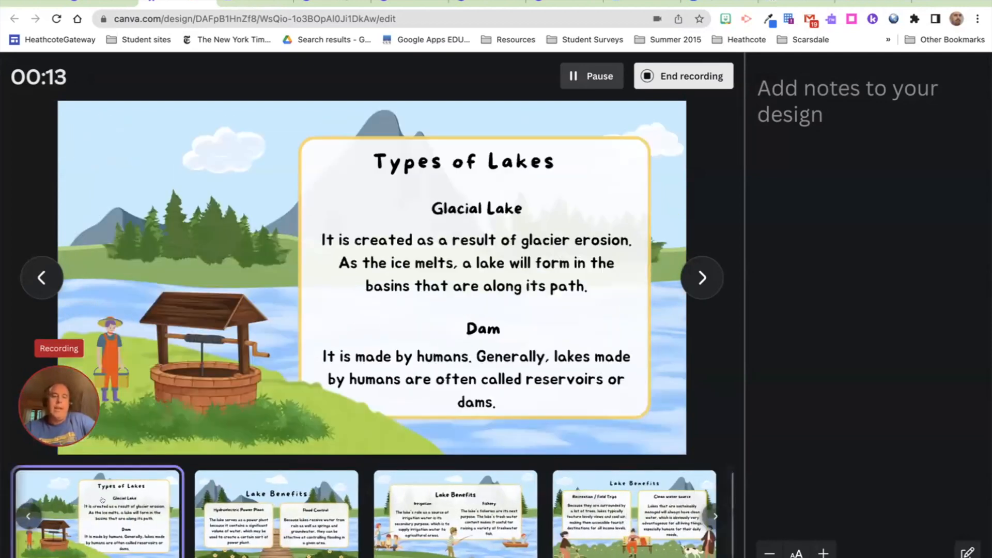
{"action": "left_click", "coordinate": [228, 514]}
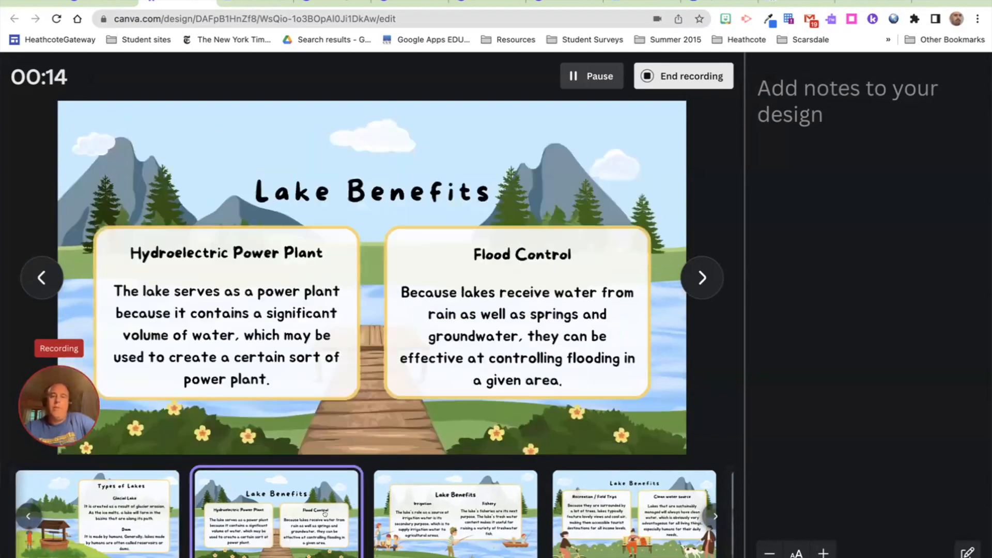
{"action": "left_click", "coordinate": [406, 520]}
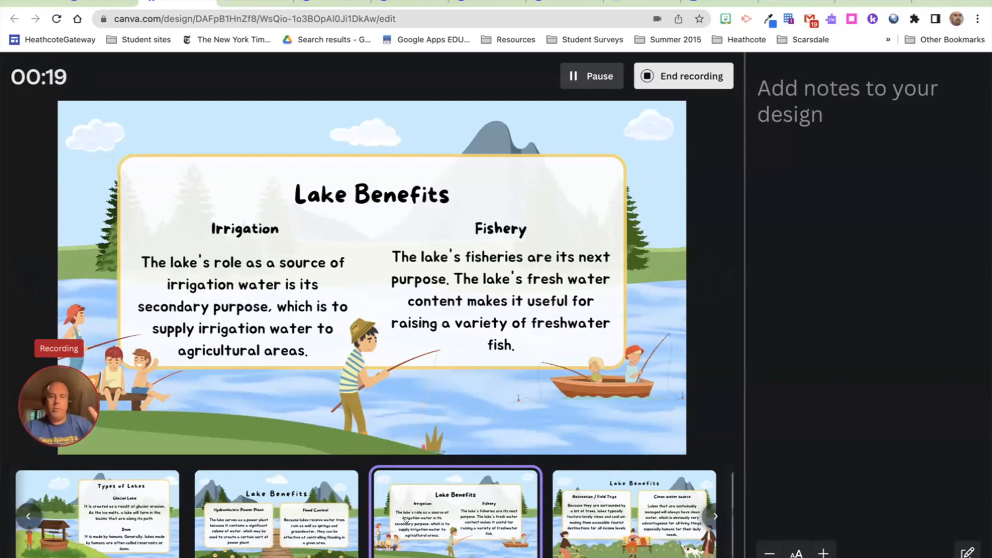
{"action": "left_click", "coordinate": [556, 524]}
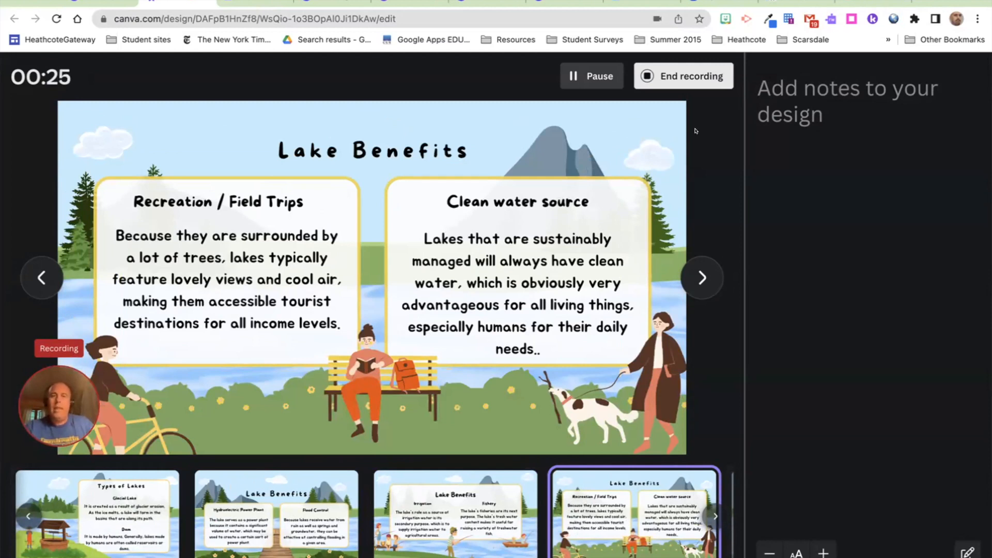
{"action": "left_click", "coordinate": [675, 77]}
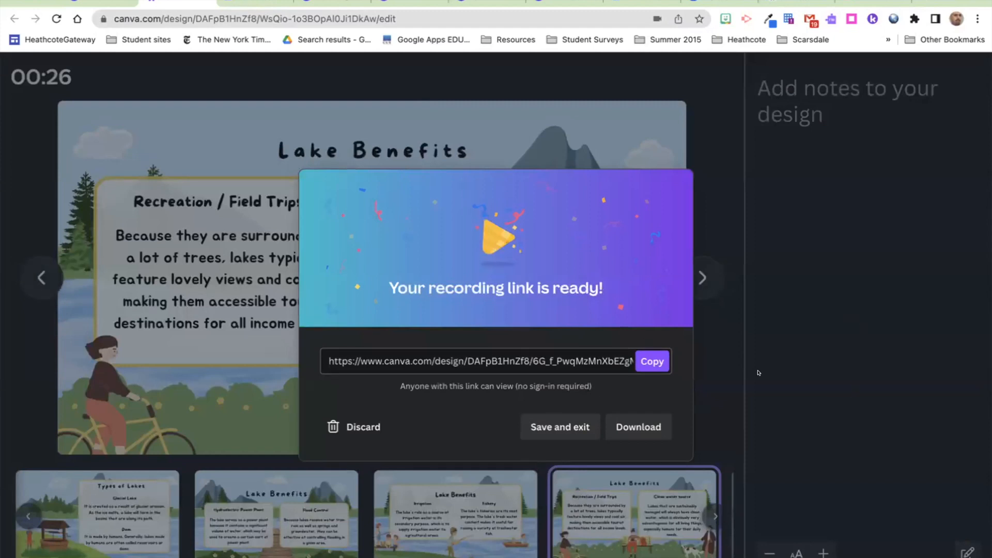
Step: Copy the recording's view link, download it as MP4, and open the link in a new tab
{"action": "left_click", "coordinate": [652, 361]}
{"action": "left_click", "coordinate": [640, 427]}
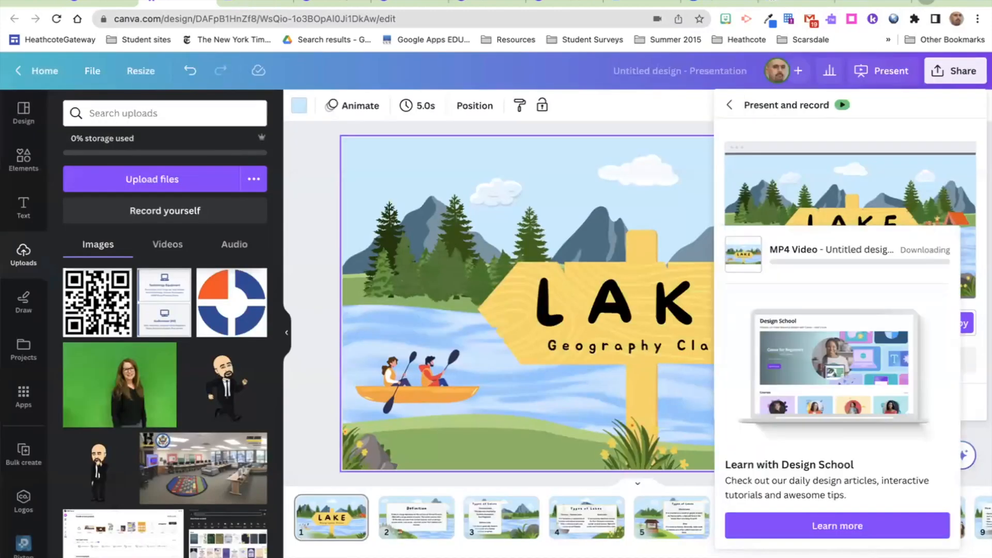
{"action": "key", "text": "ctrl+t"}
{"action": "key", "text": "Return"}
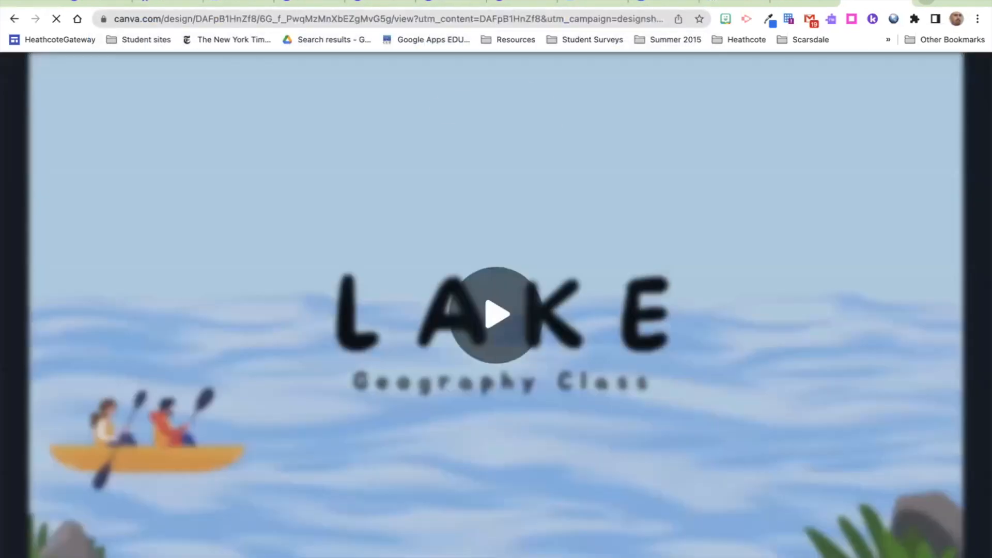
Step: Play the recorded LAKE video briefly, pause it, and return to the presentation editor
{"action": "left_click", "coordinate": [496, 315]}
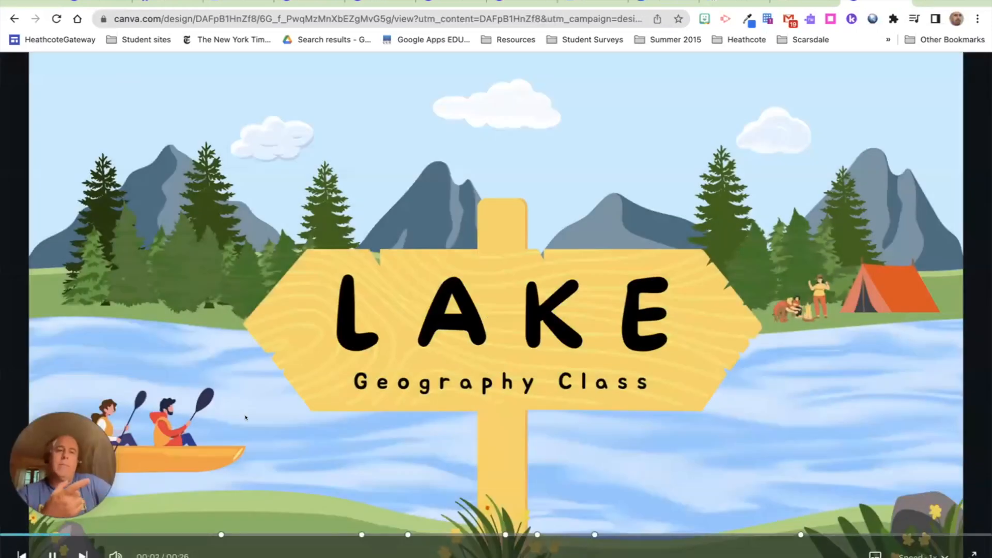
{"action": "left_click", "coordinate": [47, 553]}
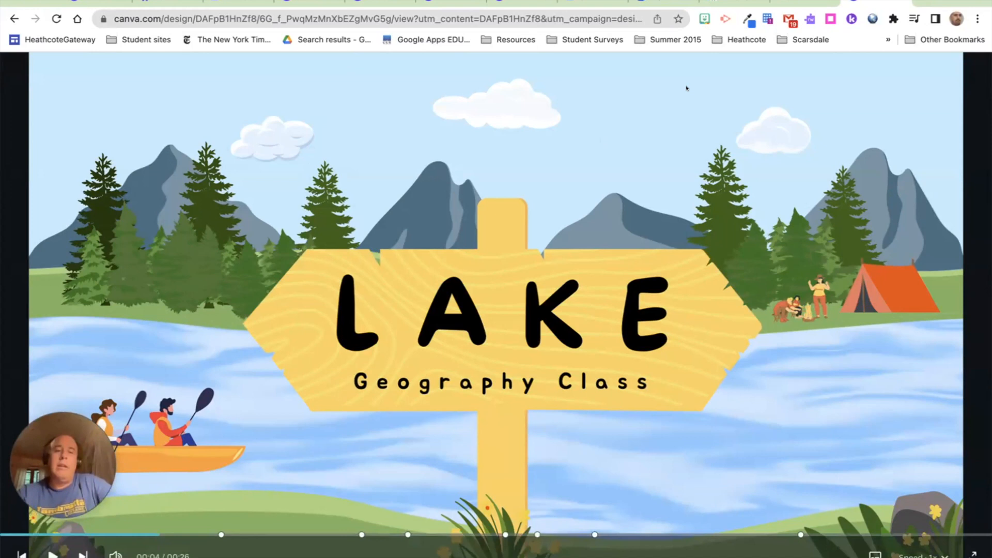
{"action": "left_click", "coordinate": [166, 3]}
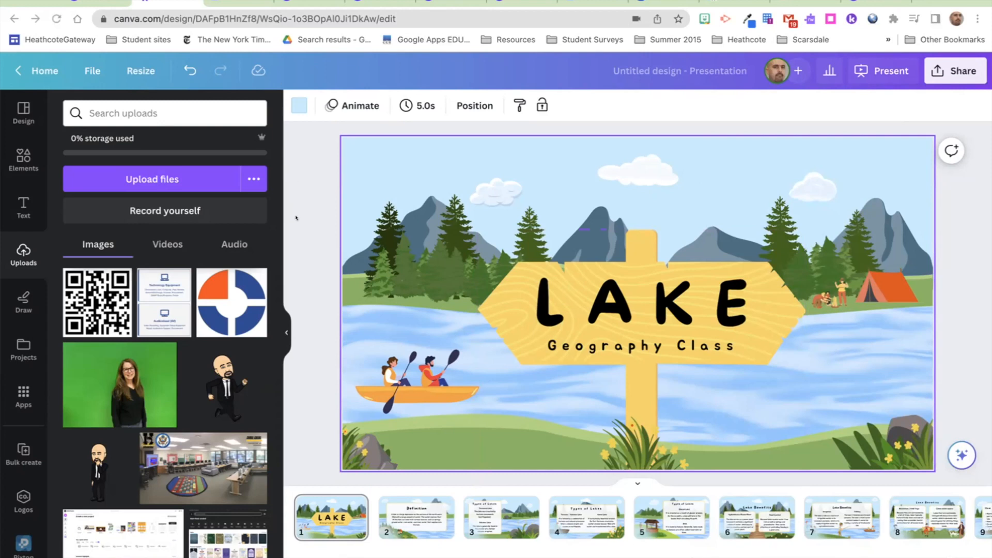
{"action": "left_click", "coordinate": [234, 131]}
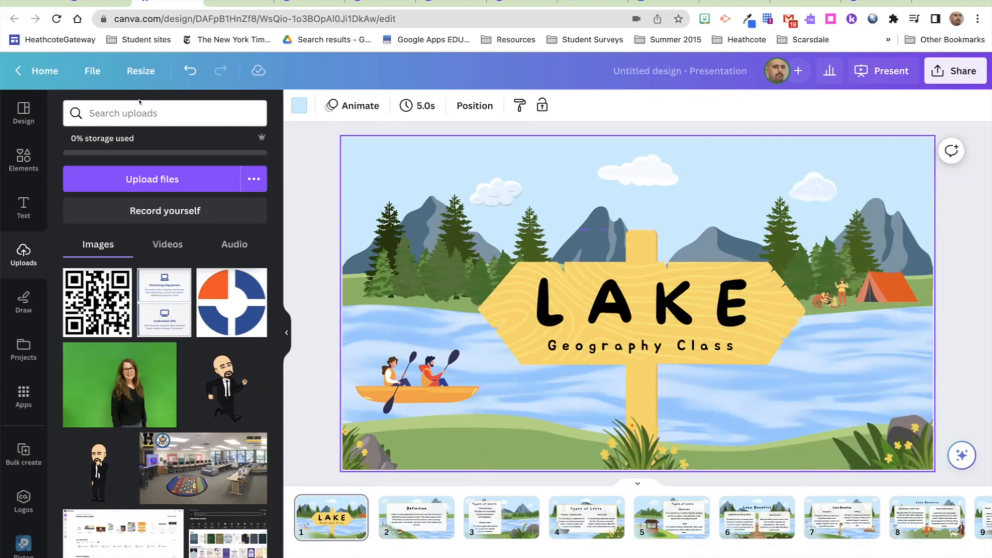
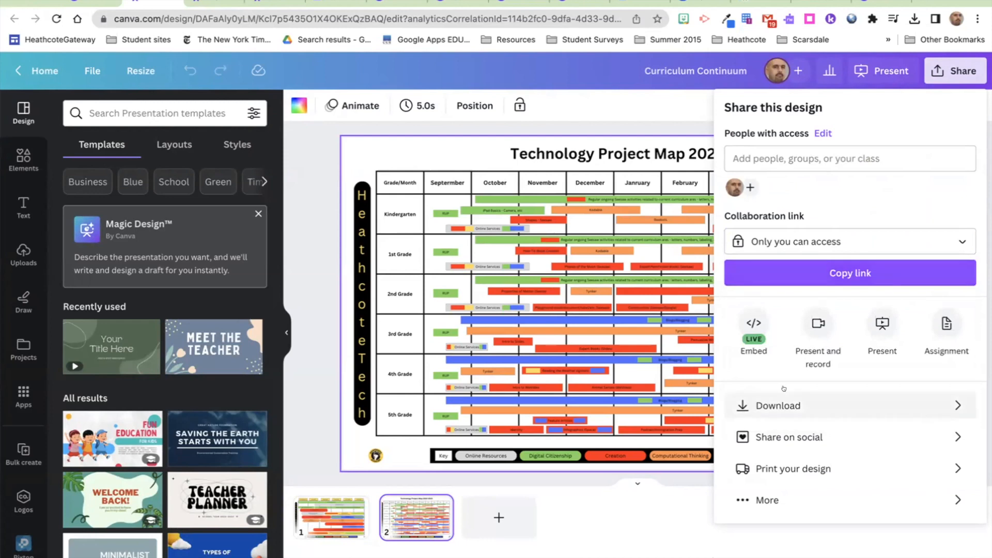
Step: View the design's HTML embed code, then go back and open the All options sharing list
{"action": "left_click", "coordinate": [744, 323]}
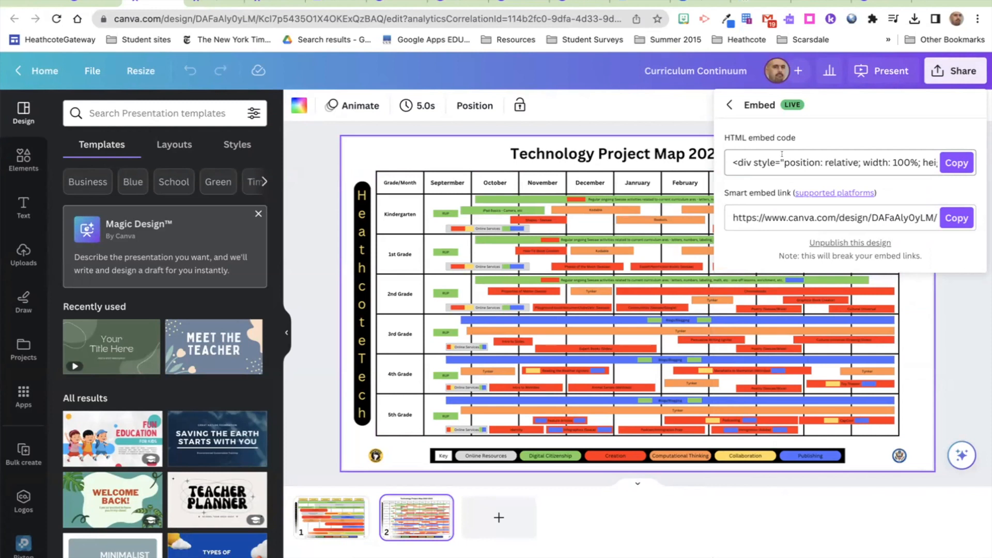
{"action": "left_click", "coordinate": [727, 104]}
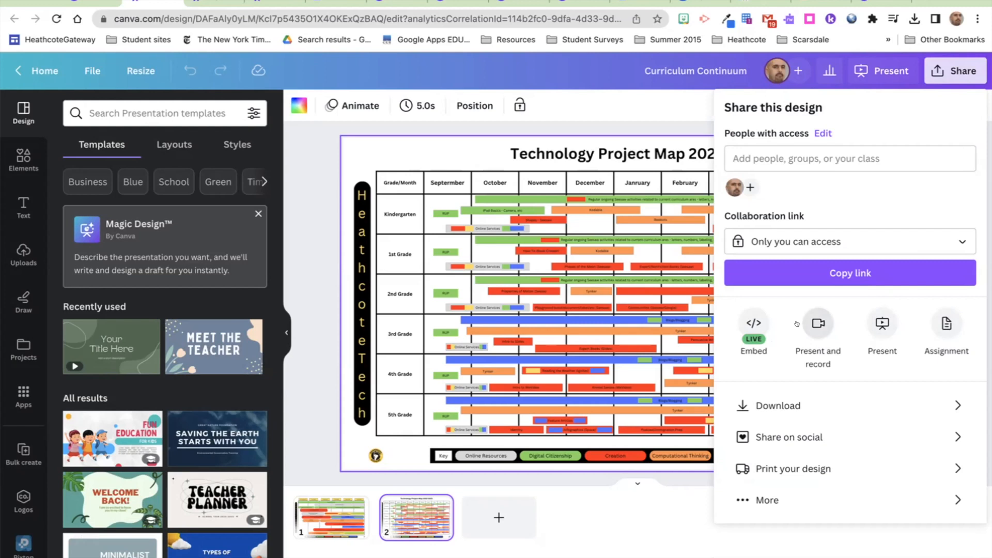
{"action": "left_click", "coordinate": [760, 500]}
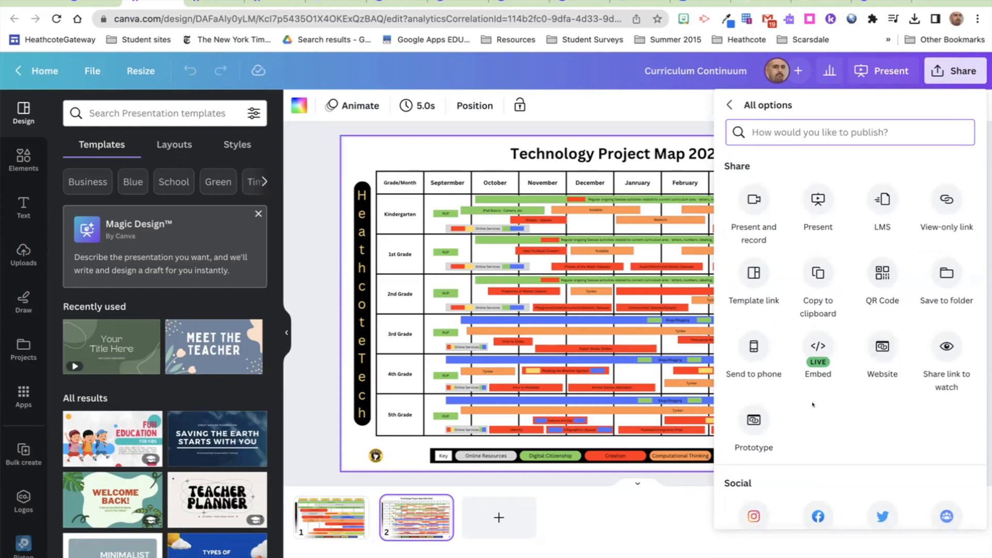
Step: Scroll through All options (LMS, QR Code, Website and more), then return to Share this design
{"action": "scroll", "coordinate": [799, 404], "scroll_direction": "down", "scroll_amount": 3}
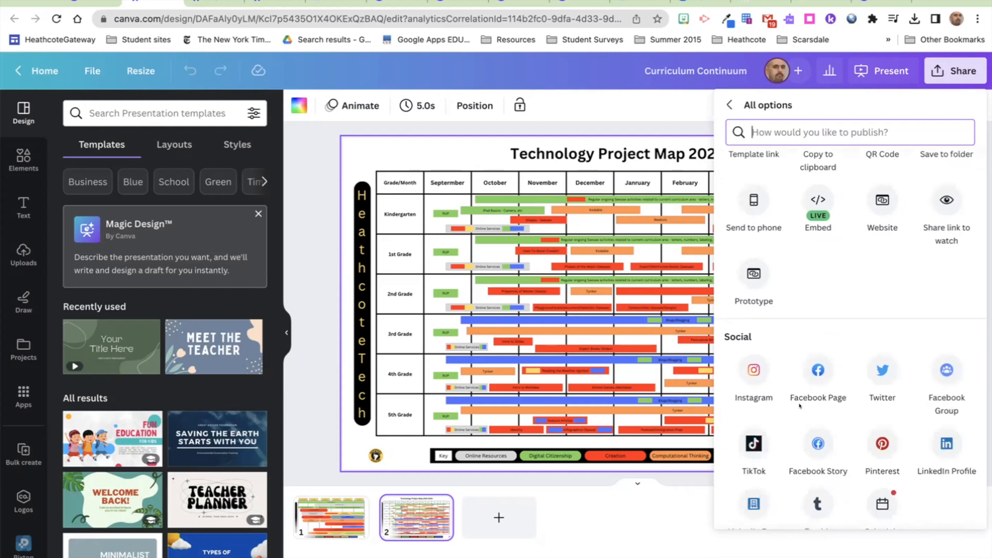
{"action": "scroll", "coordinate": [799, 405], "scroll_direction": "down", "scroll_amount": 4}
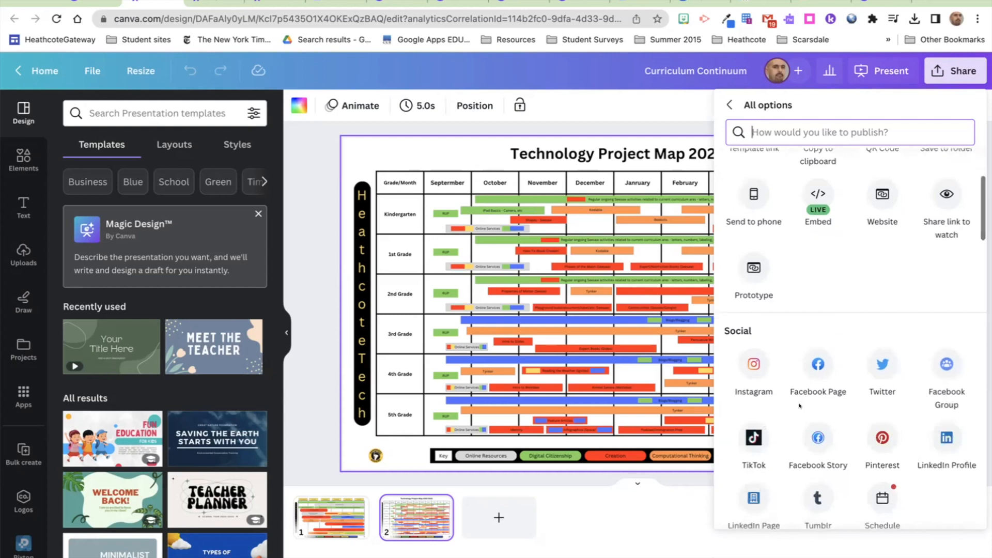
{"action": "scroll", "coordinate": [799, 405], "scroll_direction": "down", "scroll_amount": 2}
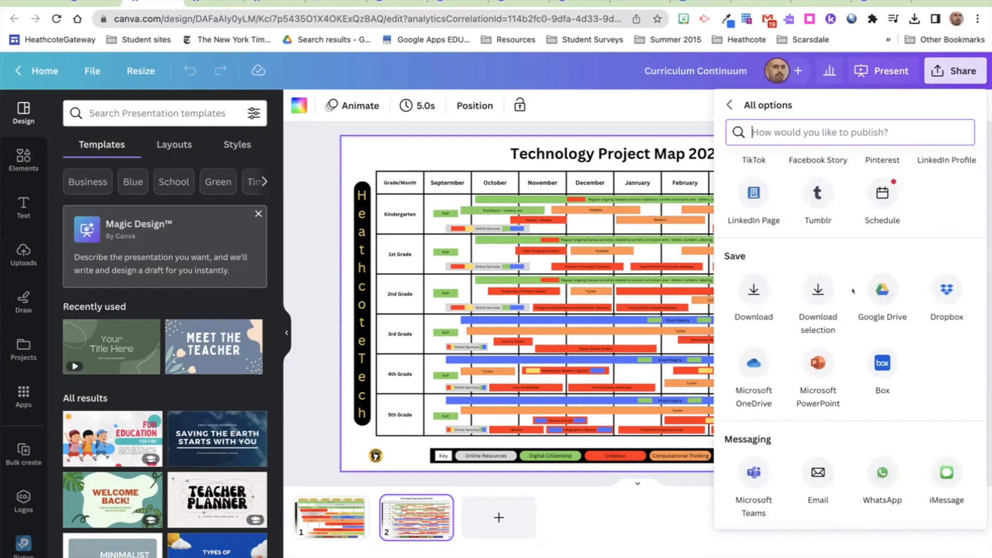
{"action": "scroll", "coordinate": [853, 291], "scroll_direction": "down", "scroll_amount": 7}
{"action": "scroll", "coordinate": [853, 290], "scroll_direction": "down", "scroll_amount": 3}
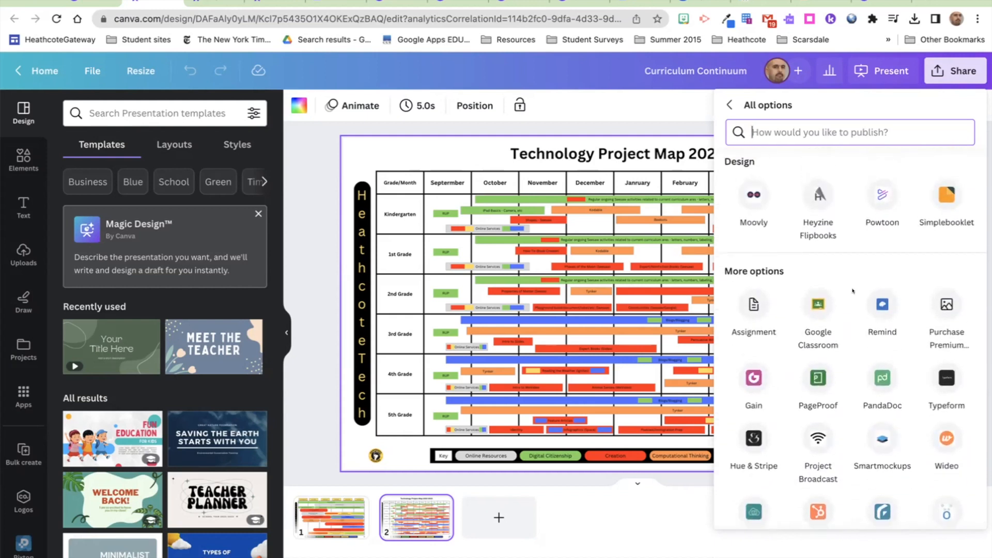
{"action": "scroll", "coordinate": [853, 290], "scroll_direction": "down", "scroll_amount": 2}
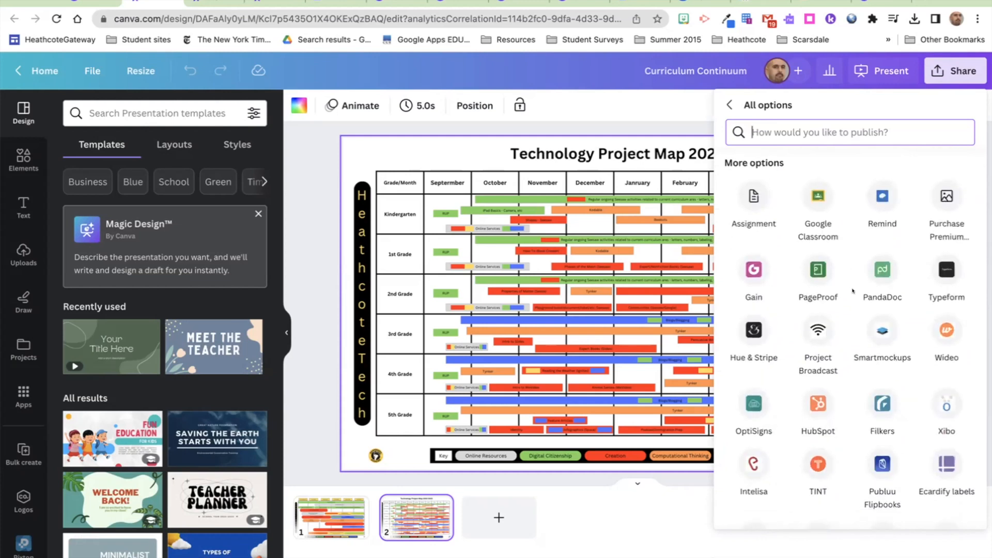
{"action": "scroll", "coordinate": [853, 290], "scroll_direction": "down", "scroll_amount": 14}
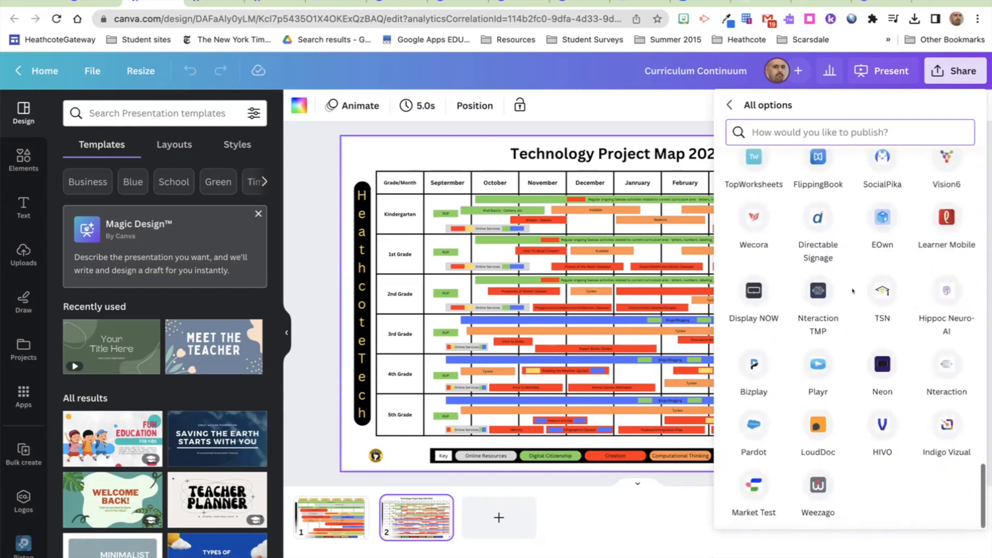
{"action": "scroll", "coordinate": [853, 291], "scroll_direction": "up", "scroll_amount": 20}
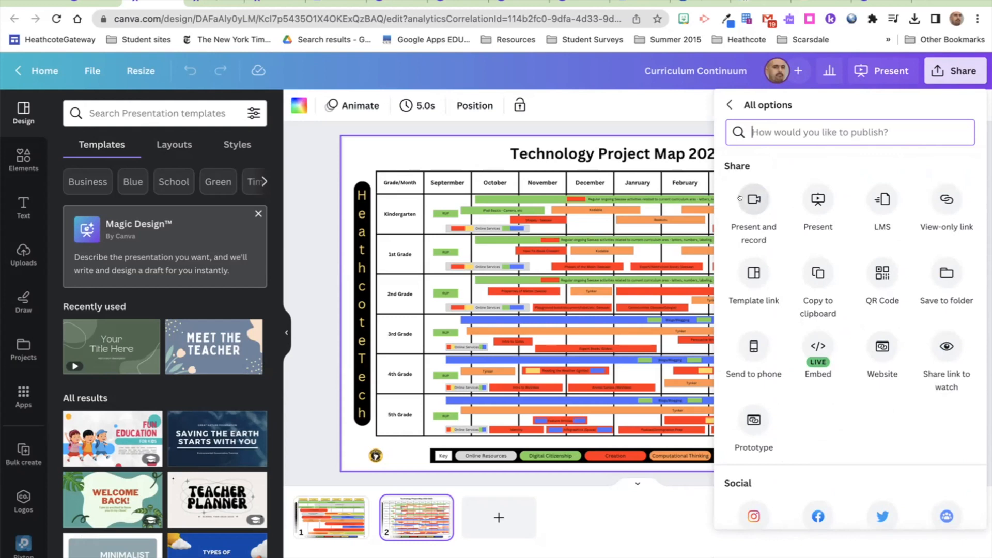
{"action": "left_click", "coordinate": [728, 105]}
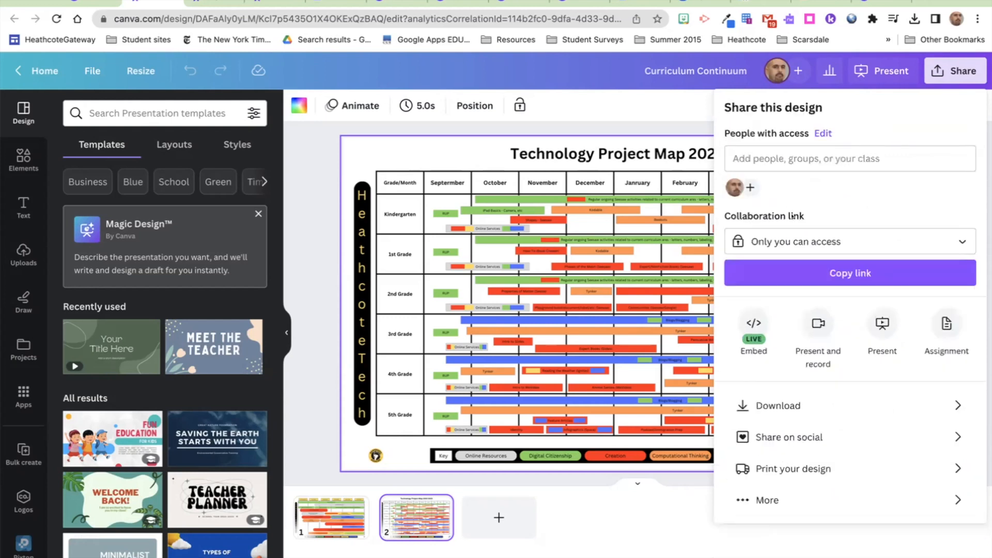
Step: Review the download file types (PDF, PPTX, MP4, JPG, PNG, SVG, GIF), then show the Elements library
{"action": "left_click", "coordinate": [815, 407]}
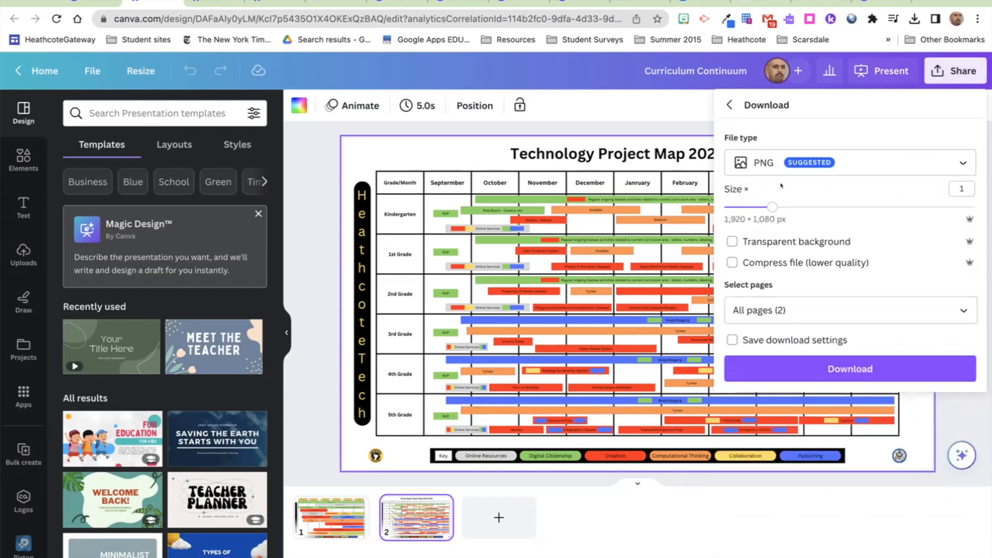
{"action": "left_click", "coordinate": [774, 157]}
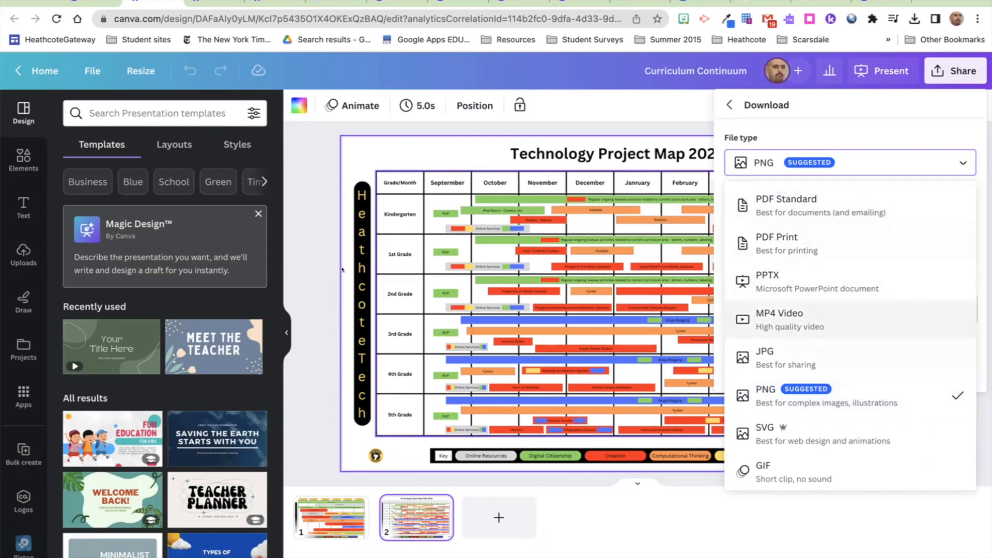
{"action": "left_click", "coordinate": [22, 156]}
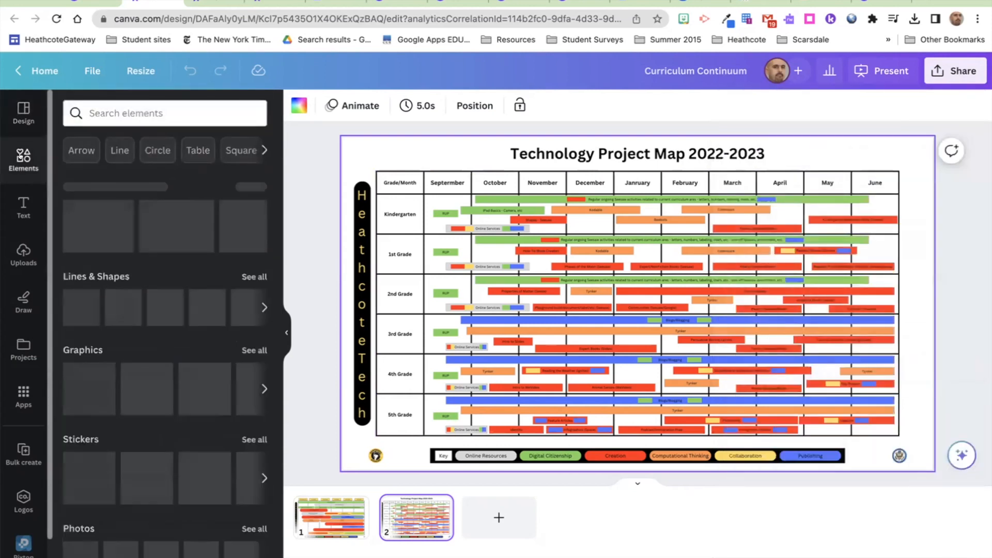
Step: Pick GIF as the project map's download file type, then go to the Canva home page
{"action": "scroll", "coordinate": [168, 332], "scroll_direction": "down", "scroll_amount": 5}
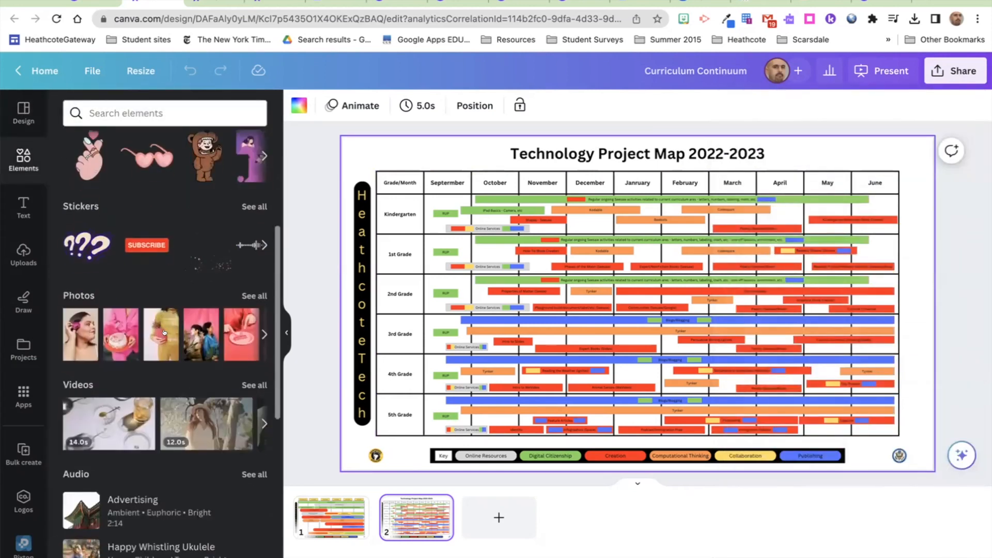
{"action": "scroll", "coordinate": [198, 334], "scroll_direction": "down", "scroll_amount": 2}
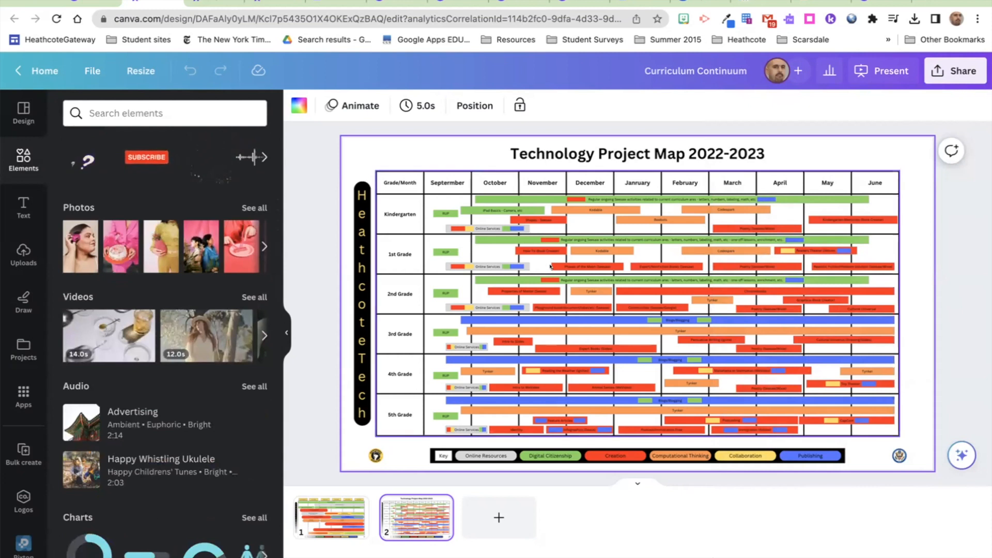
{"action": "left_click", "coordinate": [940, 69]}
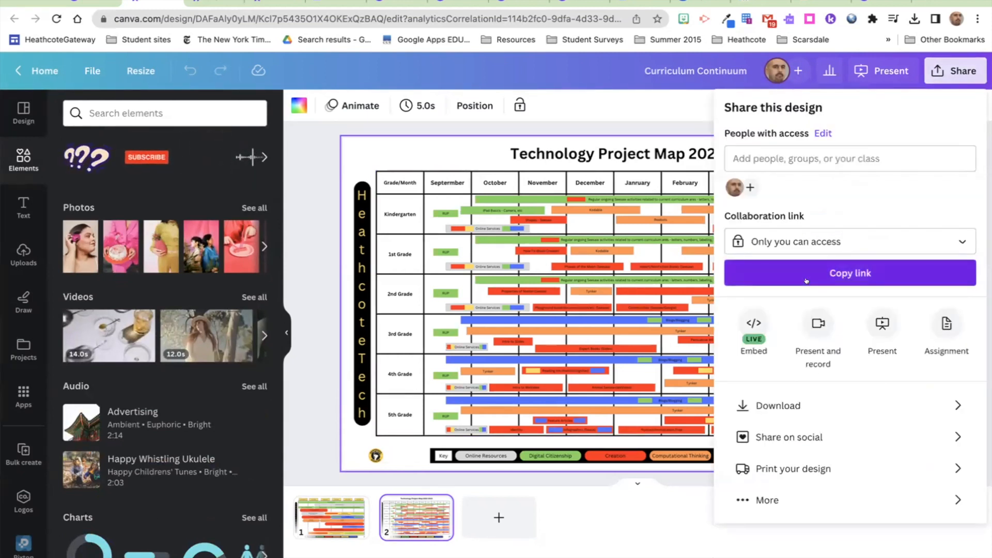
{"action": "left_click", "coordinate": [808, 405]}
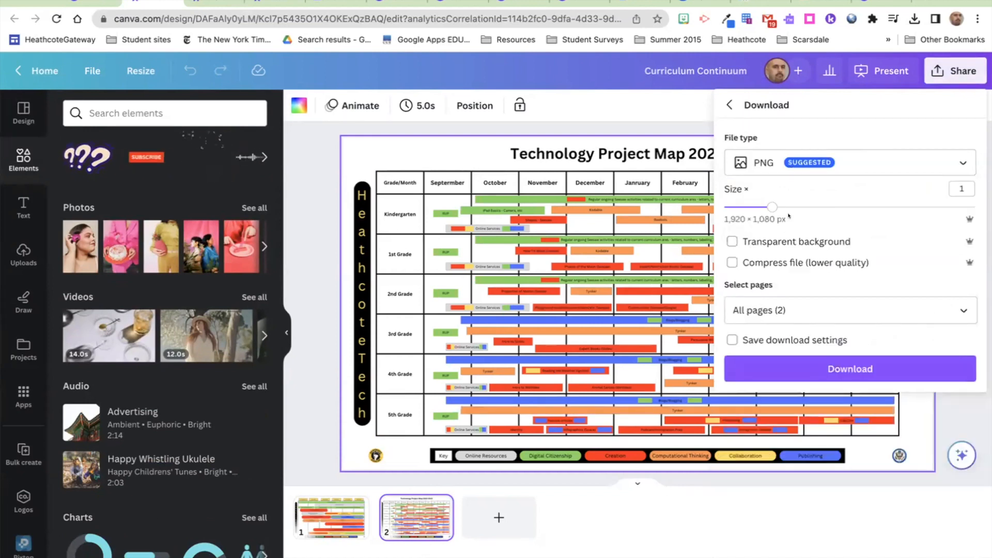
{"action": "left_click", "coordinate": [783, 165]}
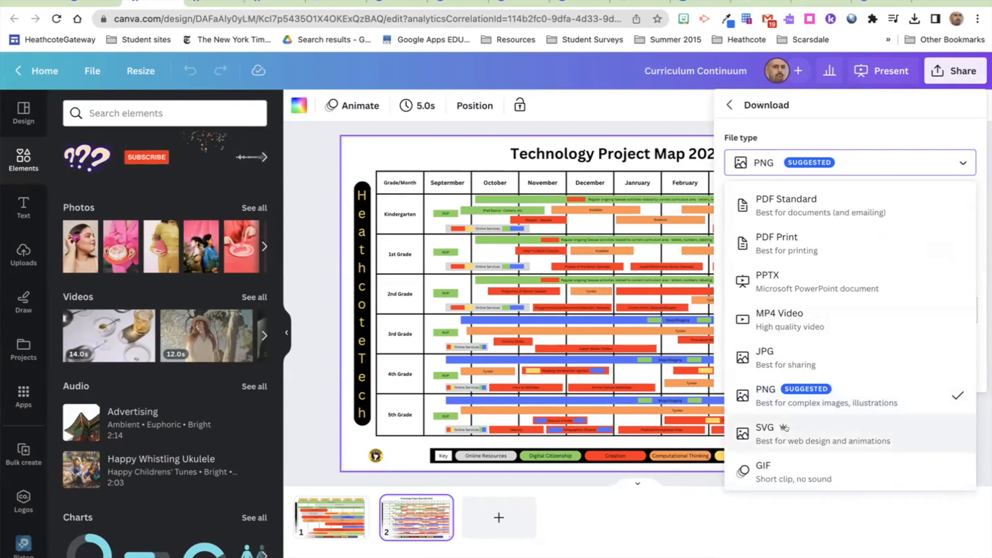
{"action": "left_click", "coordinate": [791, 468]}
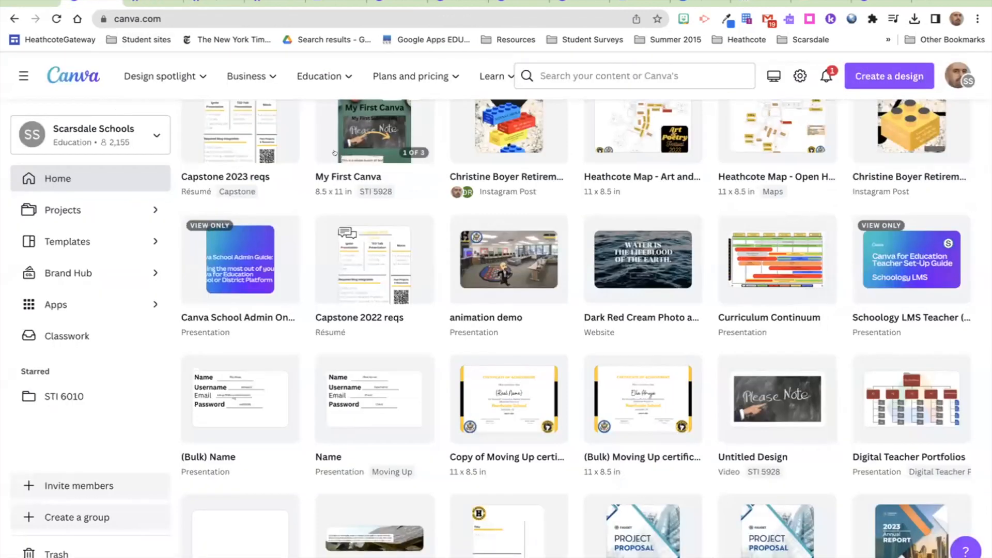
{"action": "scroll", "coordinate": [336, 155], "scroll_direction": "up", "scroll_amount": 10}
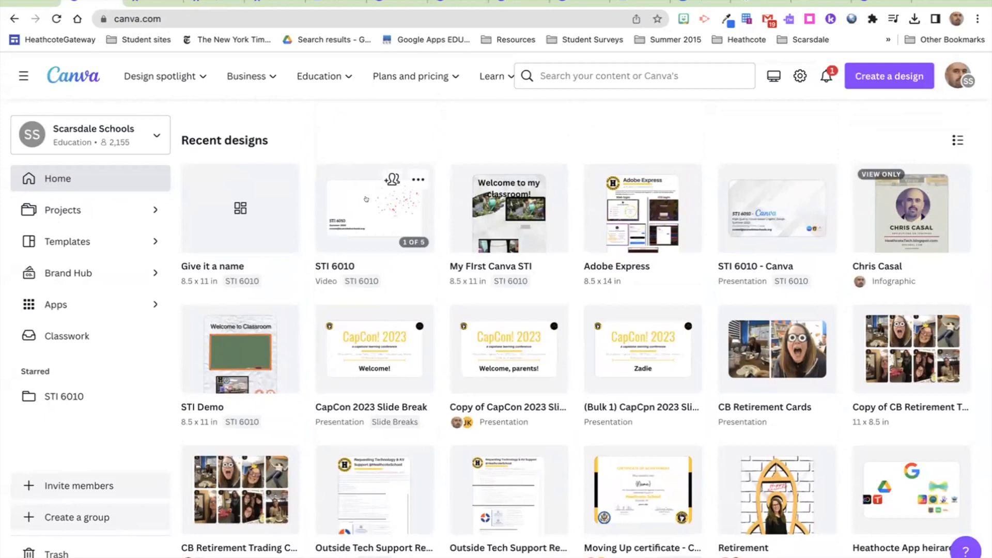
Step: Open the STI 6010 - Canva presentation and list its download file types
{"action": "left_click", "coordinate": [760, 208]}
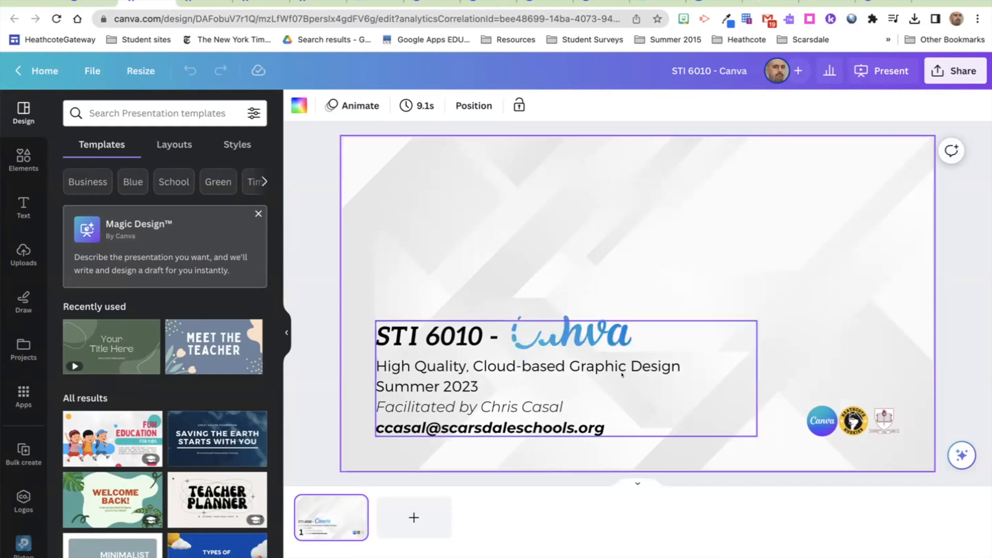
{"action": "left_click", "coordinate": [955, 70]}
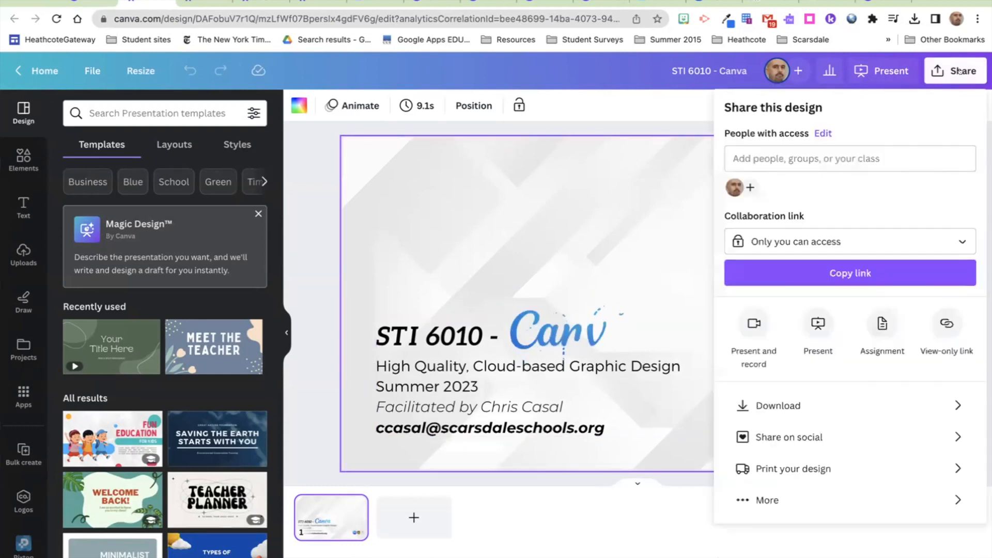
{"action": "left_click", "coordinate": [814, 405]}
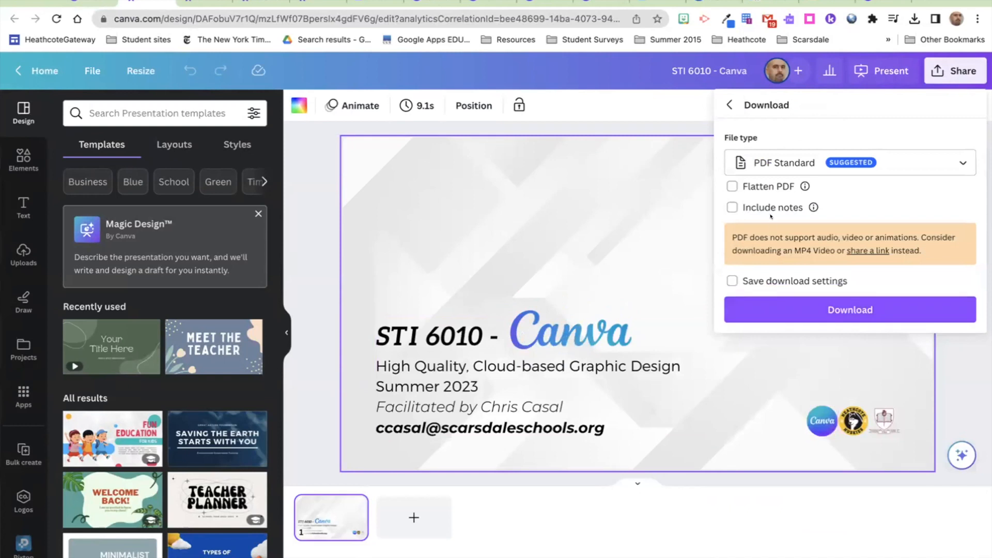
{"action": "left_click", "coordinate": [772, 170]}
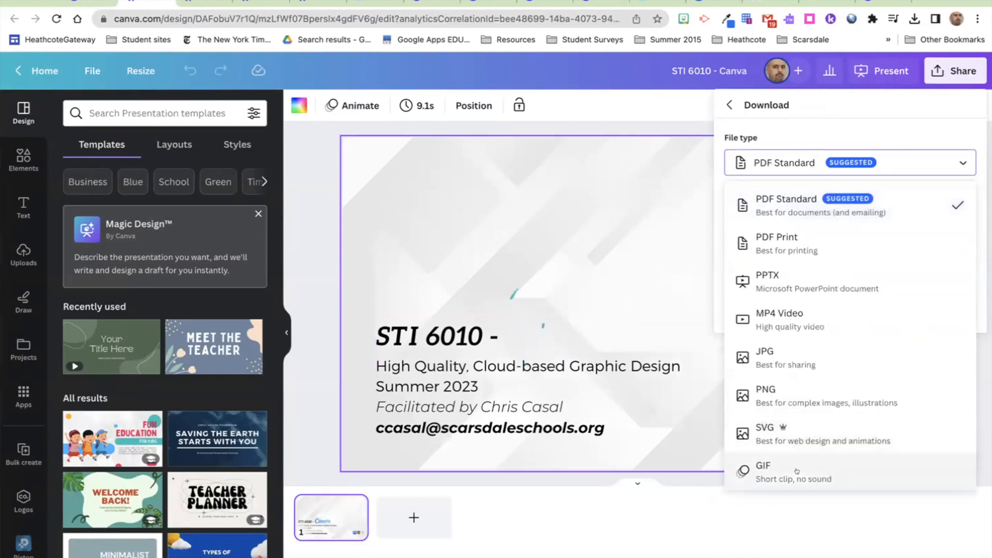
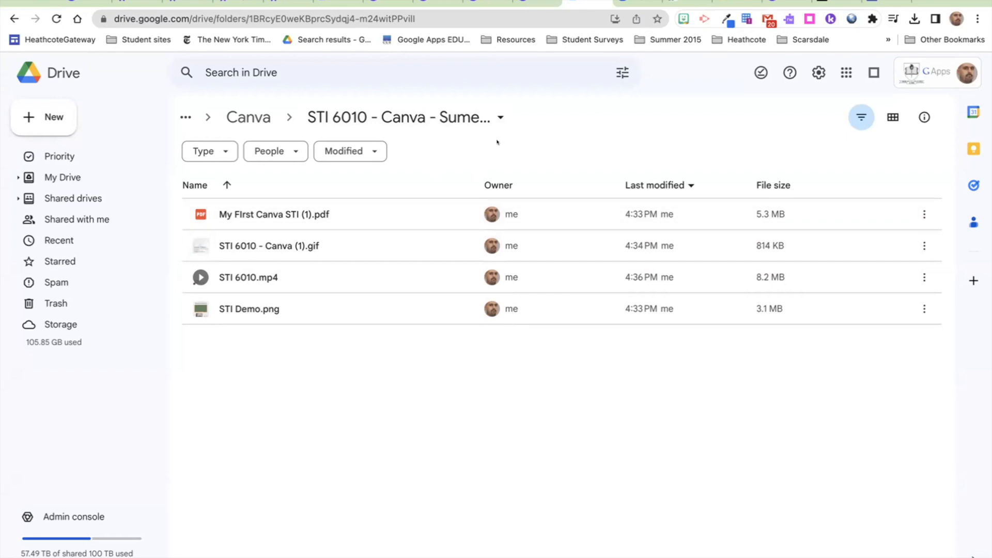
Step: Copy the STI 6010 - Canva - Sumer 2023 folder link, leaving its sharing settings unchanged, then return to the form
{"action": "left_click", "coordinate": [499, 116]}
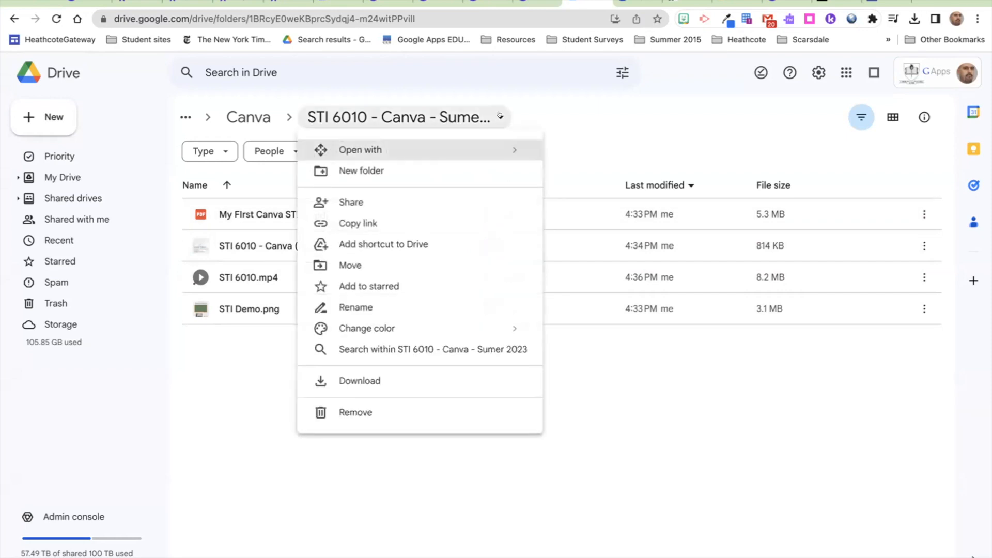
{"action": "left_click", "coordinate": [398, 205]}
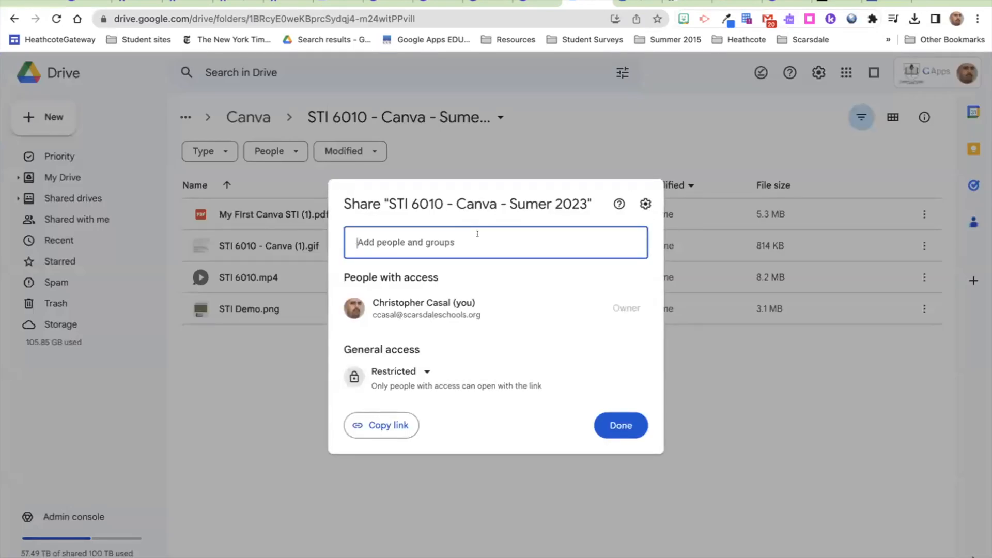
{"action": "left_click", "coordinate": [620, 424]}
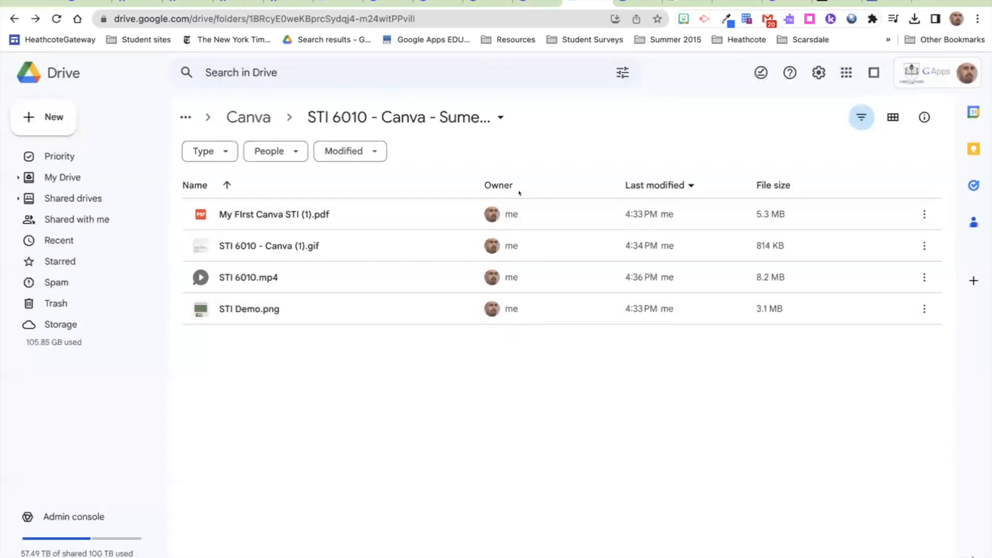
{"action": "left_click", "coordinate": [490, 111]}
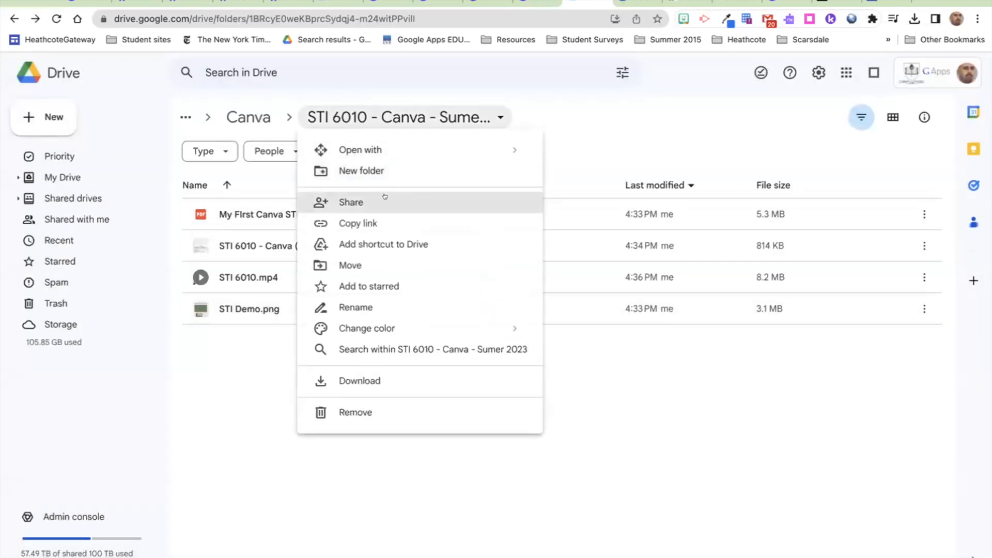
{"action": "left_click", "coordinate": [383, 218]}
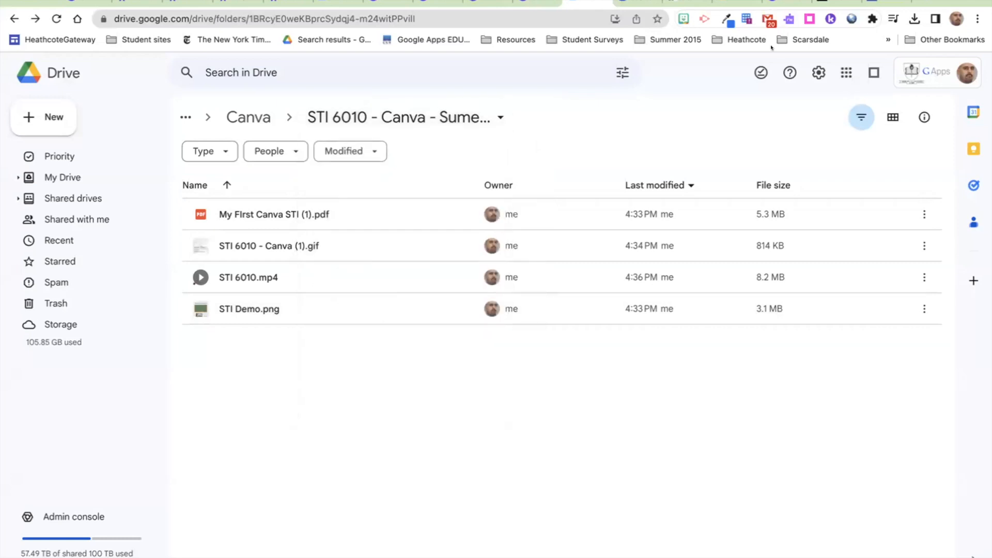
{"action": "left_click", "coordinate": [873, 4]}
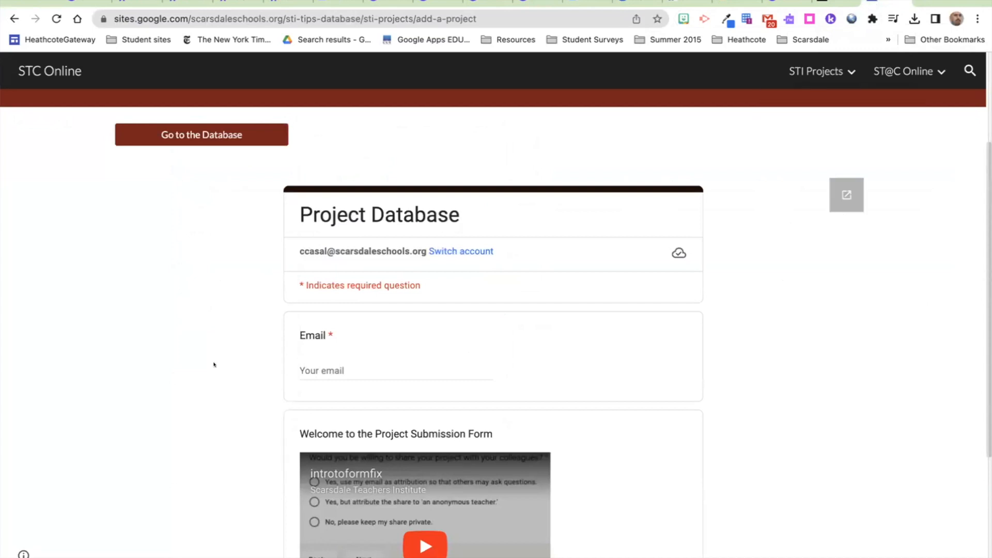
Step: Fill the form's Email question with the saved autofill address
{"action": "left_click", "coordinate": [301, 368]}
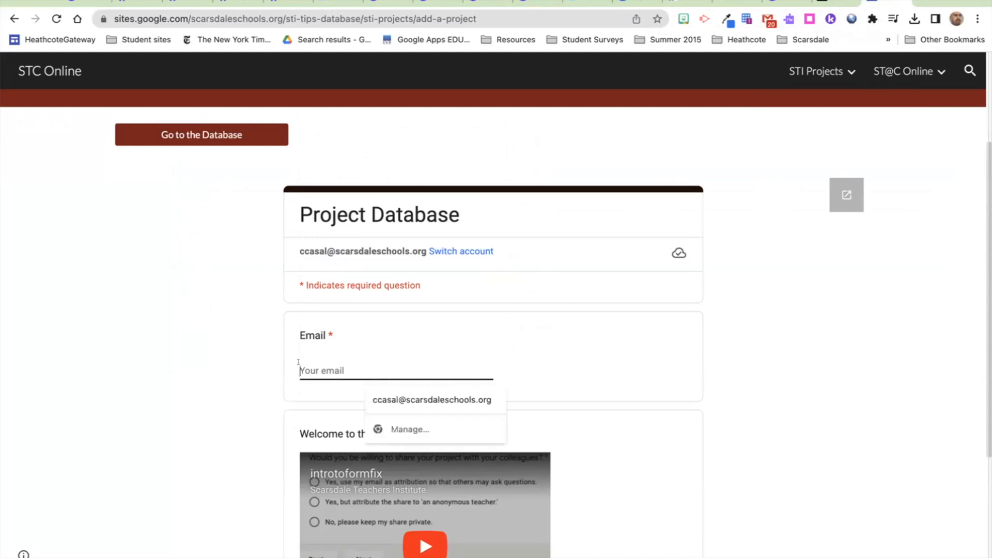
{"action": "left_click", "coordinate": [391, 396]}
{"action": "scroll", "coordinate": [222, 387], "scroll_direction": "down", "scroll_amount": 1}
{"action": "scroll", "coordinate": [221, 386], "scroll_direction": "down", "scroll_amount": 2}
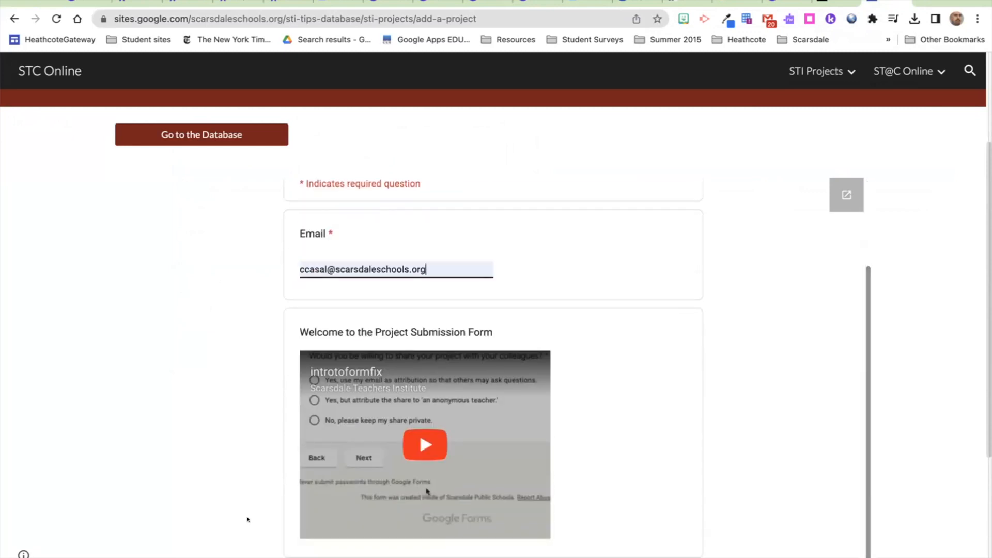
{"action": "scroll", "coordinate": [288, 443], "scroll_direction": "down", "scroll_amount": 4}
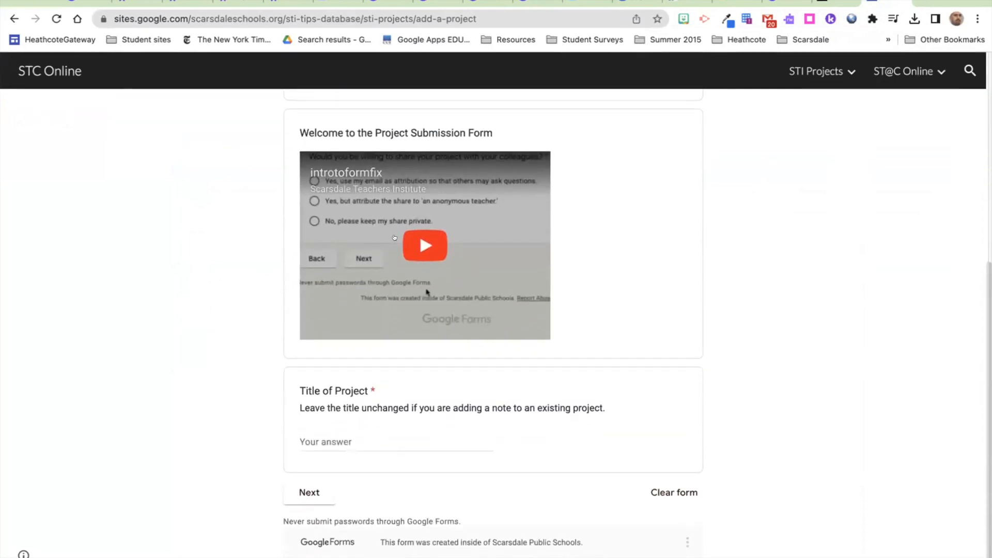
Step: Enter 'Canva 6010 Work' as the Title of Project and continue to Project Detail
{"action": "left_click", "coordinate": [319, 428]}
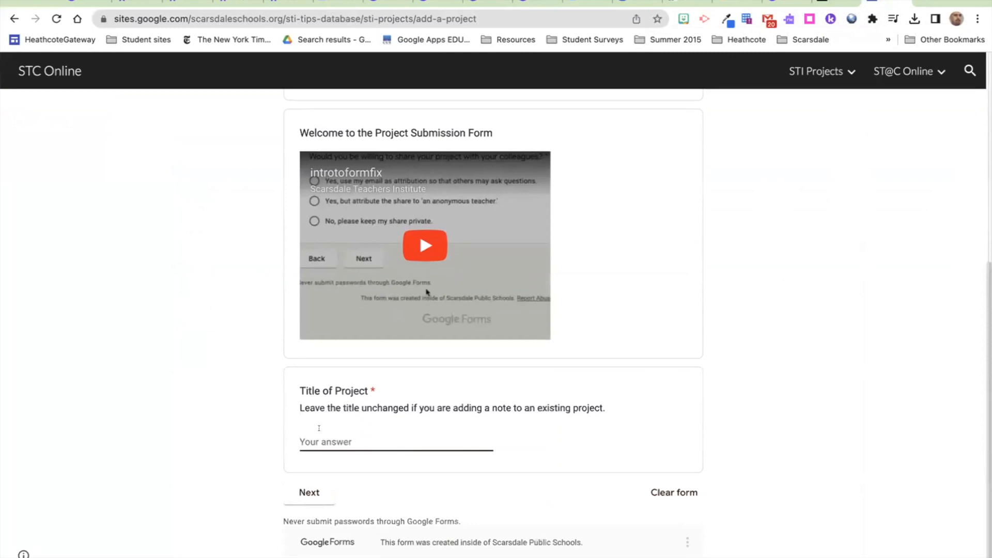
{"action": "type", "text": "Canva 6010 Work"}
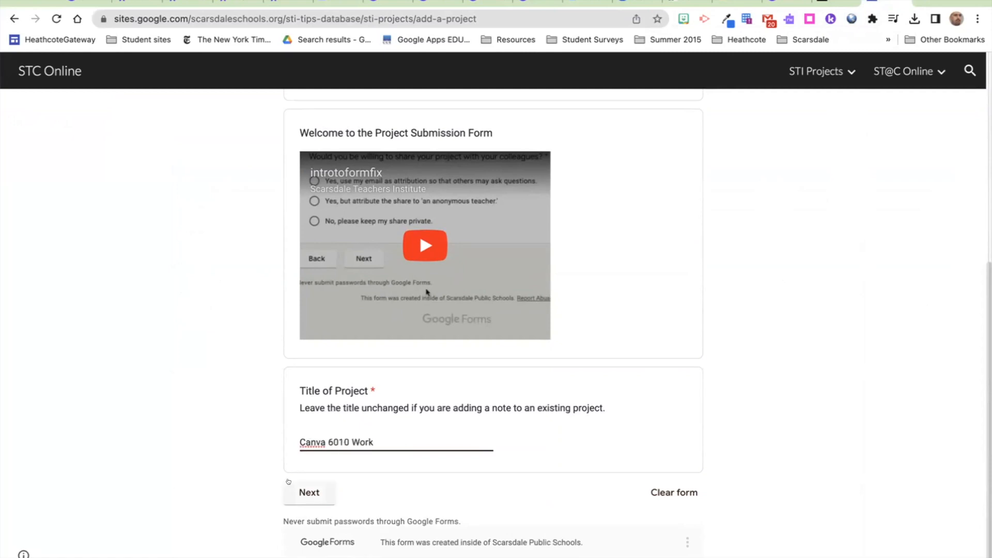
{"action": "left_click", "coordinate": [320, 485]}
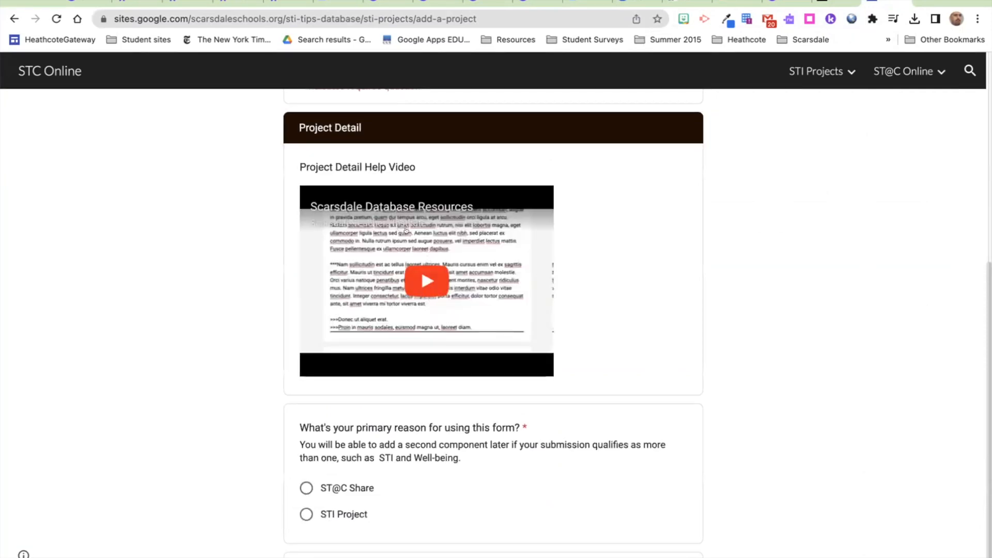
Step: Choose STI Project as the reason for the submission
{"action": "scroll", "coordinate": [299, 344], "scroll_direction": "down", "scroll_amount": 3}
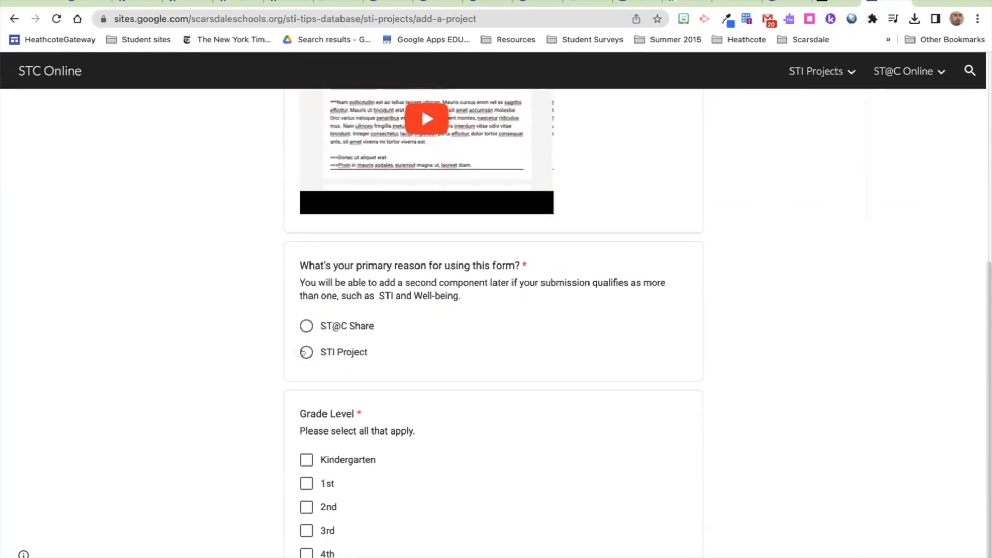
{"action": "left_click", "coordinate": [306, 352]}
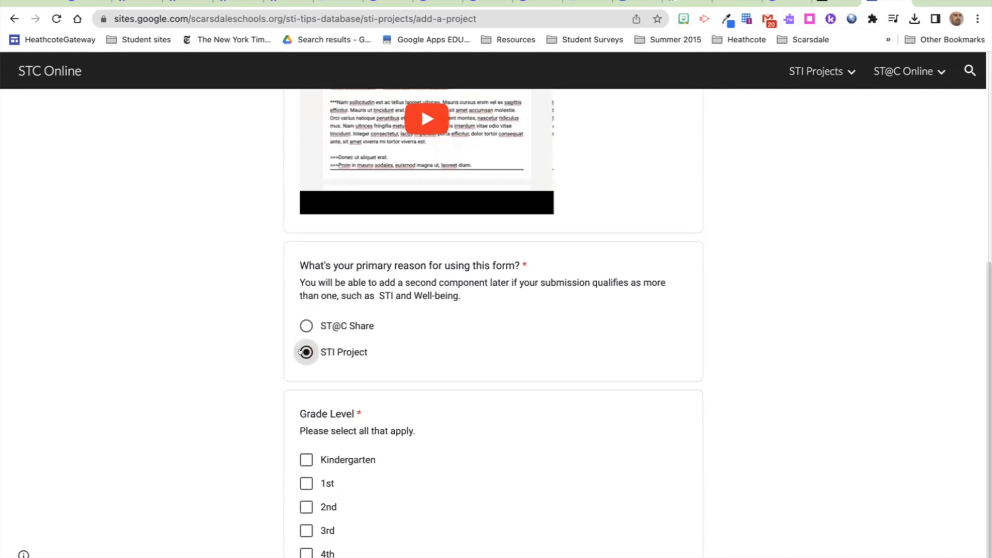
{"action": "scroll", "coordinate": [300, 352], "scroll_direction": "down", "scroll_amount": 4}
{"action": "scroll", "coordinate": [300, 352], "scroll_direction": "down", "scroll_amount": 3}
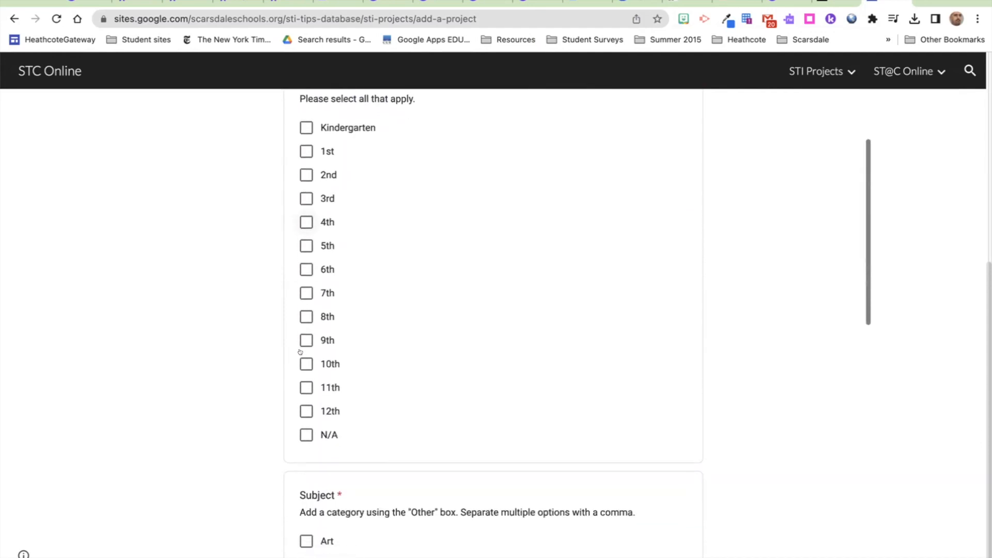
{"action": "scroll", "coordinate": [300, 352], "scroll_direction": "up", "scroll_amount": 1}
{"action": "scroll", "coordinate": [300, 352], "scroll_direction": "up", "scroll_amount": 1}
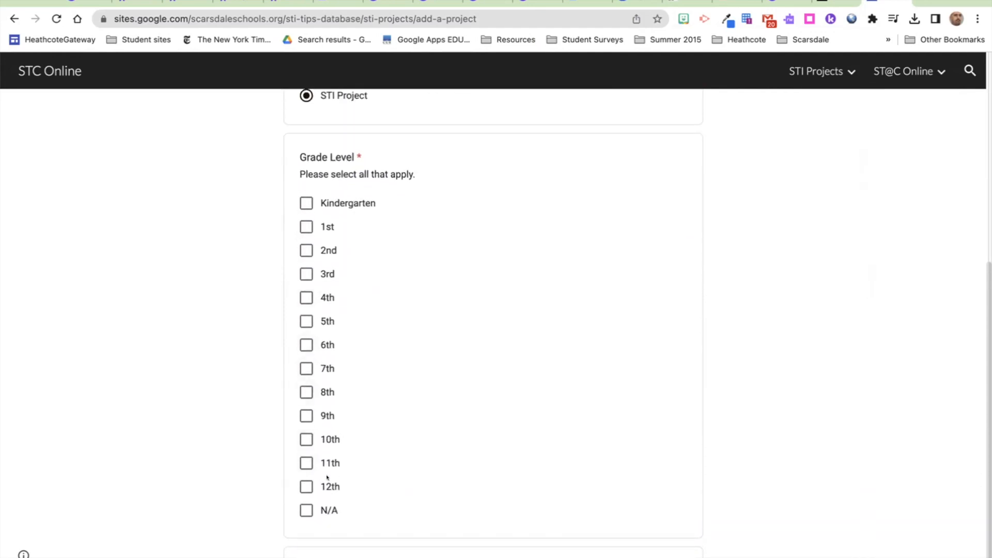
Step: Set the grade level to Kindergarten through 5th grade instead of N/A
{"action": "left_click", "coordinate": [302, 510]}
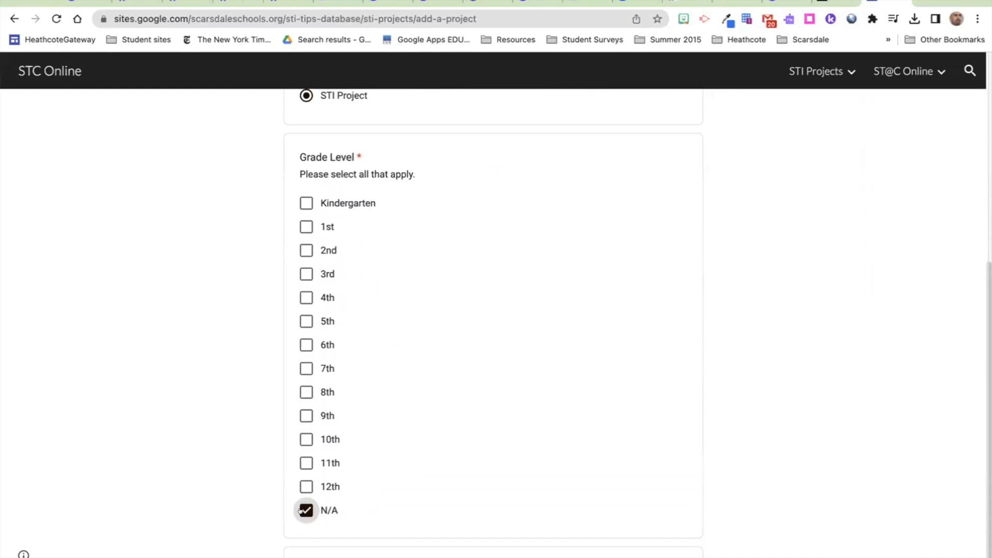
{"action": "left_click", "coordinate": [301, 510]}
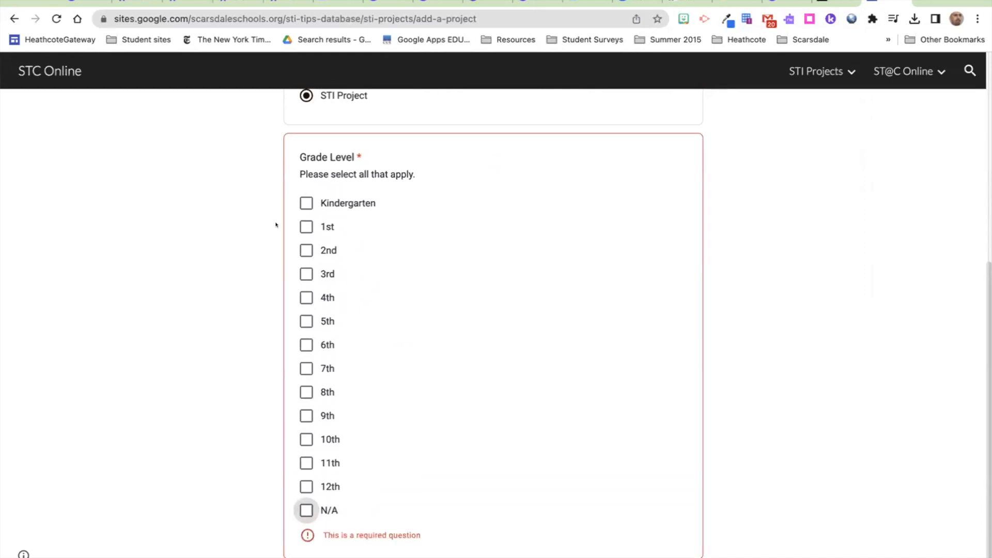
{"action": "left_click", "coordinate": [294, 316]}
{"action": "left_click", "coordinate": [300, 292]}
{"action": "left_click", "coordinate": [299, 270]}
{"action": "left_click", "coordinate": [300, 248]}
{"action": "left_click", "coordinate": [300, 224]}
{"action": "left_click", "coordinate": [299, 201]}
Step: Tag the project's subject as Technology
{"action": "scroll", "coordinate": [246, 279], "scroll_direction": "down", "scroll_amount": 7}
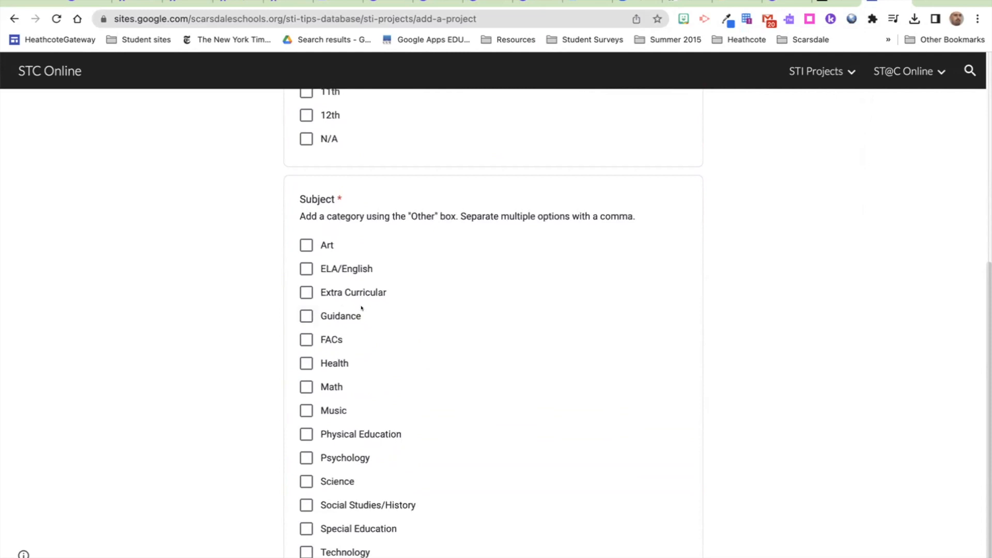
{"action": "scroll", "coordinate": [349, 317], "scroll_direction": "down", "scroll_amount": 2}
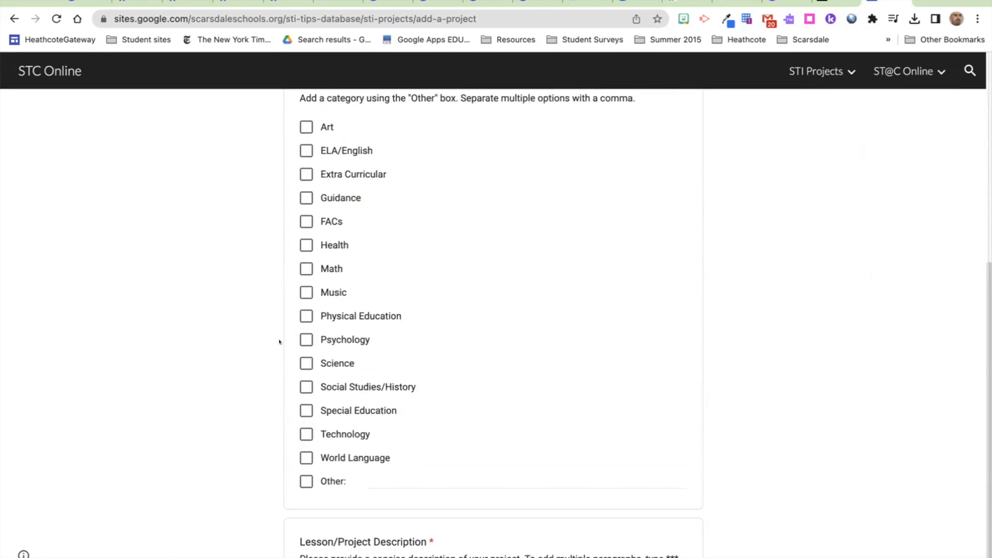
{"action": "left_click", "coordinate": [307, 432]}
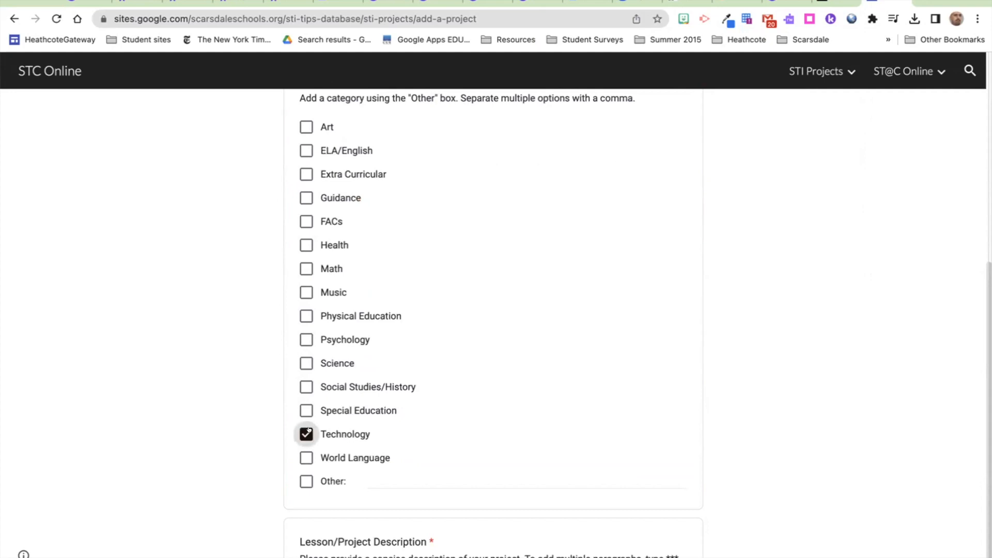
{"action": "scroll", "coordinate": [308, 430], "scroll_direction": "down", "scroll_amount": 2}
{"action": "scroll", "coordinate": [309, 430], "scroll_direction": "down", "scroll_amount": 3}
Step: Describe the project as 'This is a collection of work made for/during the course to learn the platform.'
{"action": "left_click", "coordinate": [316, 362]}
{"action": "scroll", "coordinate": [317, 362], "scroll_direction": "down", "scroll_amount": 2}
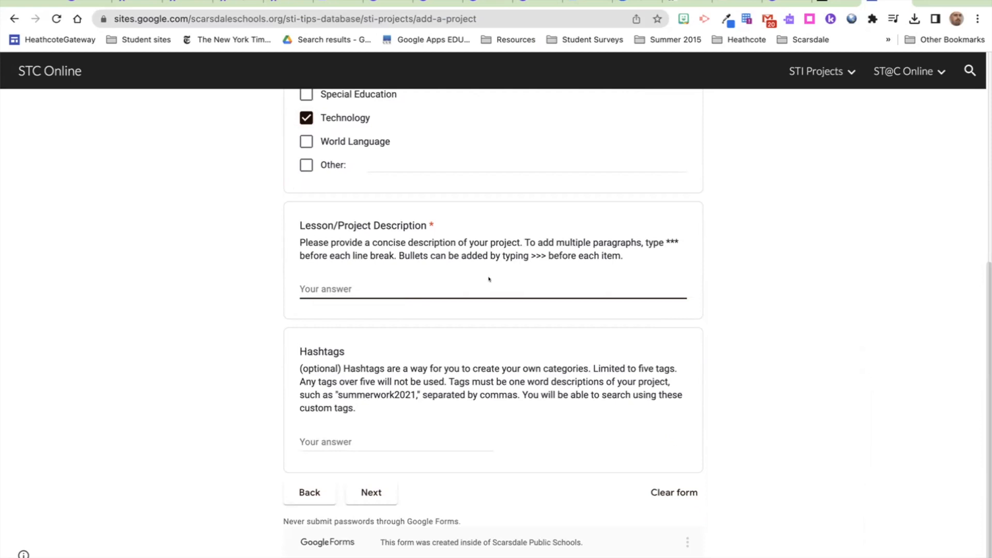
{"action": "type", "text": "This is a collecion of work ma"}
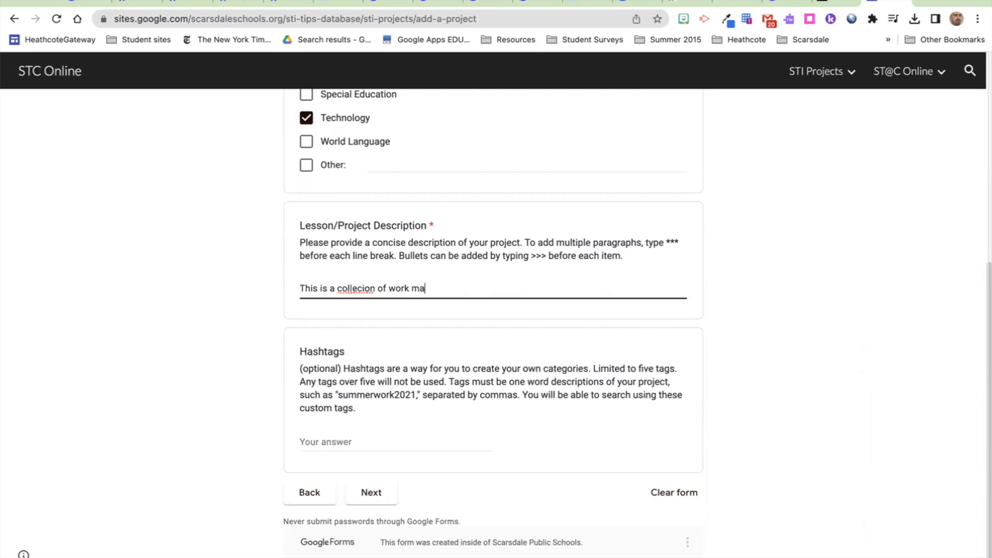
{"action": "type", "text": "de for/during the course to le"}
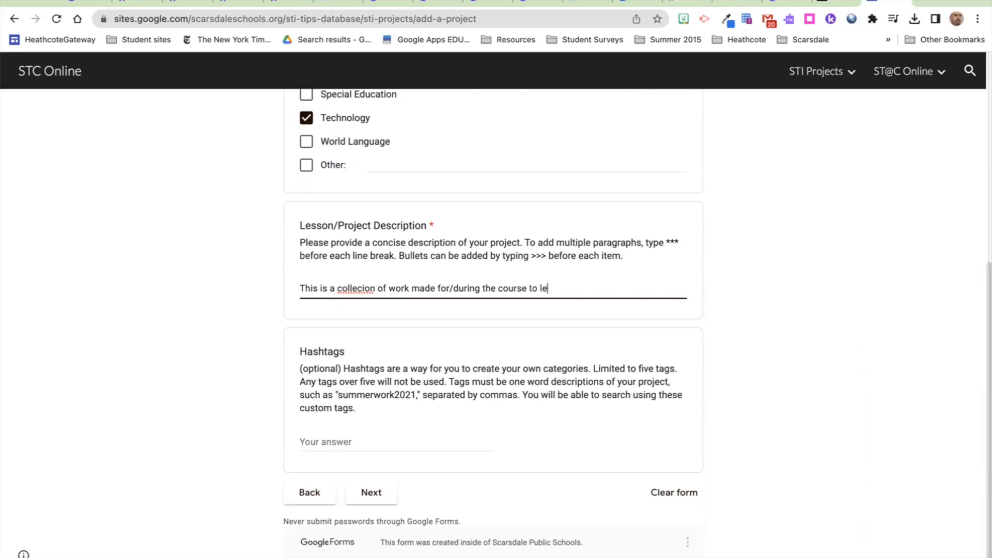
{"action": "type", "text": "arn the platform."}
{"action": "right_click", "coordinate": [350, 283]}
{"action": "left_click", "coordinate": [361, 295]}
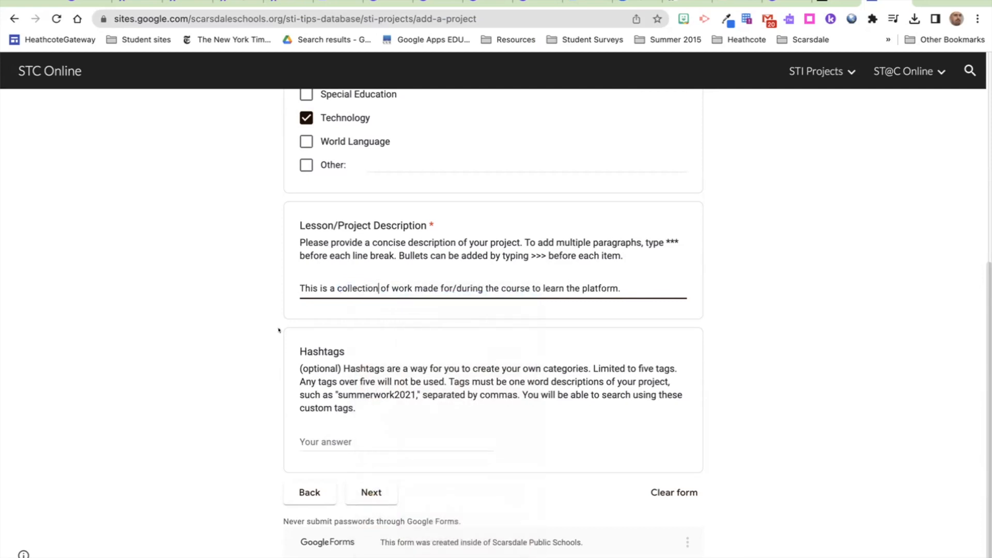
{"action": "left_click", "coordinate": [366, 490]}
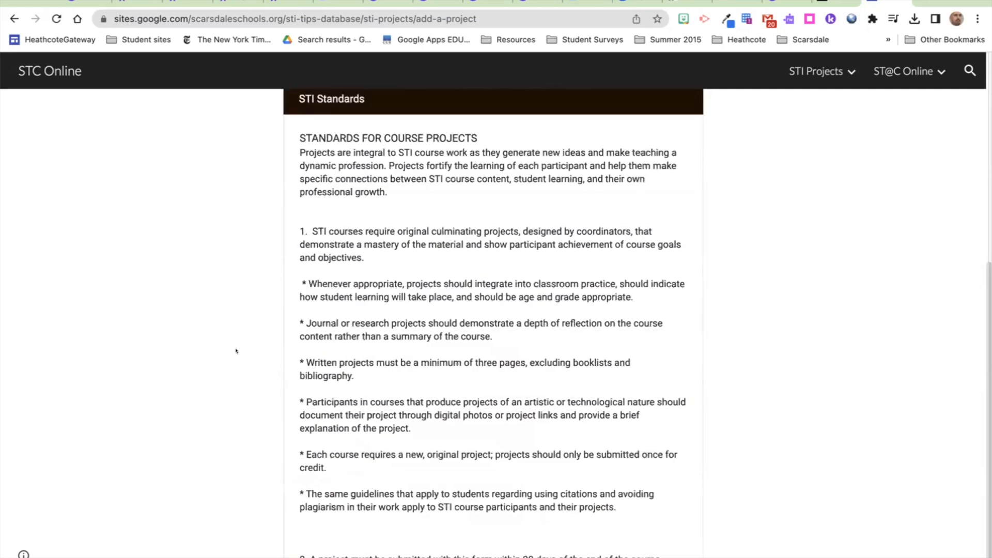
Step: Move to the Course Information section and browse the STI Course Number list
{"action": "scroll", "coordinate": [235, 351], "scroll_direction": "down", "scroll_amount": 4}
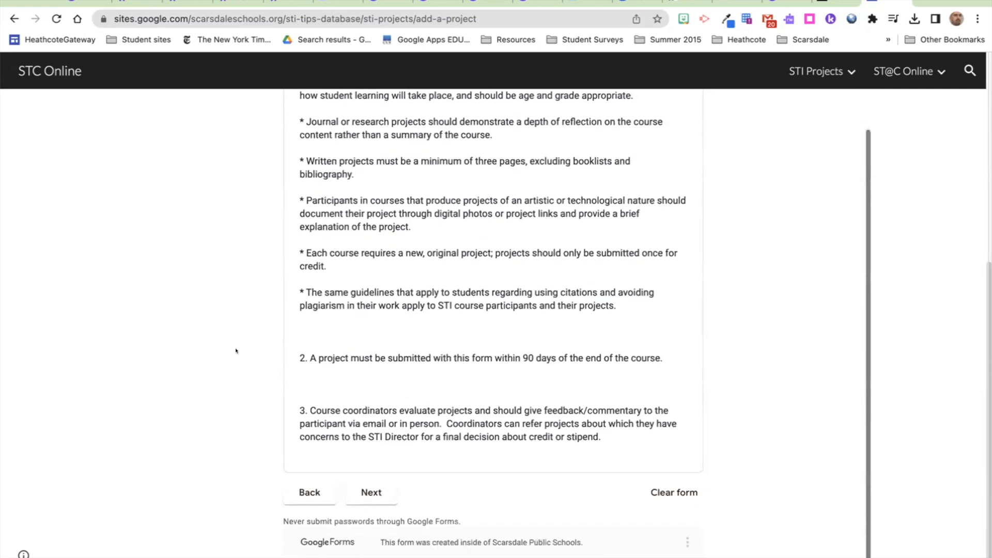
{"action": "left_click", "coordinate": [364, 491]}
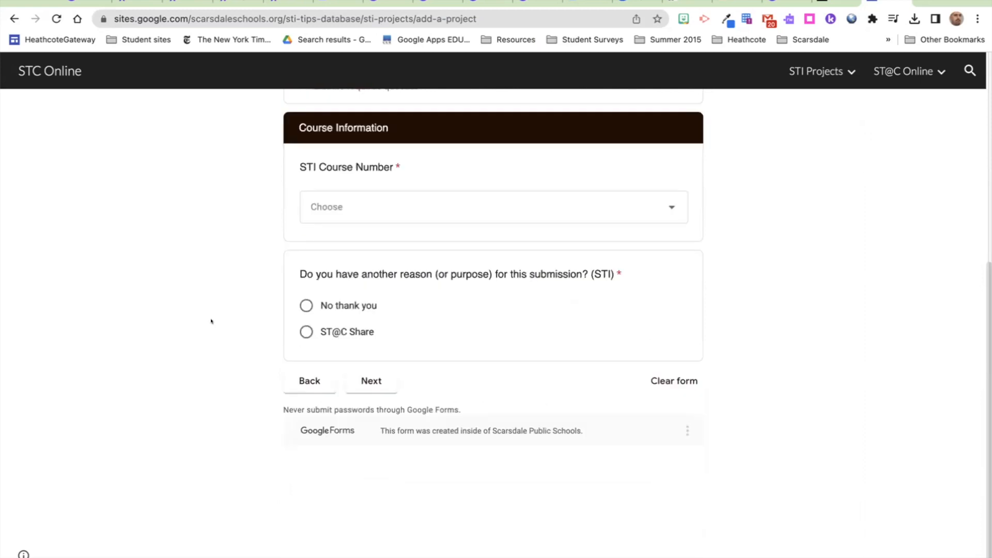
{"action": "left_click", "coordinate": [321, 210]}
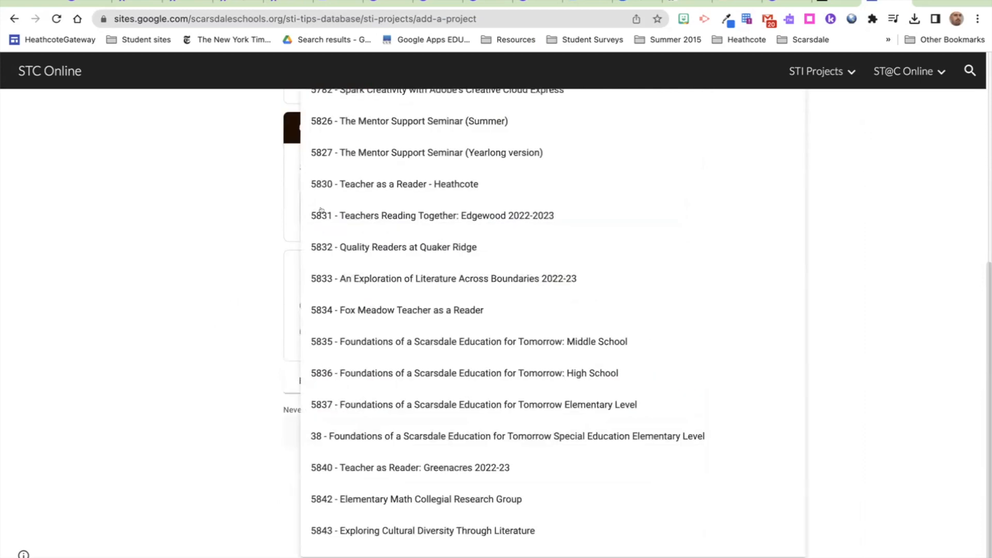
{"action": "scroll", "coordinate": [321, 212], "scroll_direction": "down", "scroll_amount": 12}
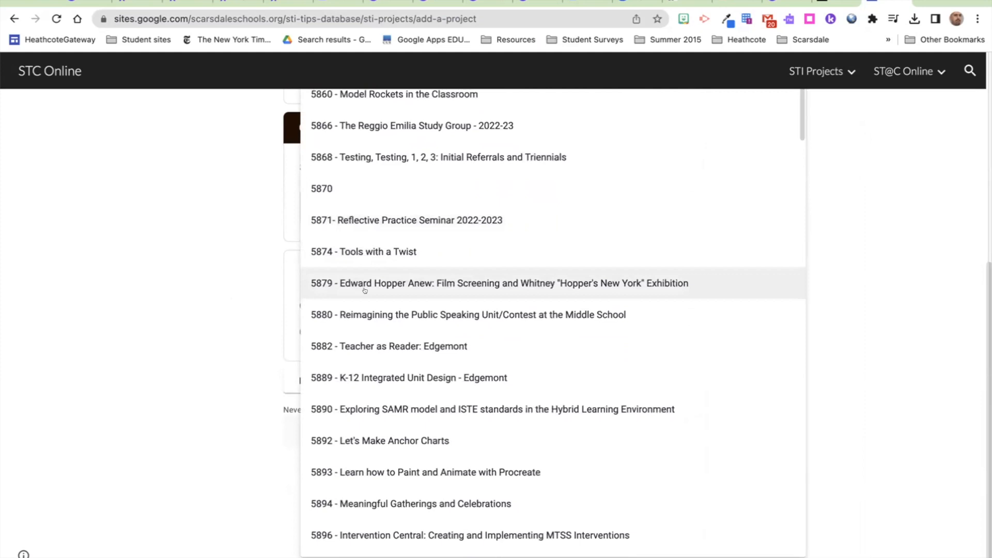
{"action": "scroll", "coordinate": [365, 290], "scroll_direction": "down", "scroll_amount": 14}
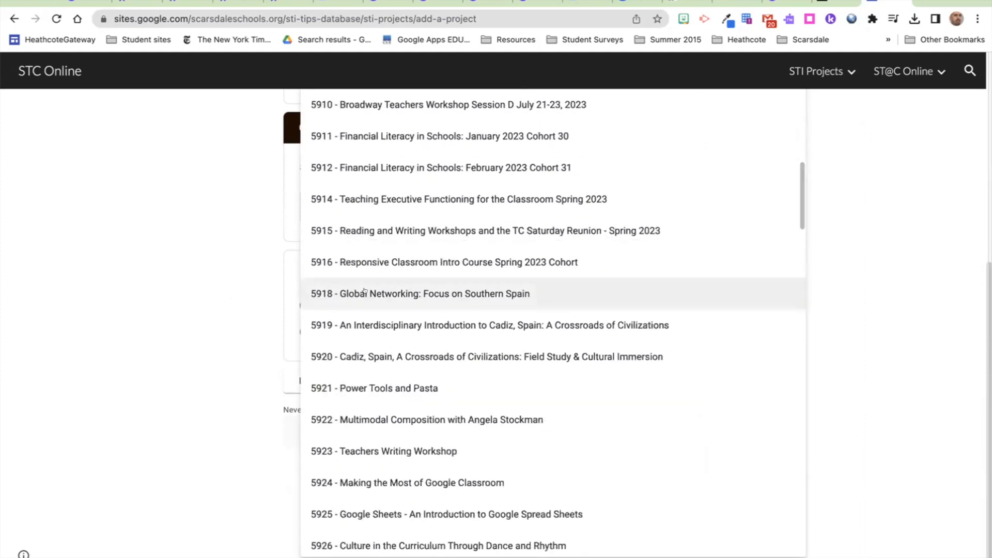
{"action": "scroll", "coordinate": [364, 291], "scroll_direction": "down", "scroll_amount": 9}
{"action": "scroll", "coordinate": [364, 290], "scroll_direction": "down", "scroll_amount": 14}
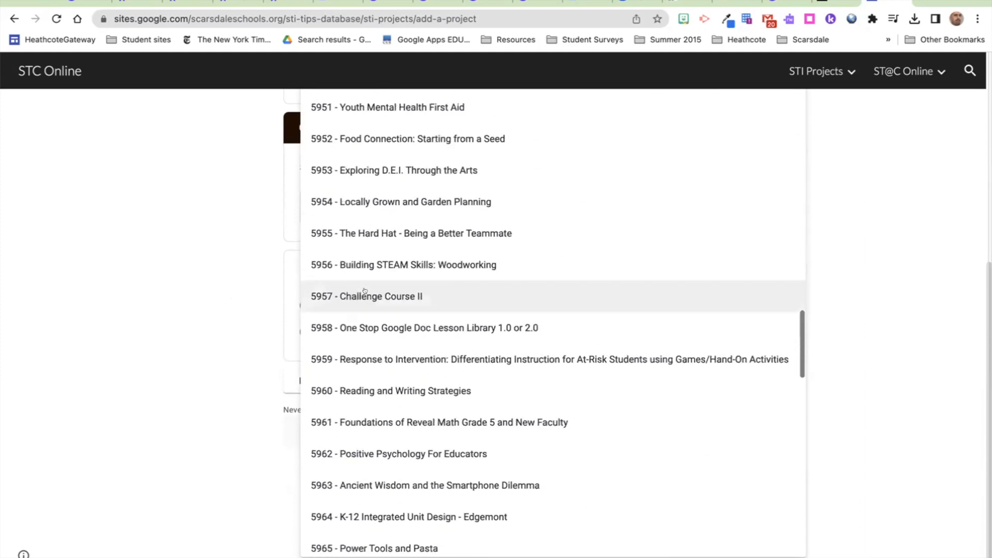
{"action": "scroll", "coordinate": [365, 290], "scroll_direction": "down", "scroll_amount": 13}
{"action": "scroll", "coordinate": [365, 291], "scroll_direction": "down", "scroll_amount": 13}
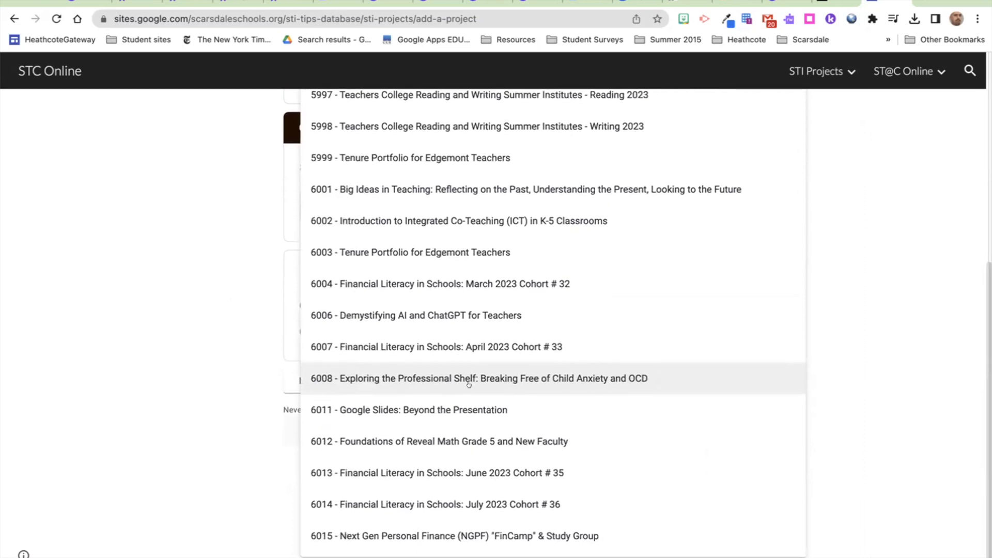
{"action": "scroll", "coordinate": [469, 385], "scroll_direction": "up", "scroll_amount": 20}
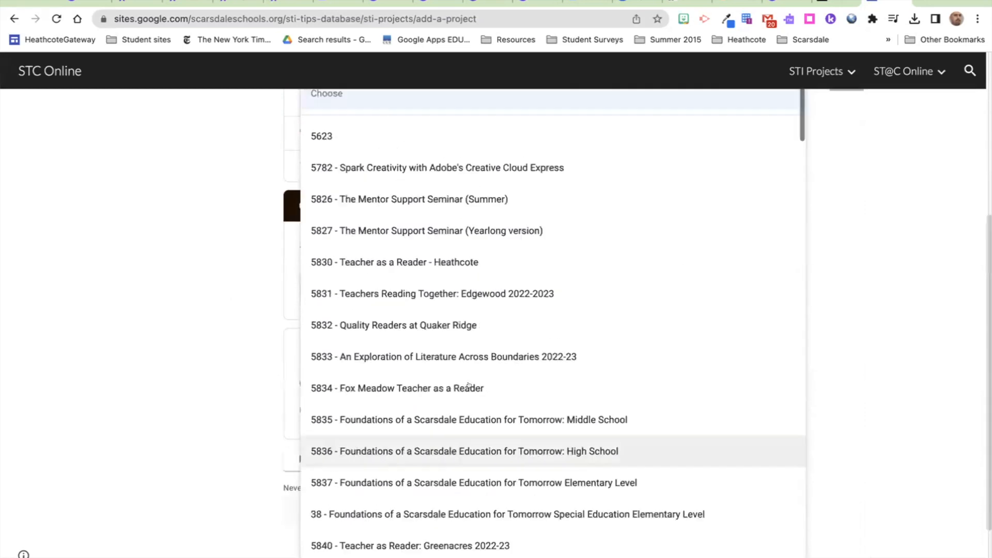
{"action": "left_click", "coordinate": [457, 372]}
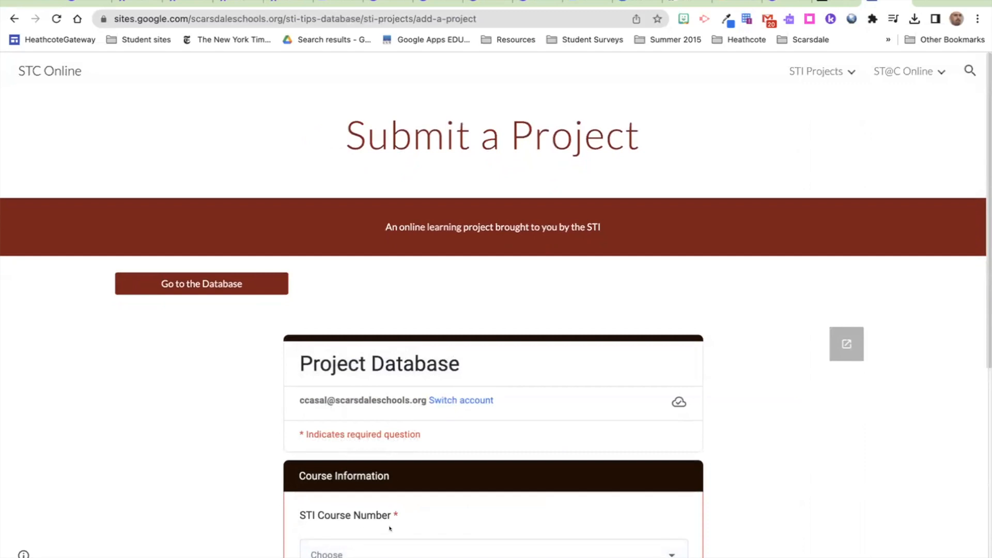
Step: Select course 6011 - Google Slides: Beyond the Presentation
{"action": "left_click", "coordinate": [377, 552]}
{"action": "scroll", "coordinate": [376, 553], "scroll_direction": "down", "scroll_amount": 20}
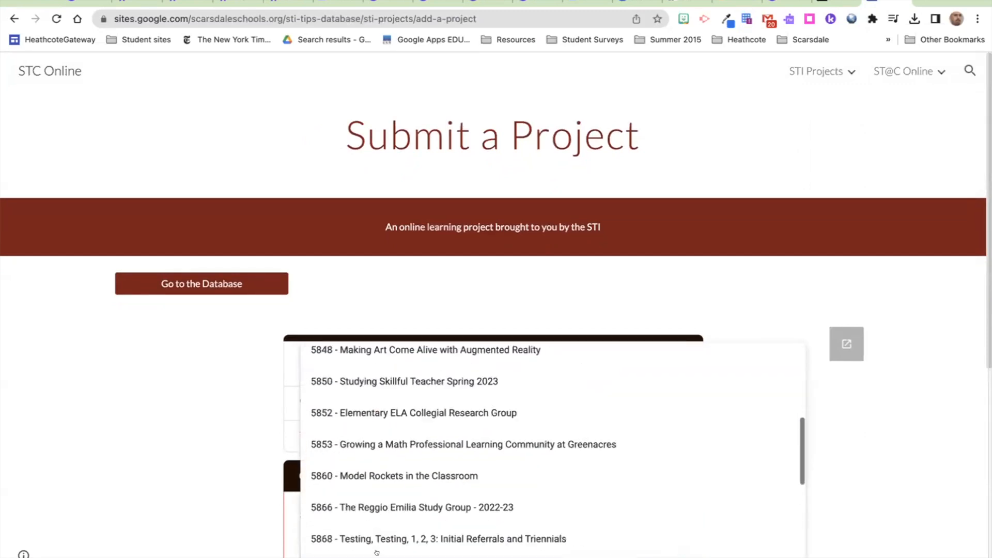
{"action": "scroll", "coordinate": [376, 552], "scroll_direction": "down", "scroll_amount": 10}
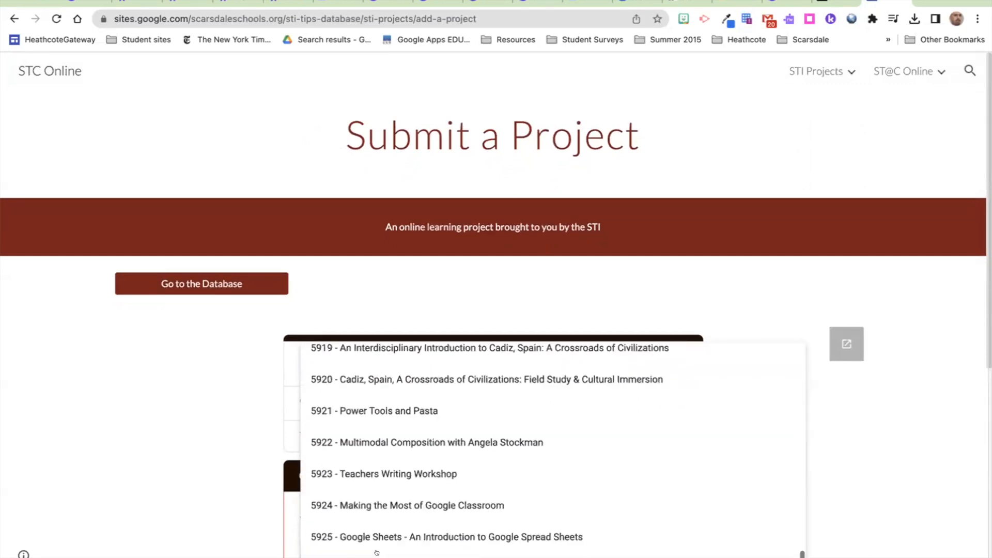
{"action": "scroll", "coordinate": [225, 468], "scroll_direction": "down", "scroll_amount": 4}
{"action": "scroll", "coordinate": [350, 432], "scroll_direction": "down", "scroll_amount": 15}
{"action": "scroll", "coordinate": [352, 427], "scroll_direction": "down", "scroll_amount": 5}
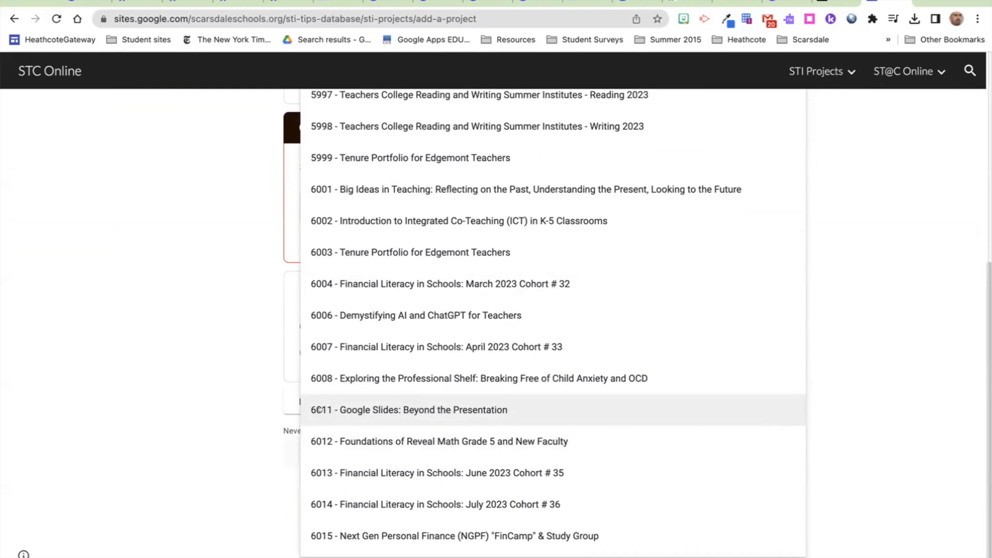
{"action": "left_click", "coordinate": [352, 409]}
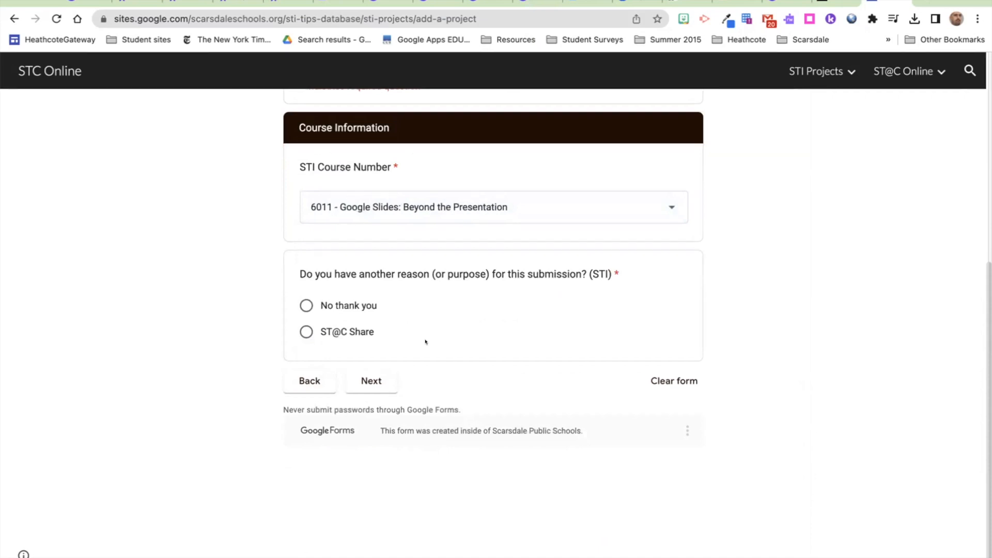
Step: Answer 'No thank you' to the other-purpose question and go to the Attachments page
{"action": "left_click", "coordinate": [349, 306]}
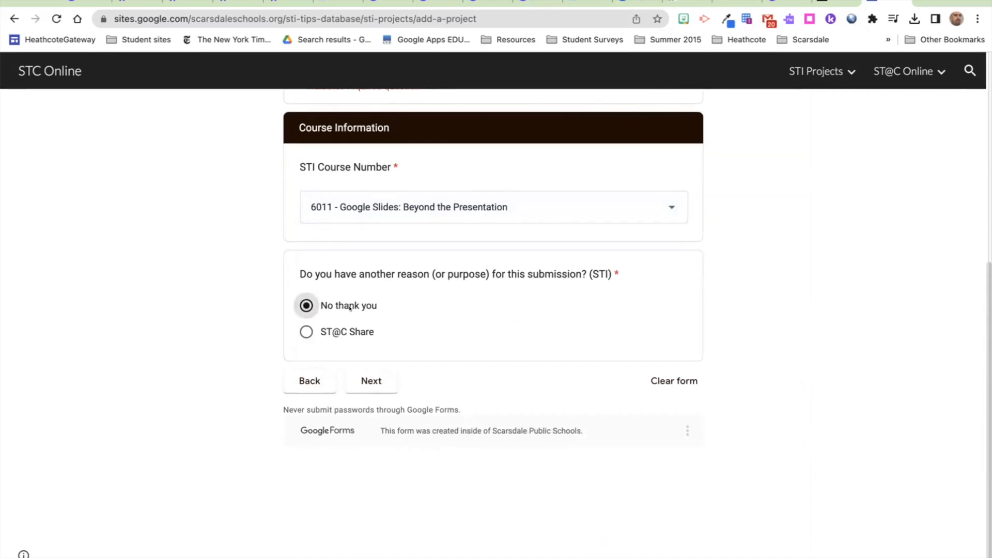
{"action": "left_click", "coordinate": [372, 381]}
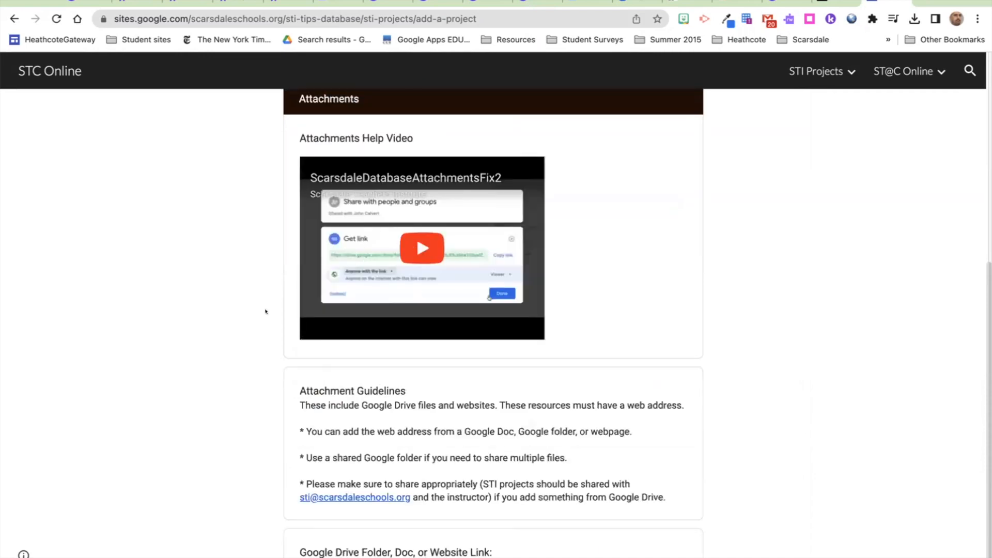
{"action": "scroll", "coordinate": [265, 312], "scroll_direction": "down", "scroll_amount": 1}
{"action": "scroll", "coordinate": [266, 311], "scroll_direction": "down", "scroll_amount": 6}
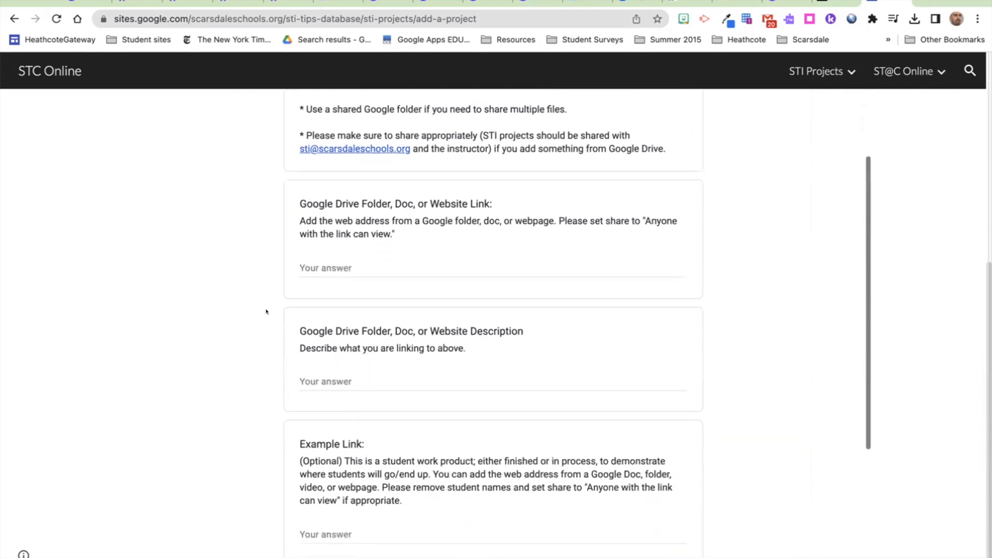
Step: Paste the Google Drive folder's copied link into the Drive Folder, Doc, or Website Link answer
{"action": "left_click", "coordinate": [323, 258]}
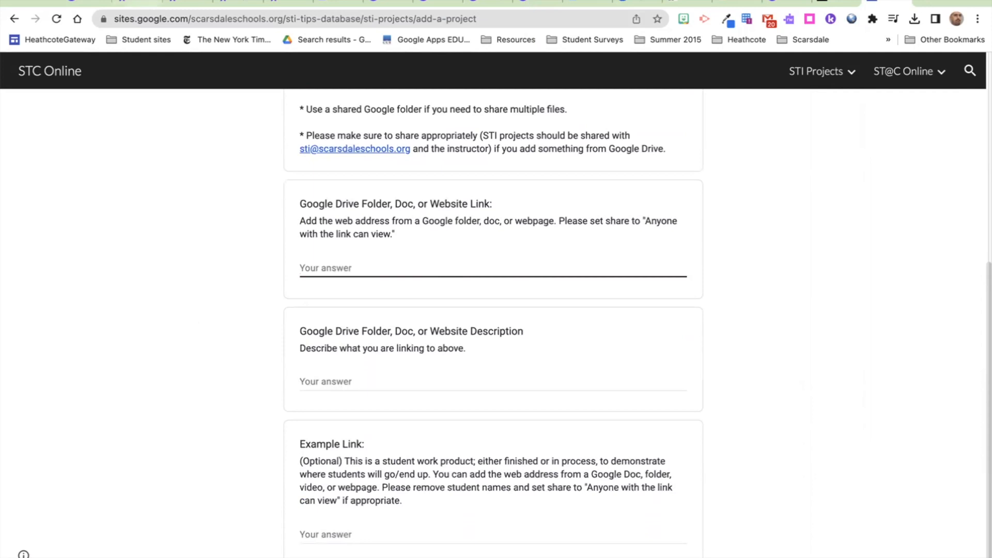
{"action": "key", "text": "ctrl+Tab"}
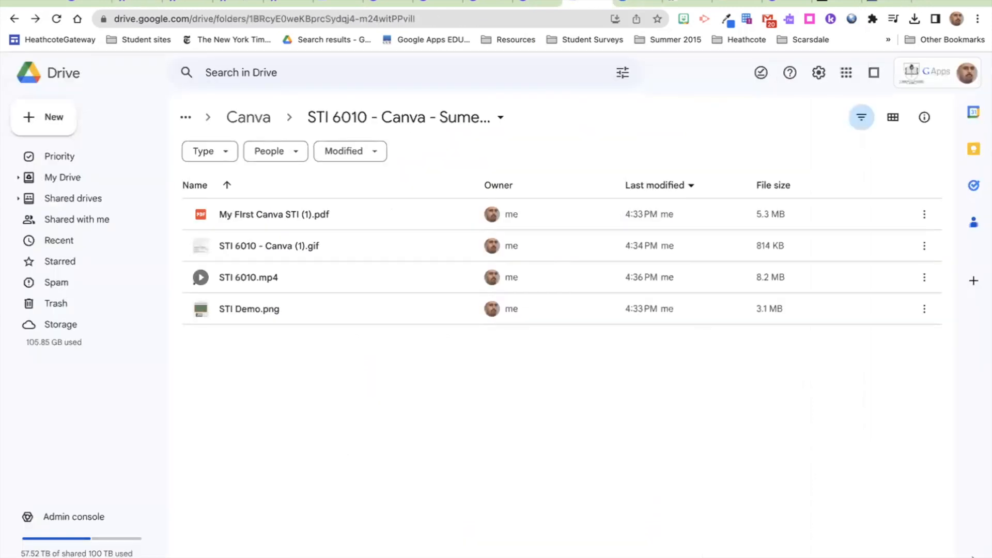
{"action": "left_click", "coordinate": [480, 118]}
{"action": "left_click", "coordinate": [376, 220]}
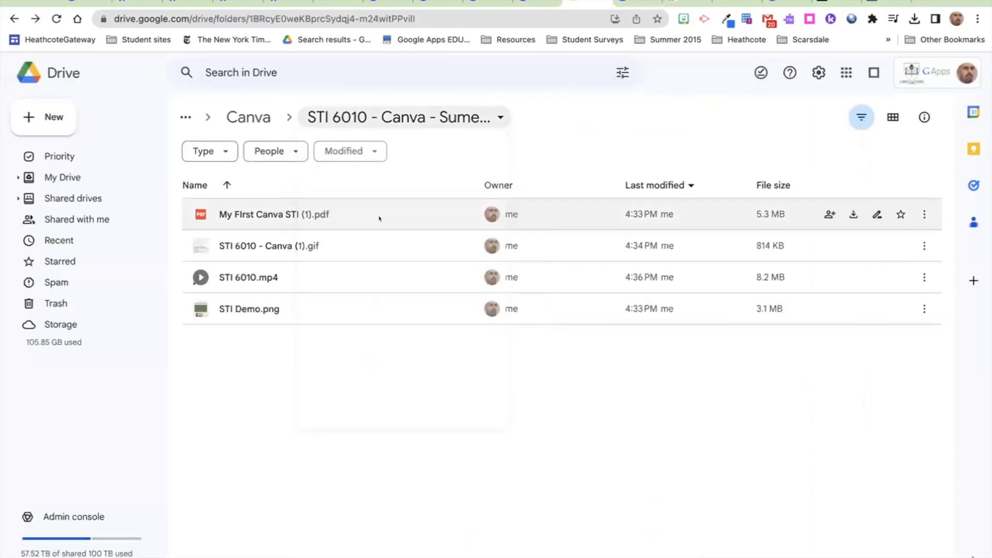
{"action": "left_click", "coordinate": [835, 6]}
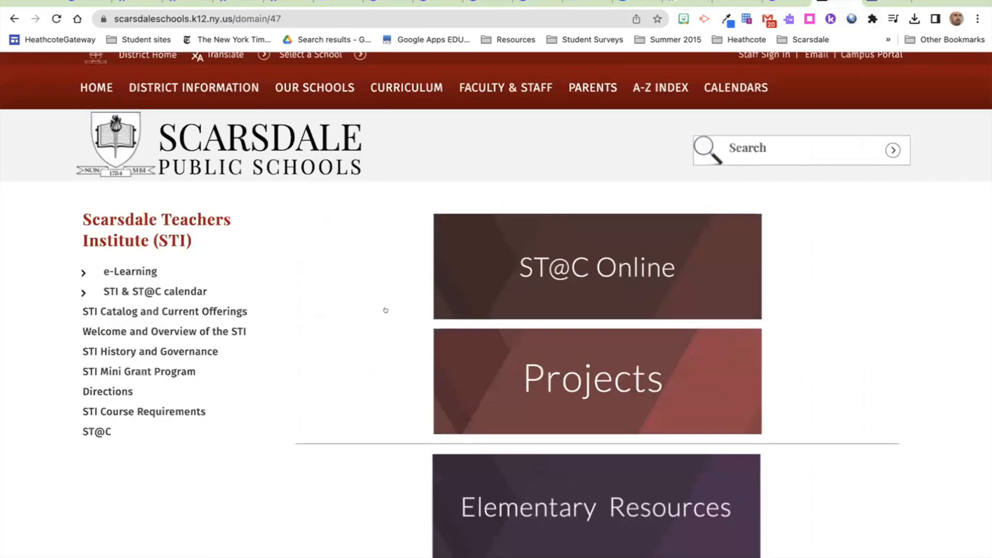
{"action": "left_click", "coordinate": [887, 4]}
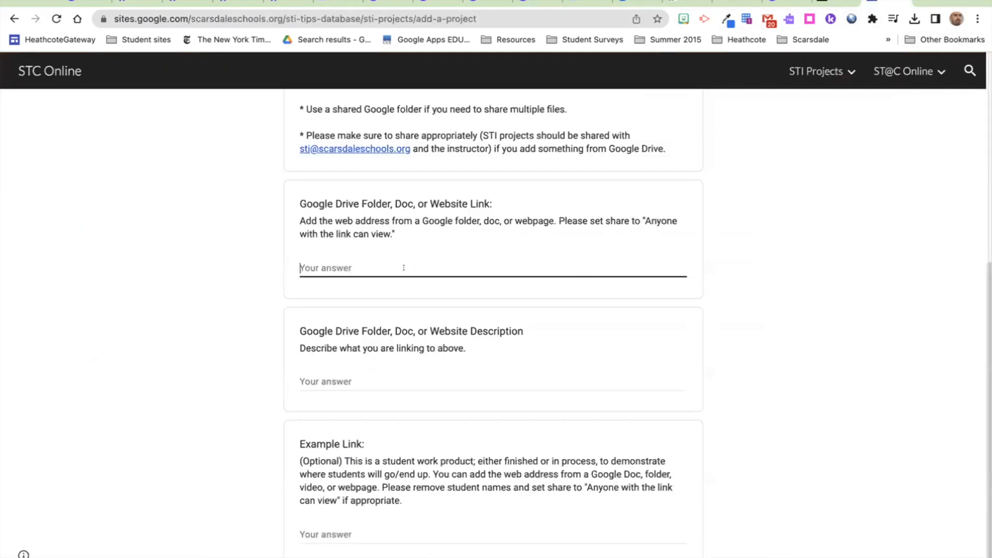
{"action": "key", "text": "super+v"}
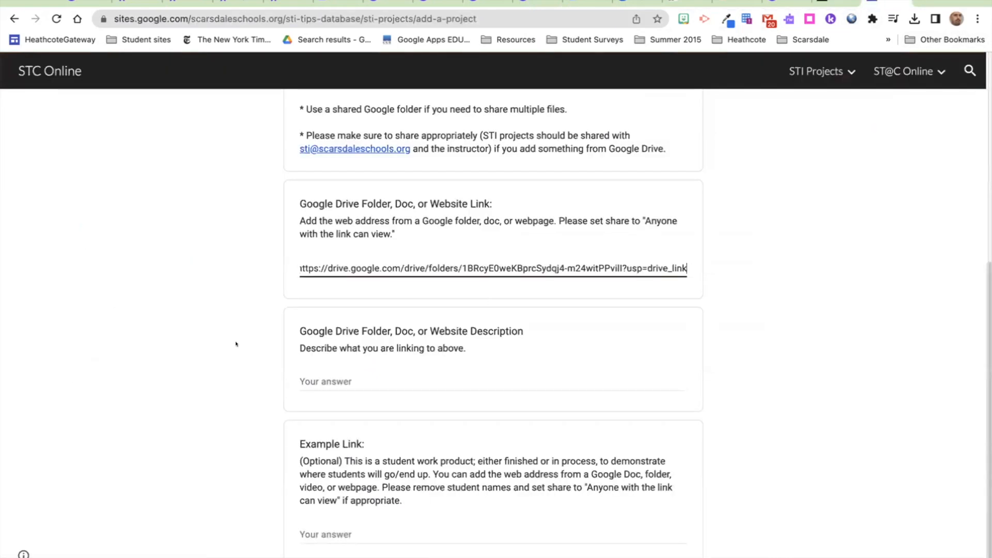
{"action": "scroll", "coordinate": [236, 344], "scroll_direction": "down", "scroll_amount": 1}
{"action": "scroll", "coordinate": [236, 344], "scroll_direction": "down", "scroll_amount": 3}
Step: Leave the Description and Example Link answers empty and continue to Publishing
{"action": "left_click", "coordinate": [317, 290]}
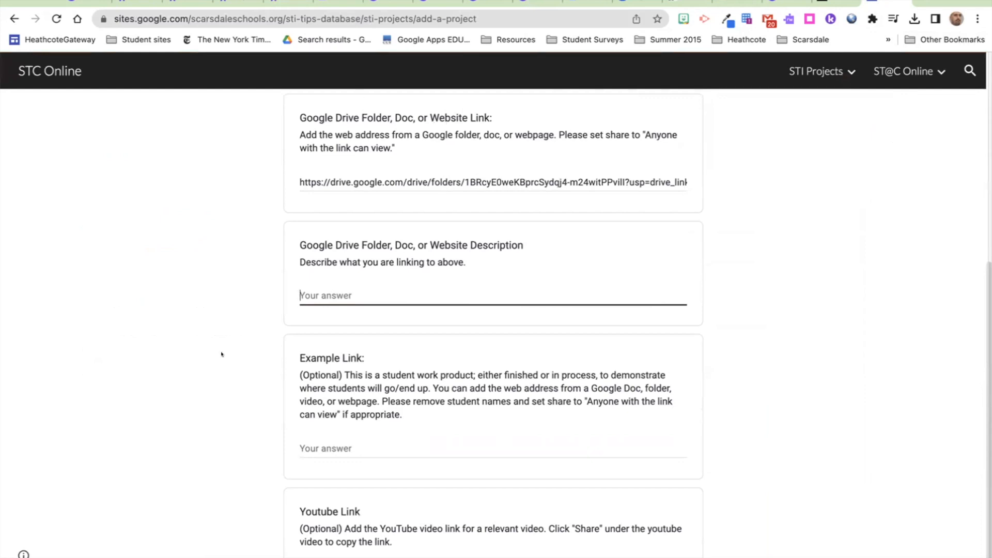
{"action": "scroll", "coordinate": [222, 355], "scroll_direction": "down", "scroll_amount": 3}
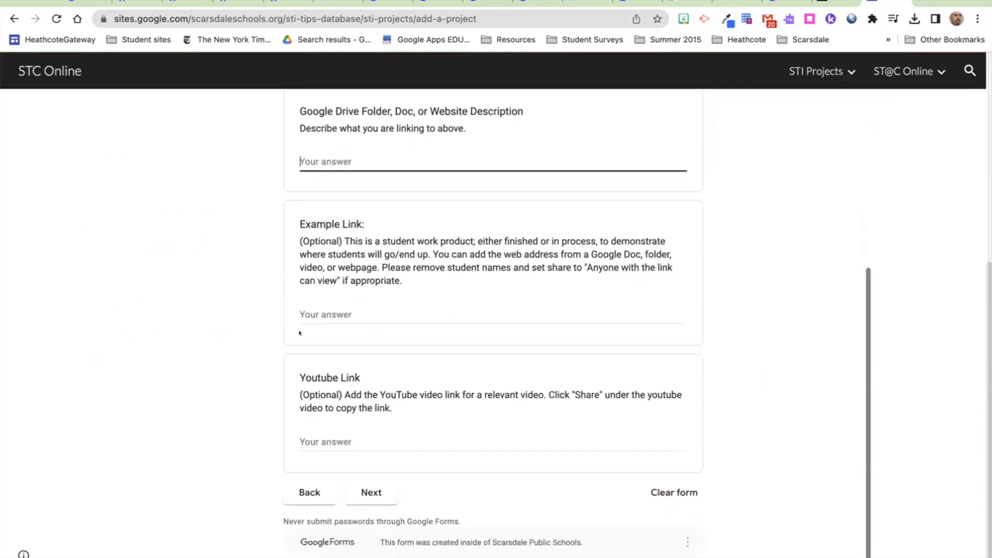
{"action": "scroll", "coordinate": [435, 291], "scroll_direction": "up", "scroll_amount": 3}
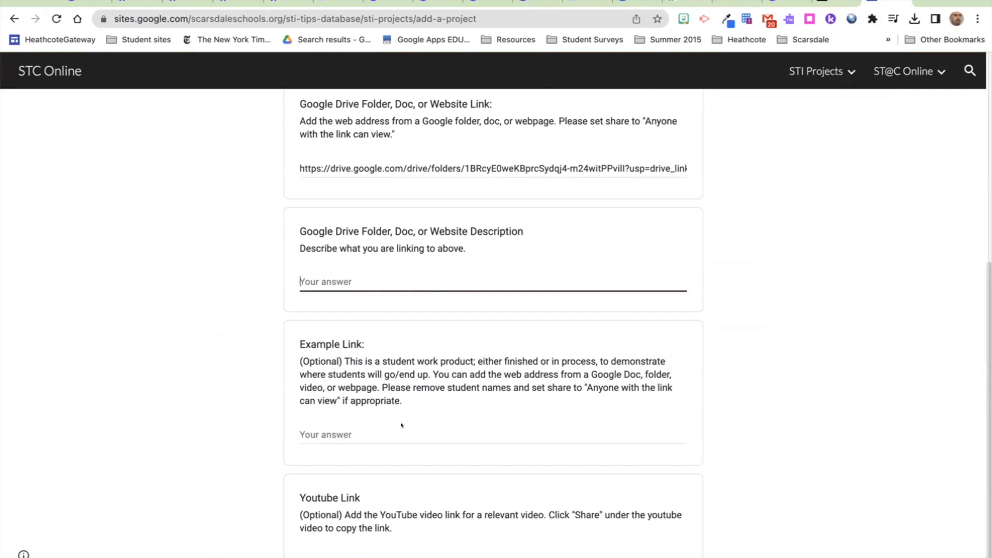
{"action": "left_click", "coordinate": [329, 432]}
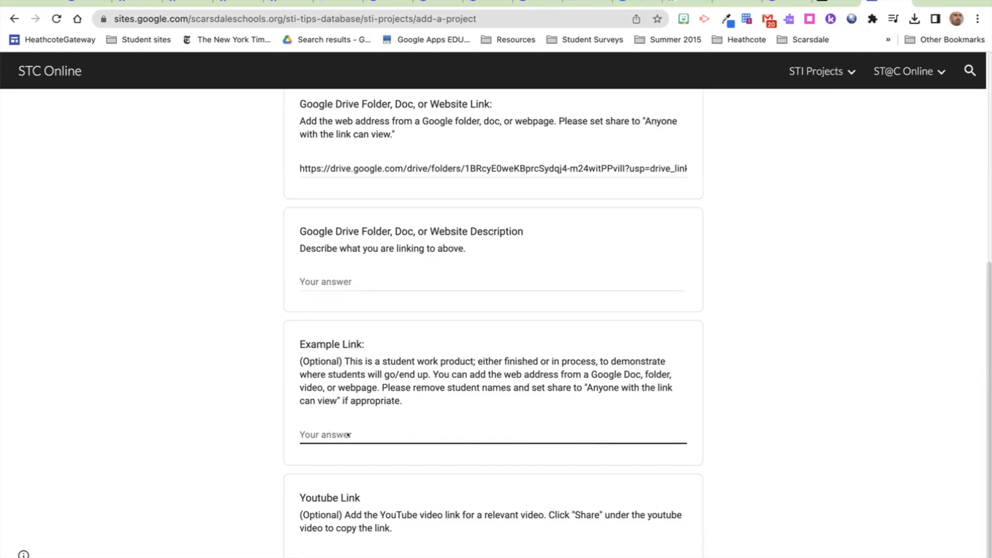
{"action": "scroll", "coordinate": [349, 435], "scroll_direction": "down", "scroll_amount": 3}
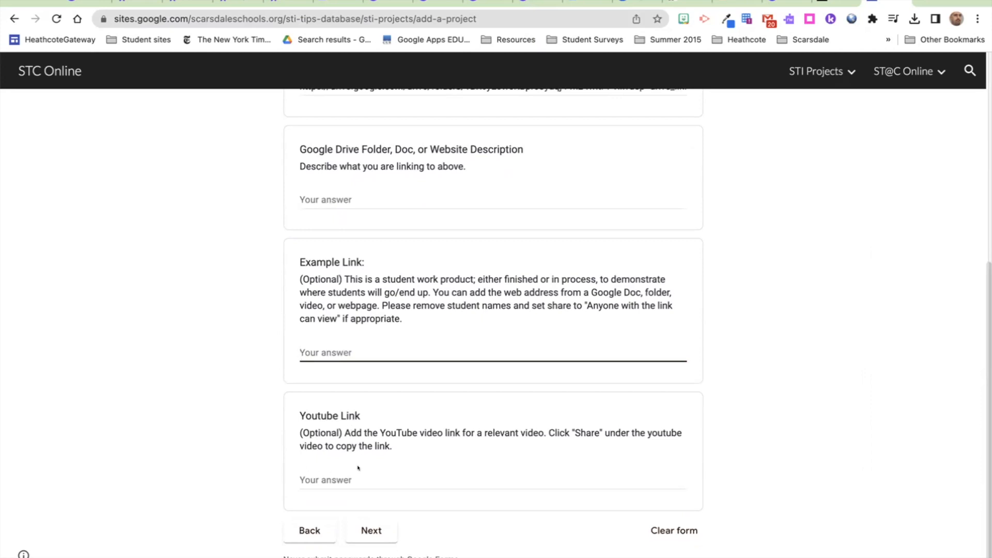
{"action": "scroll", "coordinate": [358, 468], "scroll_direction": "up", "scroll_amount": 7}
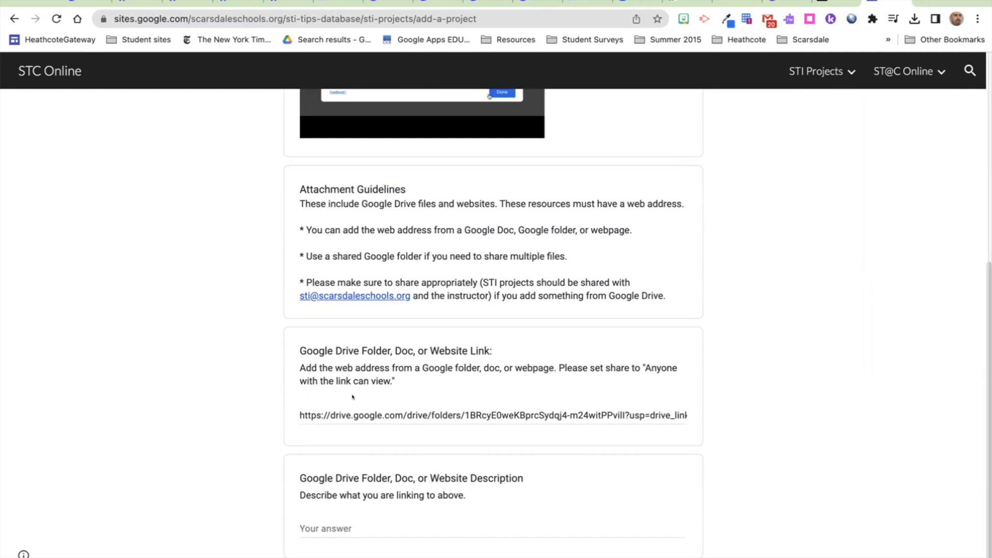
{"action": "scroll", "coordinate": [353, 396], "scroll_direction": "down", "scroll_amount": 7}
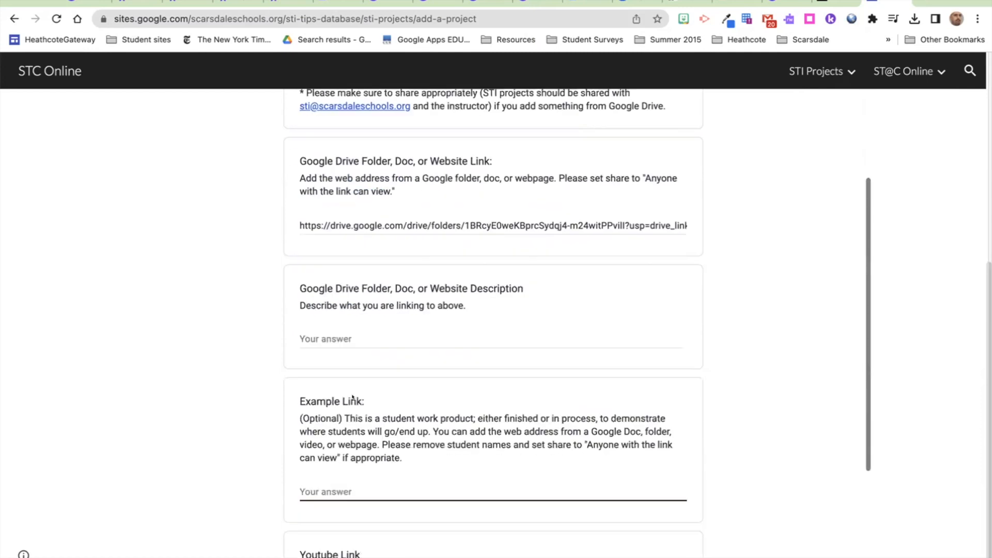
{"action": "left_click", "coordinate": [356, 490]}
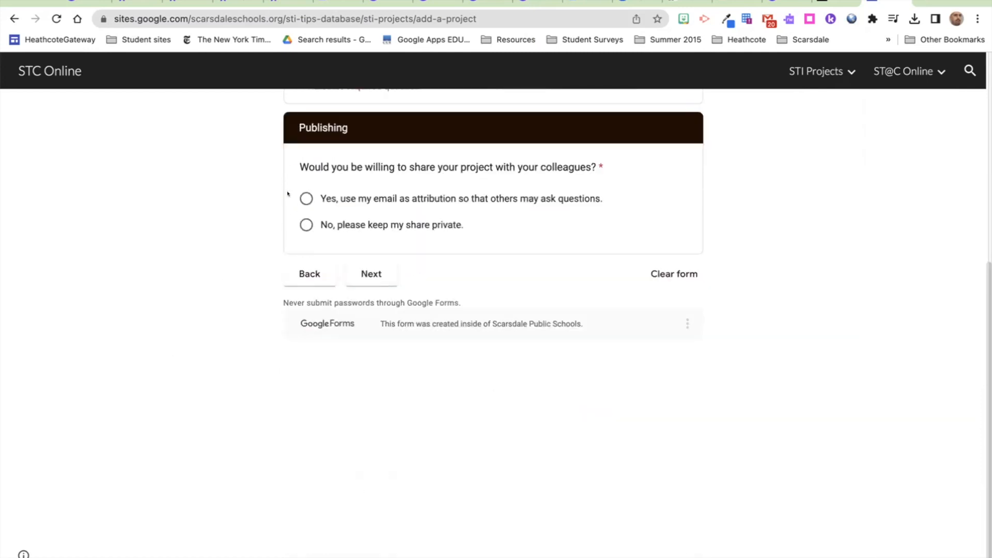
Step: Choose 'Yes, use my email as attribution' for sharing and continue to the Submit page
{"action": "left_click", "coordinate": [305, 200]}
{"action": "left_click", "coordinate": [374, 265]}
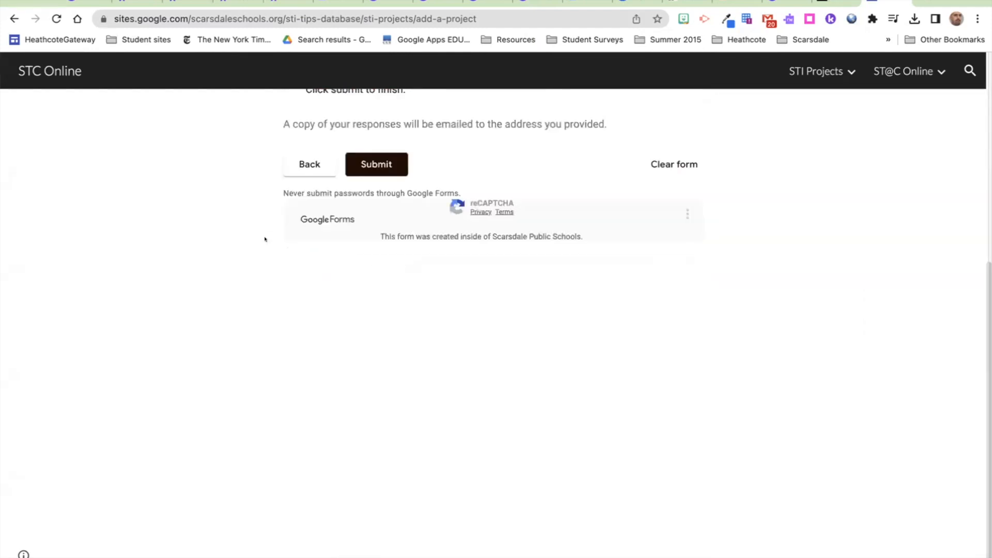
{"action": "scroll", "coordinate": [288, 250], "scroll_direction": "up", "scroll_amount": 5}
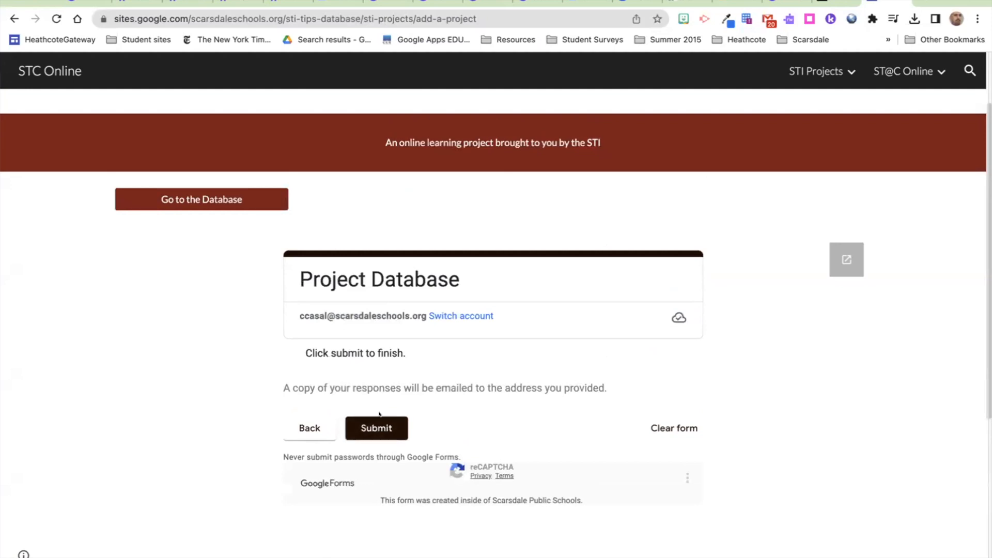